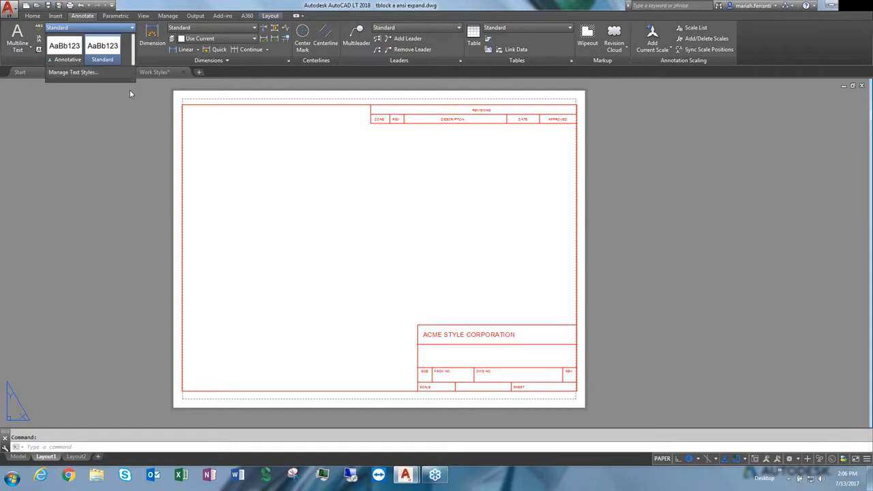
# Open the Text Style dialog
pyautogui.click(130, 90)
pyautogui.click(133, 61)
pyautogui.press('Escape')
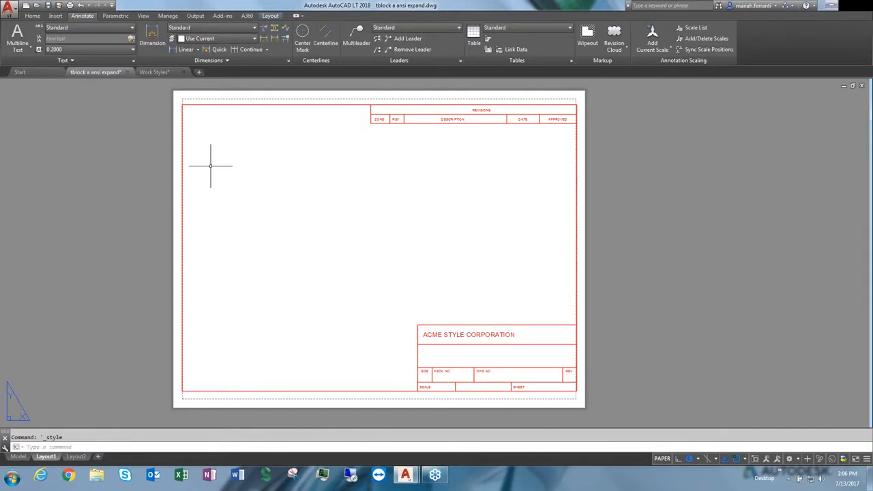
pyautogui.write('st')
pyautogui.press('Return')
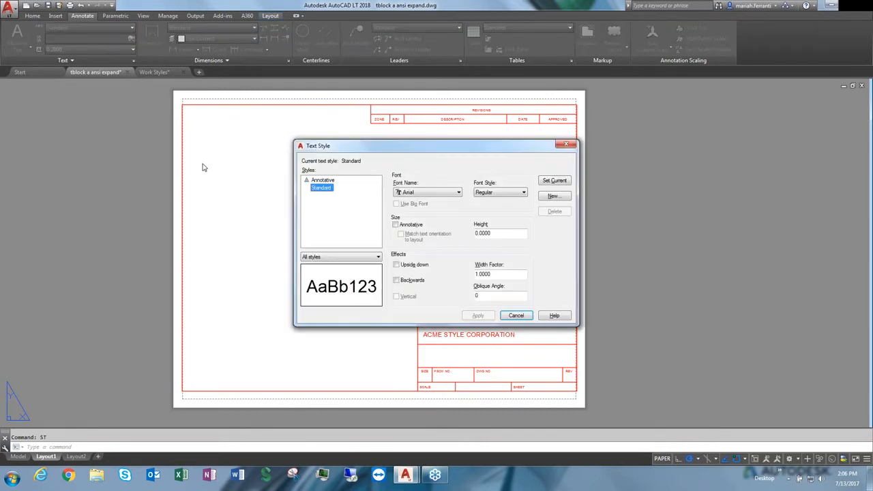
# Compare the Annotative and Standard styles, switching the Annotative option on and off for Standard
pyautogui.click(324, 181)
pyautogui.click(322, 188)
pyautogui.click(324, 180)
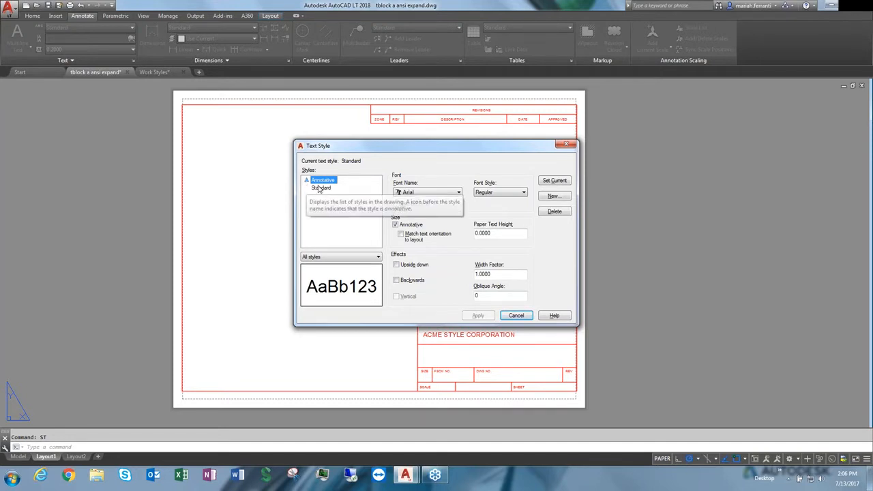
pyautogui.click(319, 189)
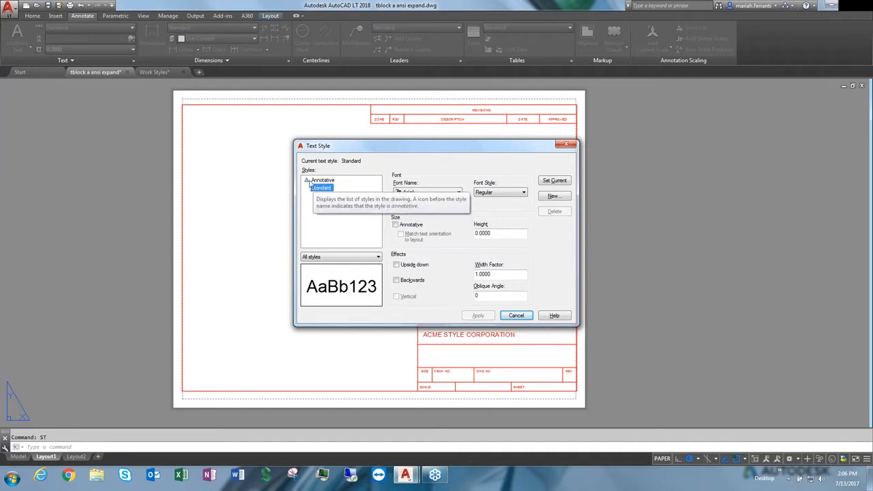
pyautogui.click(396, 224)
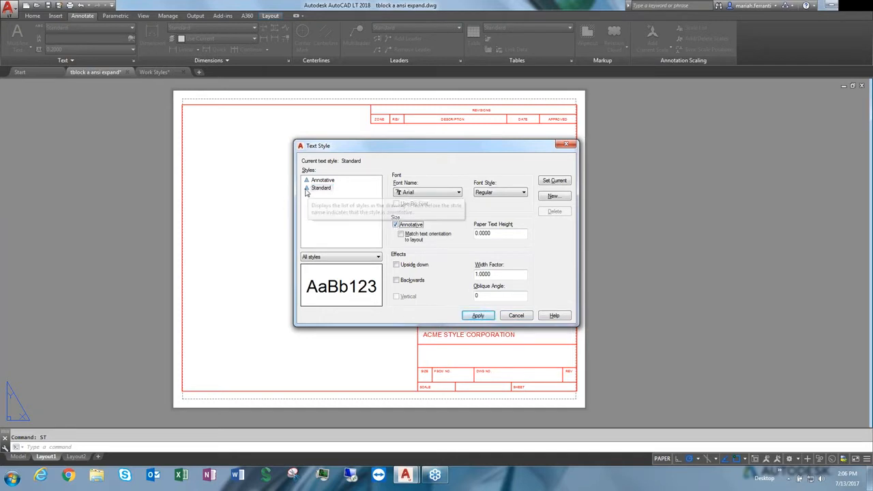
pyautogui.click(396, 226)
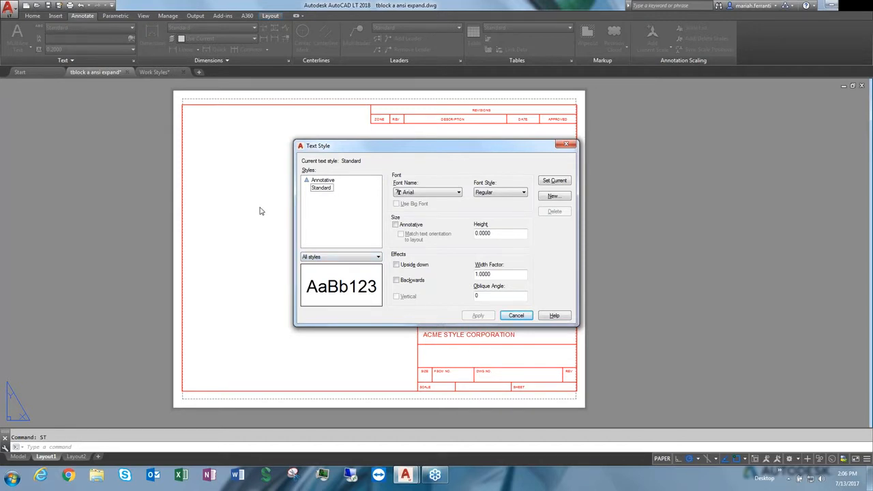
# Create a new text style named AMCE based on the Standard style
pyautogui.click(319, 182)
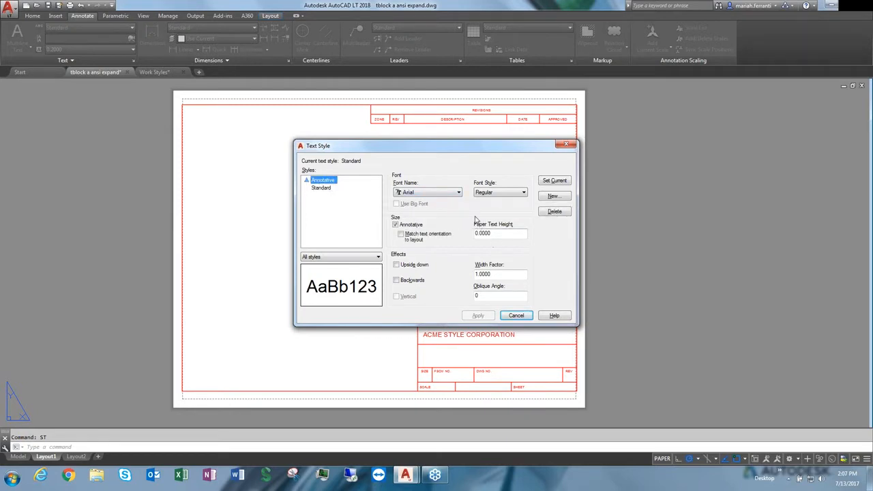
pyautogui.click(332, 189)
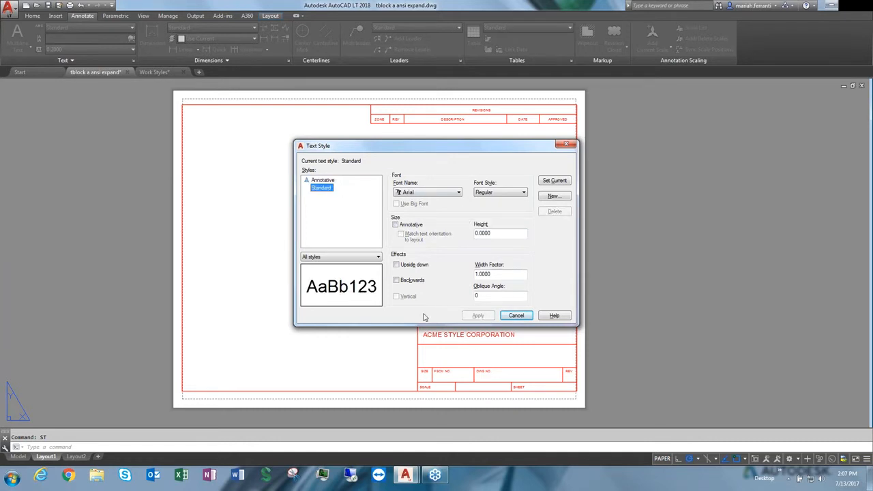
pyautogui.click(553, 196)
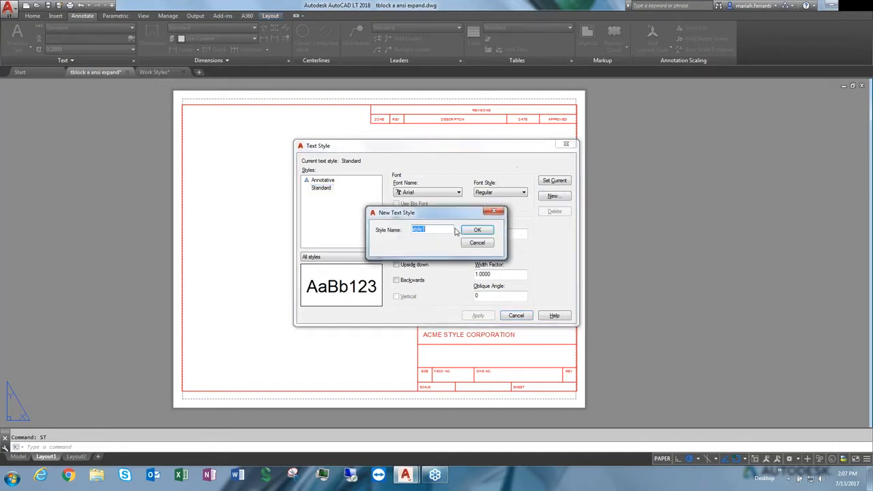
pyautogui.write('AM')
pyautogui.click(493, 230)
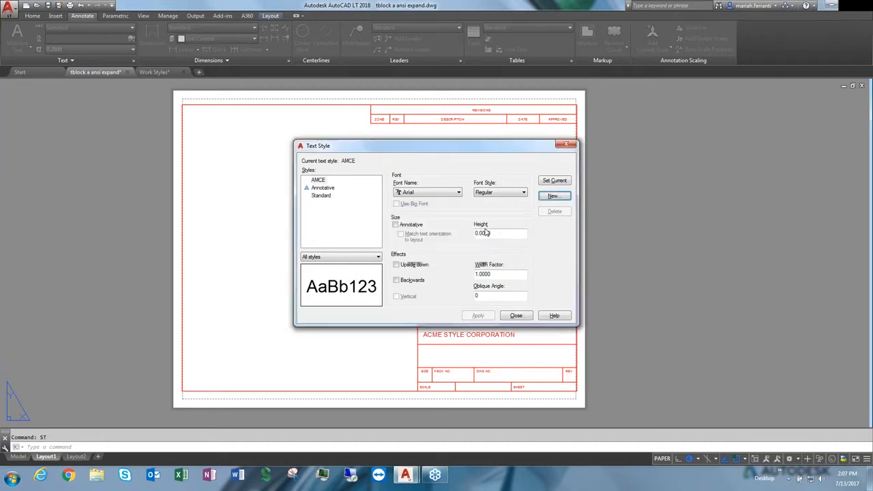
# Filter the style list to styles in use and make Standard the current style
pyautogui.click(341, 258)
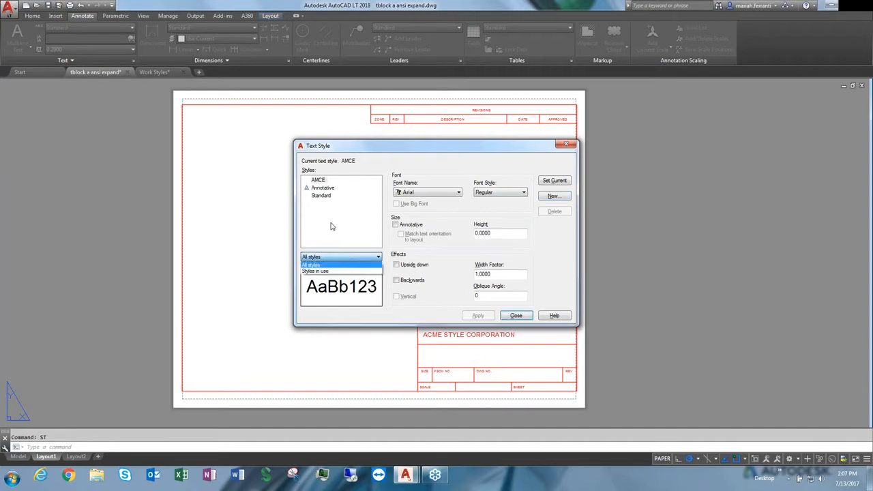
pyautogui.click(324, 272)
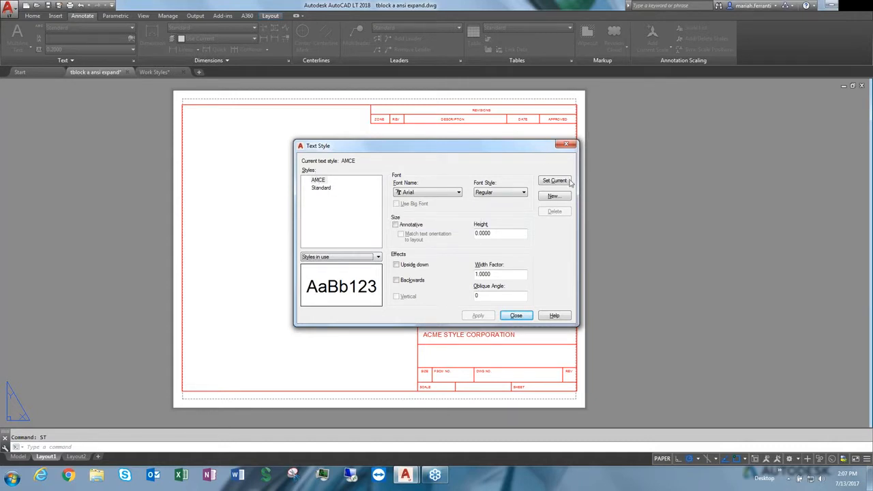
pyautogui.click(321, 188)
pyautogui.click(553, 180)
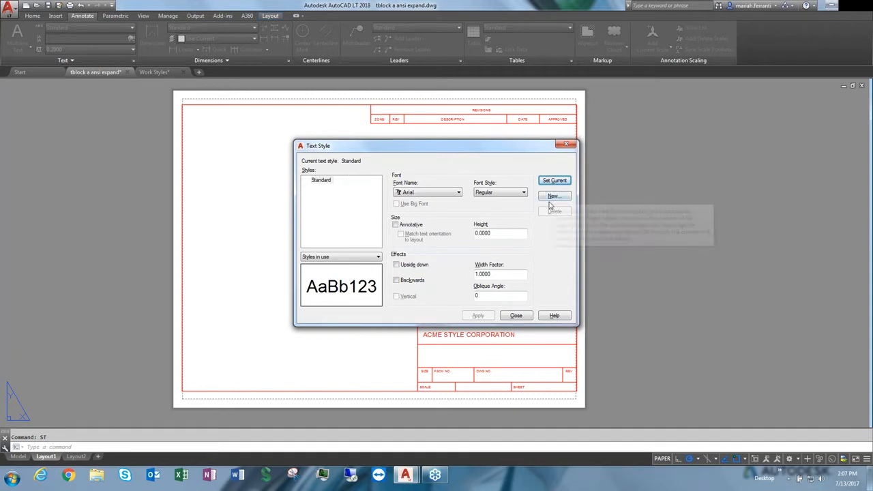
# Show all styles in the list and set AMCE as the current style
pyautogui.click(353, 258)
pyautogui.click(328, 266)
pyautogui.click(322, 180)
pyautogui.click(557, 181)
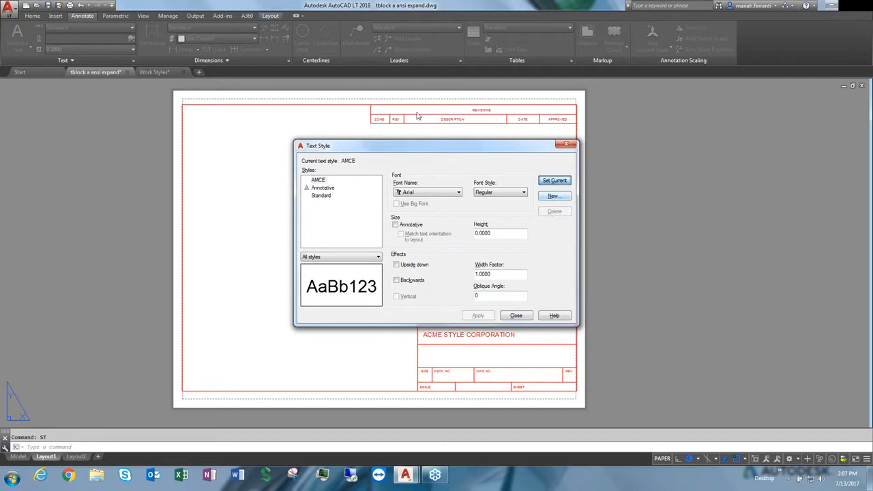
# Set the AMCE style's font to Rod with the Regular font style
pyautogui.click(428, 193)
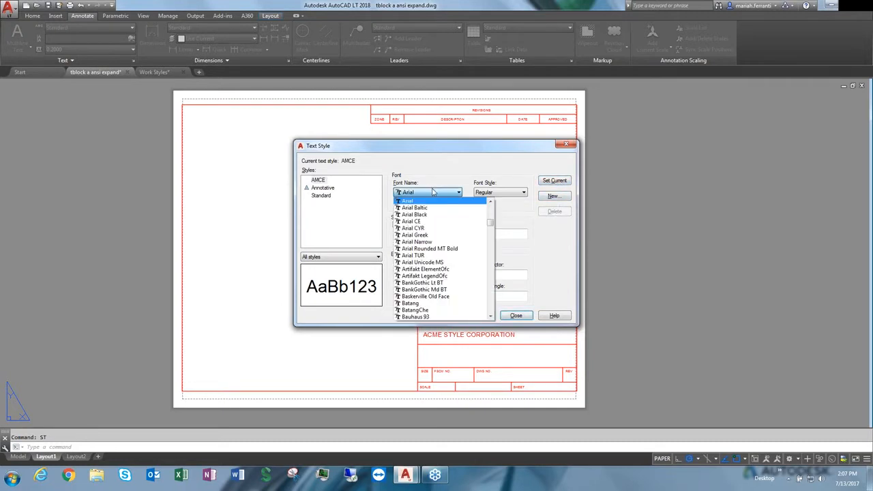
pyautogui.scroll(-13, 433, 268)
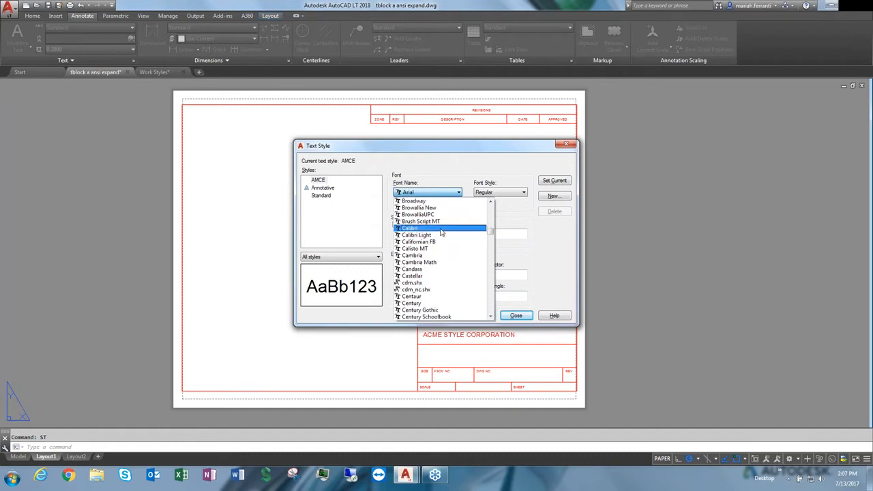
pyautogui.press('g')
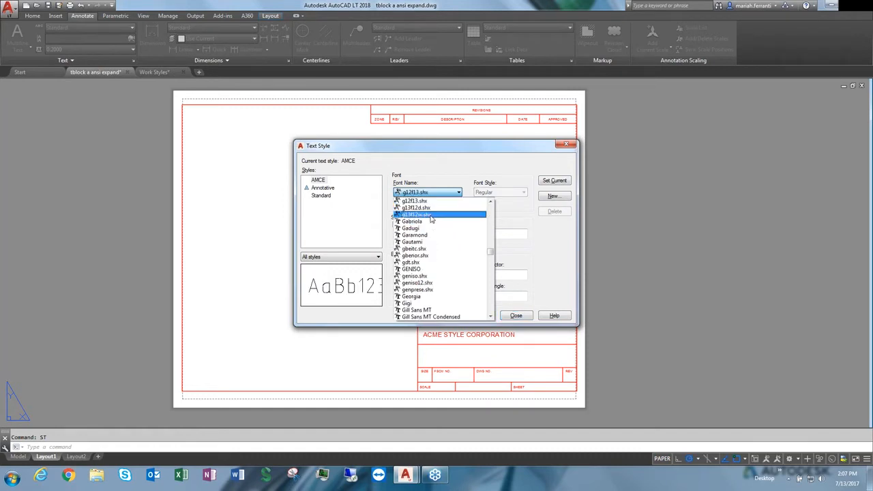
pyautogui.scroll(3, 431, 217)
pyautogui.scroll(-1, 432, 217)
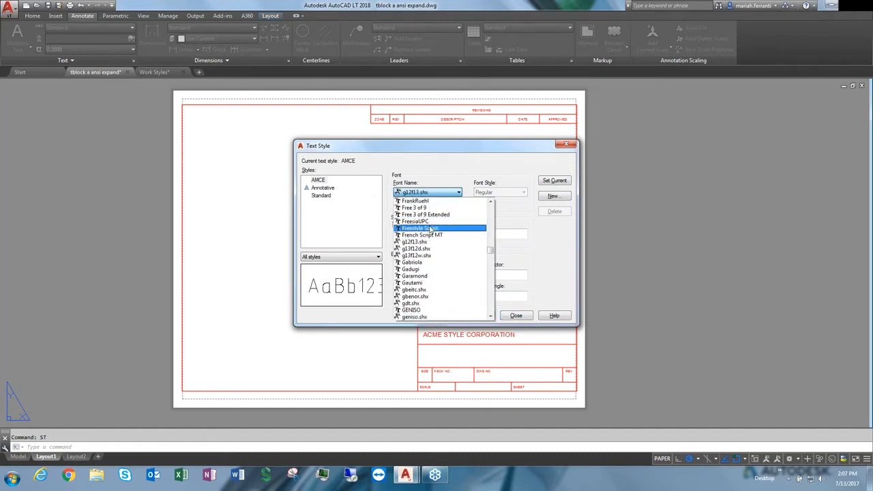
pyautogui.press('d')
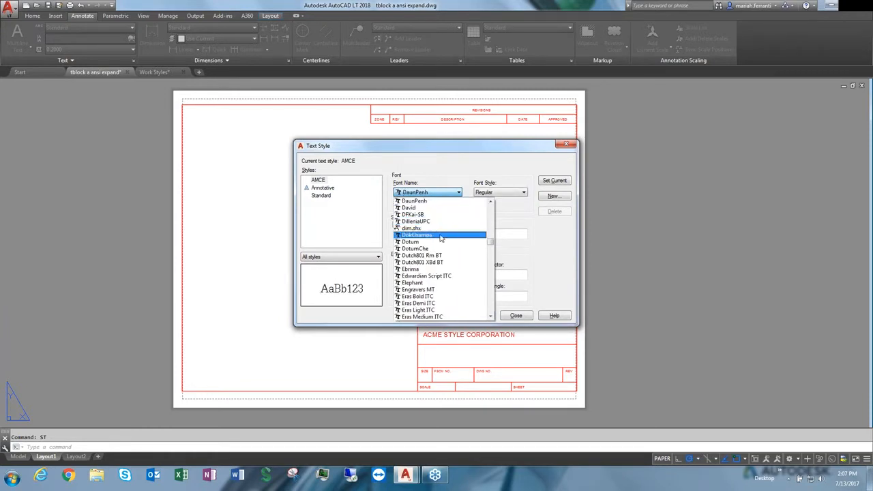
pyautogui.press('g')
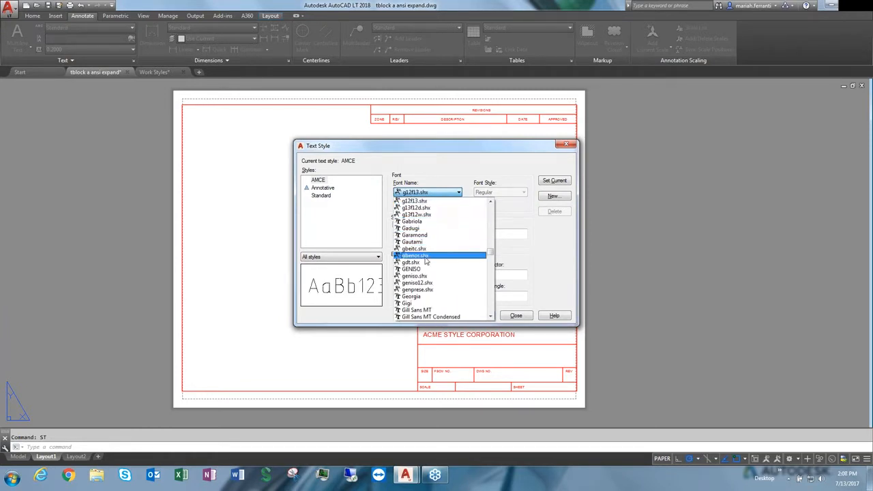
pyautogui.scroll(-2, 428, 305)
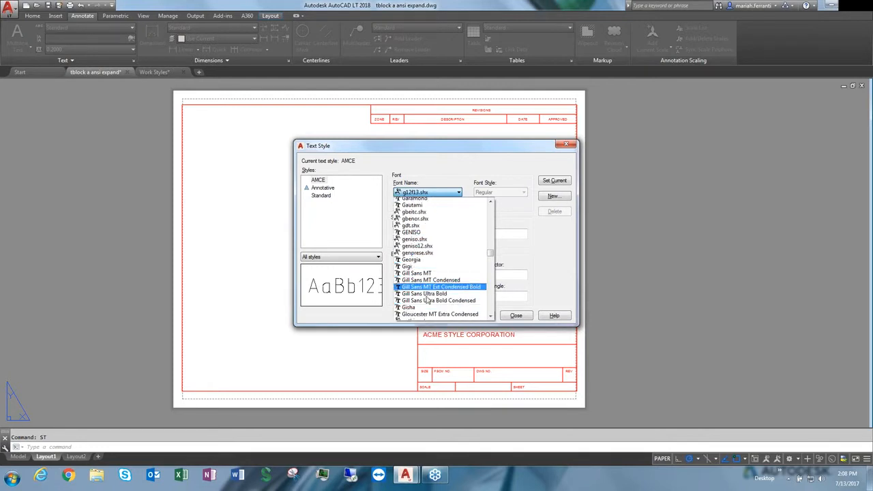
pyautogui.scroll(2, 427, 300)
pyautogui.press('r')
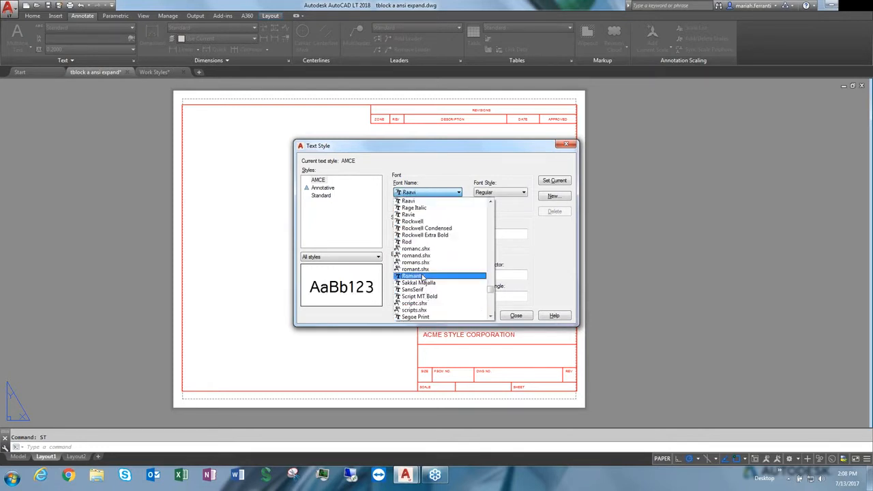
pyautogui.click(410, 242)
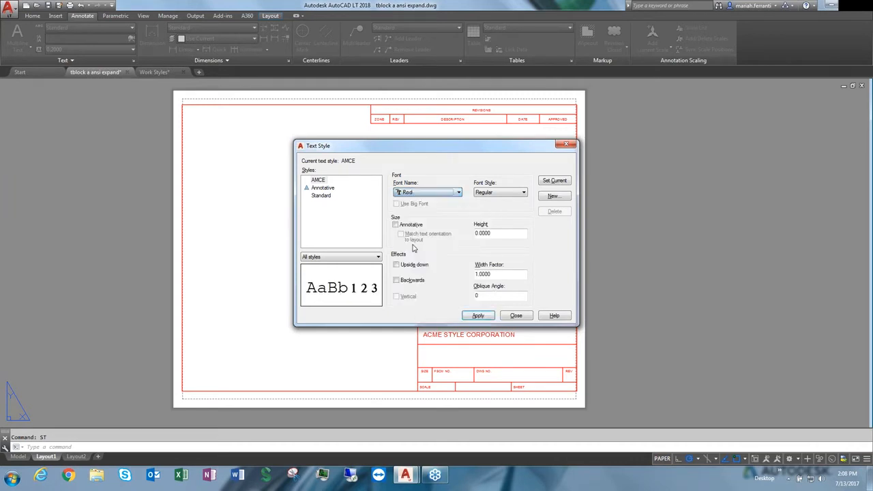
pyautogui.click(496, 195)
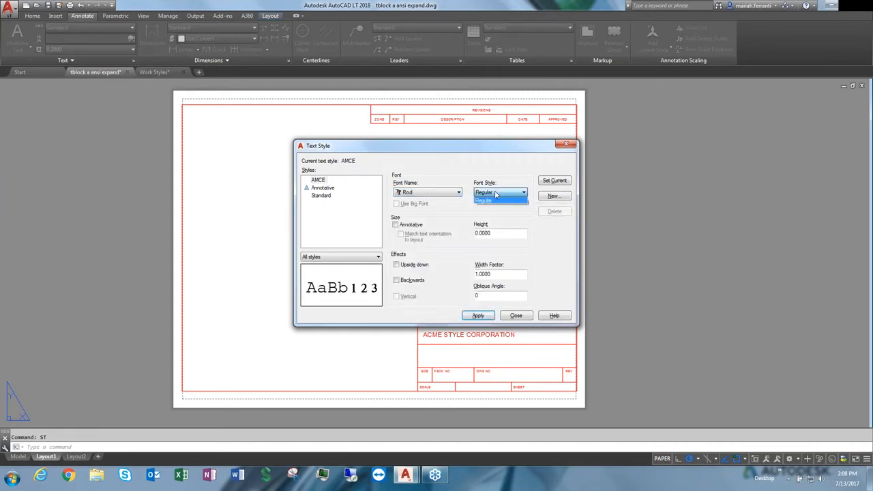
pyautogui.click(453, 197)
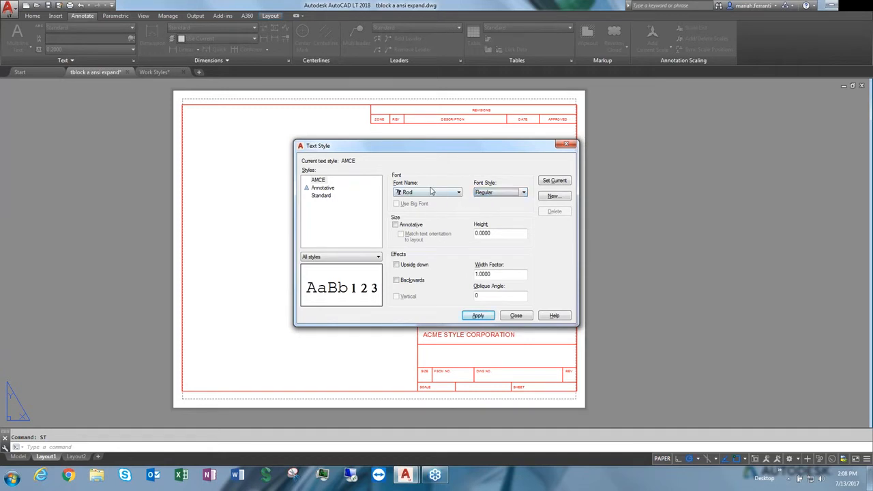
# Change the font to Rockwell Condensed with the Regular font style
pyautogui.click(430, 195)
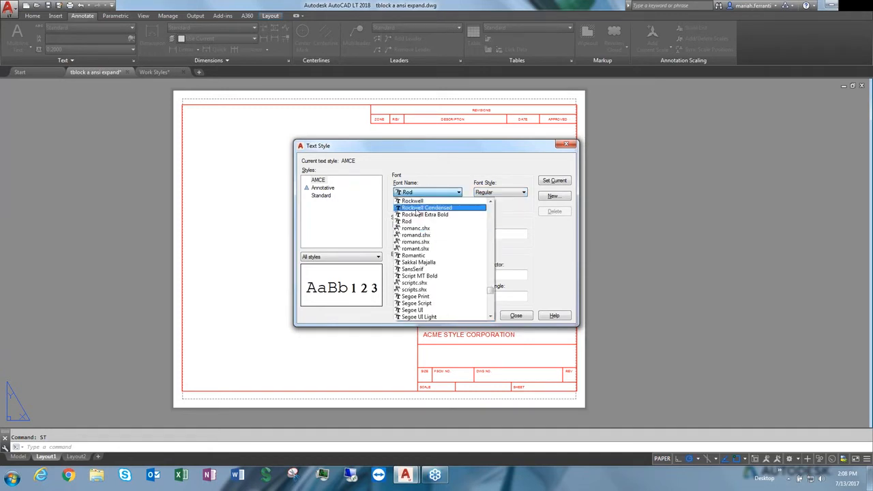
pyautogui.click(417, 208)
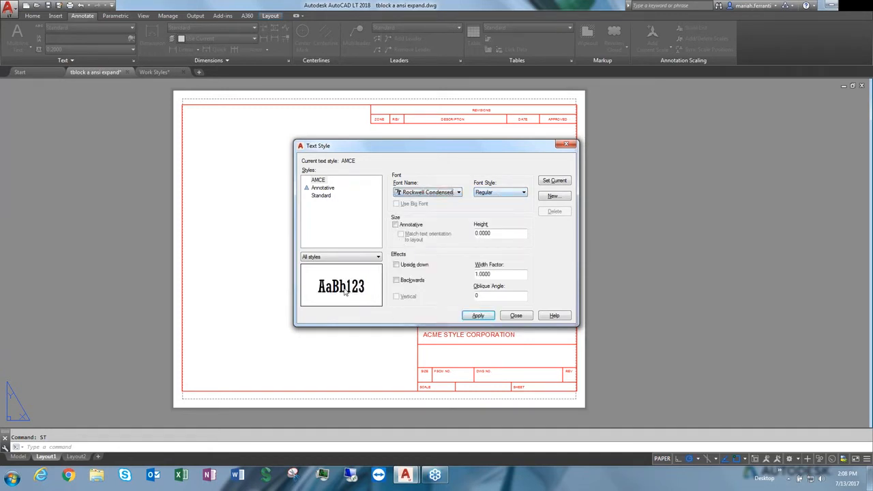
pyautogui.click(496, 192)
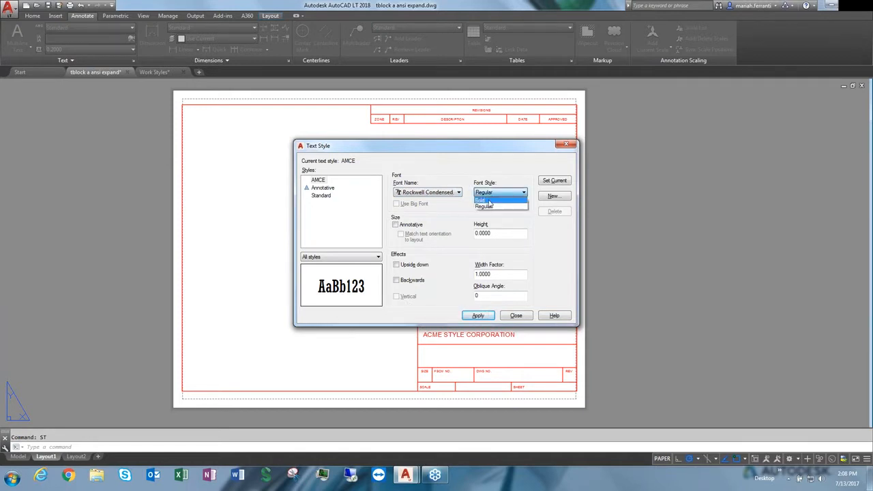
pyautogui.click(487, 207)
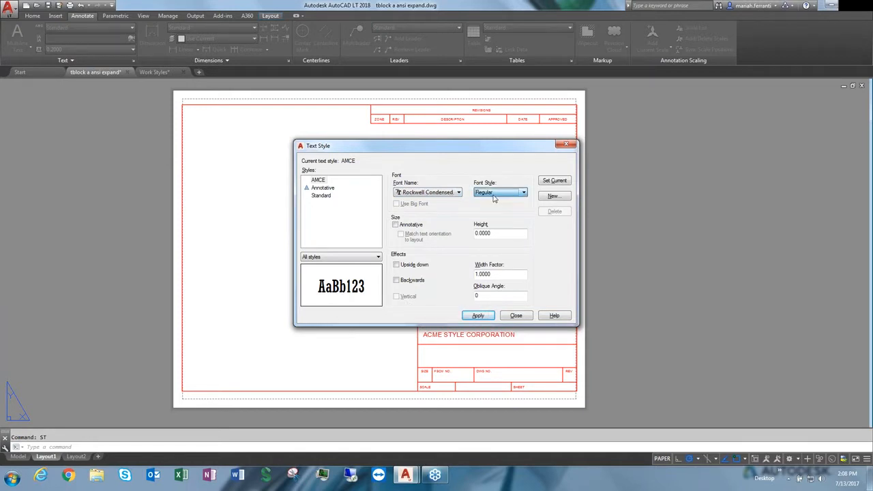
# Change the font to romanc.shx and switch Use Big Font on and off
pyautogui.click(426, 193)
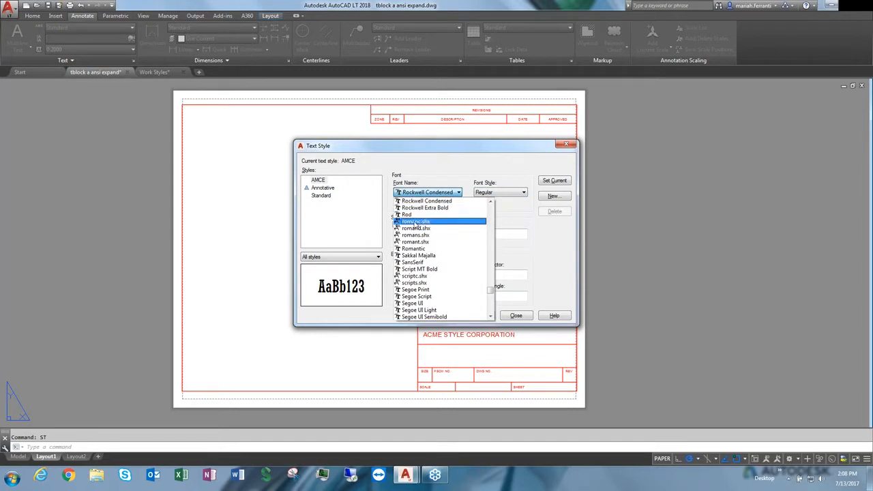
pyautogui.click(398, 222)
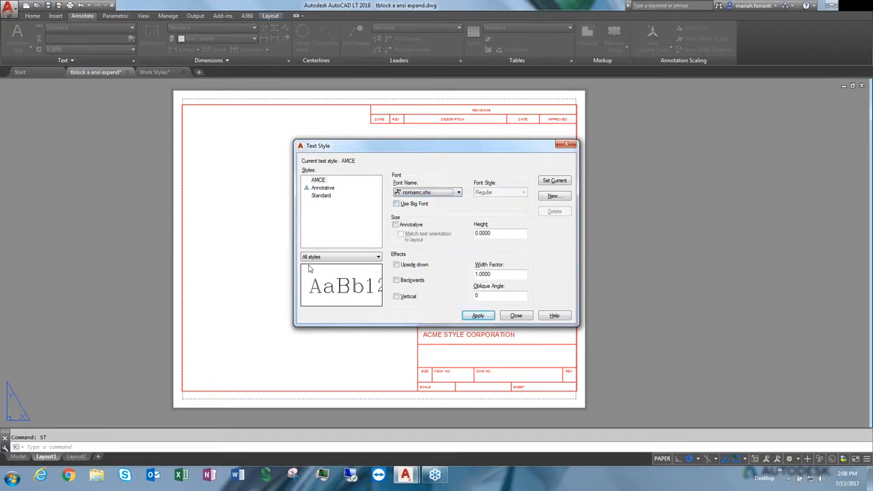
pyautogui.click(409, 204)
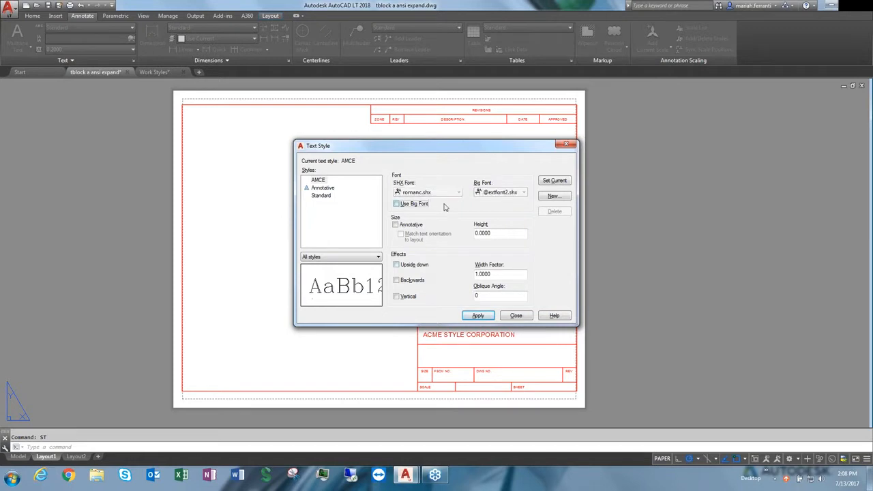
pyautogui.click(414, 204)
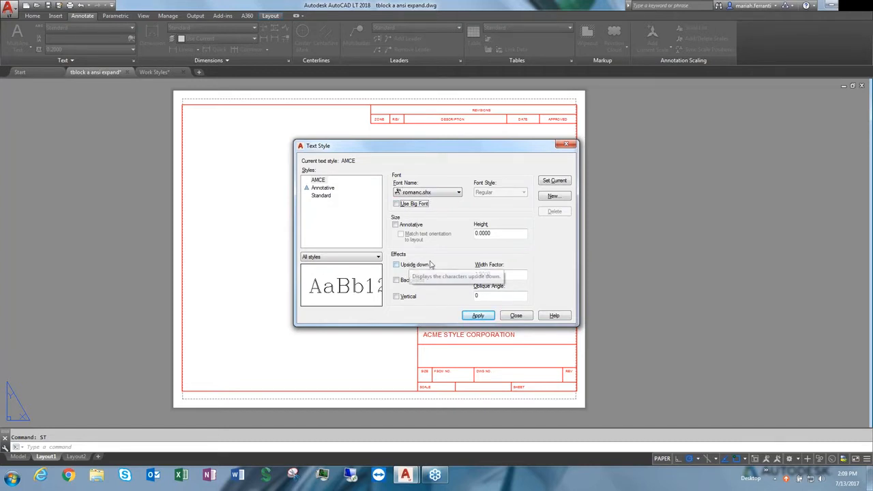
# Switch the Upside down effect on and off, then enable the Backwards effect
pyautogui.click(417, 266)
pyautogui.click(417, 265)
pyautogui.click(418, 281)
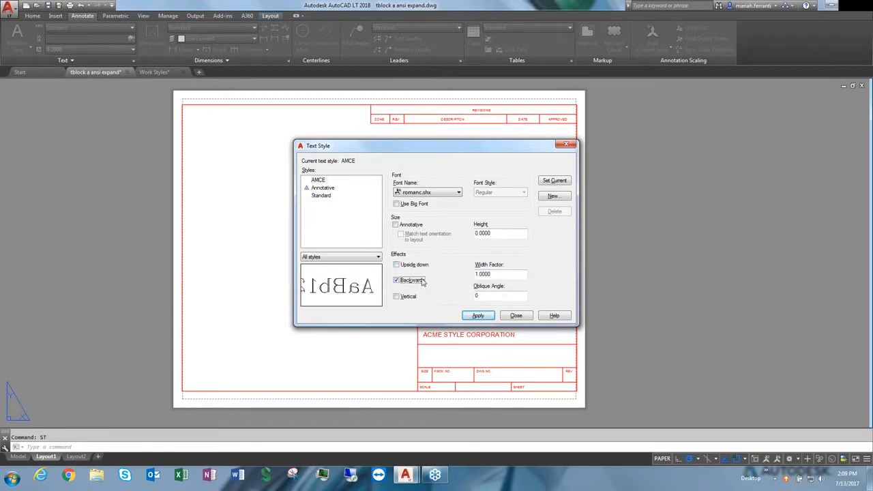
pyautogui.click(412, 283)
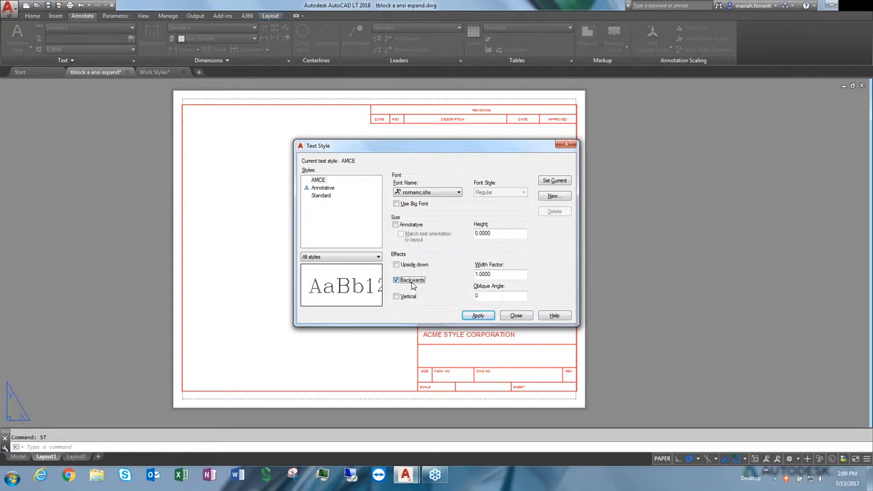
# Switch off Backwards and toggle the Vertical effect, then preview a 45 oblique angle and reset it to 0
pyautogui.click(408, 297)
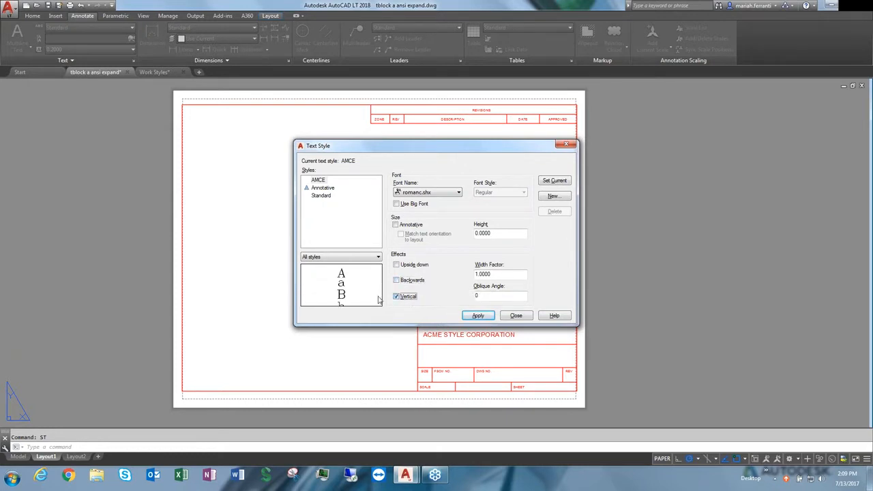
pyautogui.click(406, 301)
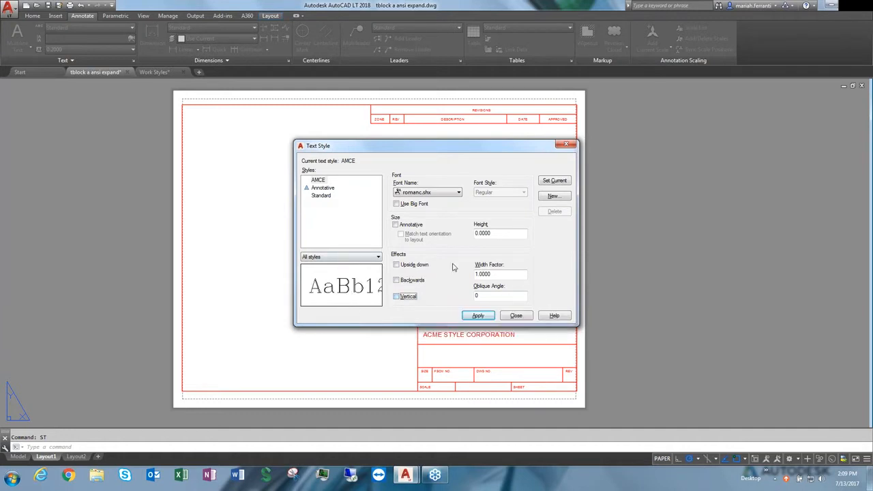
pyautogui.moveTo(487, 295); pyautogui.dragTo(459, 293)
pyautogui.write('45')
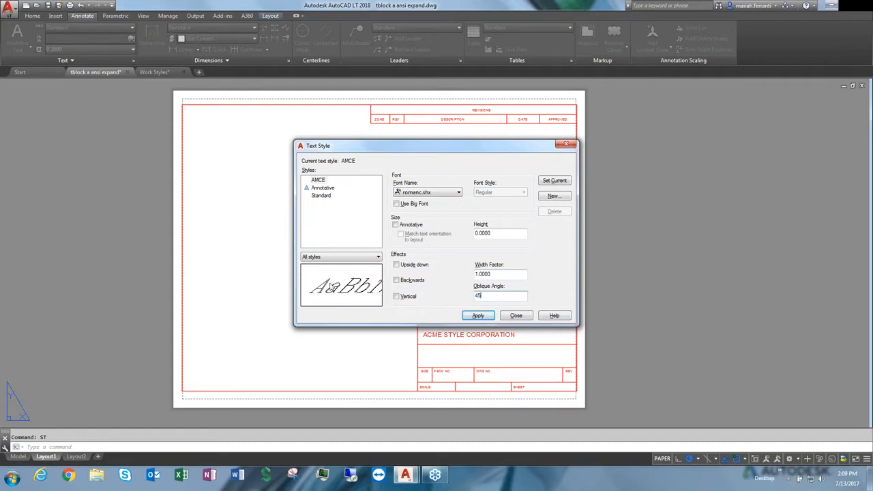
pyautogui.doubleClick(480, 295)
pyautogui.write('0')
# Set the AMCE style as current, save the style changes, and close the Text Style dialog
pyautogui.click(493, 234)
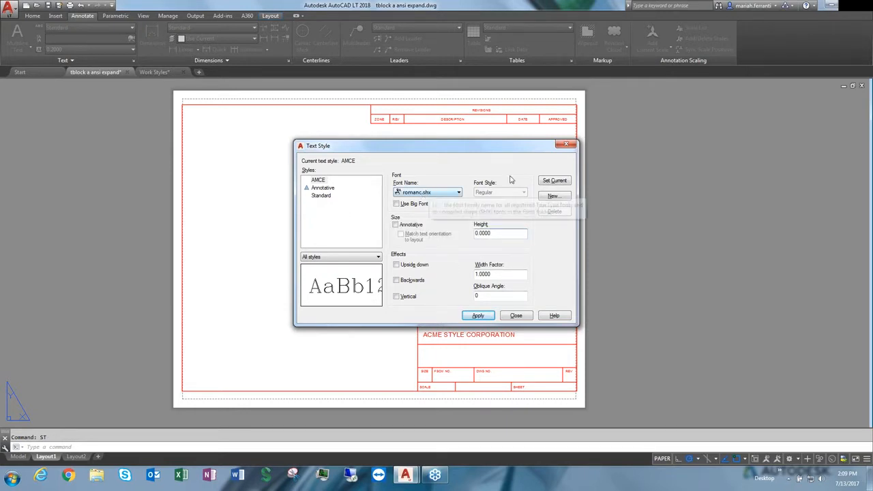
pyautogui.click(559, 181)
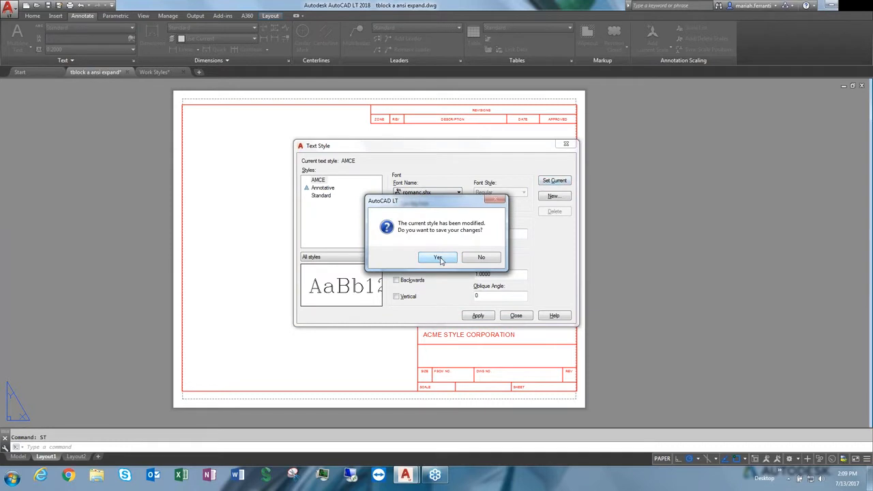
pyautogui.click(438, 258)
pyautogui.click(521, 316)
pyautogui.click(403, 234)
pyautogui.press('Escape')
pyautogui.moveTo(473, 294); pyautogui.dragTo(454, 279, button='middle')
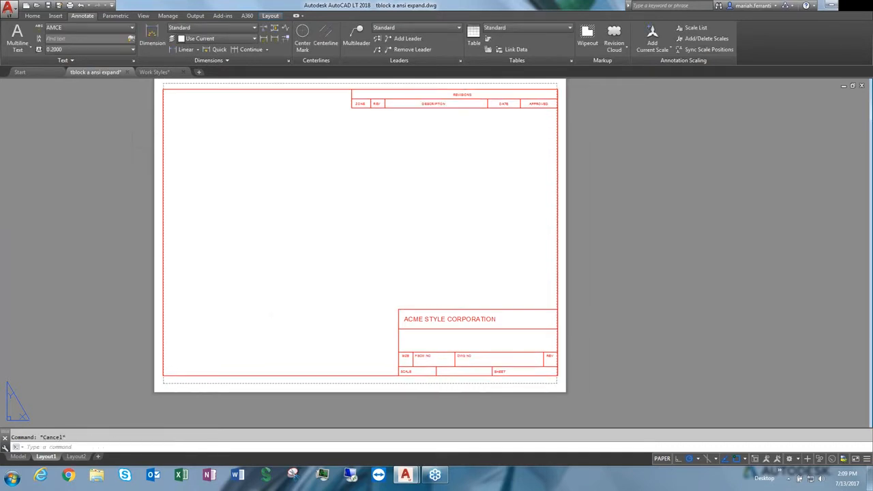
# Add single-line text 'name of drawing' at 0.125 height in the title block's drawing-name area
pyautogui.click(19, 48)
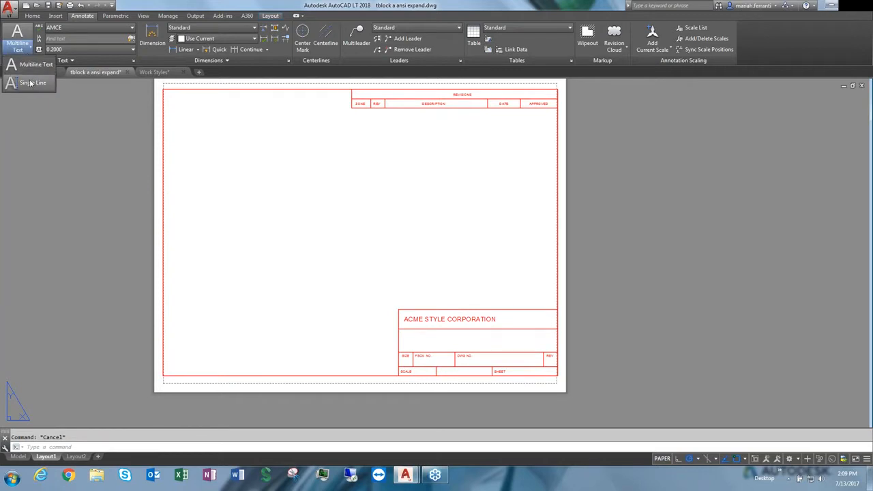
pyautogui.click(30, 83)
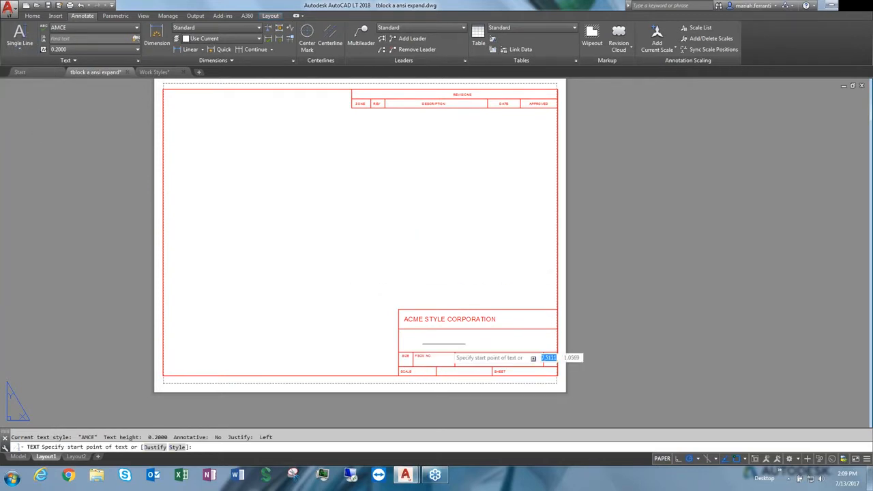
pyautogui.scroll(4, 443, 347)
pyautogui.click(365, 344)
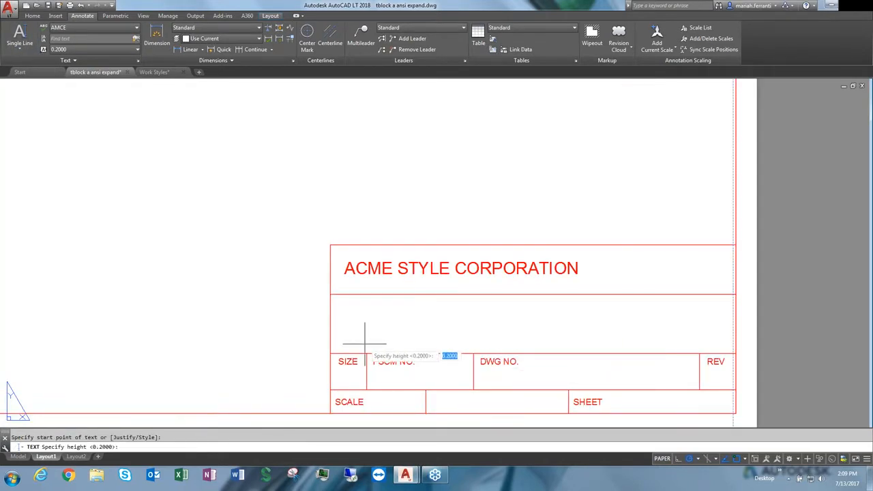
pyautogui.write('.125')
pyautogui.press('Return')
pyautogui.press('Return')
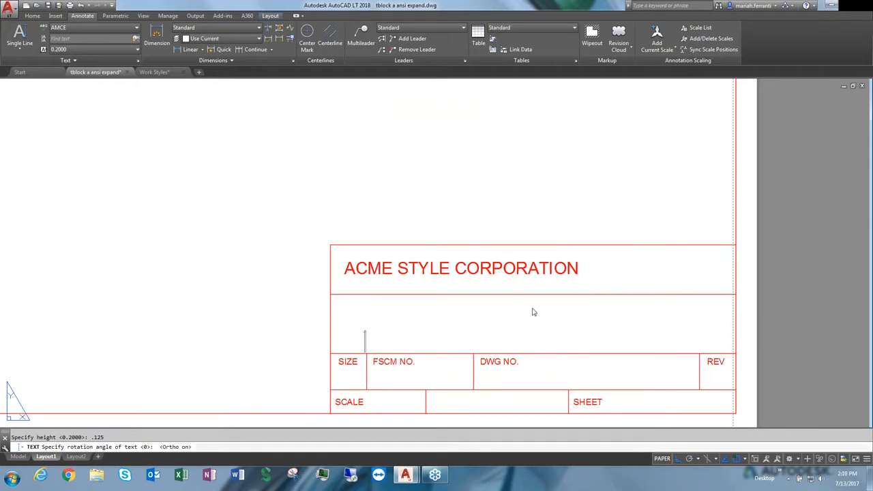
pyautogui.write('name of dr')
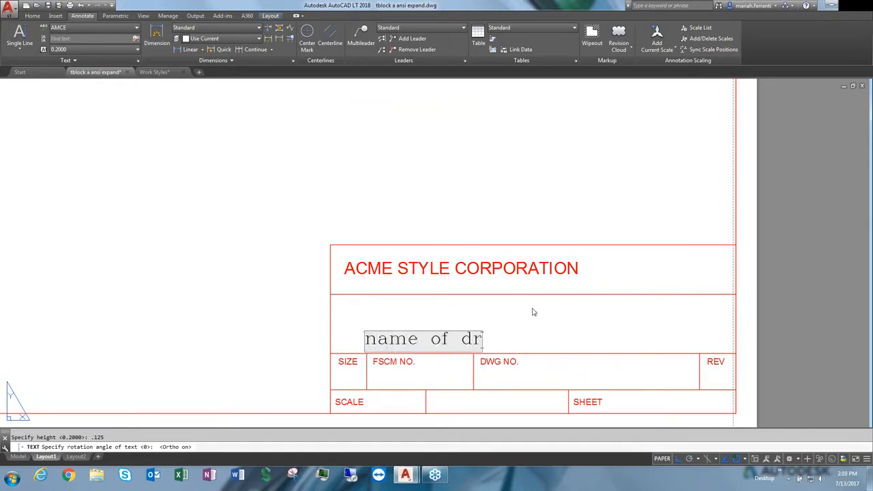
pyautogui.write('awing')
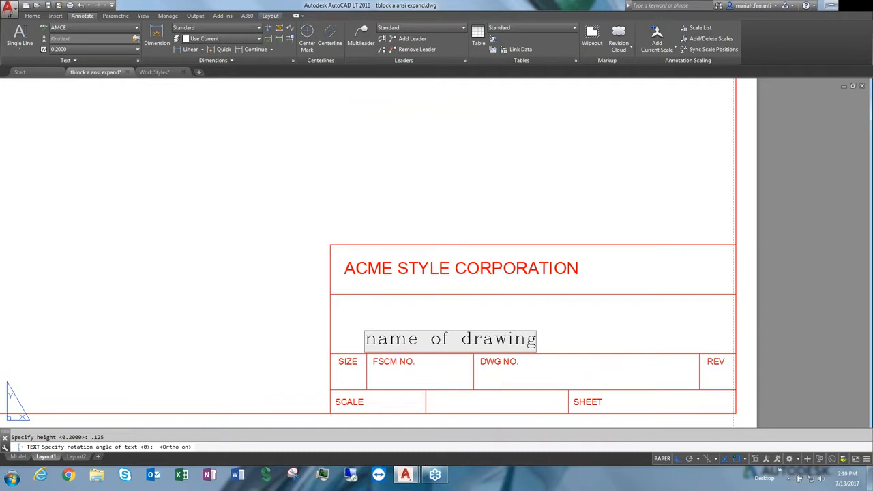
# Add single-line text '1' in the REV box and '1 of 1' in the SHEET box, then end the command
pyautogui.click(389, 383)
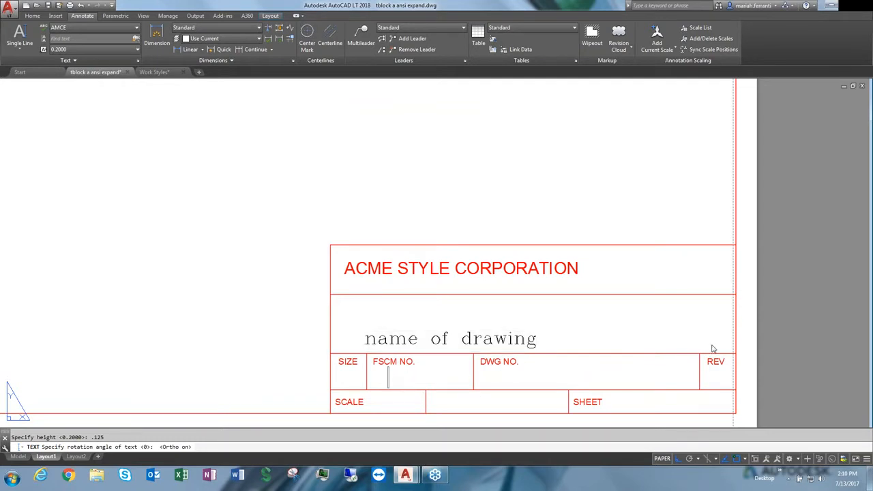
pyautogui.click(710, 383)
pyautogui.write('1')
pyautogui.click(616, 402)
pyautogui.write('1 of 1')
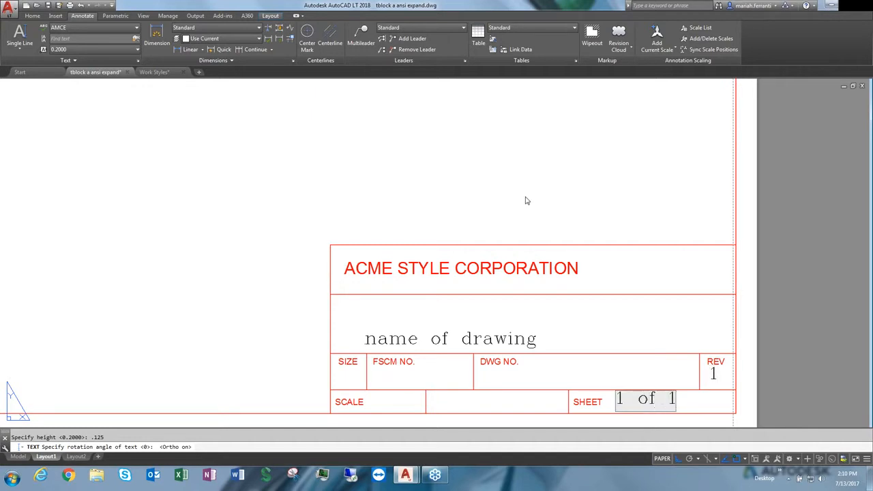
pyautogui.press('Return')
pyautogui.press('Return')
# Create a multiline text box near the top of the sheet and enter the heading 'Notes:'
pyautogui.scroll(-5, 407, 146)
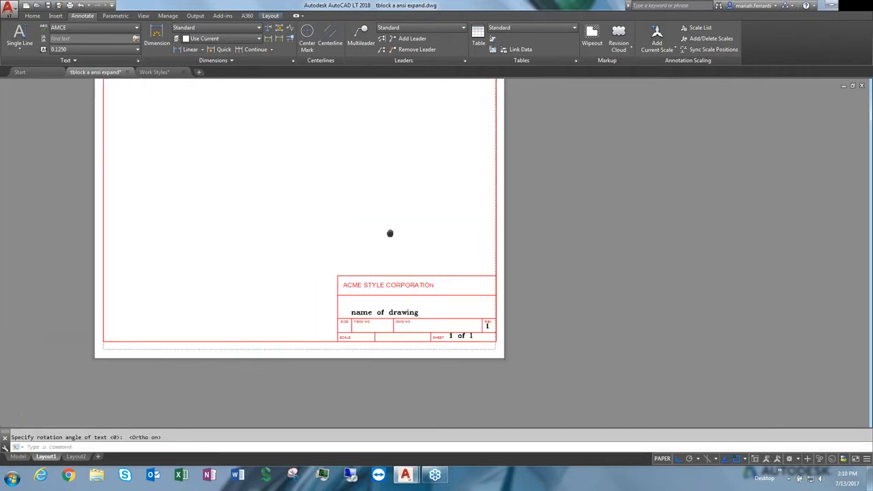
pyautogui.moveTo(390, 234); pyautogui.dragTo(365, 302, button='middle')
pyautogui.click(20, 45)
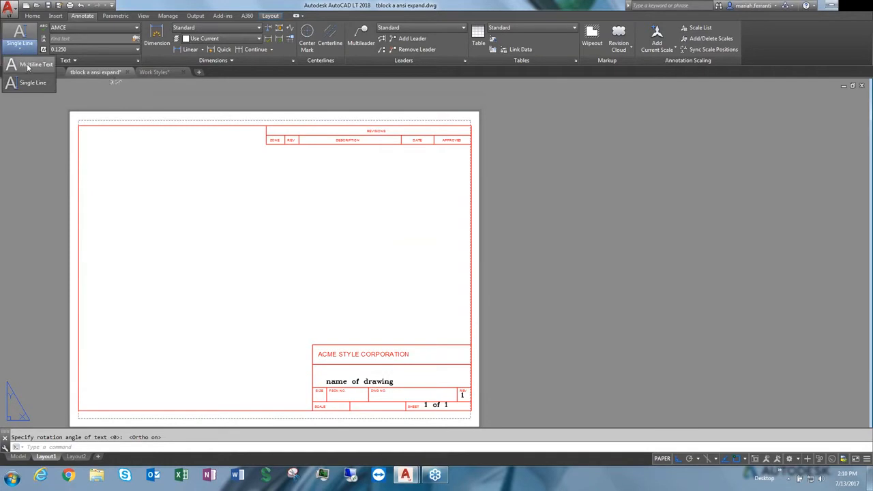
pyautogui.click(28, 66)
pyautogui.click(311, 156)
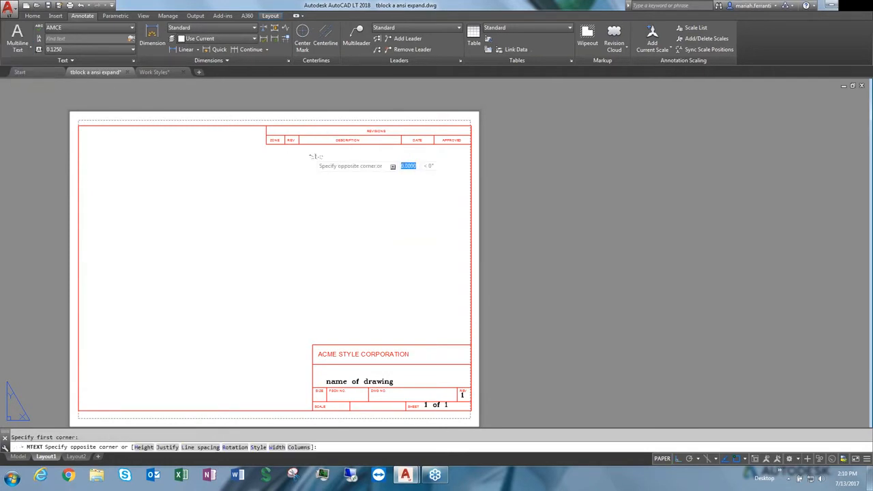
pyautogui.click(462, 318)
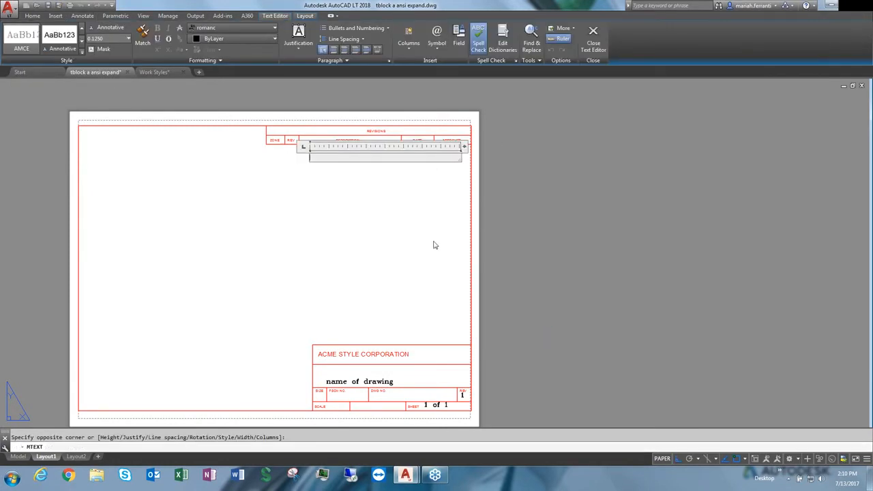
pyautogui.write('Notes:')
pyautogui.press('Return')
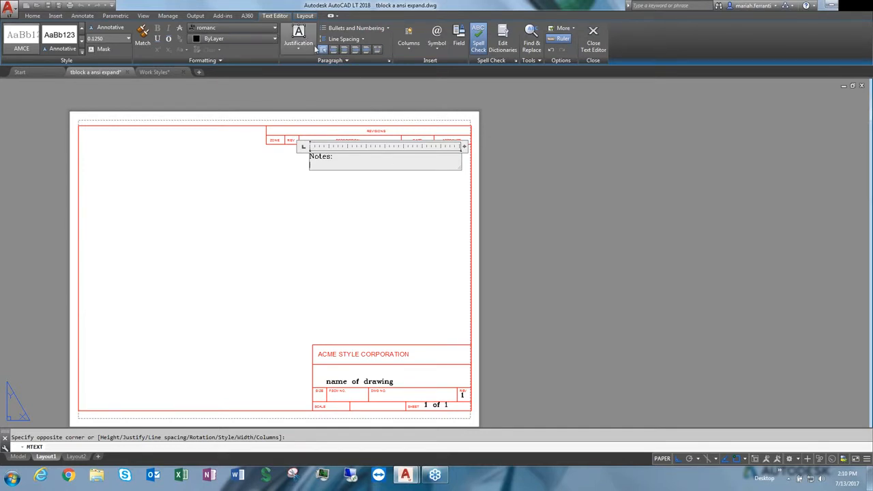
# Show the Text Formatting toolbar from the editor settings and move it above the drawing
pyautogui.rightClick(397, 160)
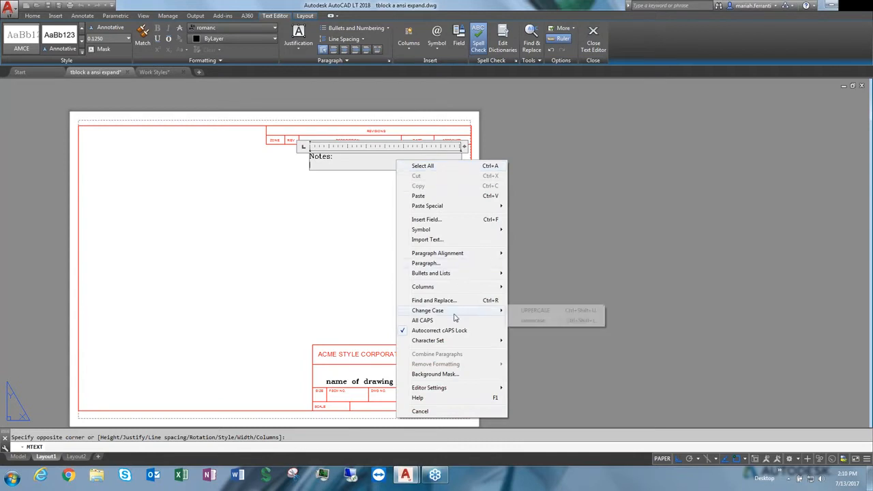
pyautogui.moveTo(442, 389)
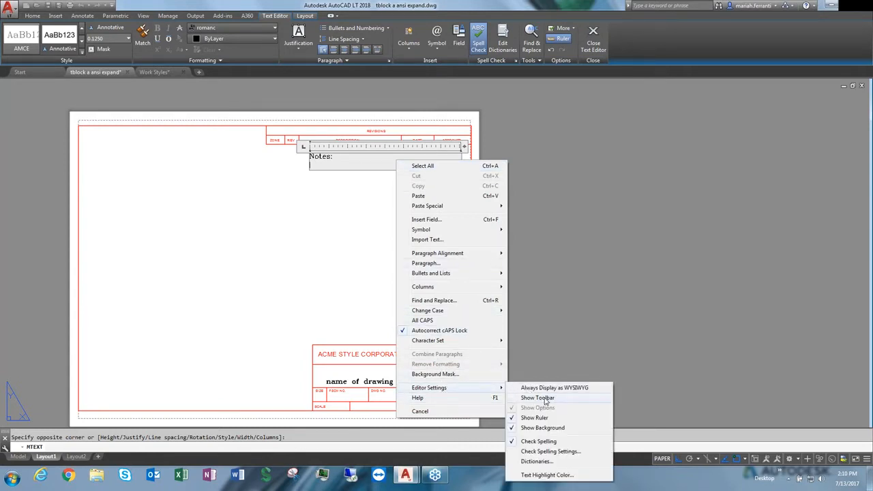
pyautogui.click(539, 398)
pyautogui.moveTo(383, 90); pyautogui.dragTo(382, 155)
pyautogui.moveTo(238, 157)
pyautogui.mouseDown()
pyautogui.moveTo(198, 269)
pyautogui.moveTo(268, 93)
pyautogui.mouseUp()
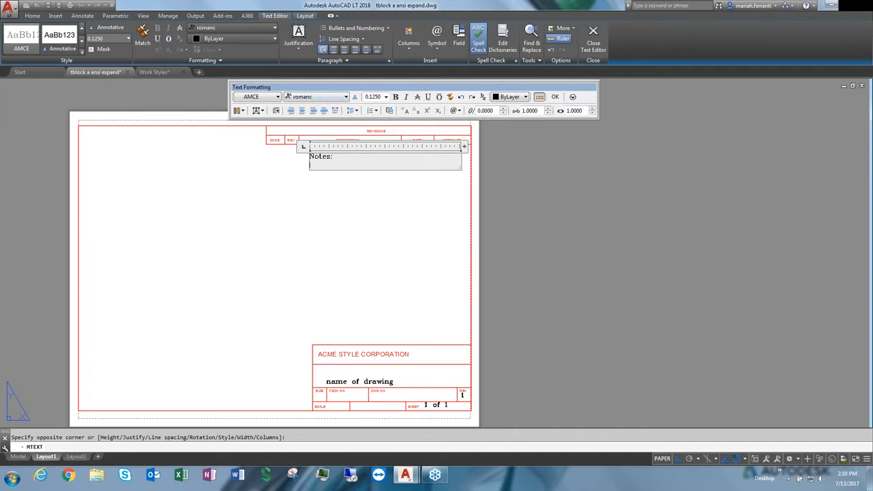
# Turn on numbered list formatting and enter 'note 1' and 'note 2' as list items
pyautogui.click(372, 110)
pyautogui.click(398, 151)
pyautogui.click(372, 110)
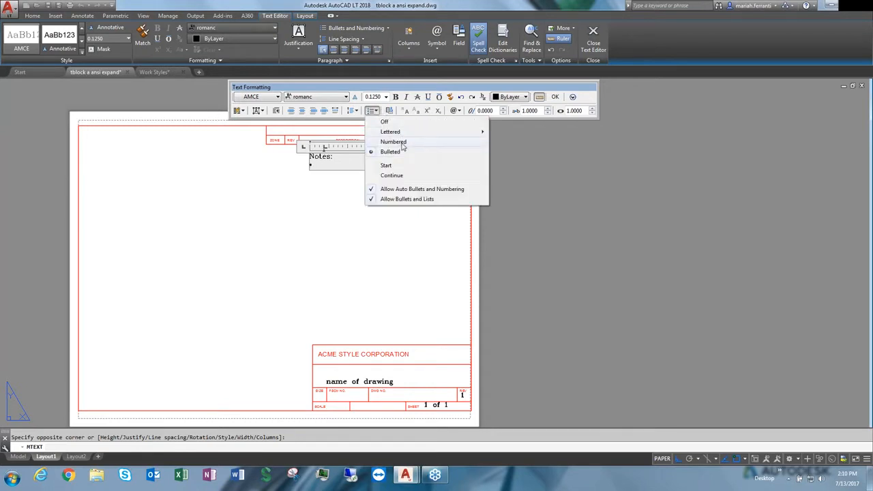
pyautogui.click(402, 142)
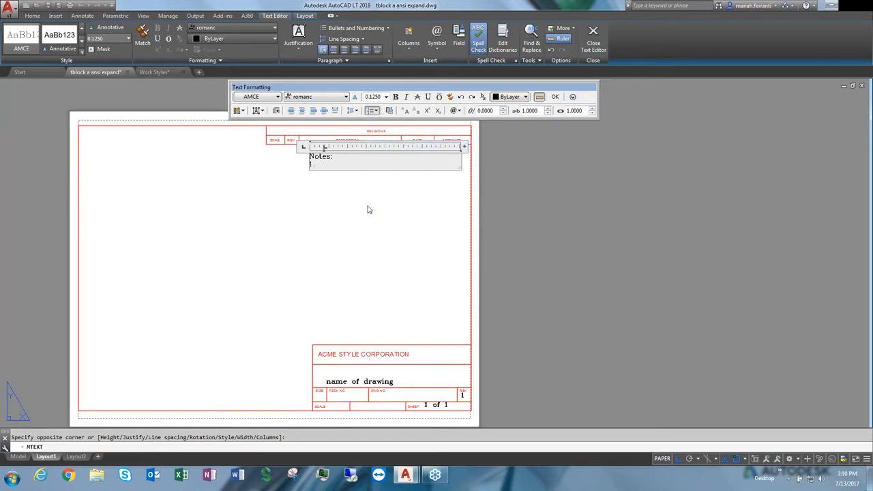
pyautogui.write('note')
pyautogui.write(' 1')
pyautogui.press('Return')
pyautogui.write('note')
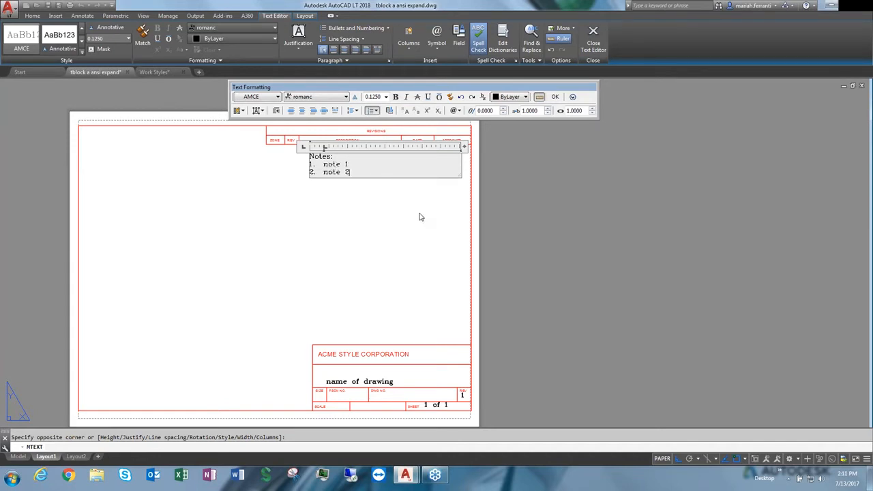
pyautogui.write(' 2')
pyautogui.press('Return')
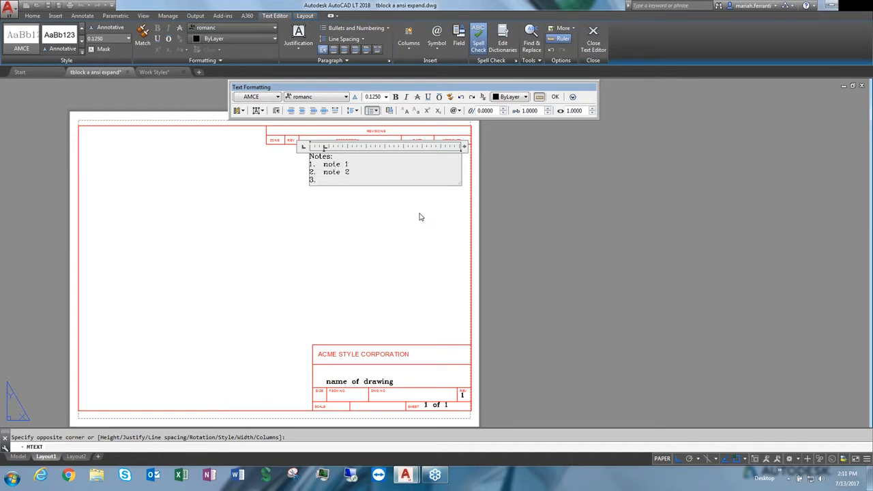
# Indent the third line as a sub-item and enter 'note 1.2'
pyautogui.press('Tab')
pyautogui.write('note 1.2')
# Select all the notes text and change its case to UPPERCASE, then to lowercase
pyautogui.hotkey('ctrl', 'a')
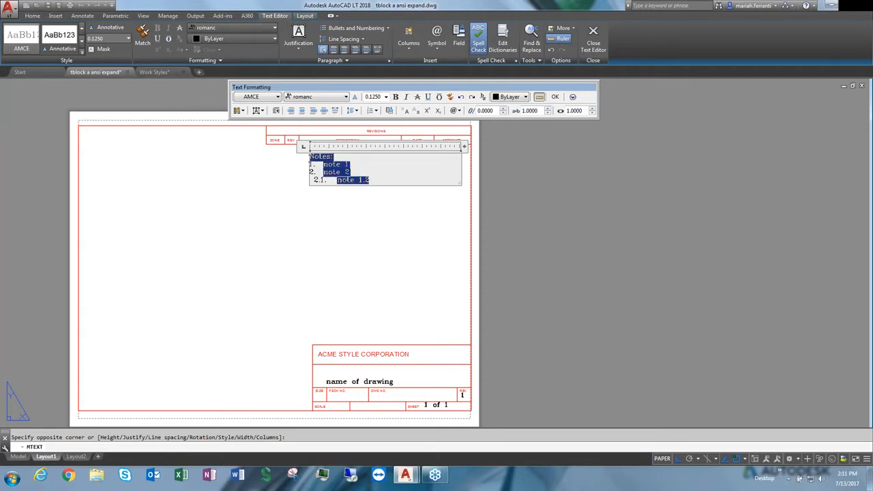
pyautogui.click(572, 97)
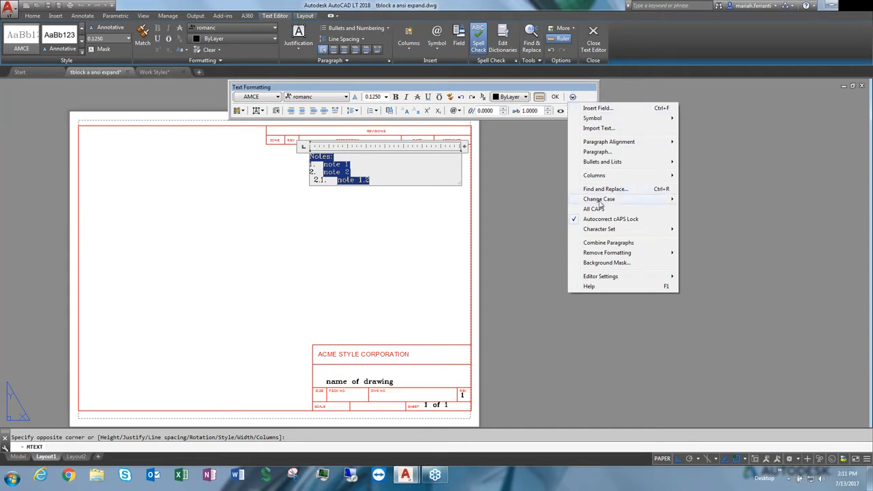
pyautogui.moveTo(600, 200)
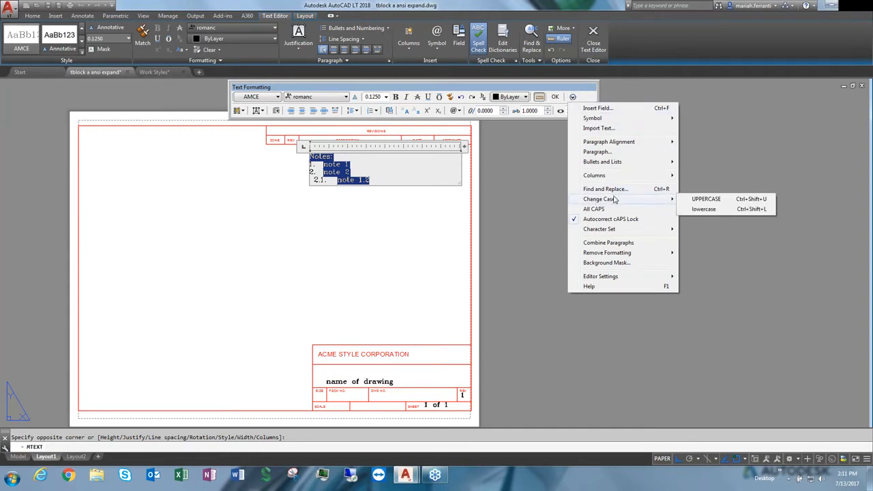
pyautogui.click(707, 199)
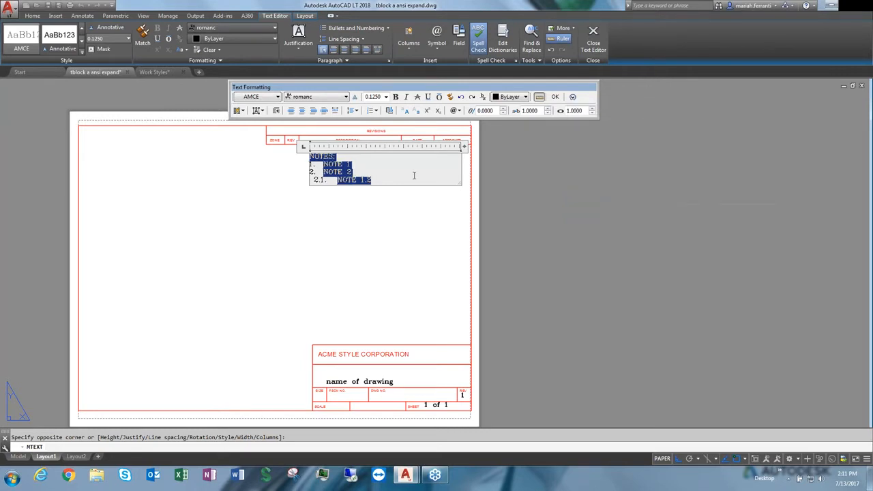
pyautogui.click(573, 96)
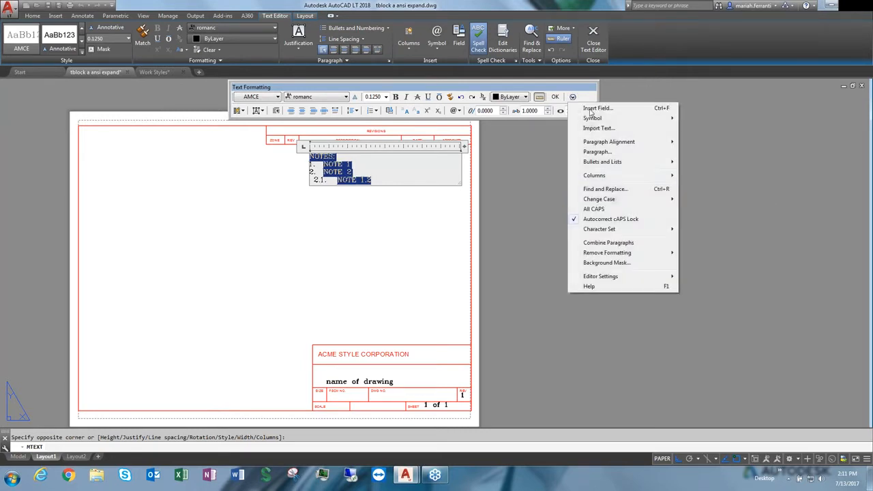
pyautogui.moveTo(606, 202)
pyautogui.click(704, 209)
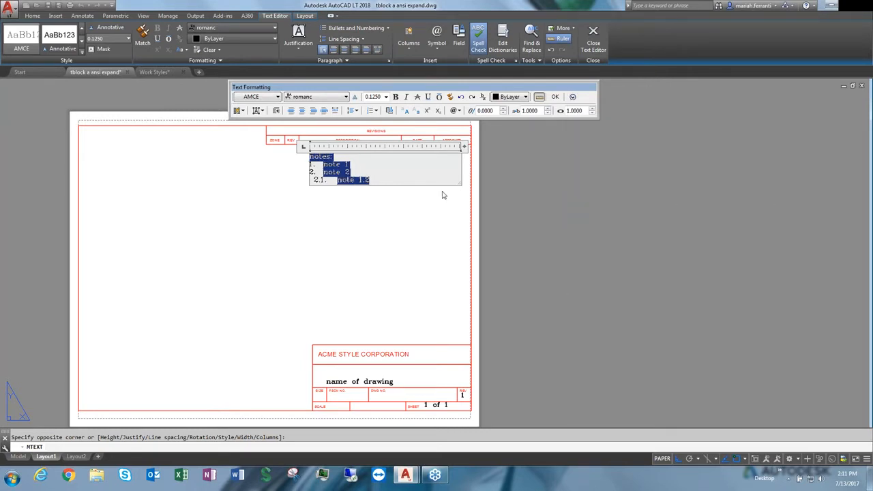
pyautogui.click(405, 182)
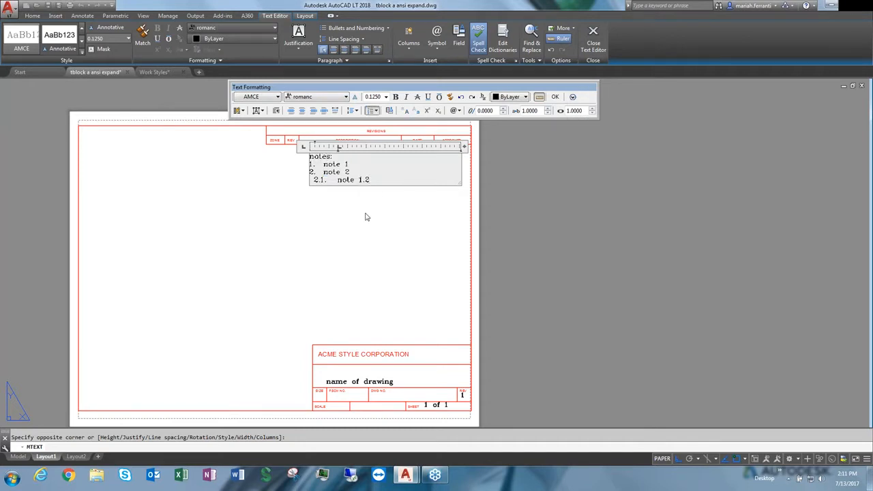
# Add a new sub-item '45' followed by a degree symbol to the notes list, then close the text editor
pyautogui.press('Return')
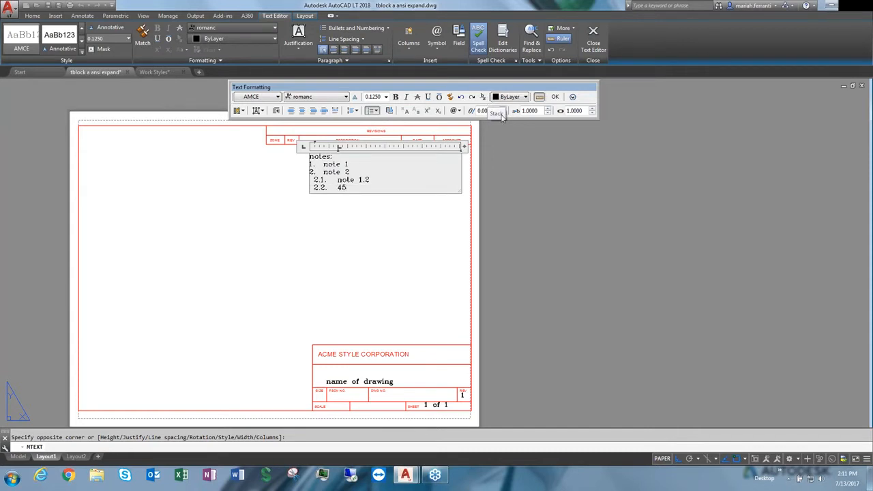
pyautogui.click(572, 97)
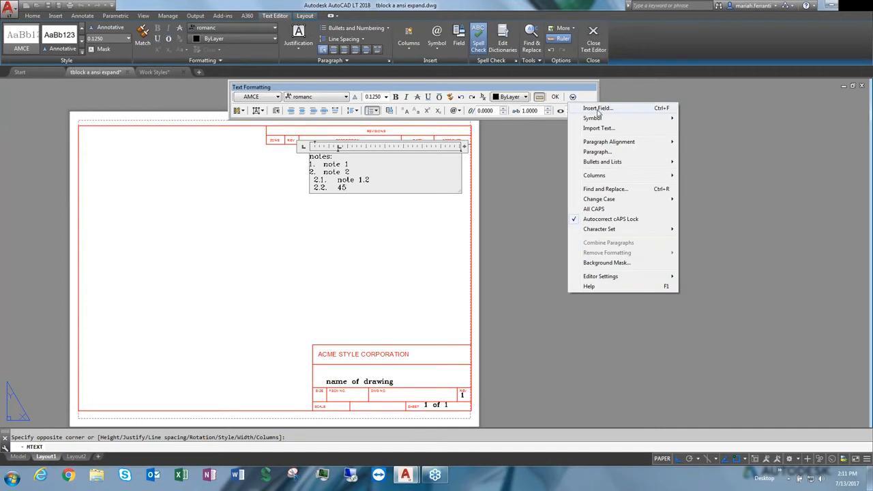
pyautogui.moveTo(598, 119)
pyautogui.click(705, 122)
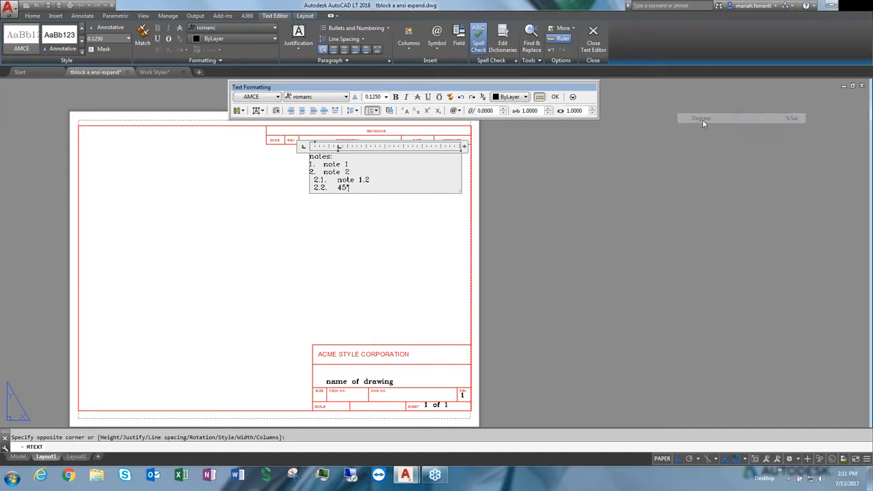
pyautogui.scroll(8, 349, 188)
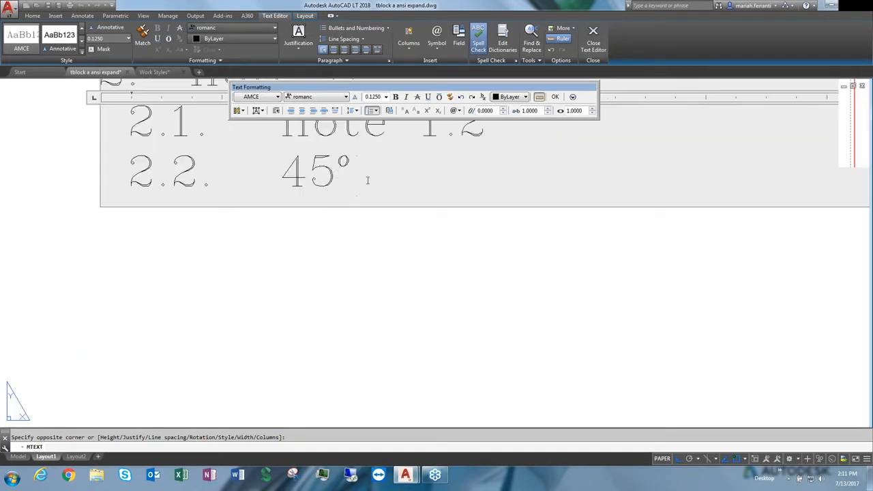
pyautogui.scroll(-10, 368, 180)
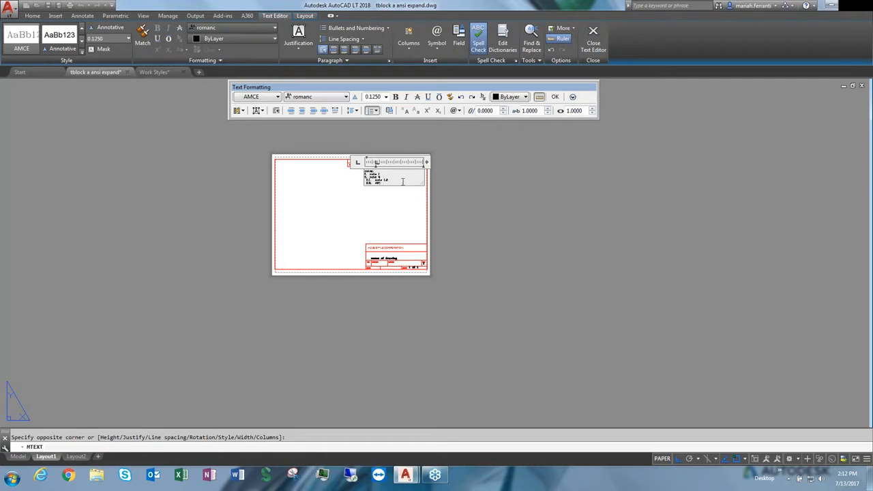
pyautogui.scroll(2, 393, 184)
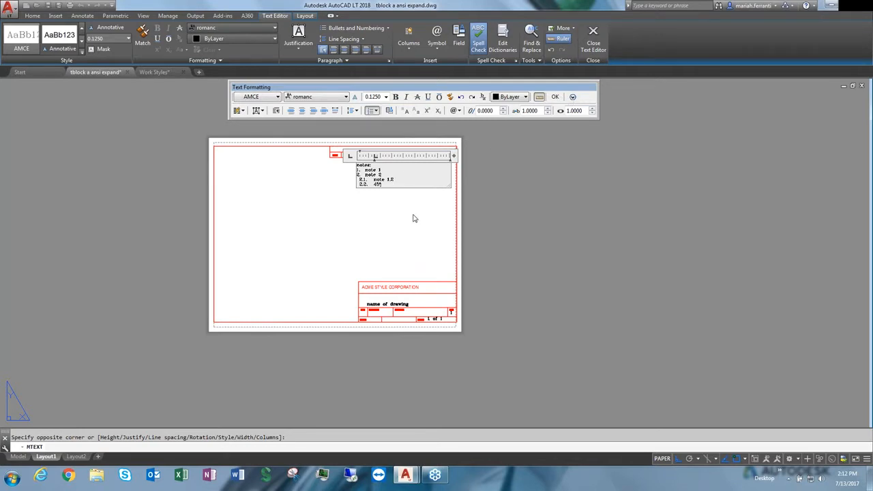
pyautogui.click(442, 230)
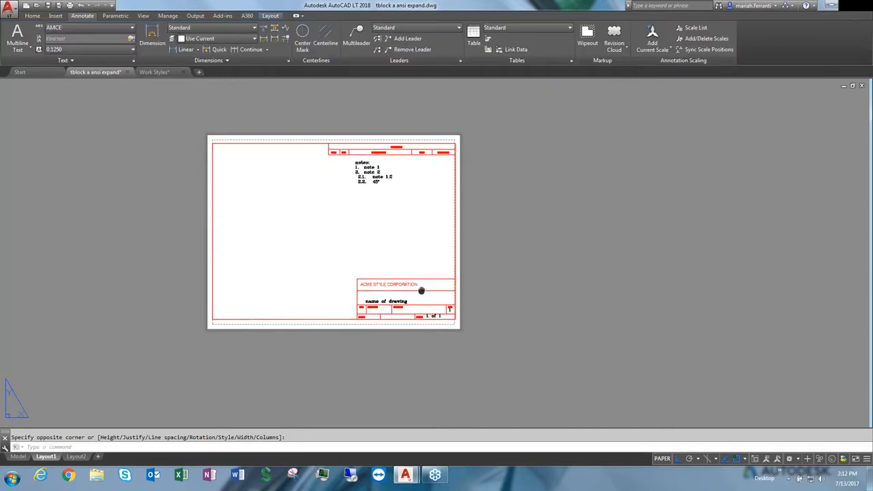
# Erase the 'name of drawing' text from the title block
pyautogui.moveTo(423, 291); pyautogui.dragTo(411, 254, button='middle')
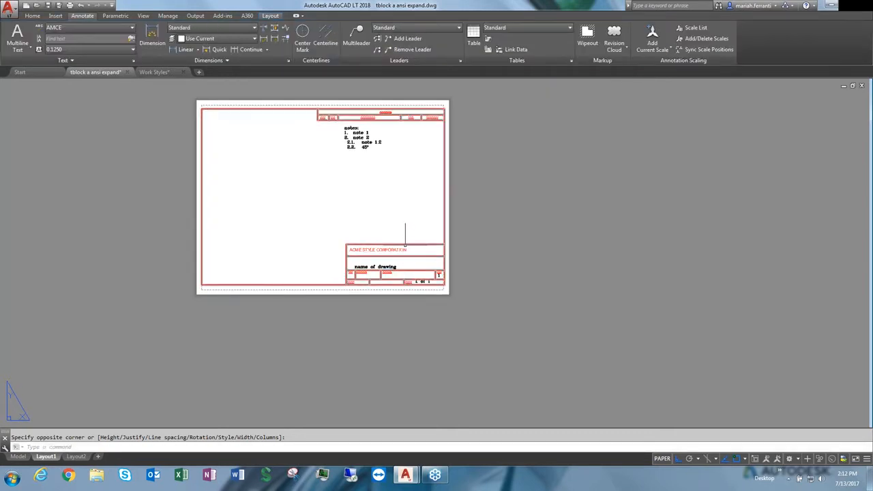
pyautogui.scroll(5, 400, 259)
pyautogui.click(340, 283)
pyautogui.press('Delete')
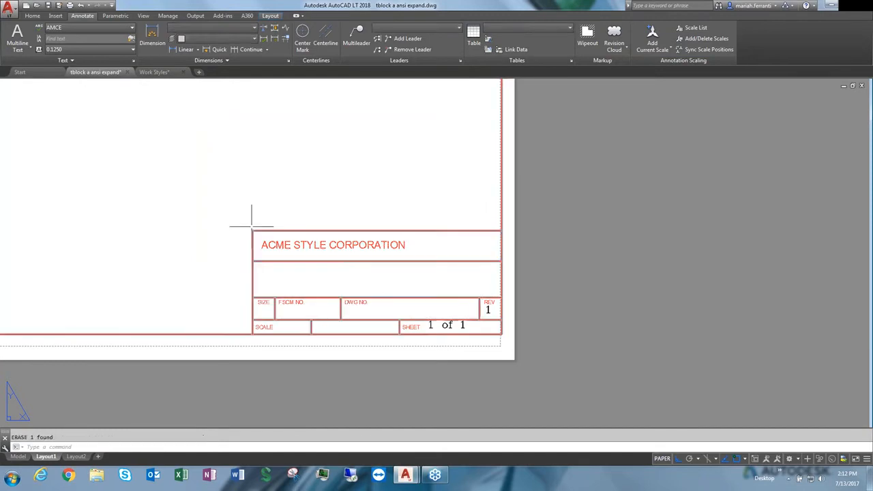
# Create a multiline text box in the drawing-name cell of the title block and enter 'Drawing Name'
pyautogui.click(20, 35)
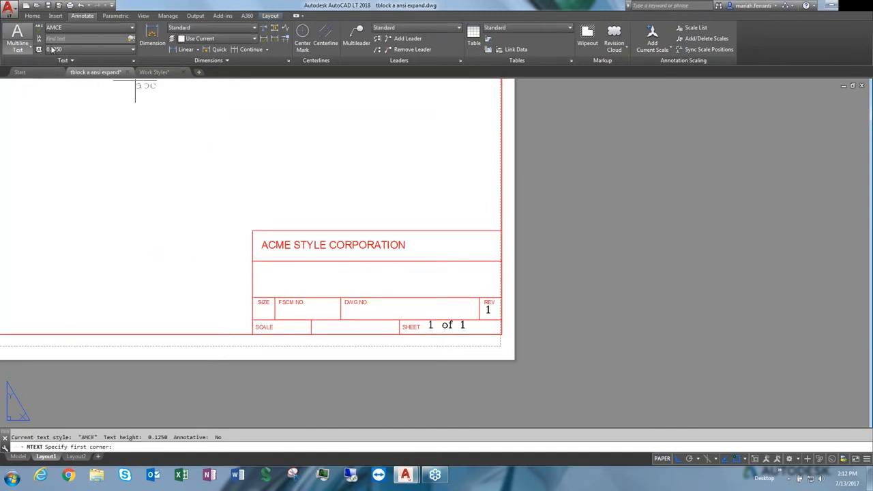
pyautogui.click(263, 268)
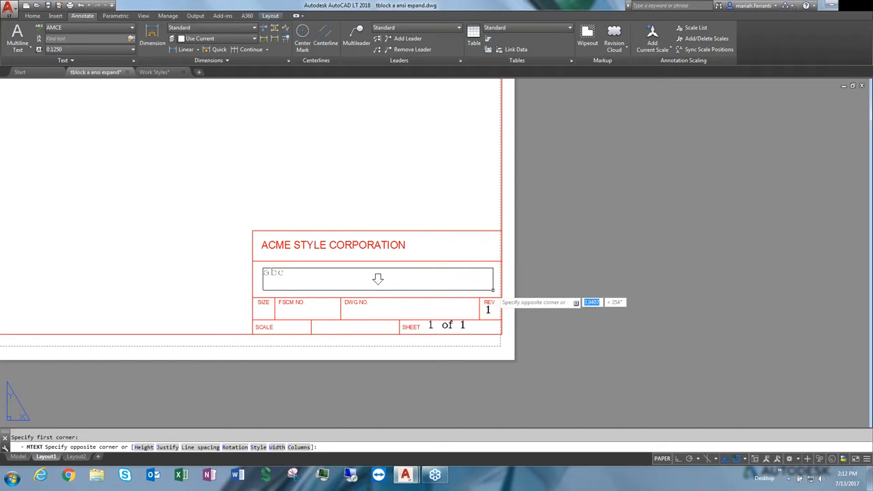
pyautogui.click(490, 292)
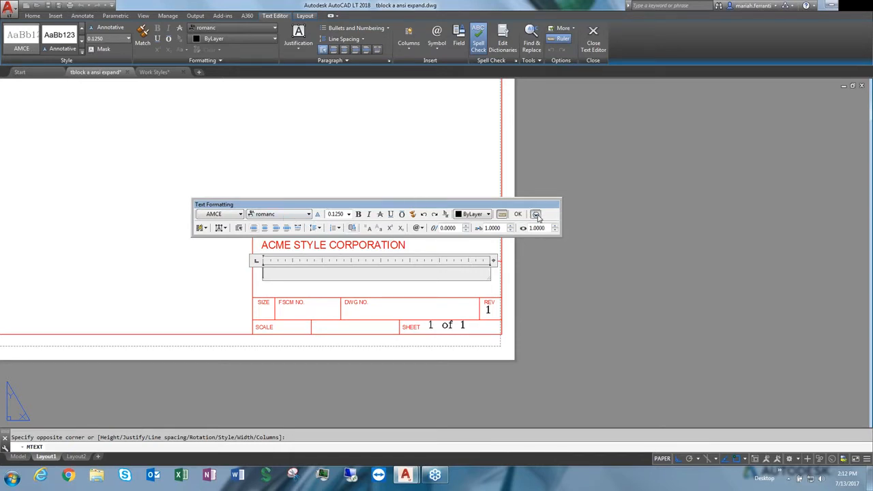
pyautogui.click(536, 215)
pyautogui.click(414, 271)
pyautogui.write('Drawing Name')
# Select the placeholder text, open the Field dialog and browse its field categories and field names
pyautogui.doubleClick(296, 274)
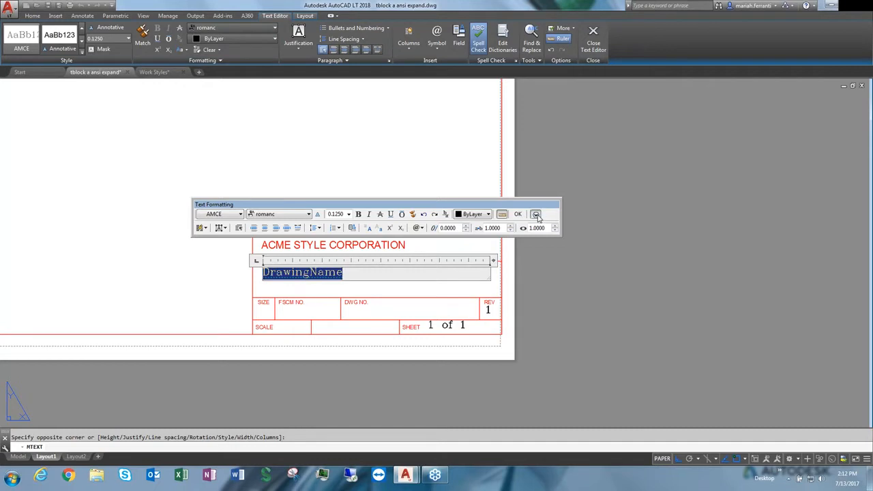
pyautogui.click(536, 215)
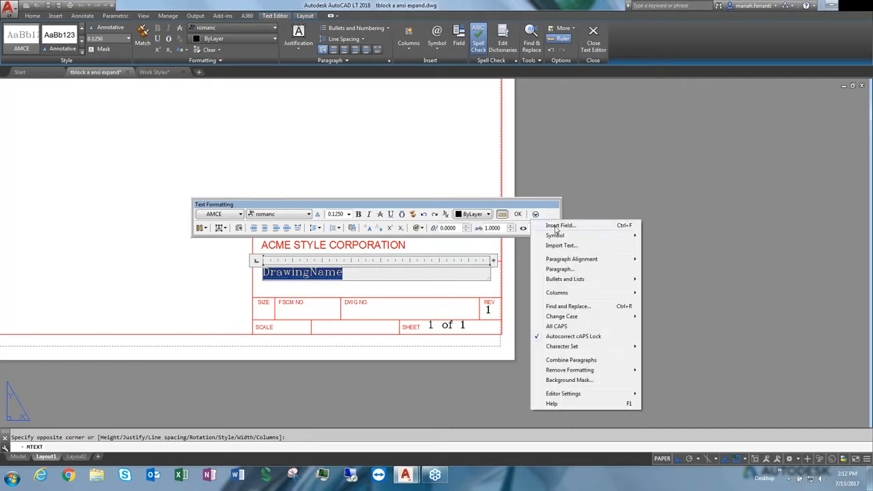
pyautogui.click(558, 226)
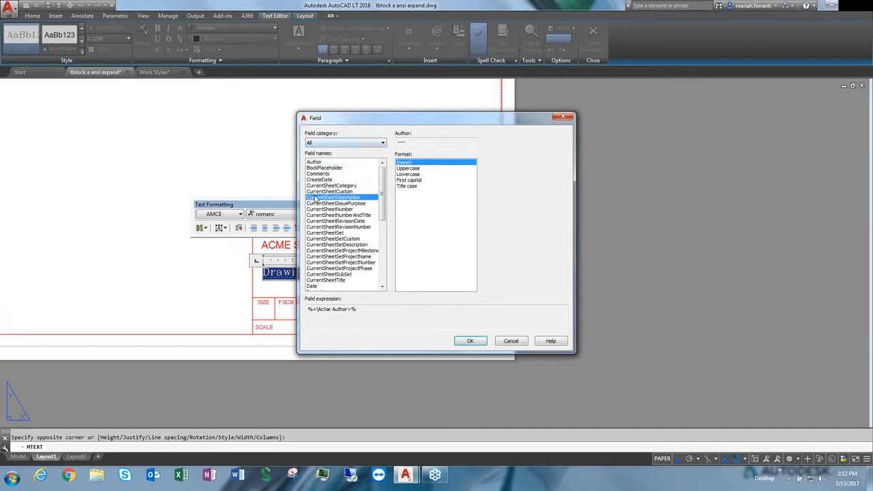
pyautogui.click(321, 198)
pyautogui.scroll(-12, 356, 182)
pyautogui.click(366, 144)
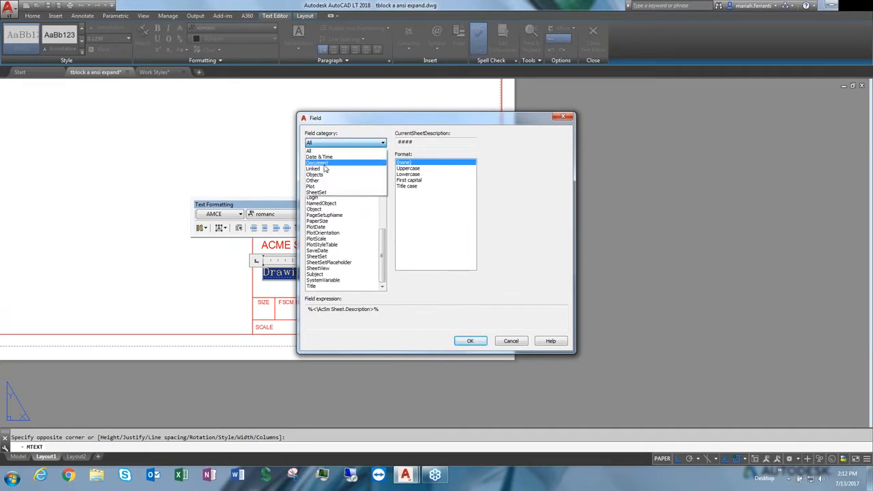
pyautogui.click(324, 164)
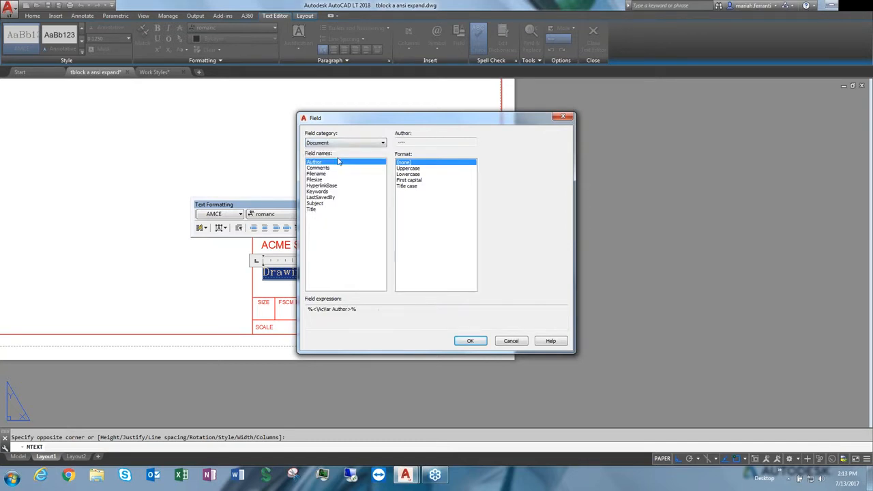
pyautogui.click(331, 197)
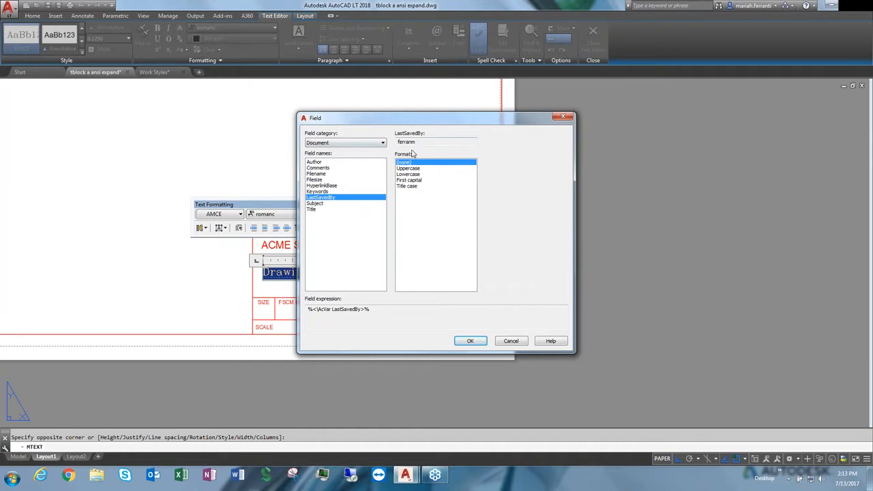
pyautogui.click(319, 179)
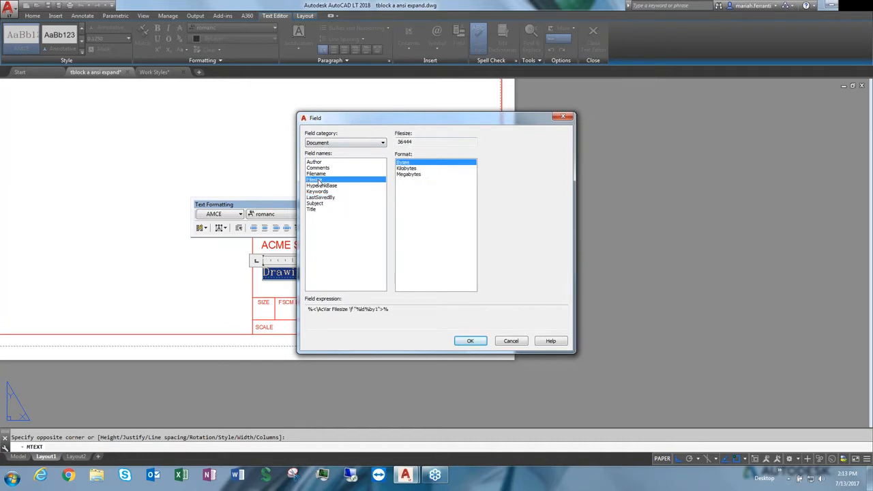
pyautogui.click(351, 144)
pyautogui.click(326, 157)
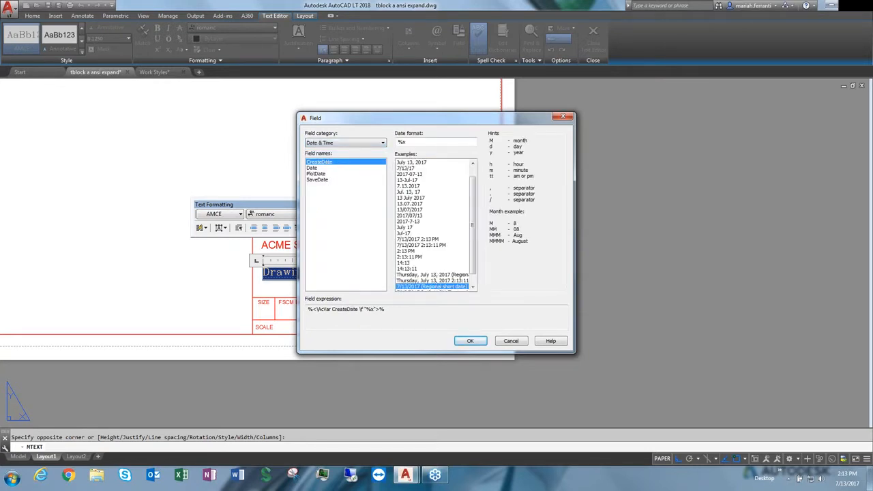
pyautogui.click(327, 181)
pyautogui.click(318, 162)
pyautogui.click(351, 143)
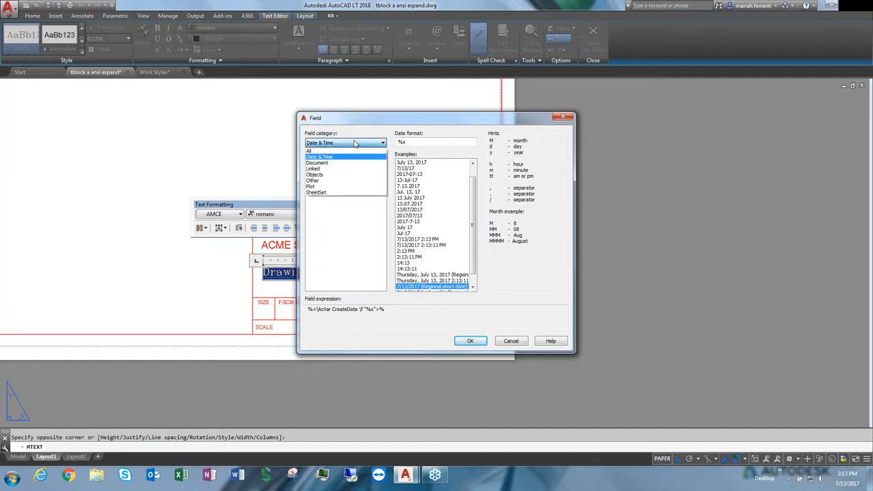
pyautogui.click(321, 163)
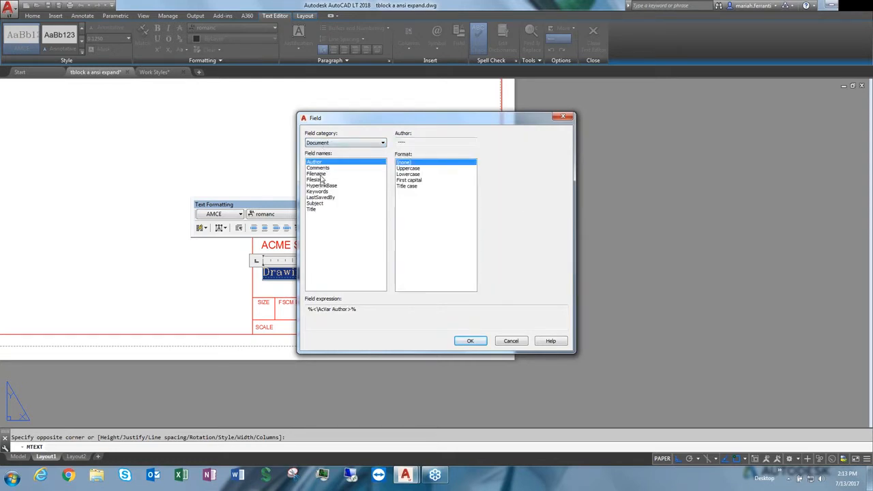
# Replace the text with the Filename field, filename only, in Uppercase without file extension, and close the editor
pyautogui.click(321, 175)
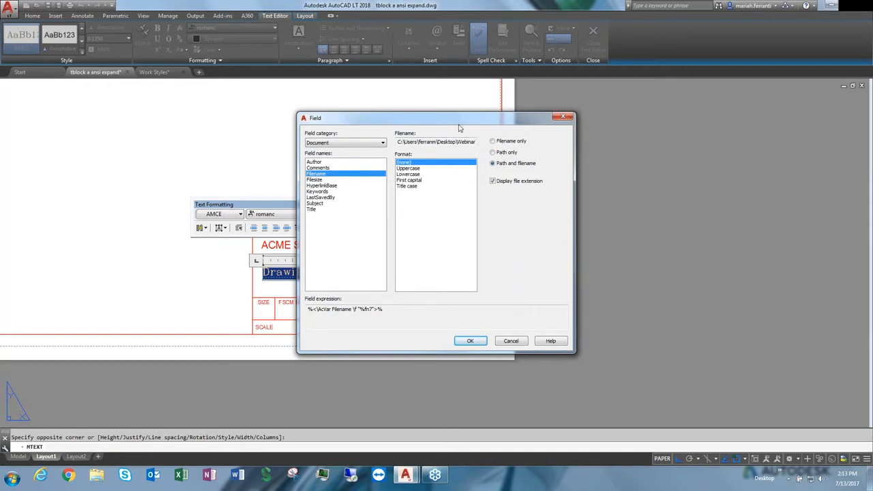
pyautogui.moveTo(476, 121); pyautogui.dragTo(596, 124)
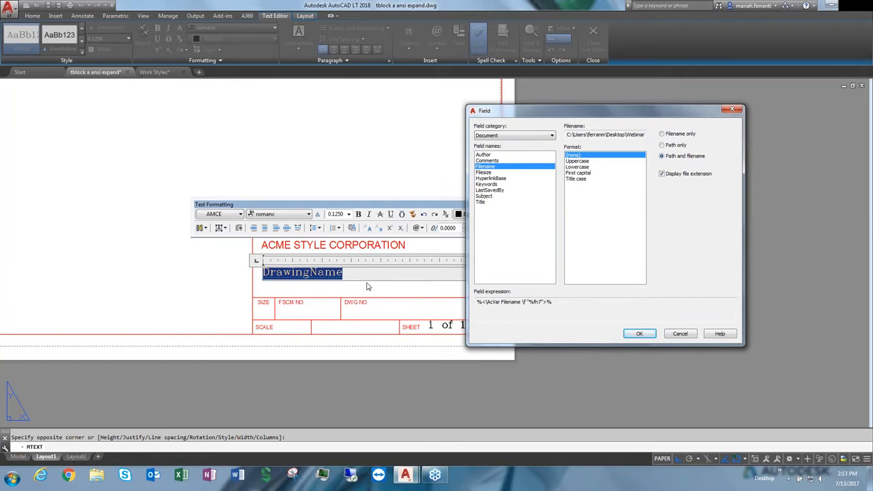
pyautogui.click(677, 135)
pyautogui.click(579, 161)
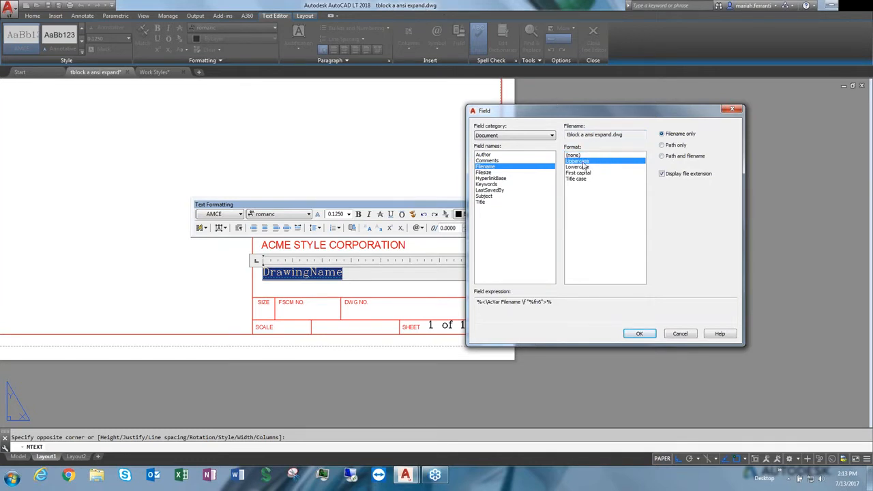
pyautogui.click(580, 167)
pyautogui.click(580, 172)
pyautogui.click(580, 178)
pyautogui.click(593, 161)
pyautogui.click(640, 334)
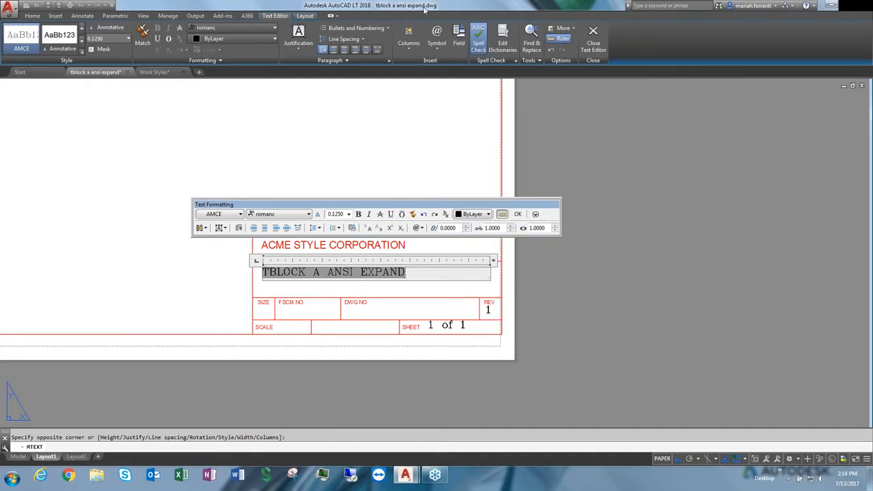
pyautogui.click(585, 266)
# Save the drawing as 'tblock a ansi expand_revision 1.dwg'
pyautogui.write('saveas')
pyautogui.press('Return')
pyautogui.click(431, 323)
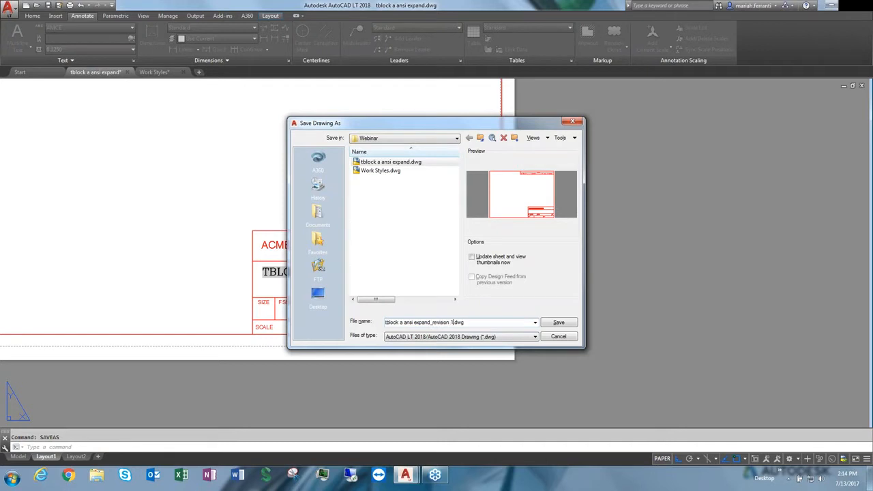
pyautogui.click(560, 323)
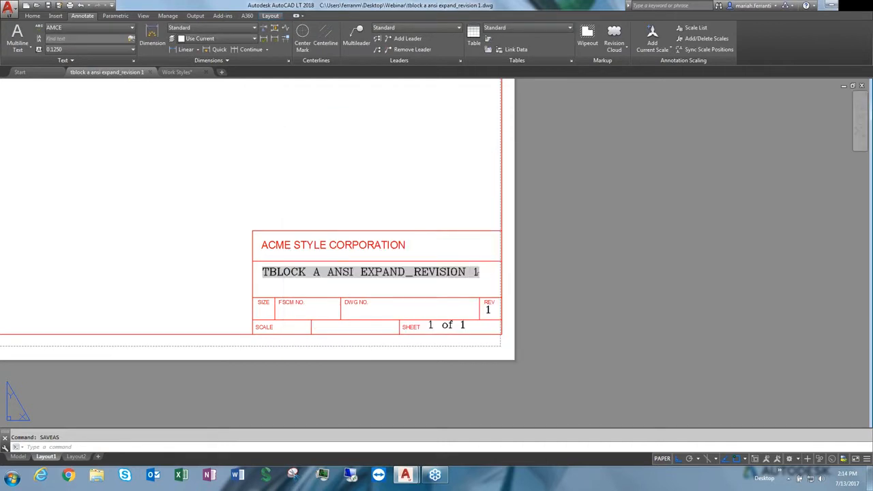
# Open the drawing properties and review the Custom properties tab
pyautogui.press('Escape')
pyautogui.scroll(-5, 478, 225)
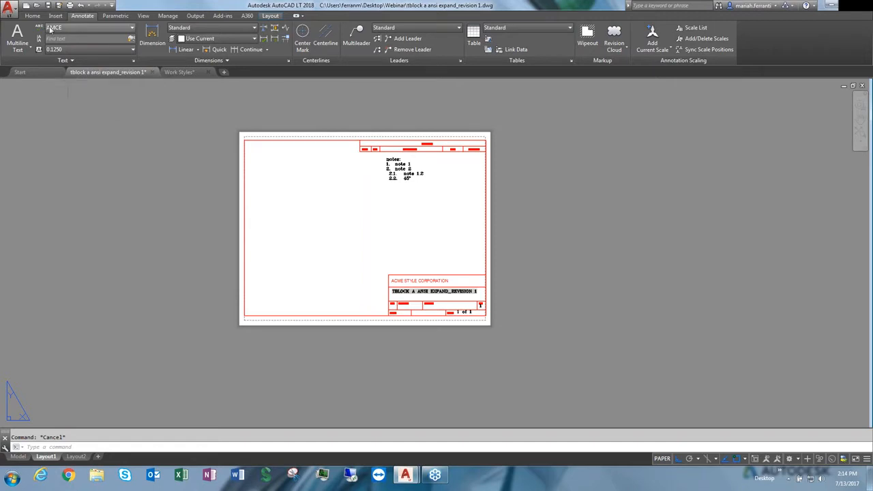
pyautogui.click(10, 8)
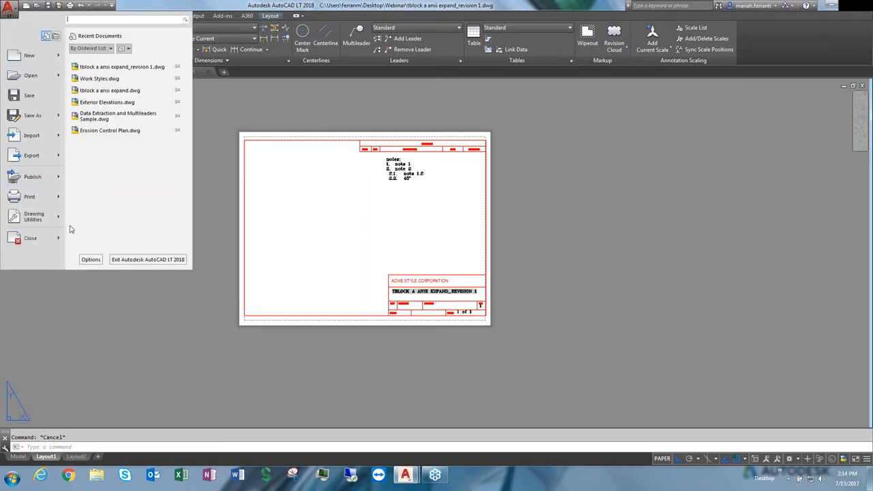
pyautogui.moveTo(39, 217)
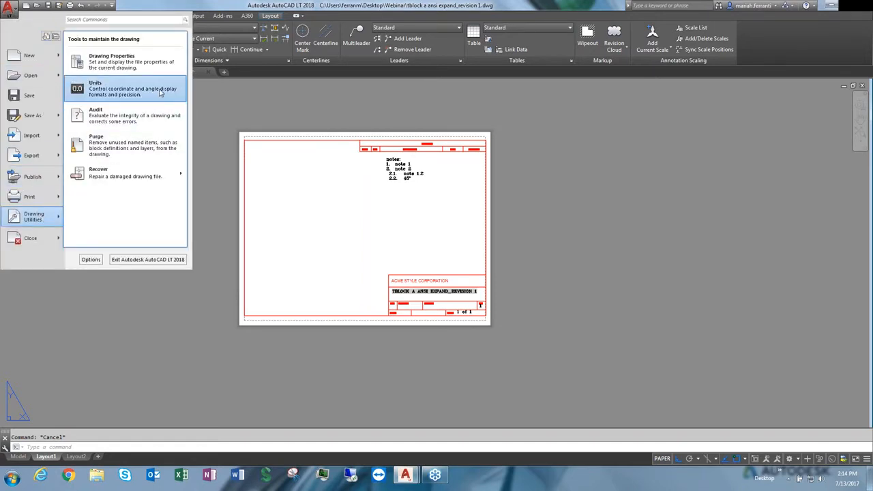
pyautogui.click(130, 61)
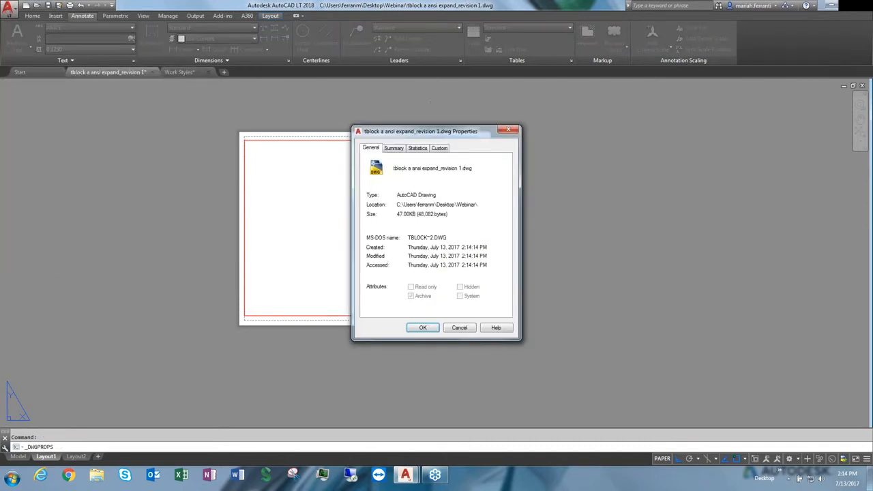
pyautogui.click(440, 148)
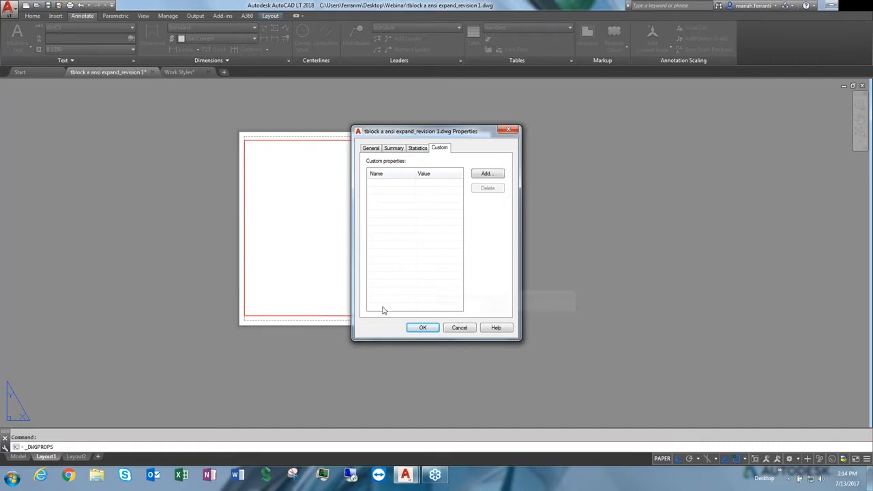
pyautogui.click(425, 328)
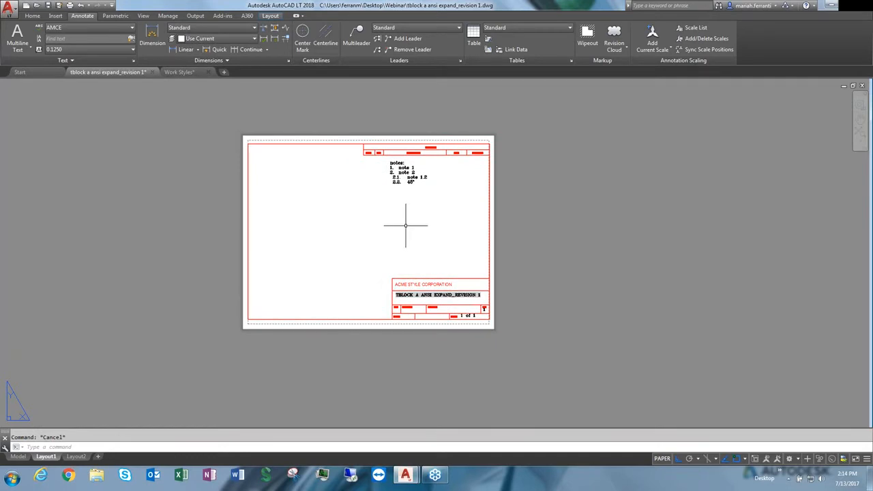
# In the Work Styles drawing, draw a leader from the left hole out to a landing with the annotation text 'hole'
pyautogui.moveTo(407, 199); pyautogui.dragTo(420, 202, button='middle')
pyautogui.click(179, 72)
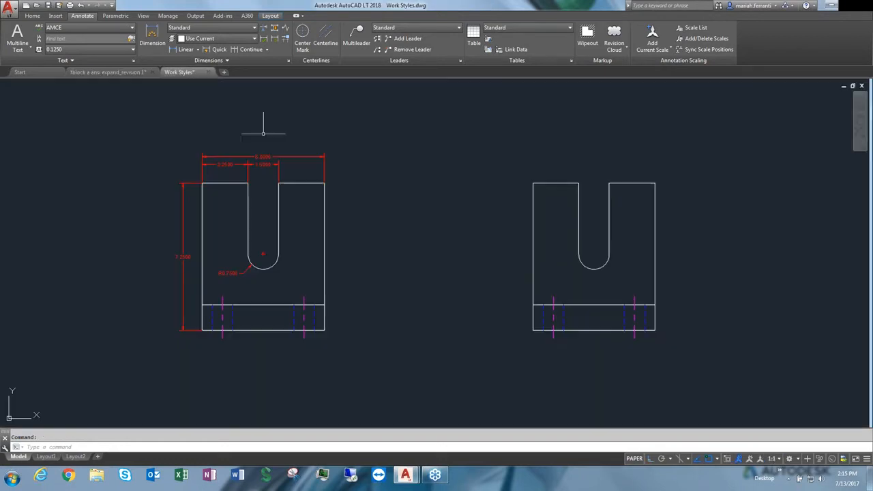
pyautogui.write('lead')
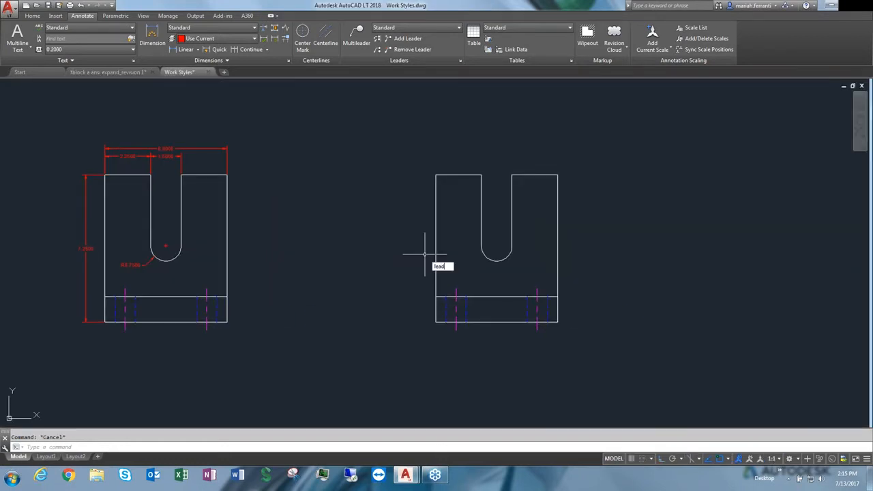
pyautogui.press('Return')
pyautogui.click(397, 262)
pyautogui.scroll(2, 450, 290)
pyautogui.scroll(2, 453, 290)
pyautogui.scroll(-3, 437, 293)
pyautogui.press('Escape')
pyautogui.press('Return')
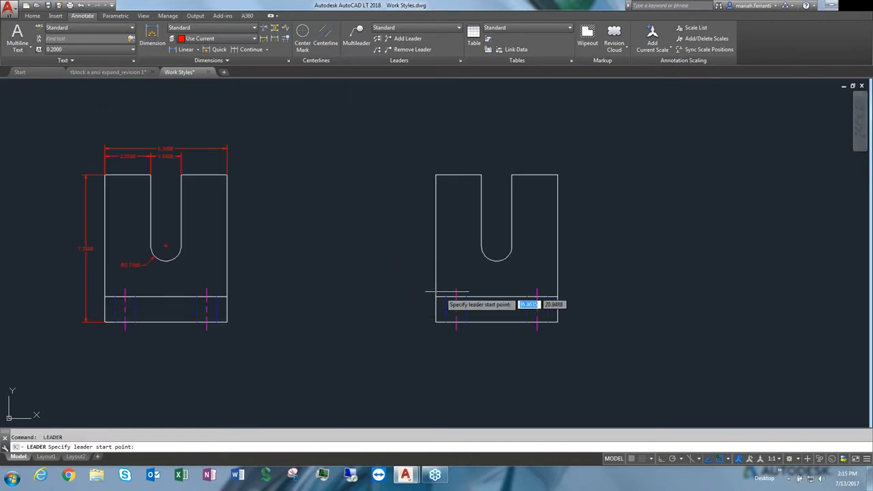
pyautogui.scroll(4, 409, 283)
pyautogui.click(391, 307)
pyautogui.scroll(-4, 348, 257)
pyautogui.click(408, 225)
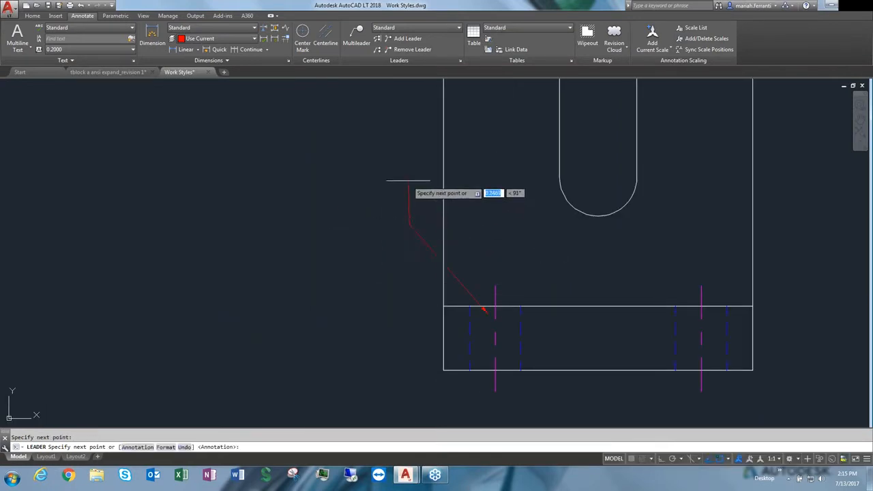
pyautogui.click(400, 160)
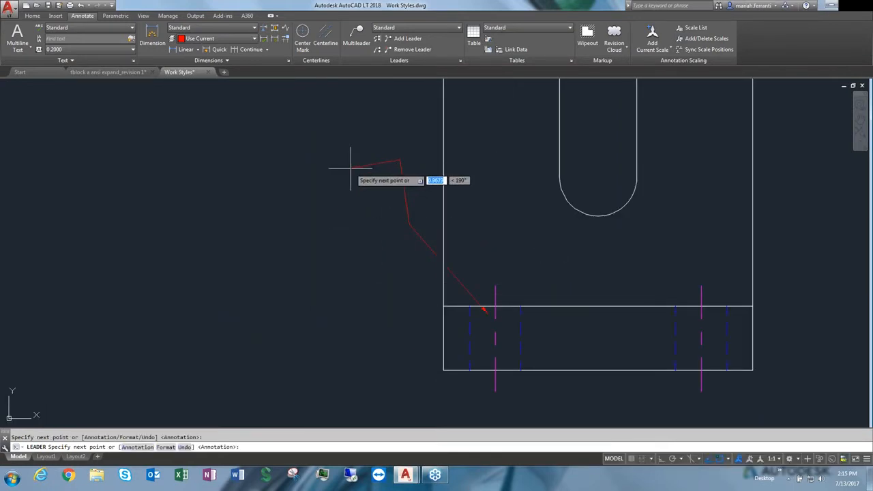
pyautogui.press('Return')
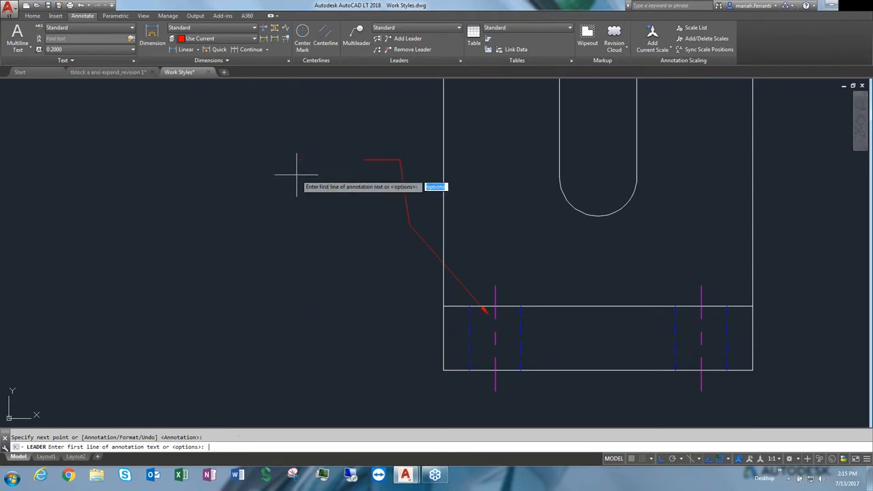
pyautogui.write('hole')
pyautogui.press('Return')
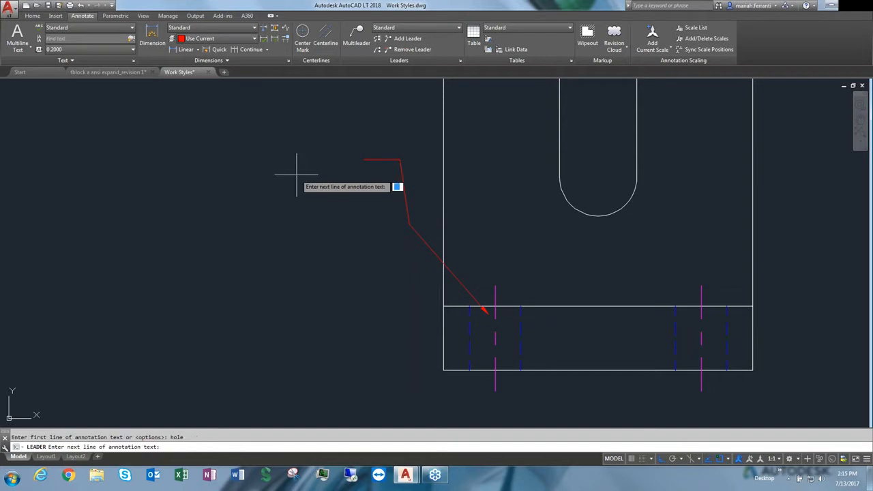
pyautogui.press('Escape')
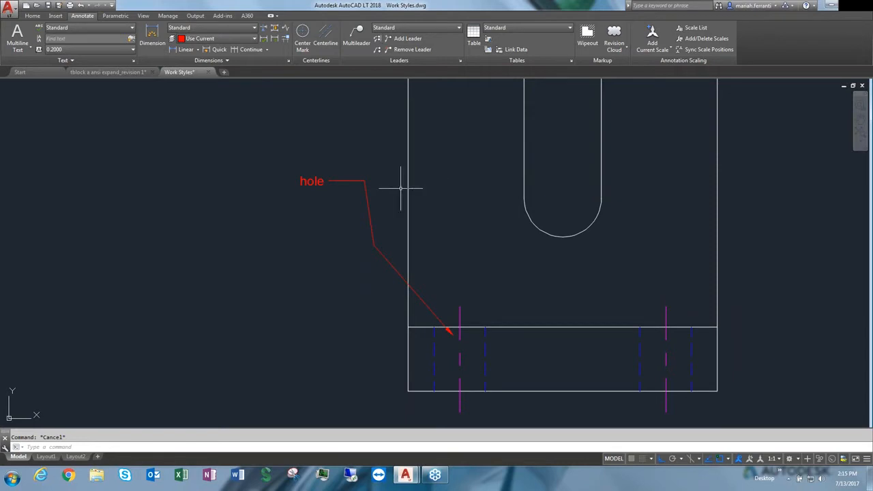
# Open the Multileader Style Manager and create a new multileader style named Mleader_Acme based on Standard
pyautogui.click(456, 28)
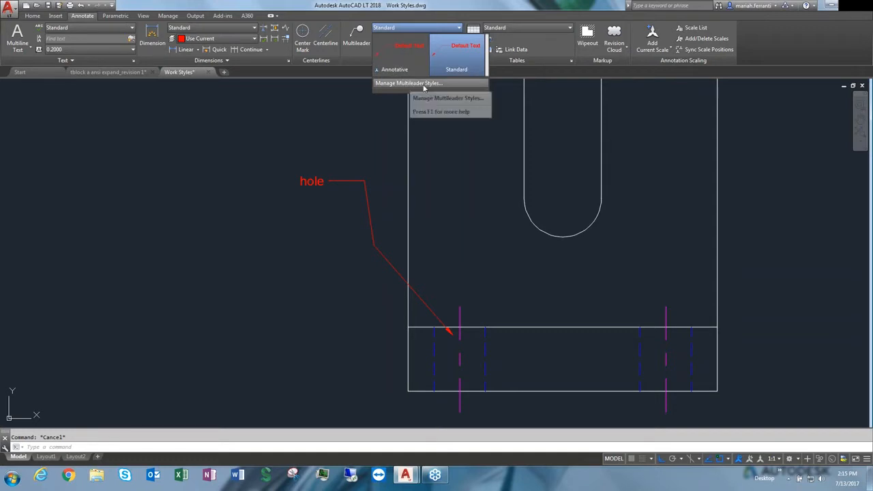
pyautogui.click(412, 84)
pyautogui.click(460, 62)
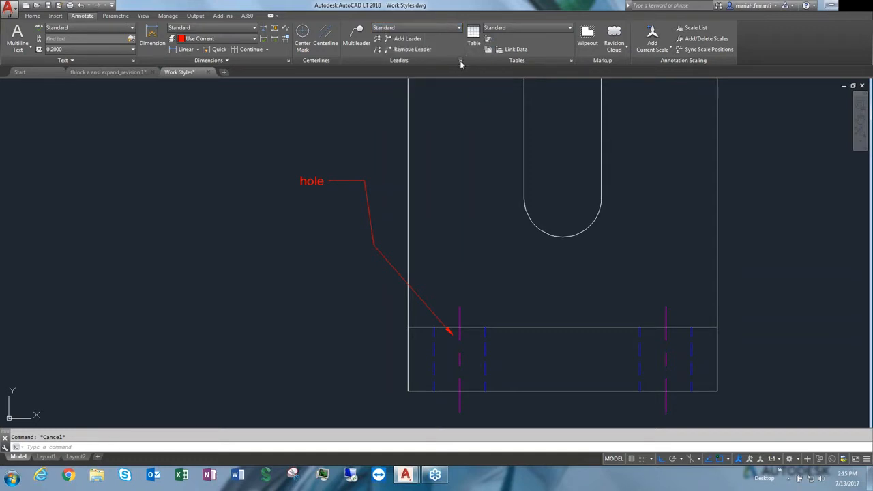
pyautogui.press('Escape')
pyautogui.write('mleader')
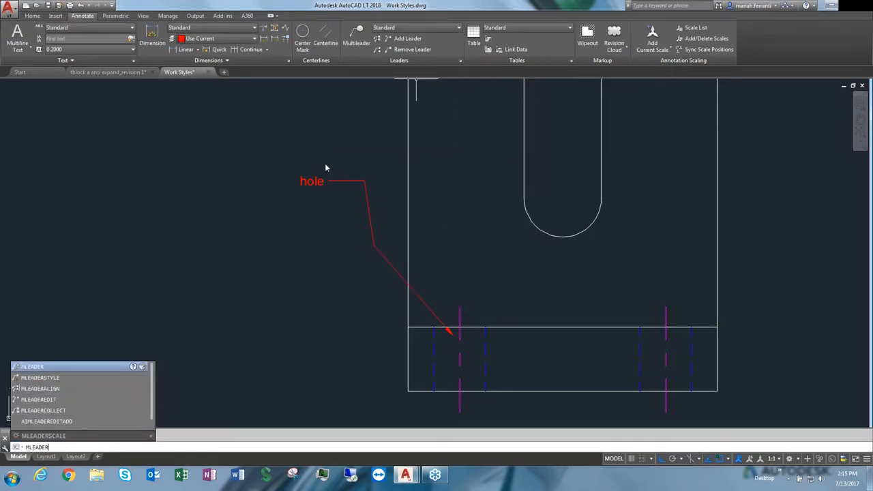
pyautogui.click(41, 377)
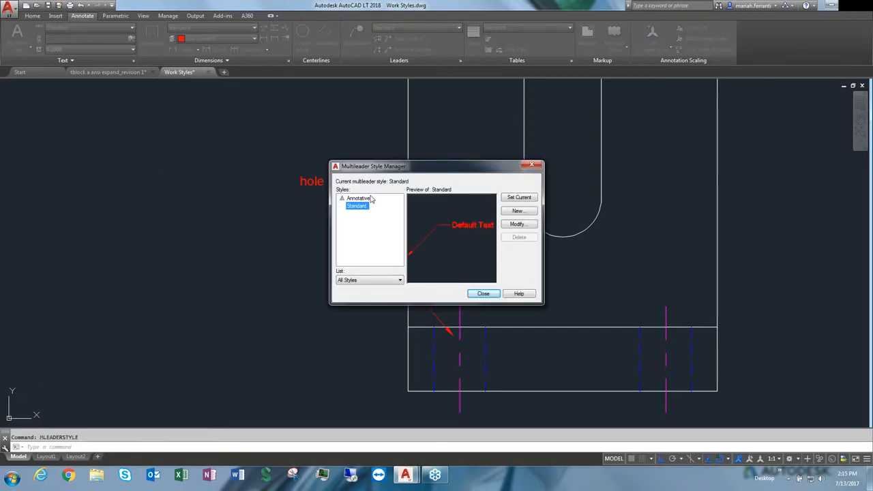
pyautogui.click(369, 281)
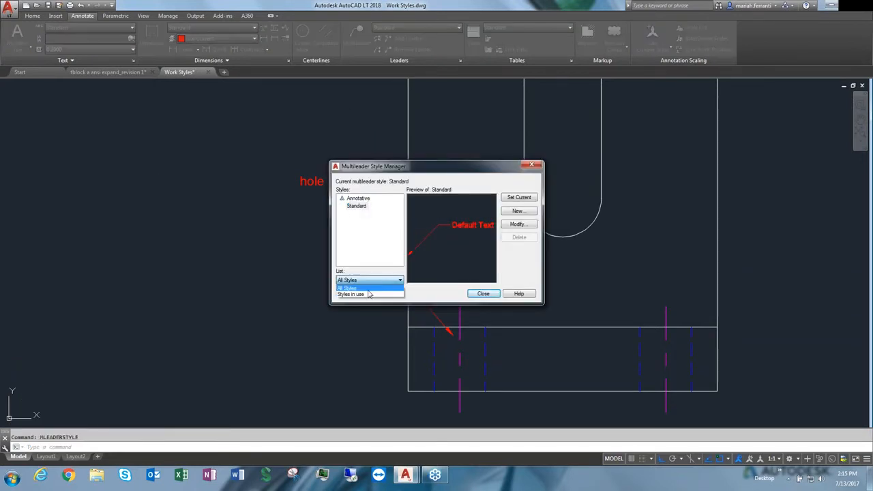
pyautogui.click(369, 257)
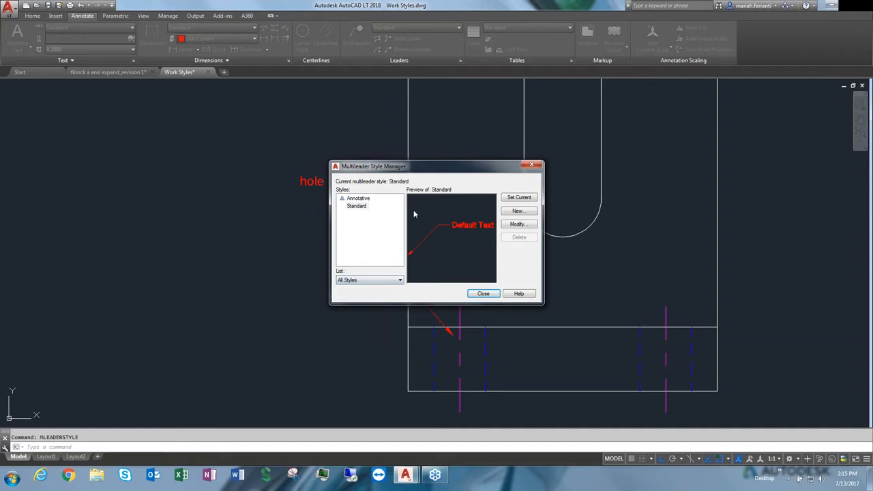
pyautogui.click(518, 211)
pyautogui.write('Mleader_Acme')
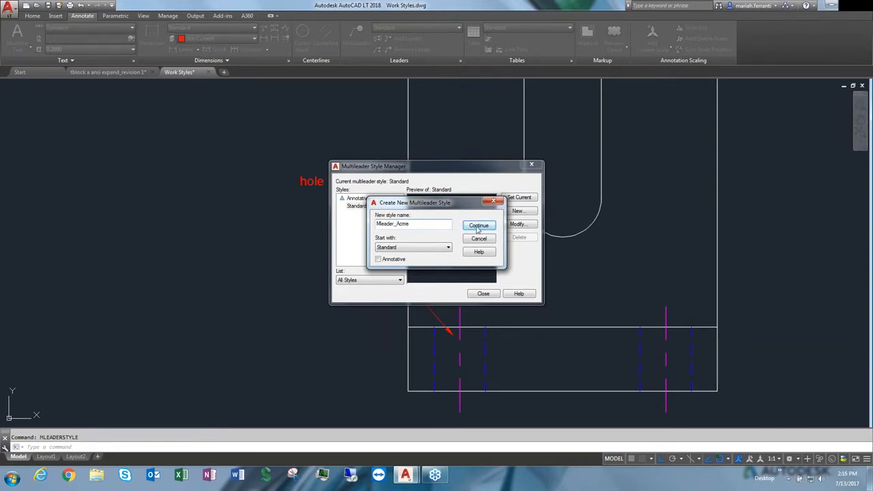
pyautogui.click(479, 225)
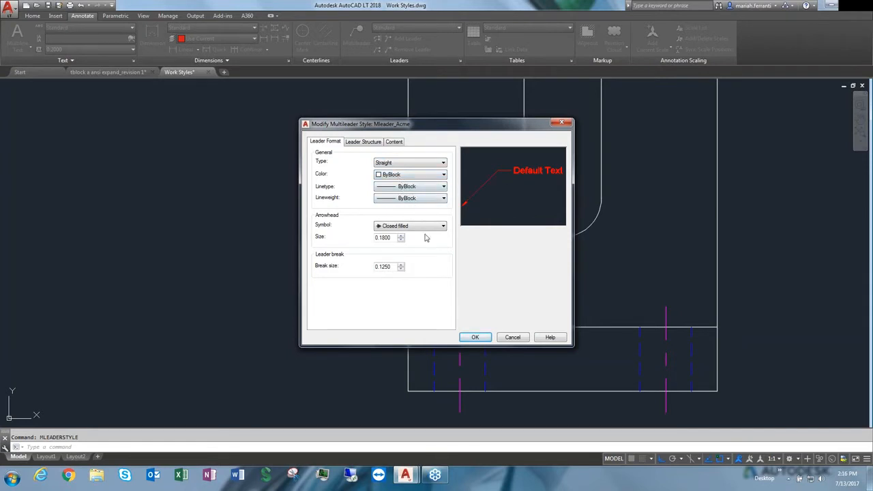
# Set the multileader style's arrowhead symbol to Dot small
pyautogui.click(444, 226)
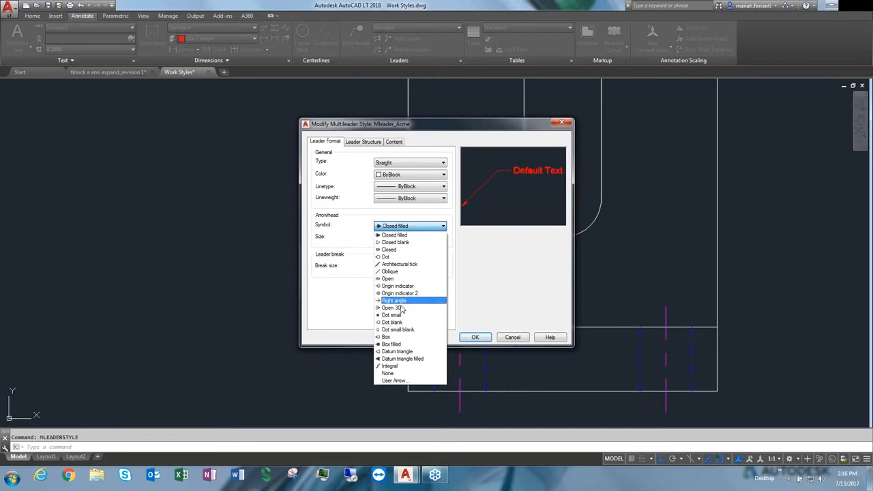
pyautogui.click(389, 249)
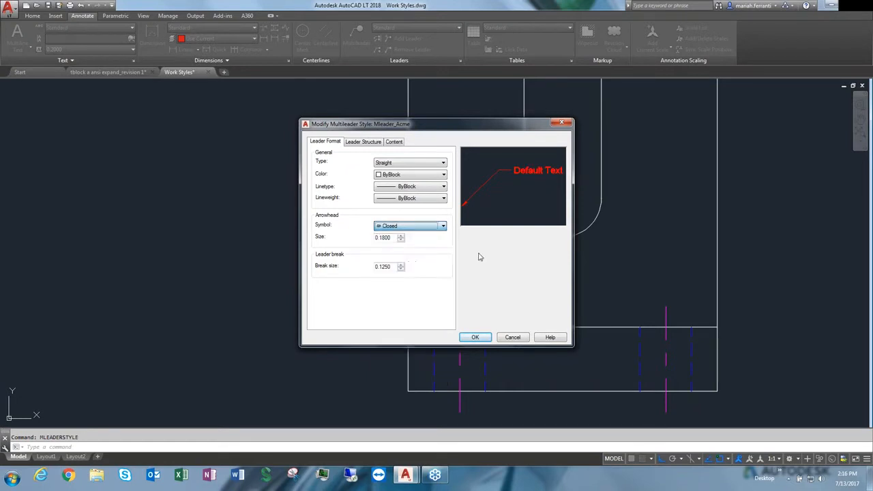
pyautogui.click(442, 226)
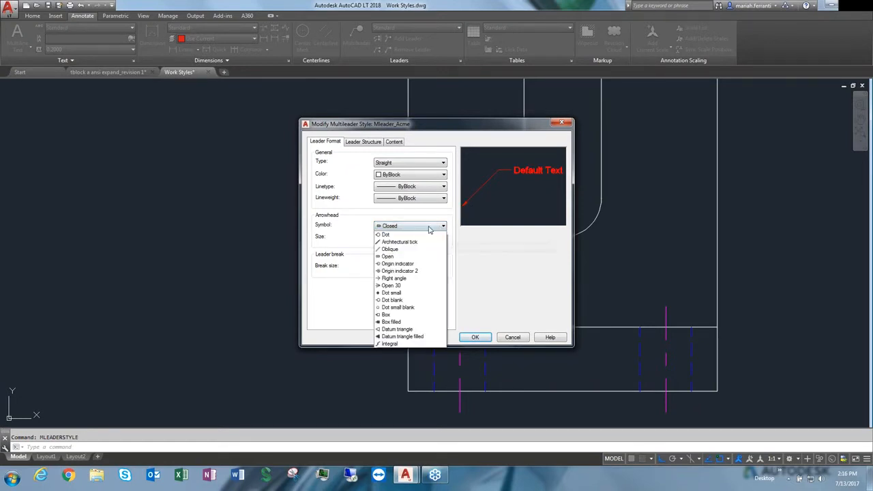
pyautogui.click(399, 318)
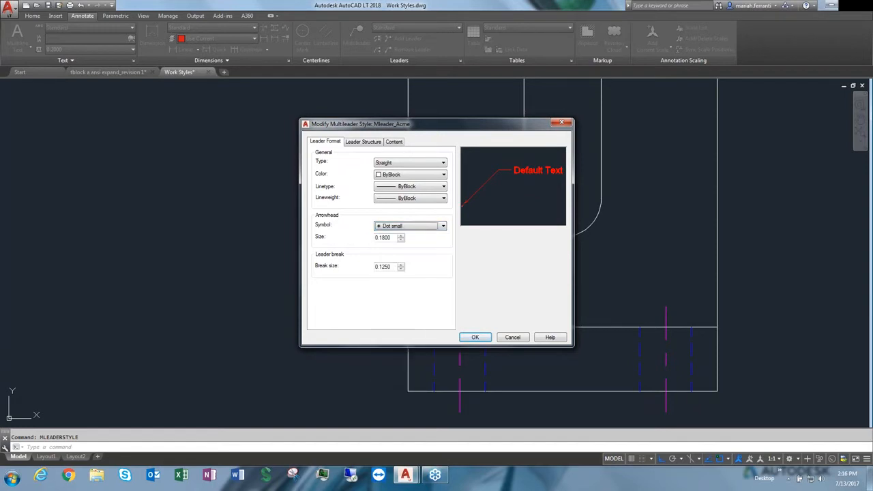
pyautogui.click(392, 267)
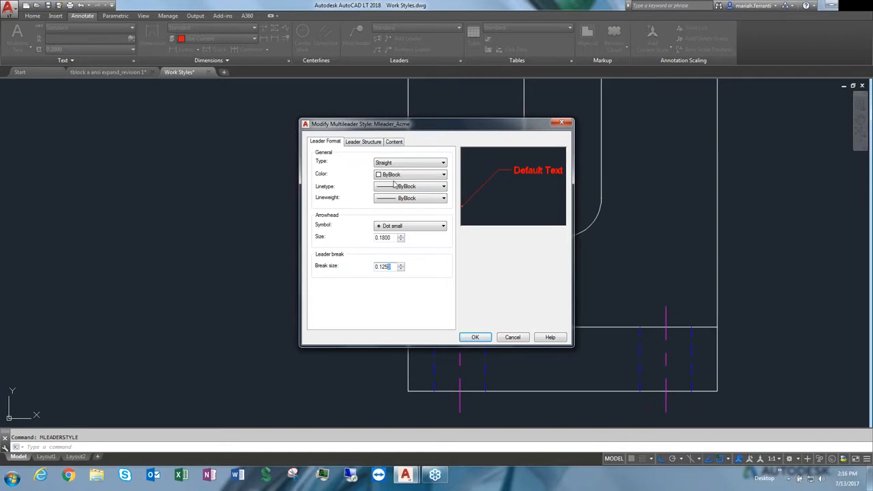
# In the leader structure settings, enable a 45 first segment angle and set the landing distance to 1
pyautogui.click(361, 143)
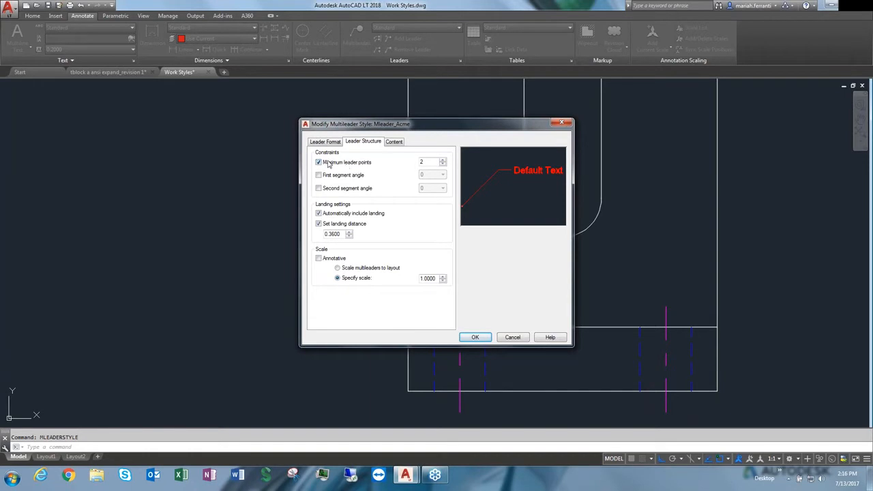
pyautogui.moveTo(403, 124); pyautogui.dragTo(591, 122)
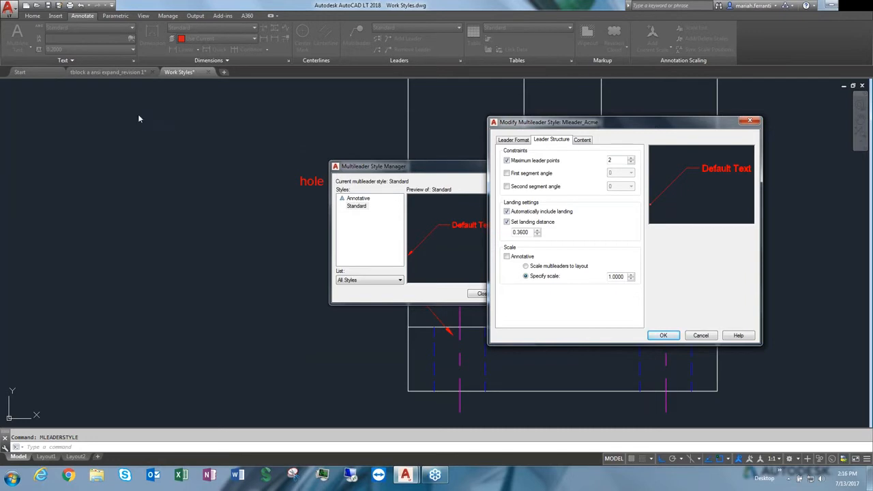
pyautogui.moveTo(598, 125); pyautogui.dragTo(443, 116)
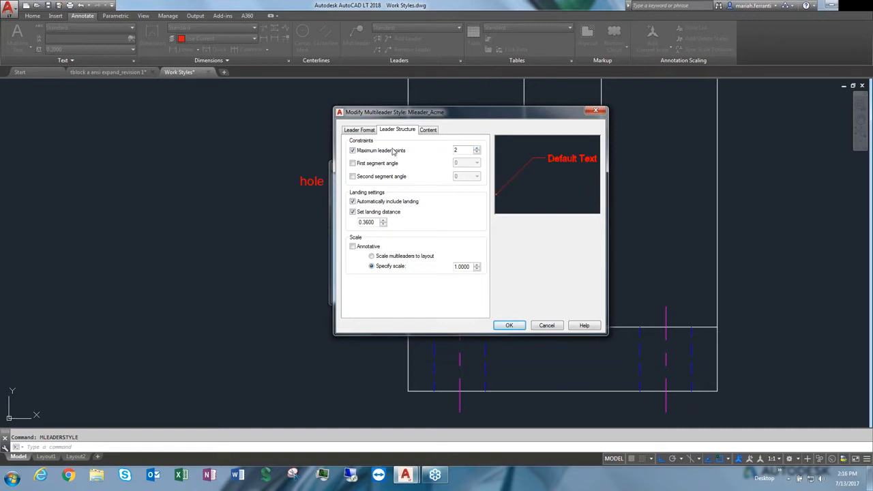
pyautogui.click(376, 164)
pyautogui.click(476, 163)
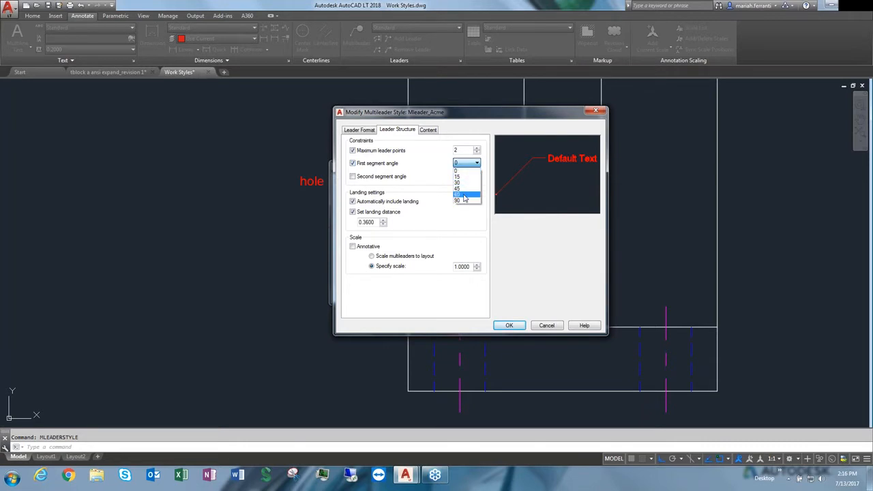
pyautogui.click(458, 188)
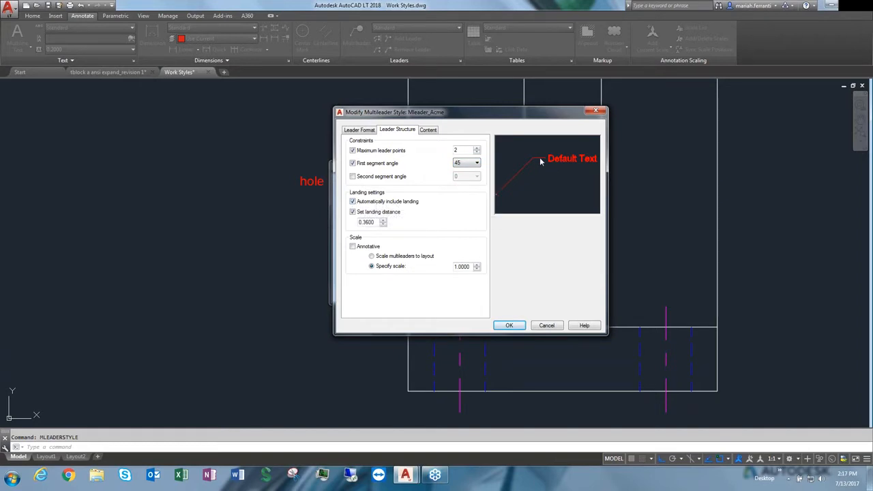
pyautogui.click(380, 202)
pyautogui.click(371, 202)
pyautogui.doubleClick(376, 222)
pyautogui.write('1')
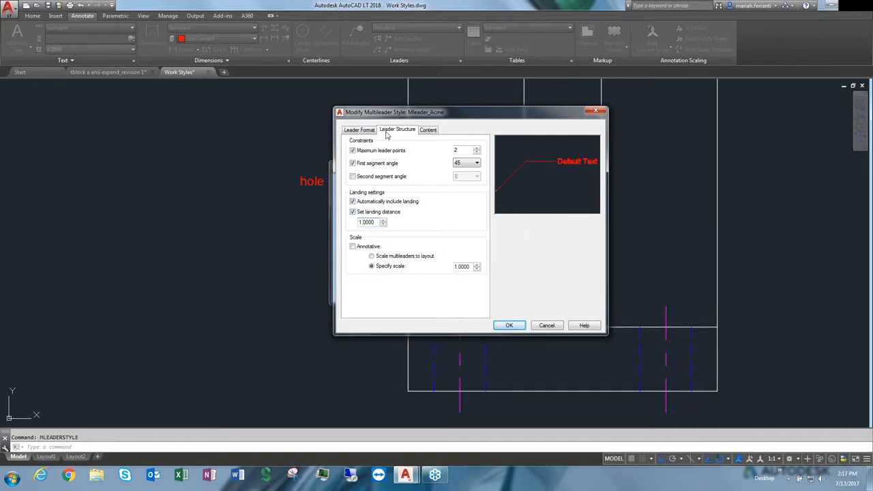
# Open the text style editor from the multileader content settings and set the font to Batang
pyautogui.click(428, 130)
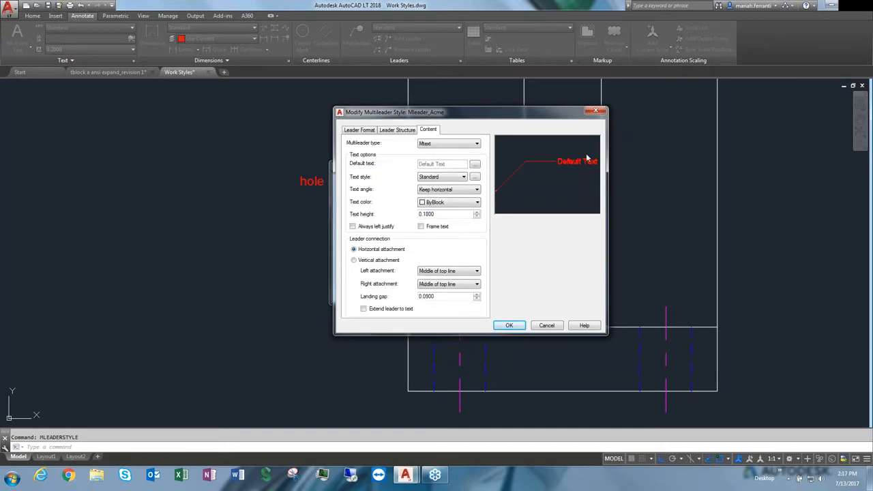
pyautogui.click(461, 178)
pyautogui.click(475, 178)
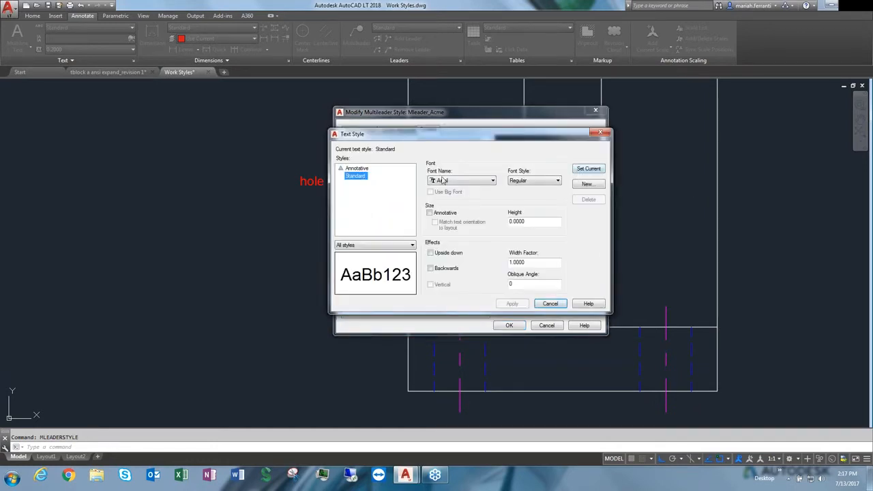
pyautogui.click(460, 181)
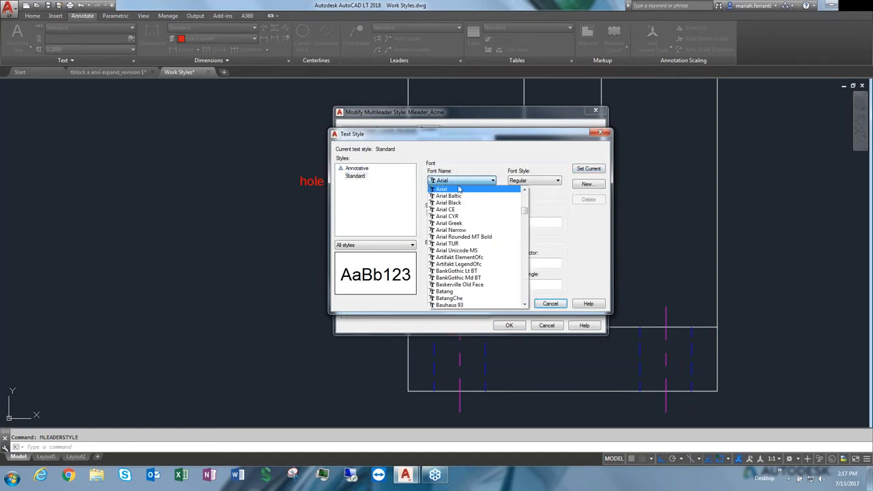
pyautogui.click(496, 175)
pyautogui.click(469, 183)
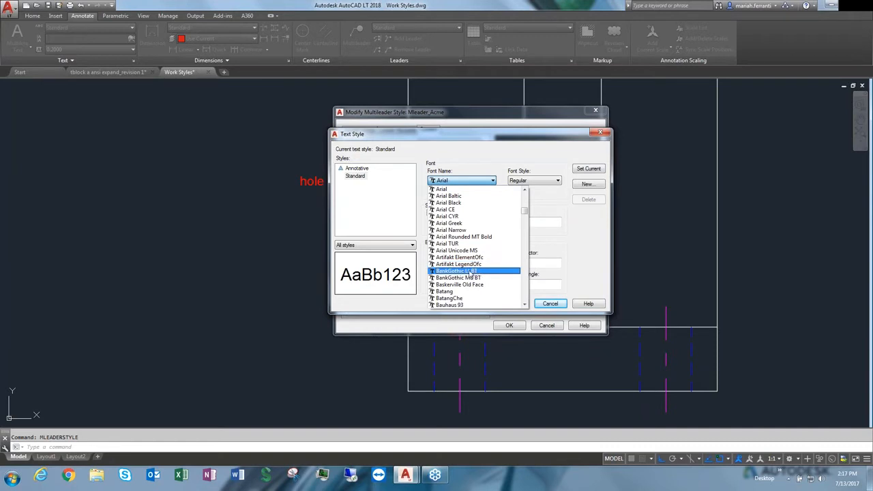
pyautogui.click(460, 292)
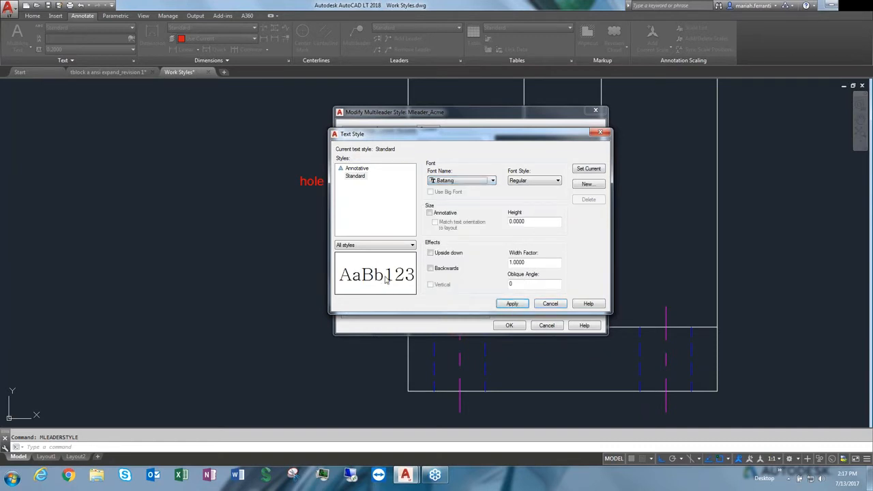
# Set the text style height to 1.0 and apply the changes
pyautogui.click(524, 221)
pyautogui.doubleClick(525, 221)
pyautogui.write('1')
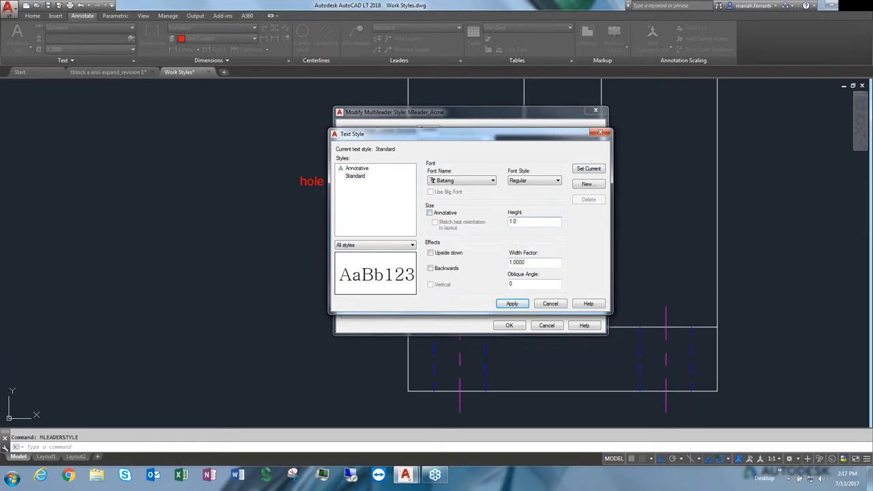
pyautogui.write('.0')
pyautogui.click(513, 304)
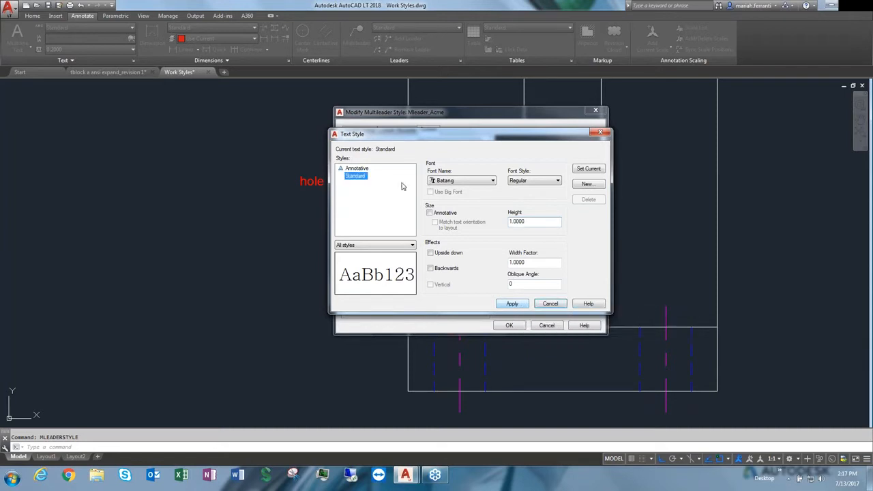
# Create a new text style named AMCE and close the text style editor
pyautogui.click(586, 185)
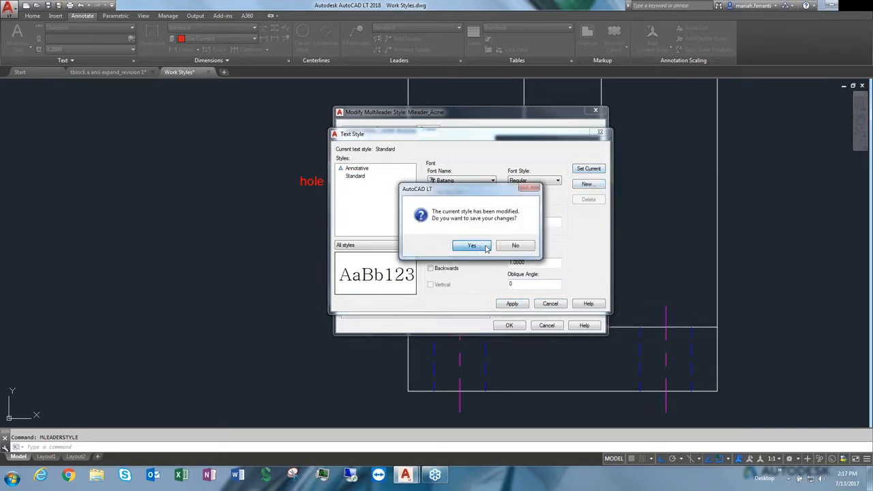
pyautogui.click(532, 247)
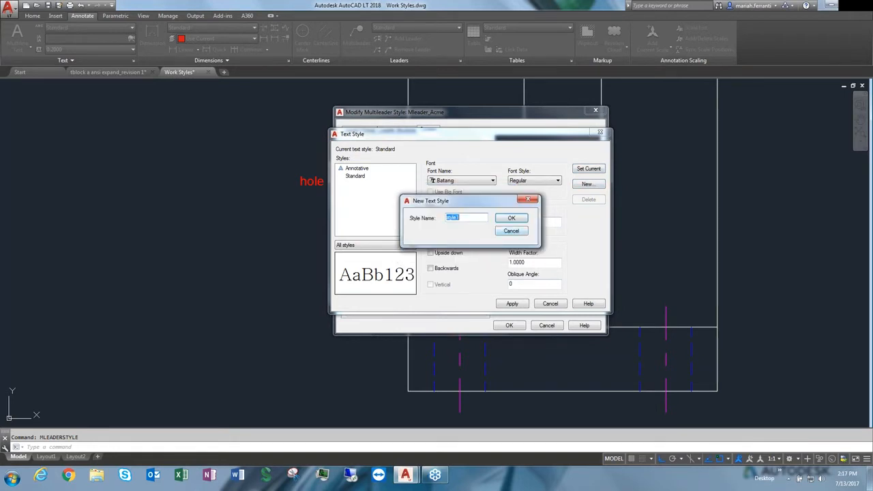
pyautogui.write('AMCE')
pyautogui.click(522, 221)
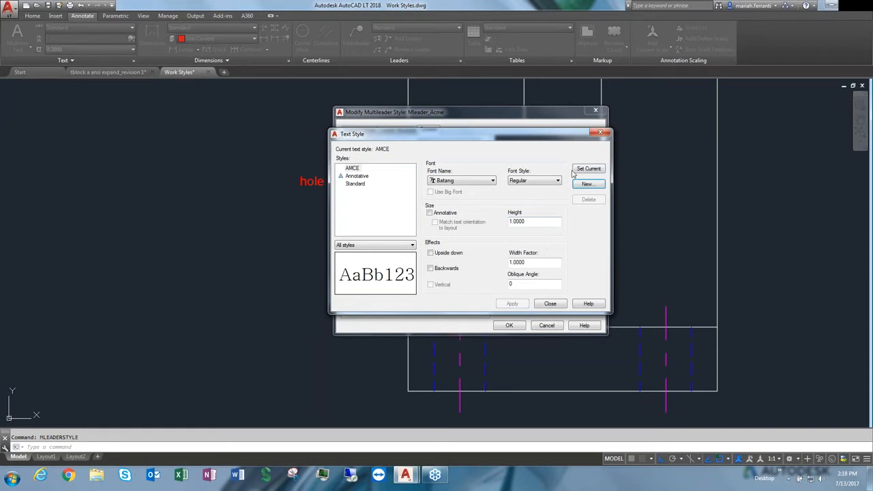
pyautogui.click(526, 222)
pyautogui.click(551, 304)
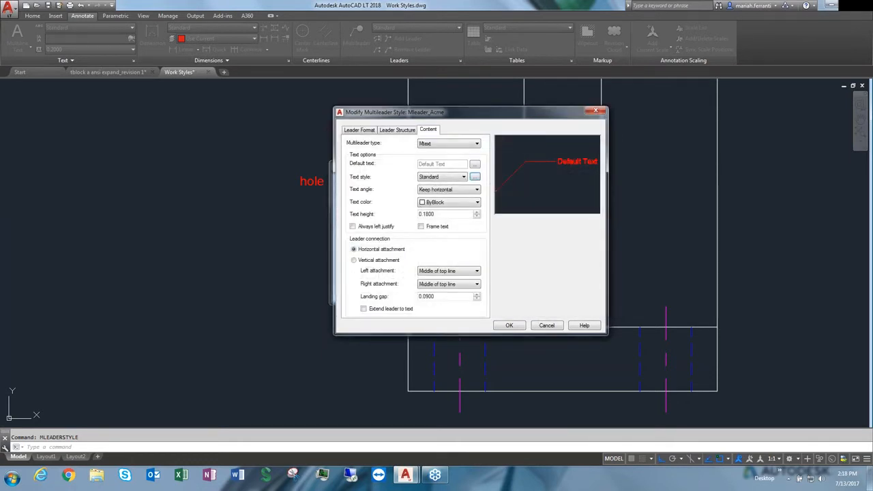
# Set the multileader style's text style to AMCE
pyautogui.click(454, 178)
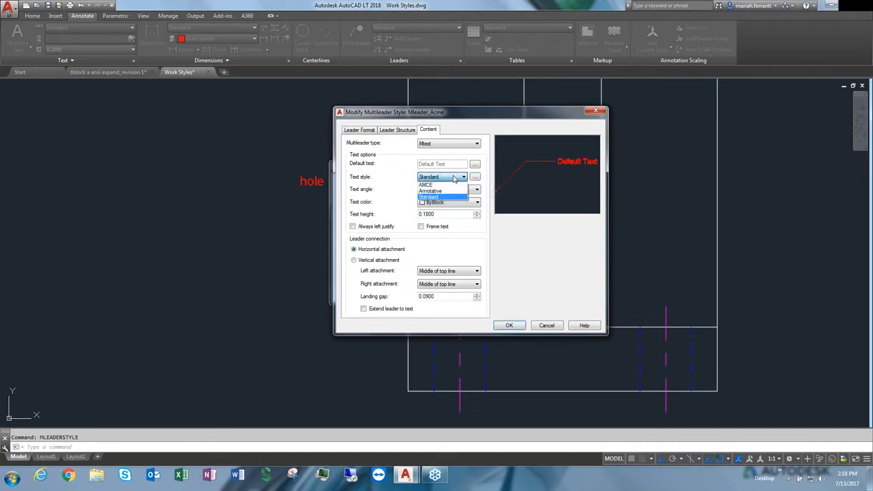
pyautogui.click(434, 185)
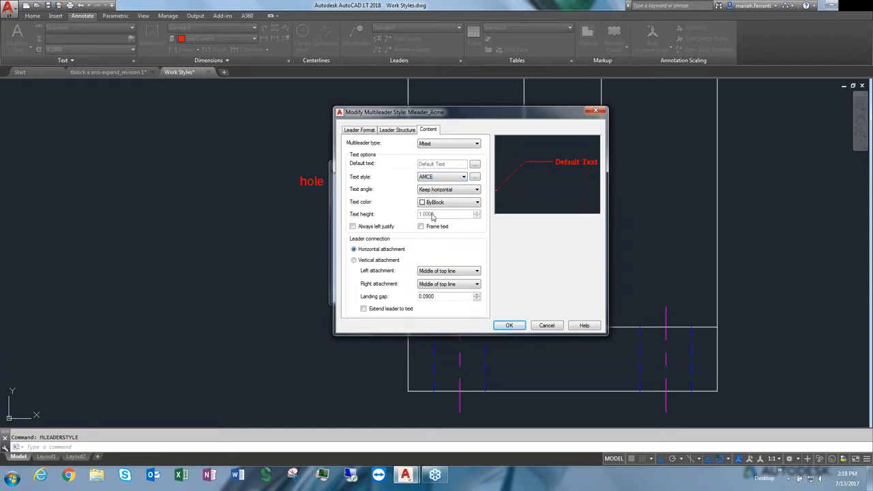
pyautogui.click(441, 178)
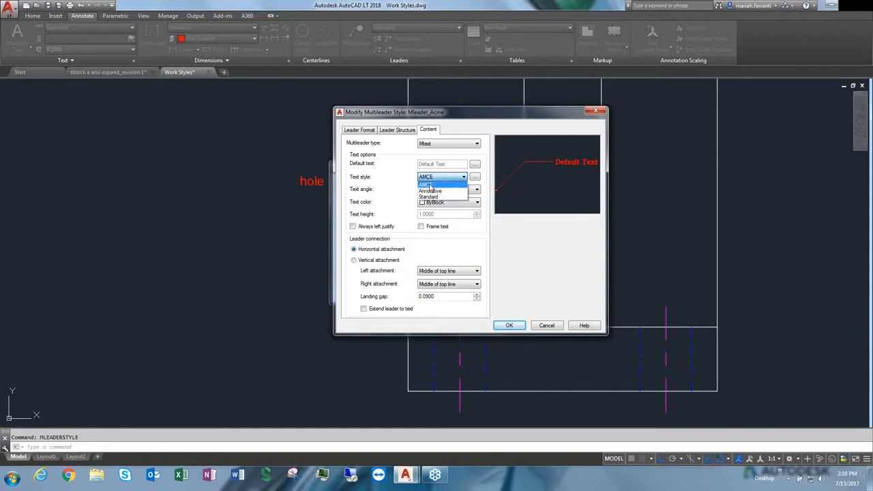
pyautogui.click(426, 186)
# Reopen the AMCE text style, edit its height, and apply the change
pyautogui.click(475, 177)
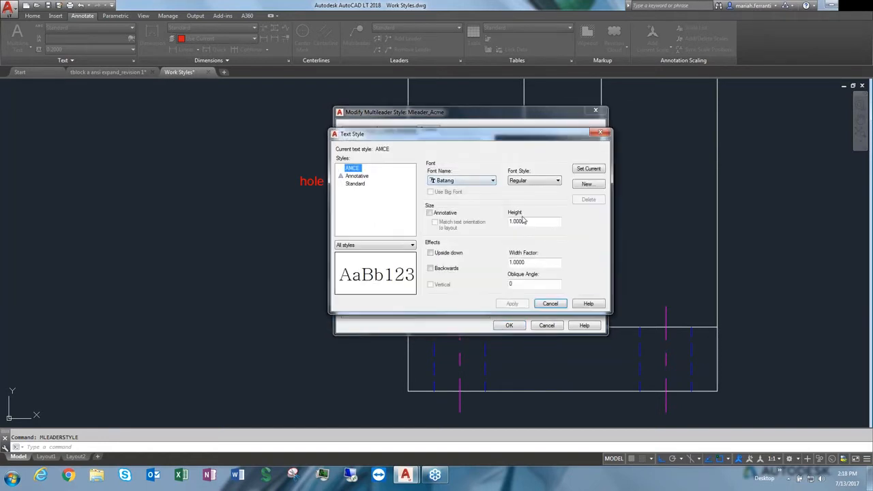
pyautogui.write('0')
pyautogui.click(513, 304)
pyautogui.click(550, 304)
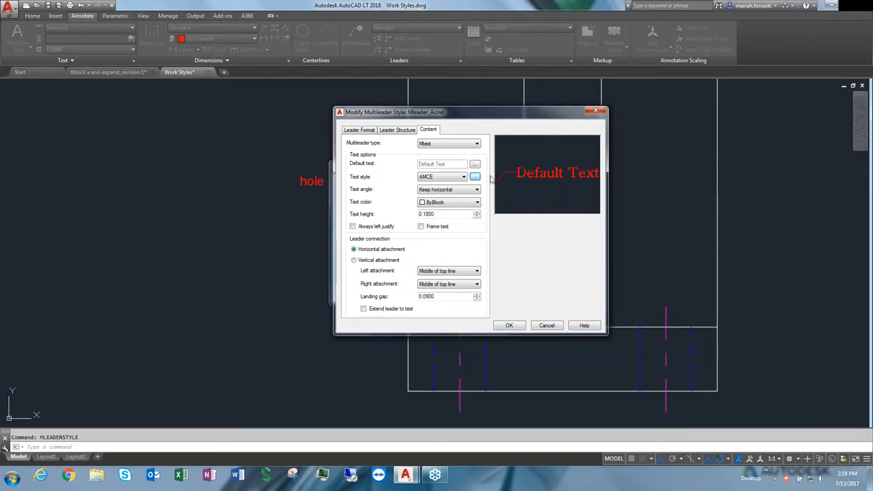
# Keep horizontal attachment with Middle of top line for the leader connection and confirm the multileader style changes
pyautogui.click(372, 261)
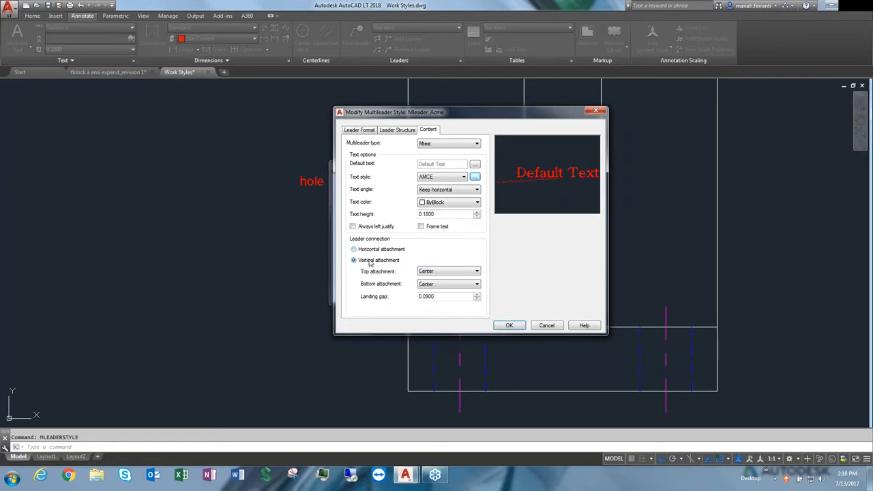
pyautogui.click(378, 250)
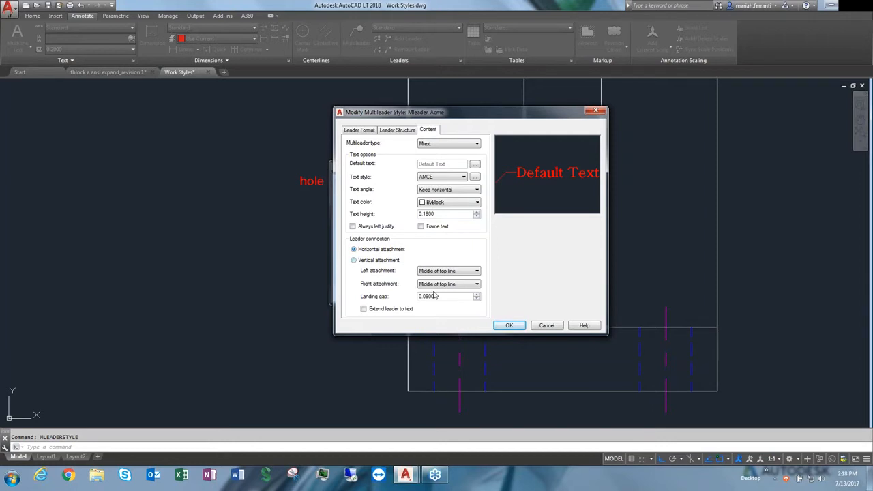
pyautogui.click(468, 273)
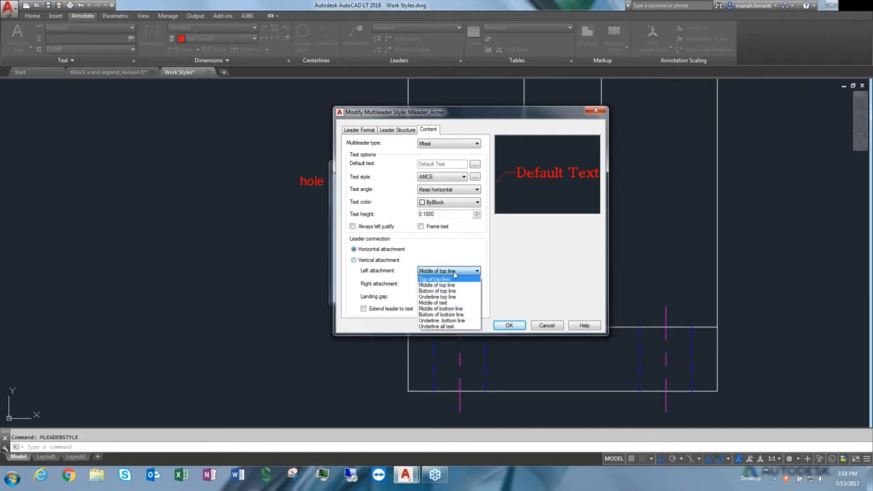
pyautogui.click(457, 286)
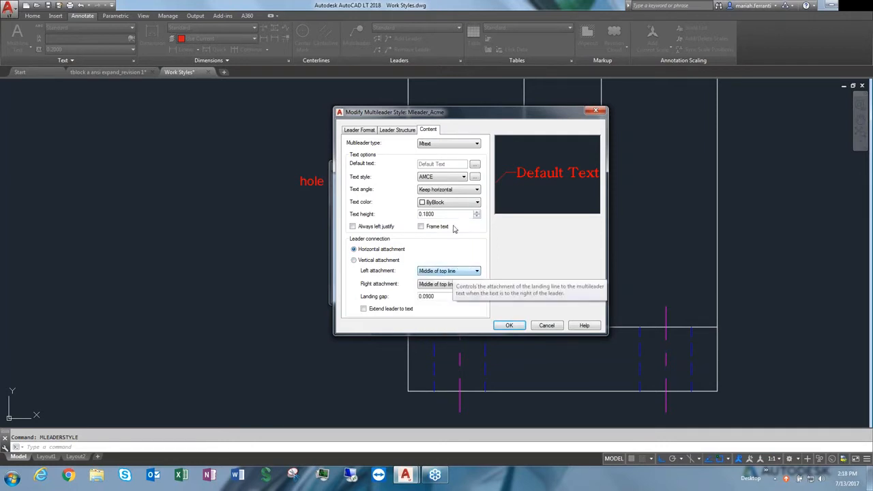
pyautogui.click(510, 326)
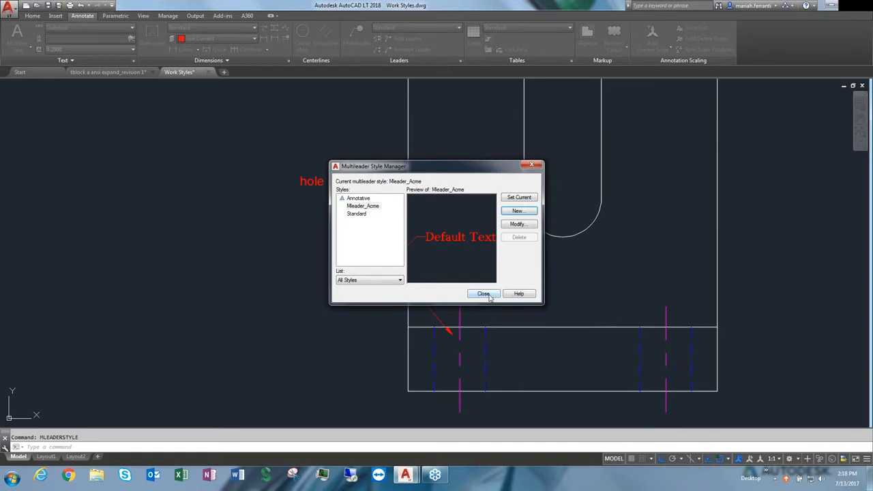
# Set Mleader_Acme as the current multileader style and close the style manager
pyautogui.click(352, 207)
pyautogui.click(509, 198)
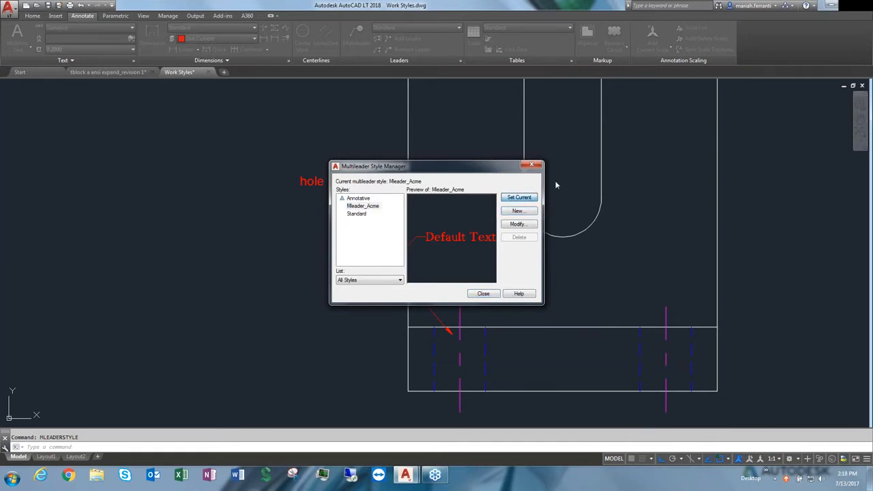
pyautogui.click(484, 293)
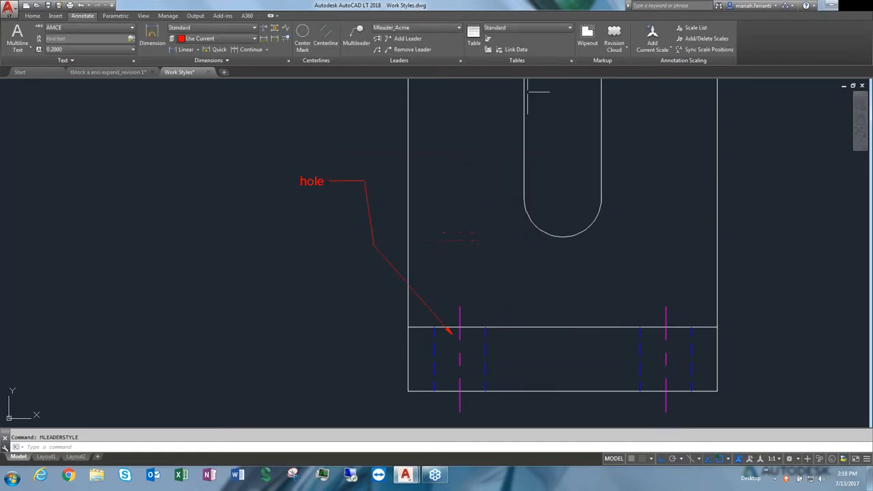
pyautogui.click(358, 34)
pyautogui.scroll(4, 634, 271)
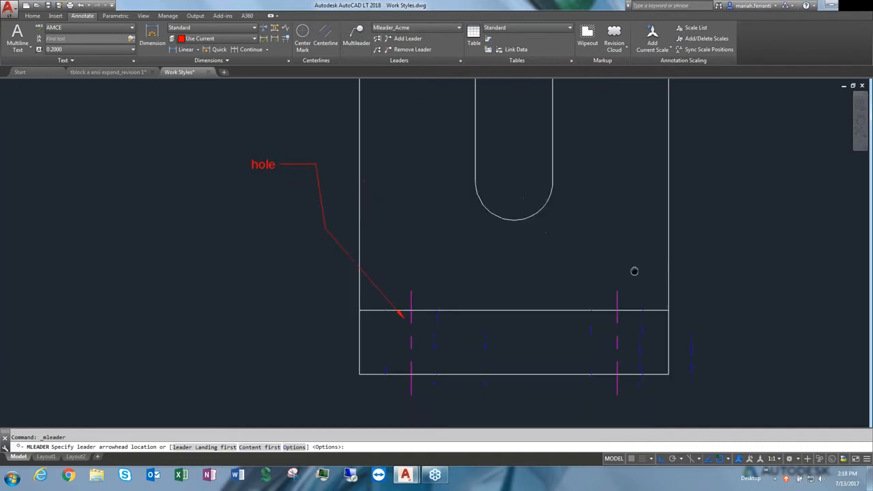
pyautogui.click(464, 267)
pyautogui.scroll(-1, 514, 196)
pyautogui.moveTo(608, 130); pyautogui.dragTo(574, 199, button='middle')
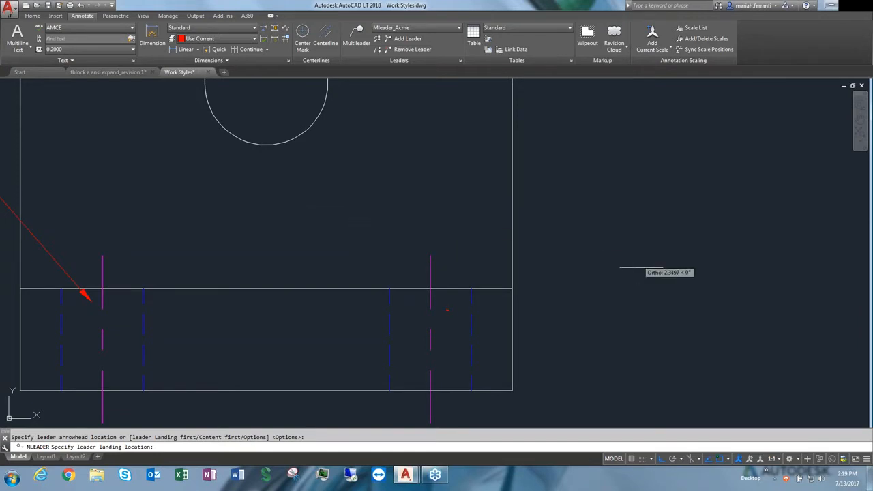
pyautogui.press('Escape')
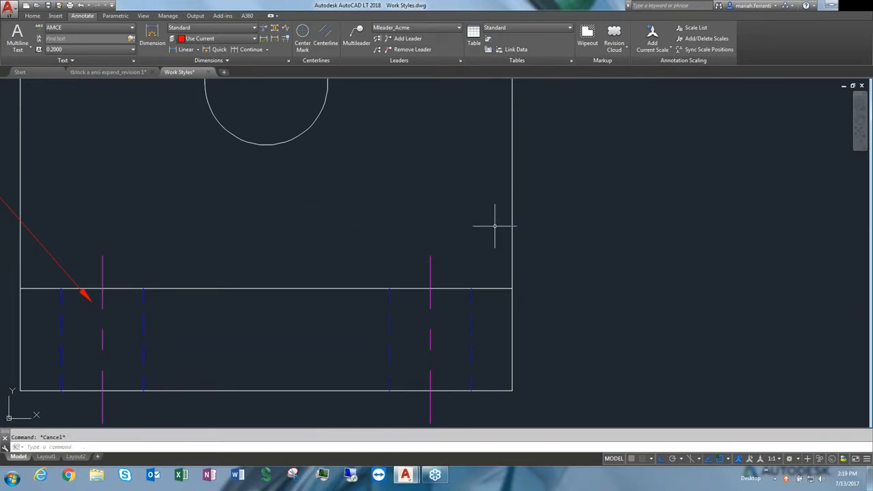
# Modify Mleader_Acme to turn off the first segment angle constraint in its leader structure
pyautogui.click(423, 28)
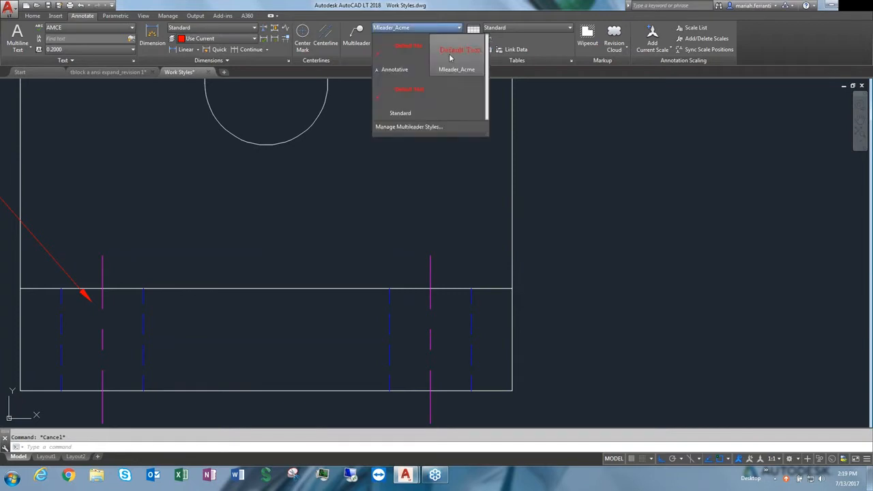
pyautogui.click(421, 127)
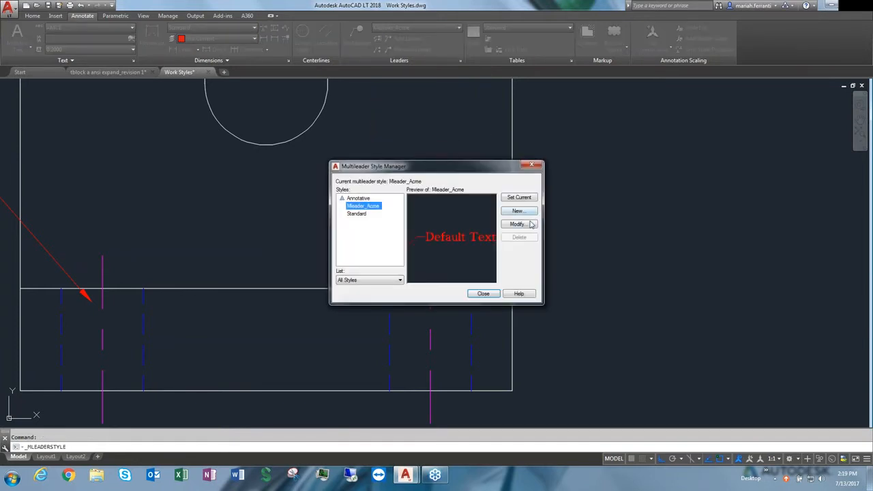
pyautogui.click(523, 224)
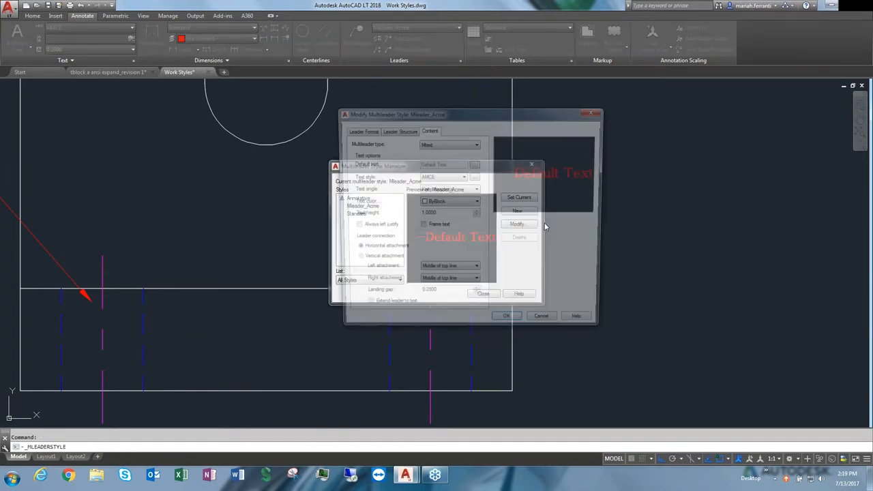
pyautogui.click(400, 131)
pyautogui.click(387, 167)
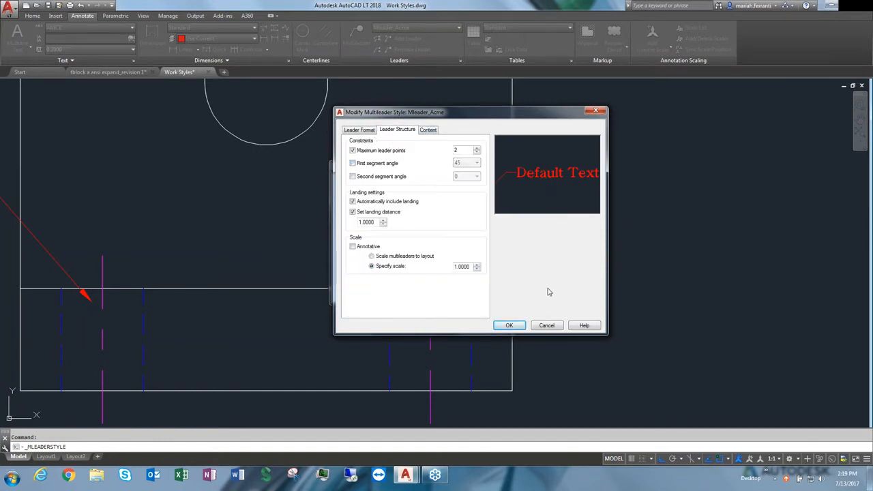
pyautogui.click(510, 325)
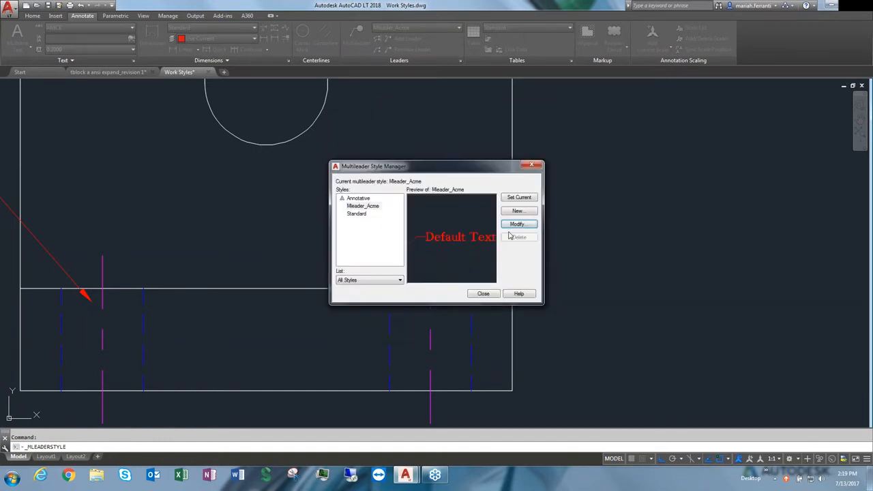
pyautogui.click(483, 293)
# Place a multileader from the right-hand hole with the text hole, with ortho turned off
pyautogui.click(368, 42)
pyautogui.click(456, 316)
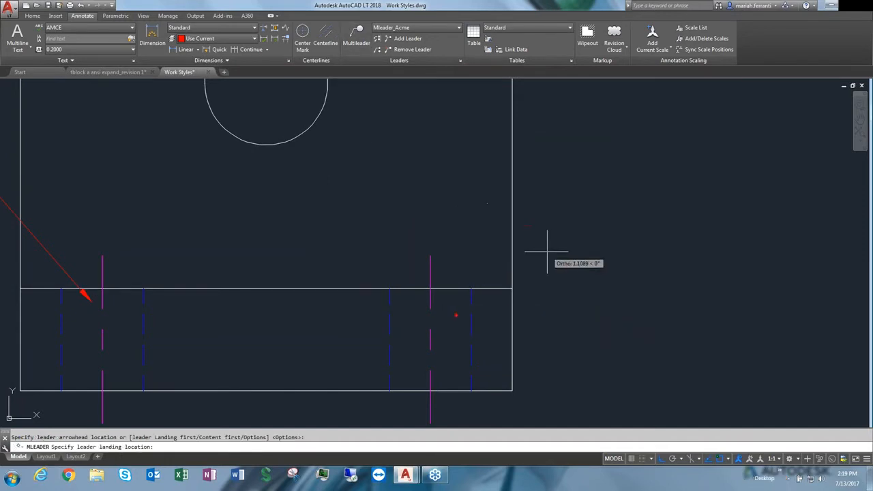
pyautogui.press('F8')
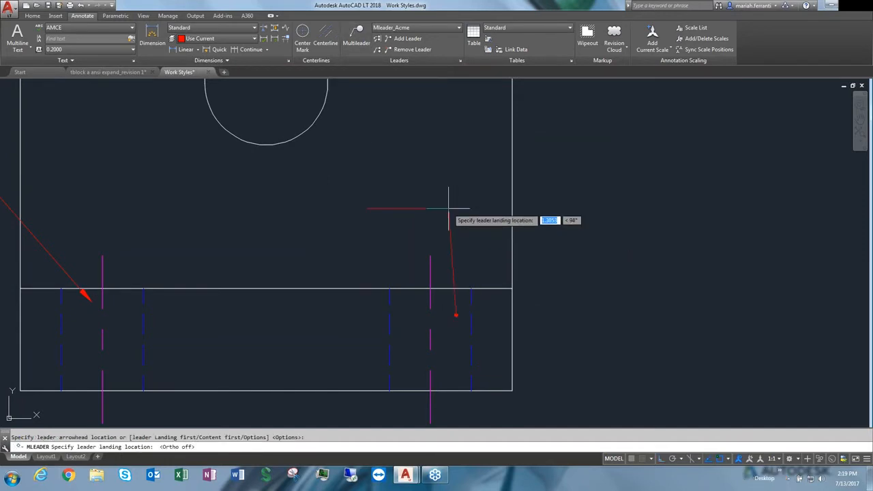
pyautogui.scroll(-2, 567, 233)
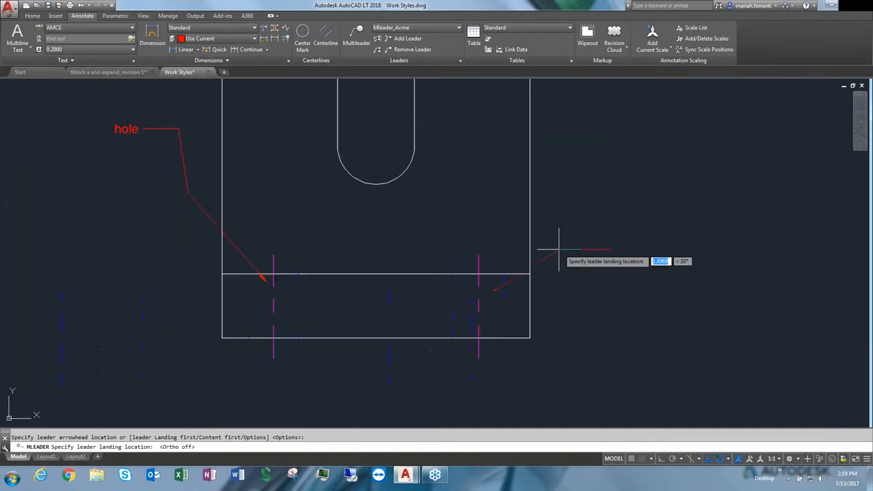
pyautogui.moveTo(551, 246); pyautogui.dragTo(477, 238, button='middle')
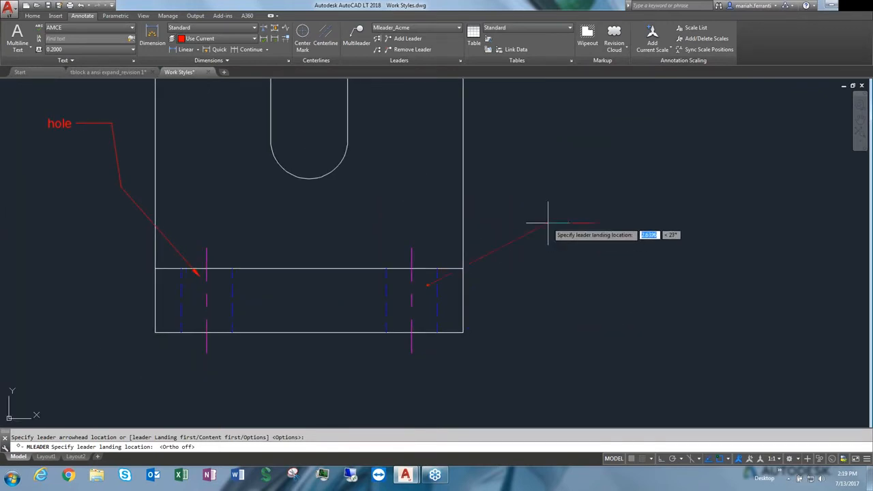
pyautogui.click(511, 211)
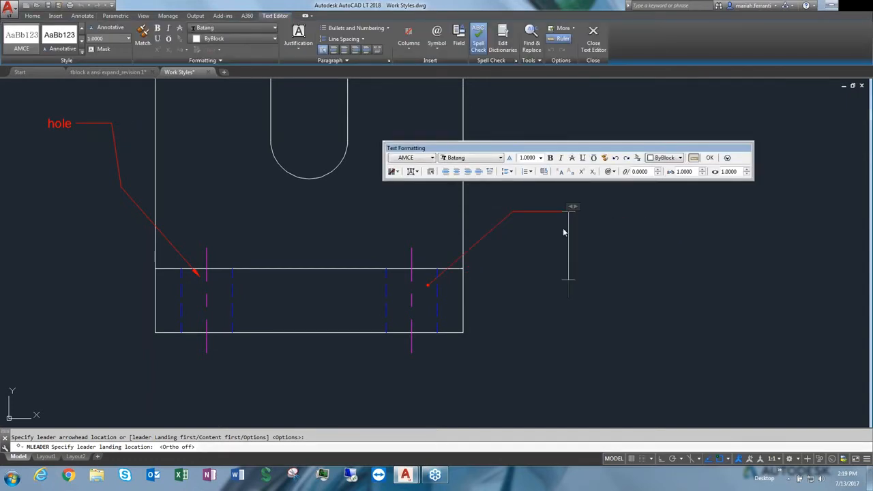
pyautogui.write('hole')
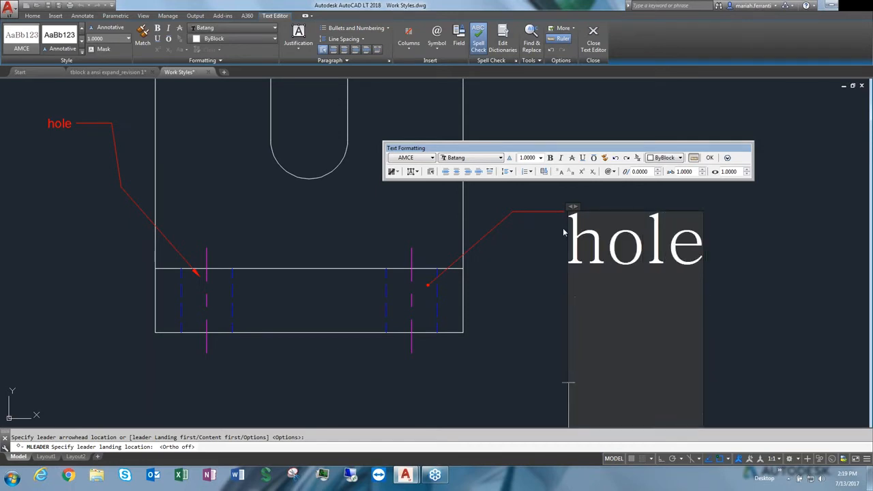
pyautogui.click(770, 294)
# Erase the earlier small hole multileader on the left side of the part
pyautogui.scroll(-4, 621, 295)
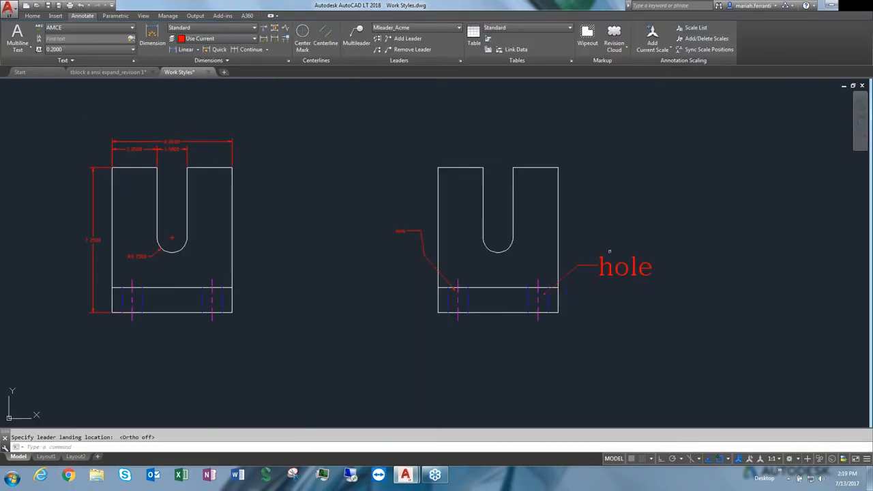
pyautogui.moveTo(624, 253); pyautogui.dragTo(575, 256, button='middle')
pyautogui.scroll(2, 582, 271)
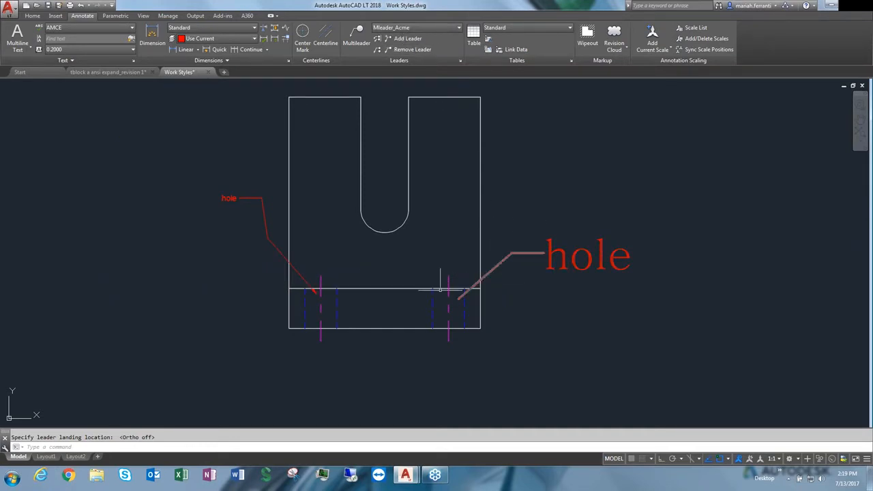
pyautogui.click(253, 230)
pyautogui.click(168, 153)
pyautogui.write('e')
pyautogui.press('Return')
# Add leaders to the hole multileader pointing to the left hole and the slot's arc center
pyautogui.click(397, 43)
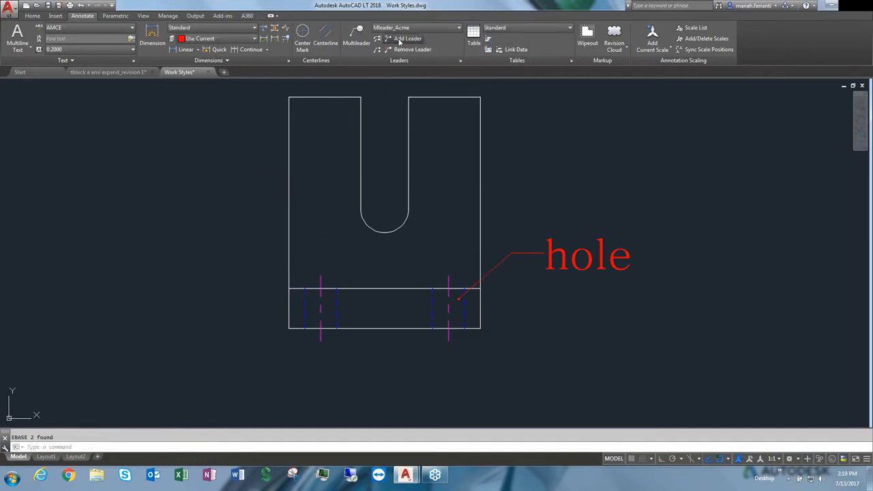
pyautogui.click(512, 253)
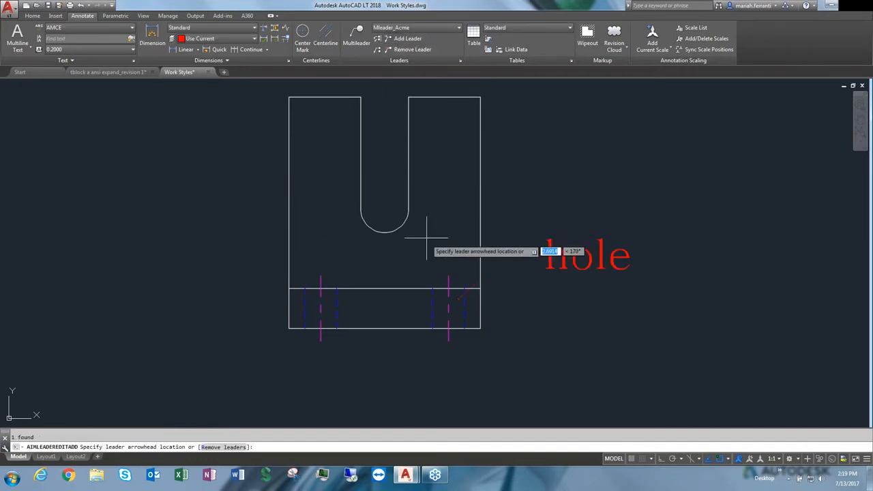
pyautogui.scroll(8, 312, 298)
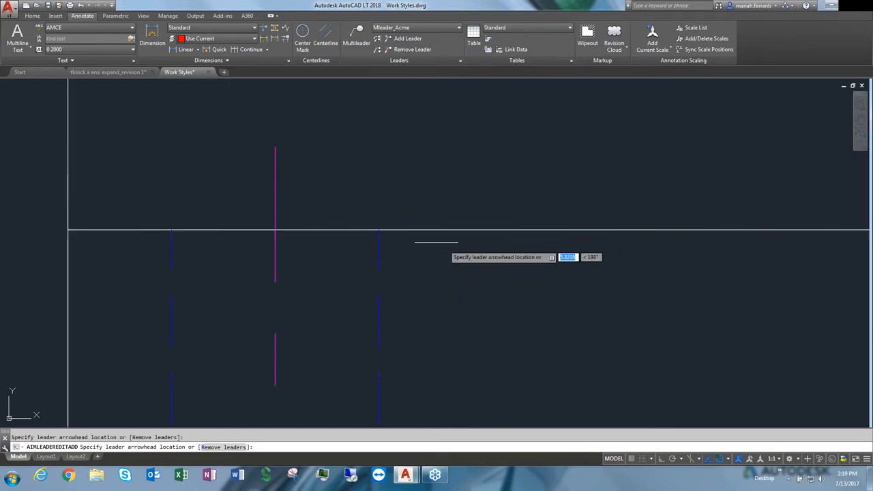
pyautogui.scroll(-8, 349, 316)
pyautogui.scroll(3, 350, 250)
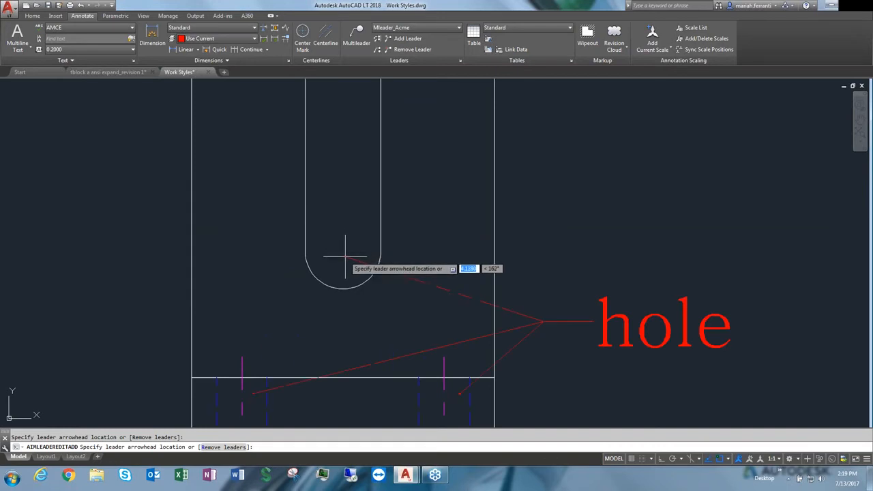
pyautogui.press('Return')
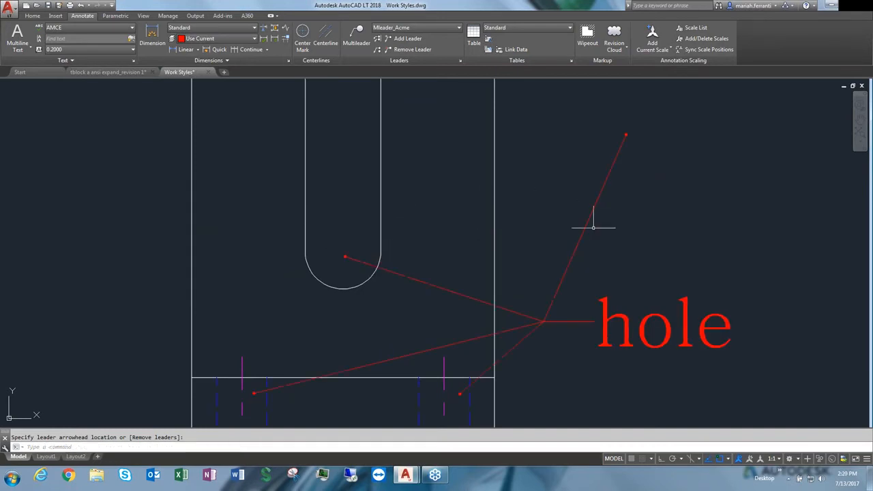
# Remove the extra leaders to the slot and the upper-right point from the hole multileader
pyautogui.scroll(-4, 444, 259)
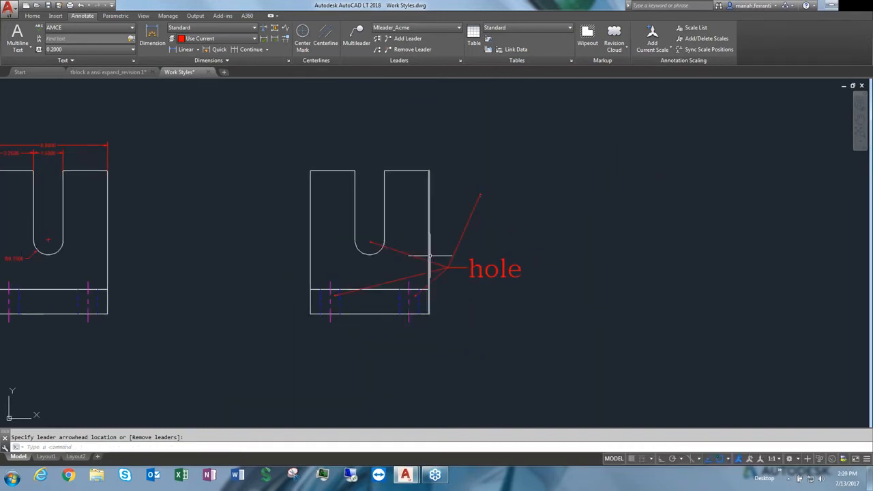
pyautogui.click(422, 50)
pyautogui.click(470, 225)
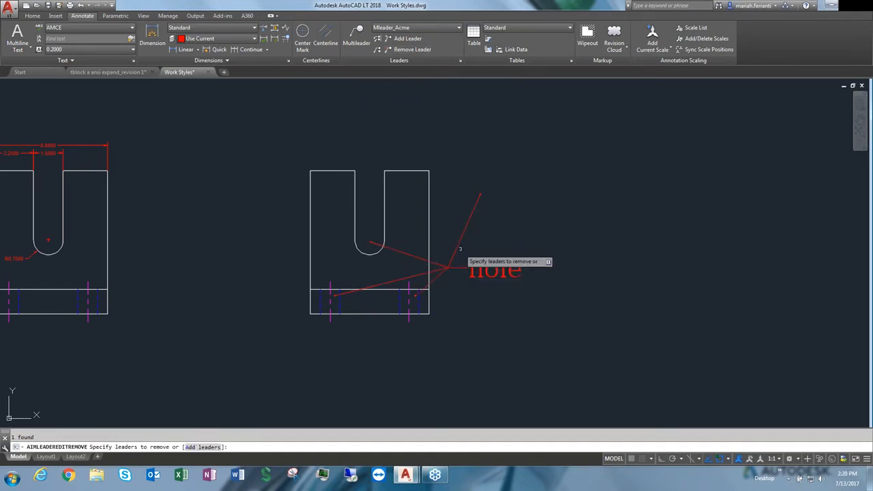
pyautogui.click(461, 239)
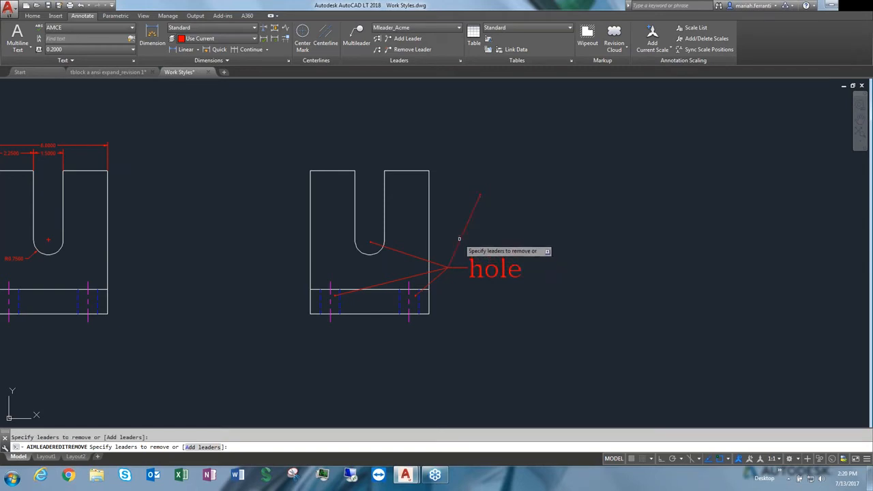
pyautogui.press('Return')
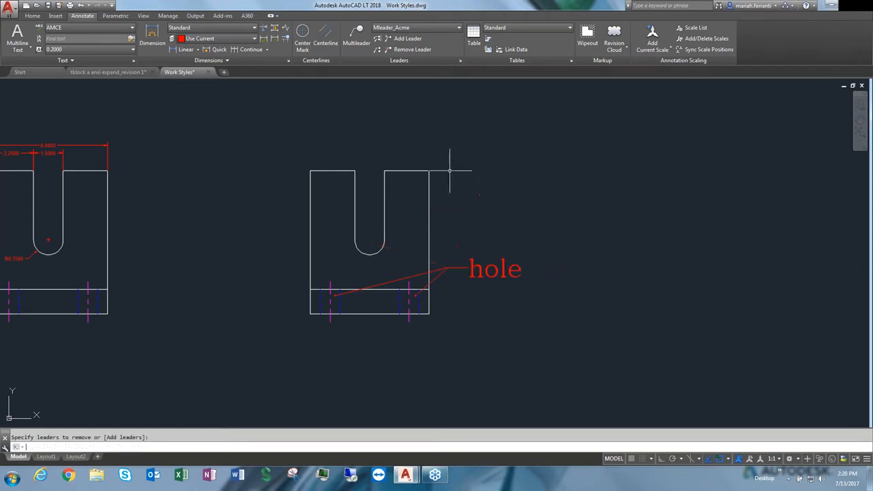
pyautogui.press('Escape')
# Copy the hole multileader three times to positions stacked above it beside the part
pyautogui.scroll(-3, 389, 275)
pyautogui.scroll(3, 394, 259)
pyautogui.click(476, 323)
pyautogui.click(448, 275)
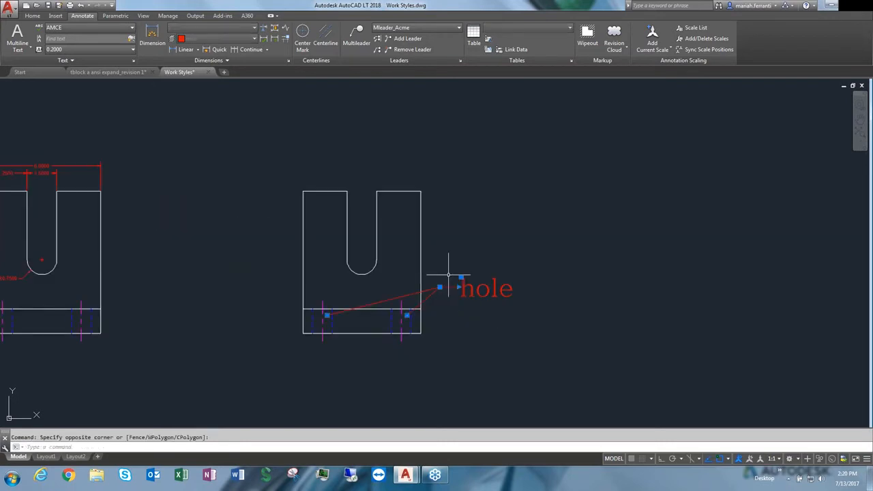
pyautogui.write('co')
pyautogui.press('Return')
pyautogui.click(512, 228)
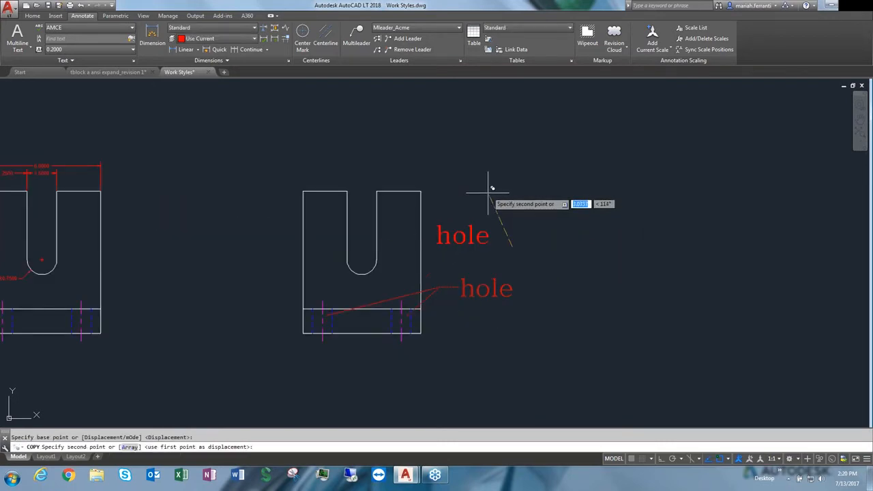
pyautogui.click(486, 179)
pyautogui.click(512, 142)
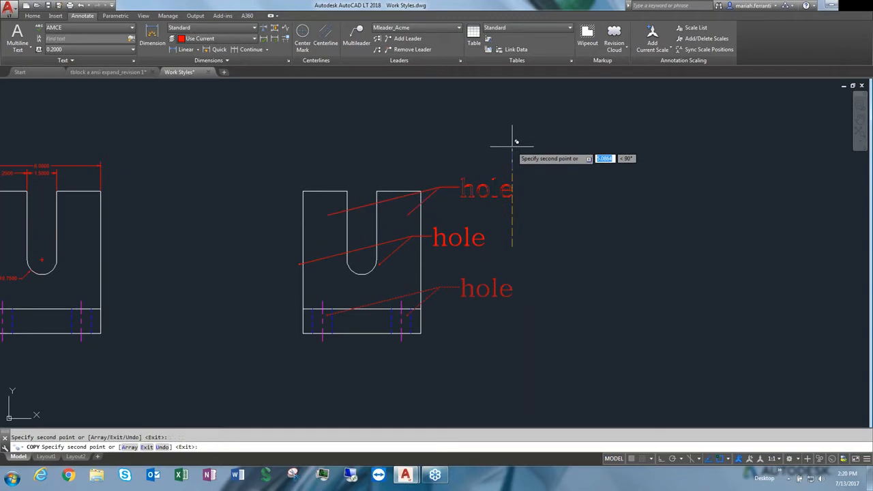
pyautogui.click(467, 103)
pyautogui.press('Escape')
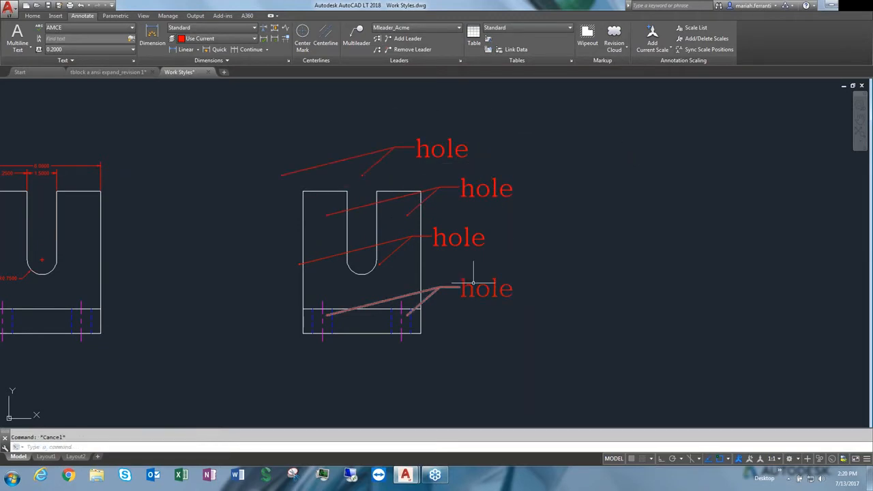
# Align the four hole multileaders vertically to the lowest one, with ortho turned on
pyautogui.click(380, 41)
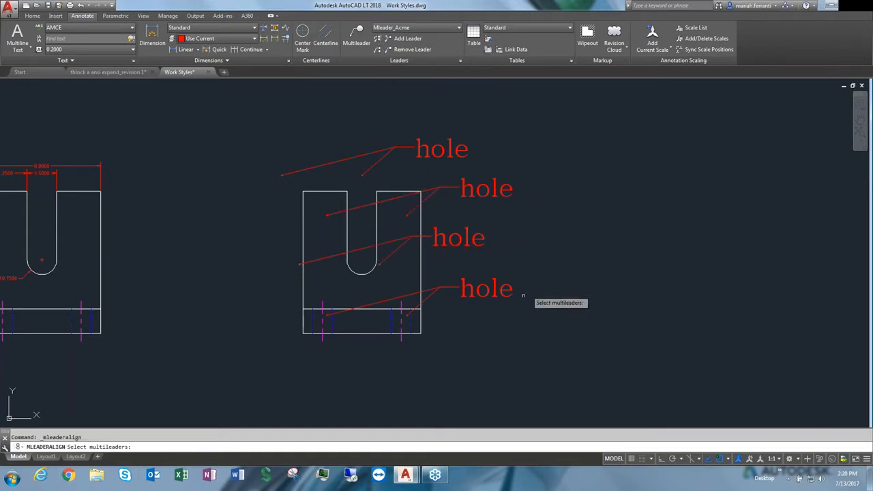
pyautogui.click(538, 324)
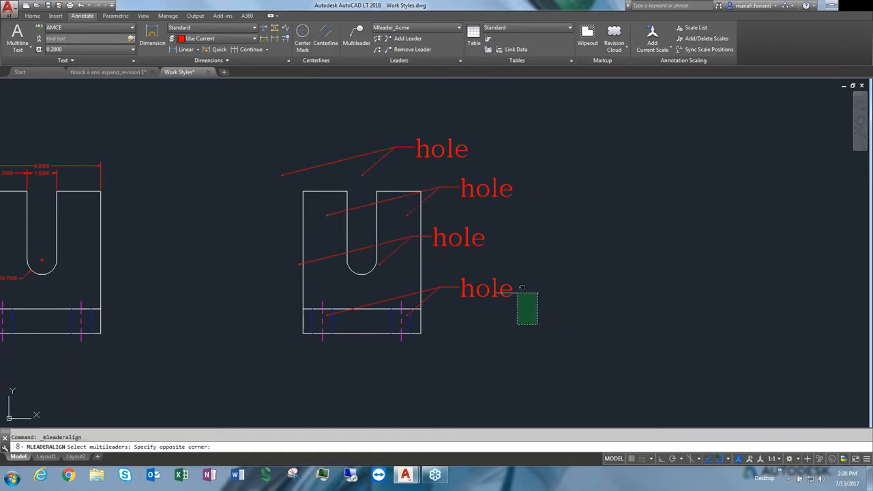
pyautogui.click(440, 134)
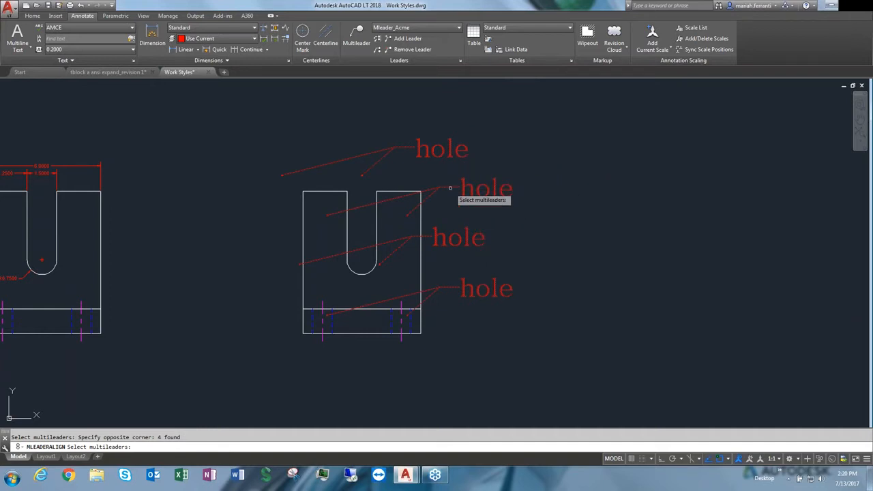
pyautogui.press('Return')
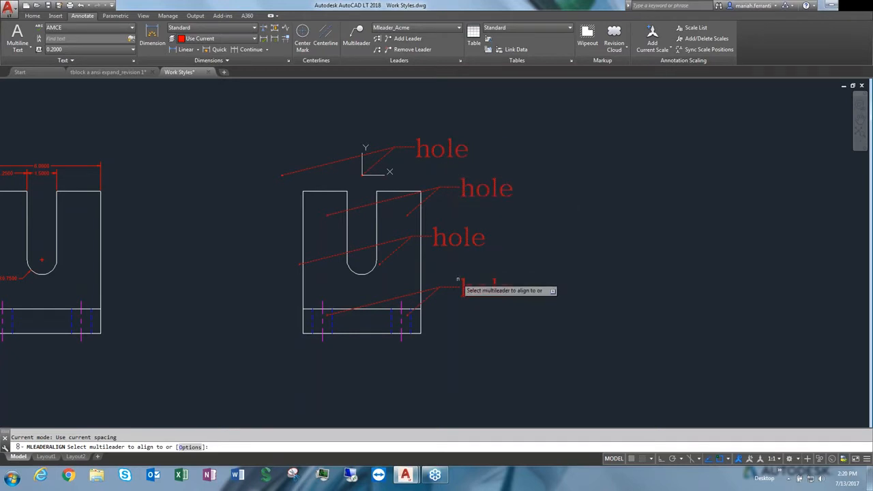
pyautogui.click(456, 290)
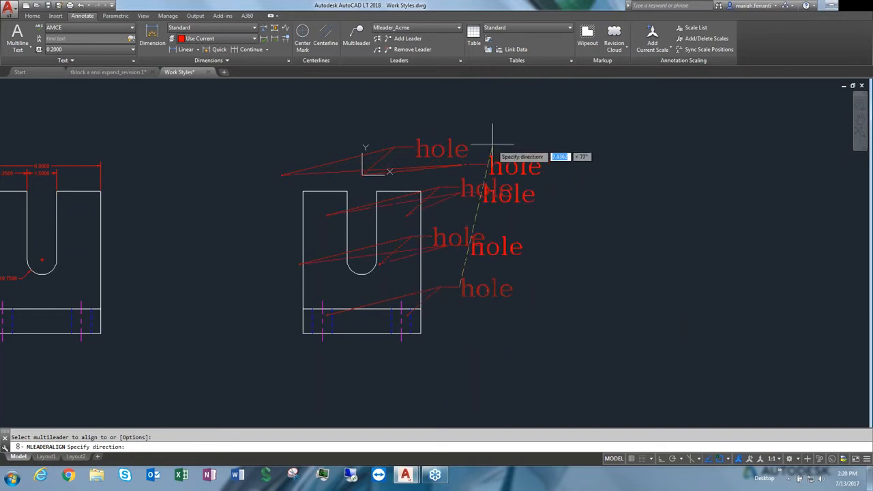
pyautogui.press('F8')
pyautogui.click(464, 117)
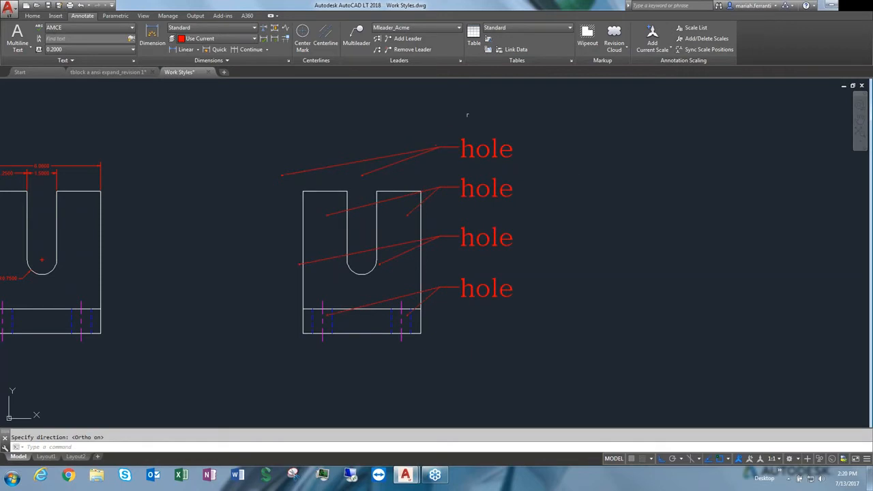
pyautogui.scroll(-1, 511, 202)
pyautogui.moveTo(510, 202); pyautogui.dragTo(477, 232, button='middle')
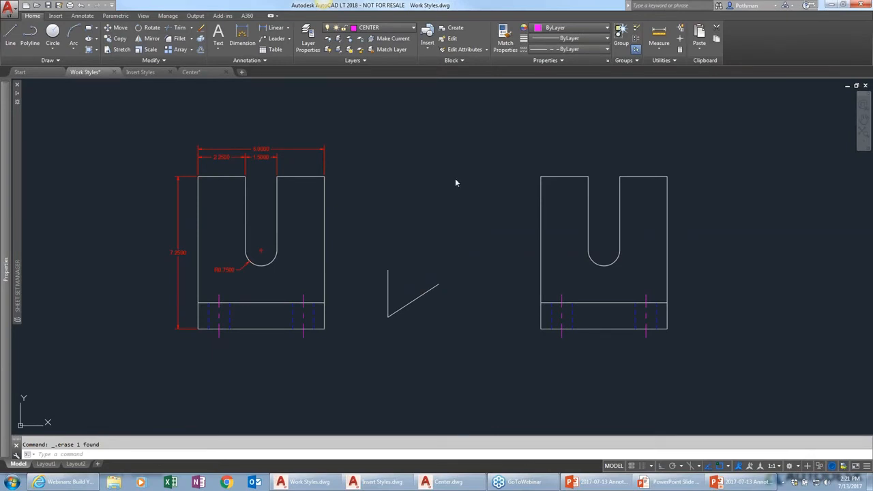
# Start a new drawing from the acadlt.dwt template
pyautogui.click(83, 16)
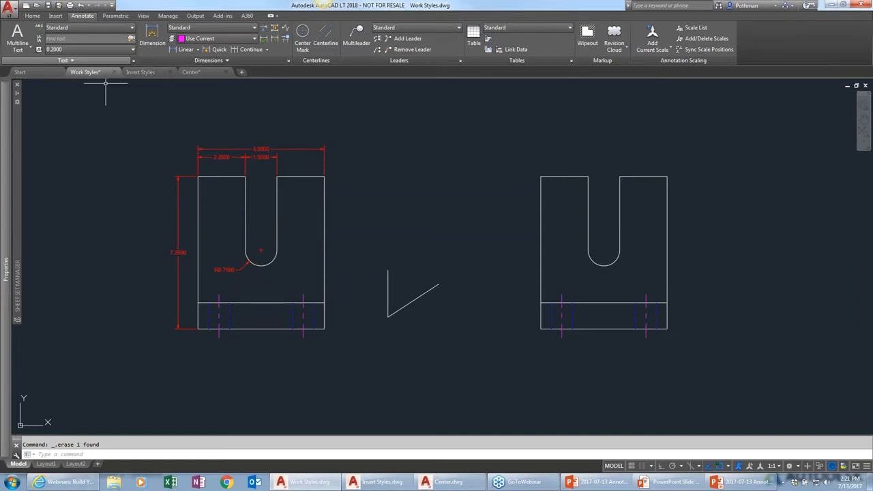
pyautogui.click(27, 5)
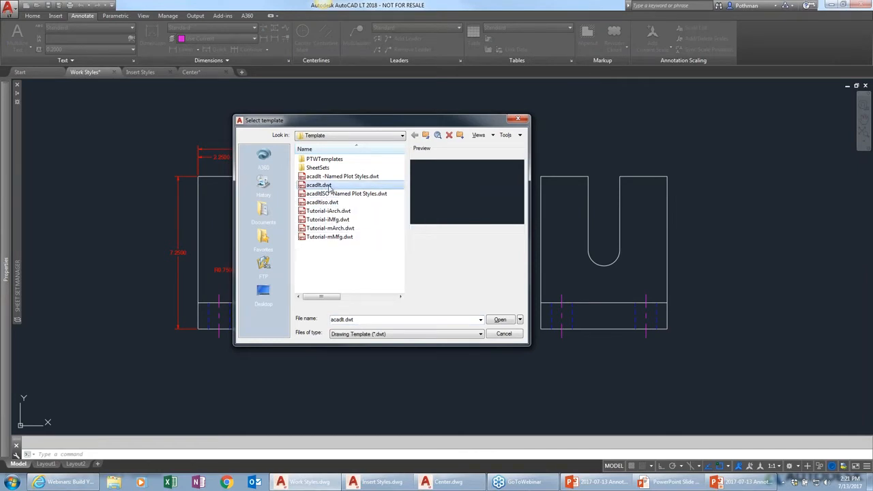
pyautogui.click(500, 320)
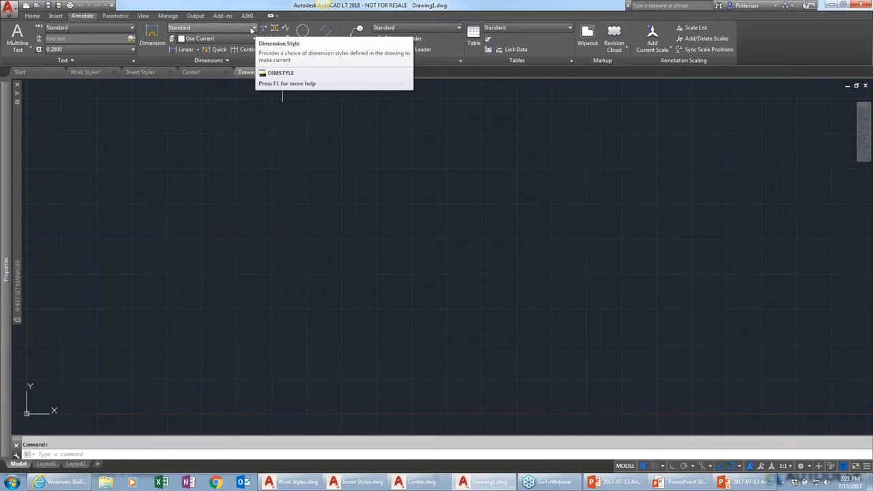
# Open the Dimension Style Manager three ways — from the style list, the panel launcher, and the DIMSTYLE command — closing it each time
pyautogui.click(255, 29)
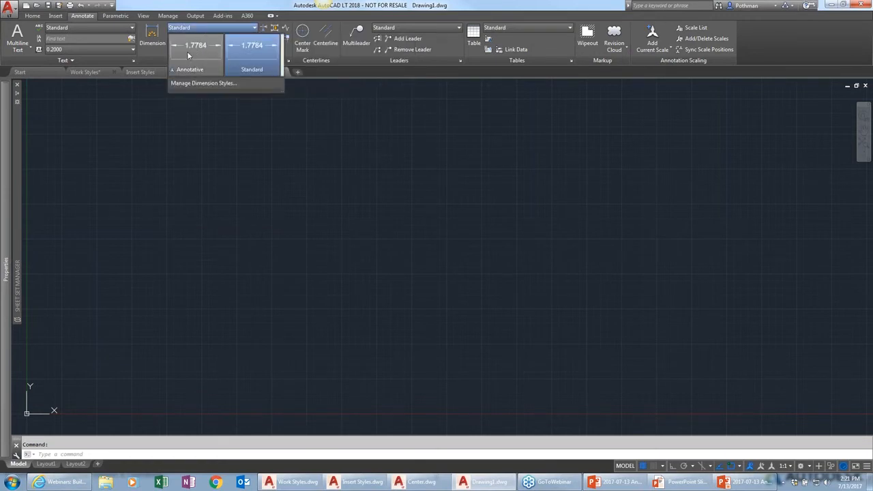
pyautogui.click(228, 83)
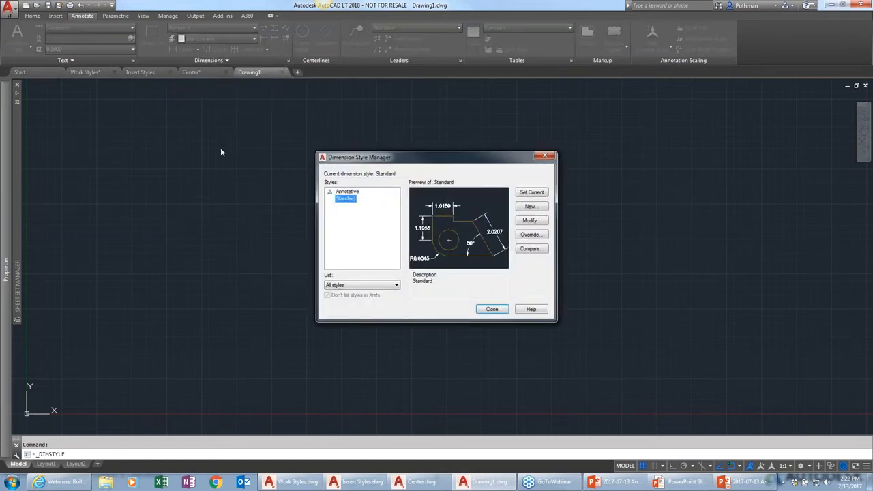
pyautogui.press('Escape')
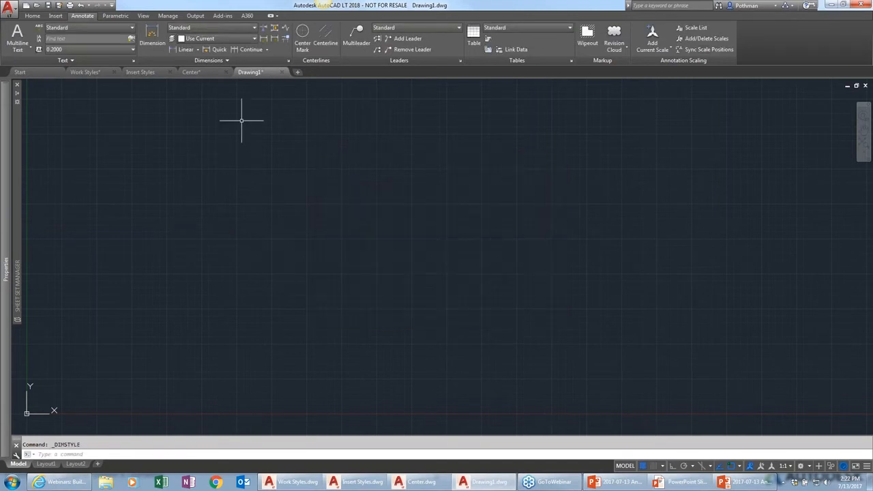
pyautogui.click(289, 61)
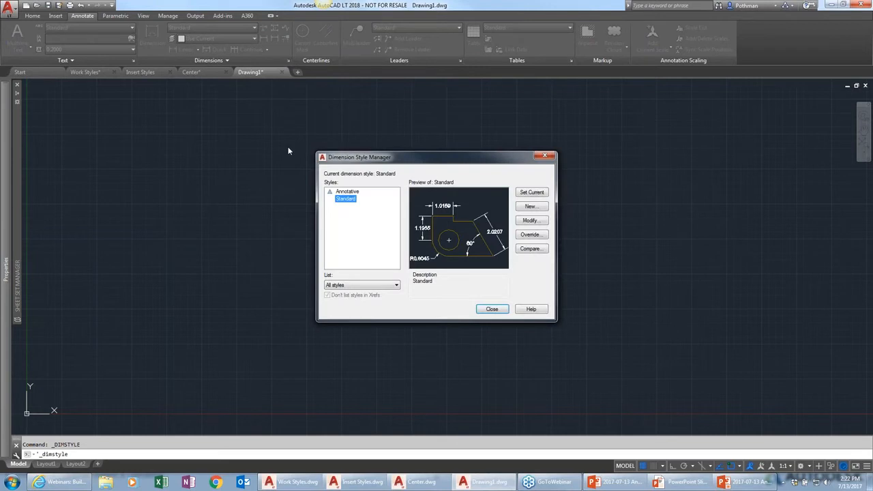
pyautogui.press('Escape')
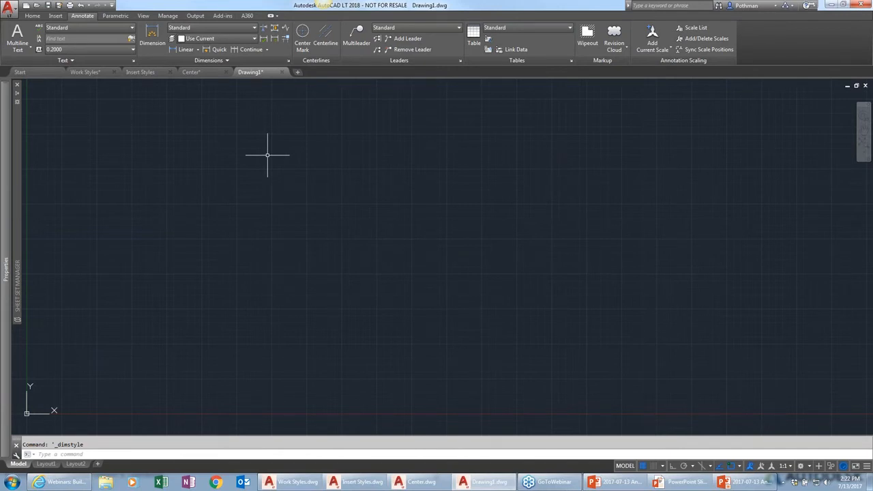
pyautogui.write('DIMSTI')
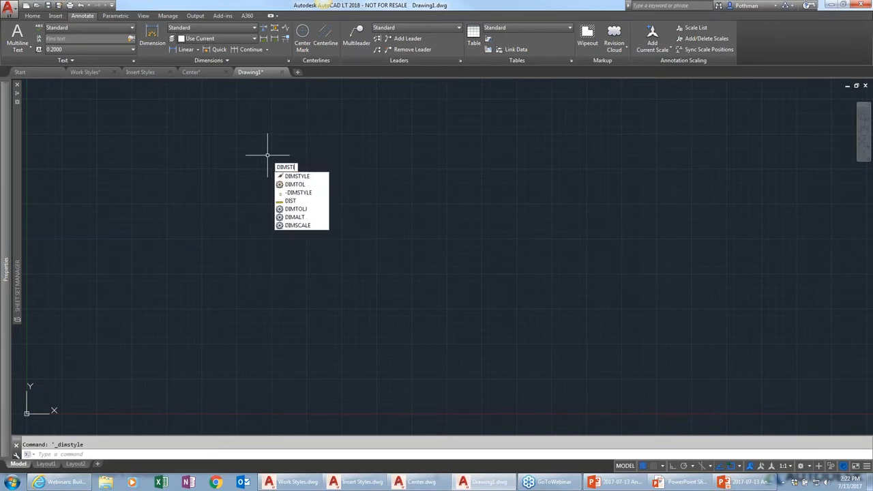
pyautogui.press('Down')
pyautogui.press('Return')
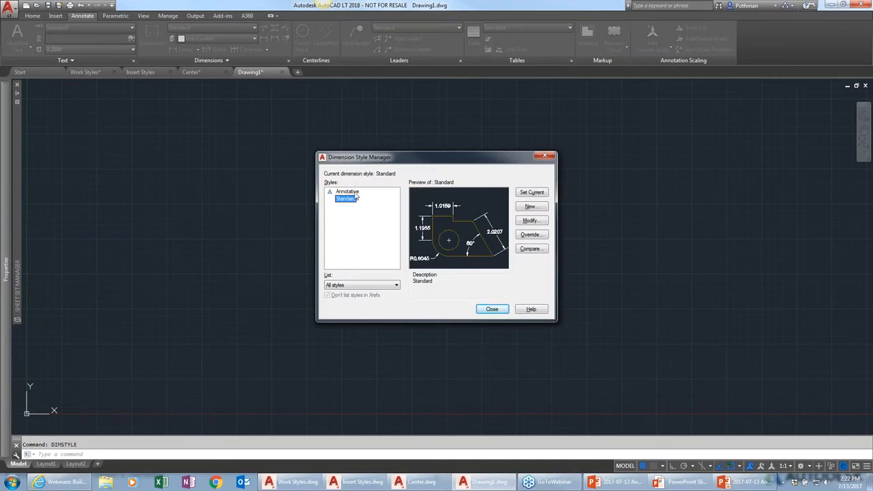
pyautogui.press('Escape')
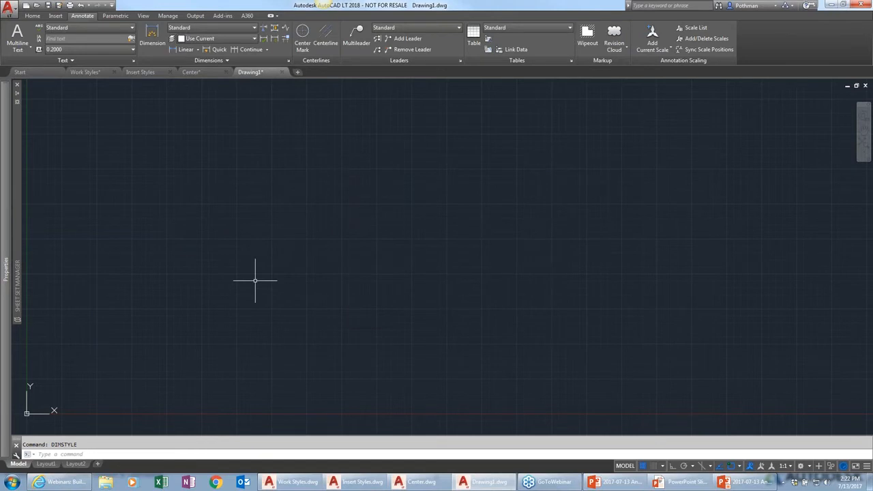
# Set the drawing units' length type to Architectural
pyautogui.write('units')
pyautogui.press('Return')
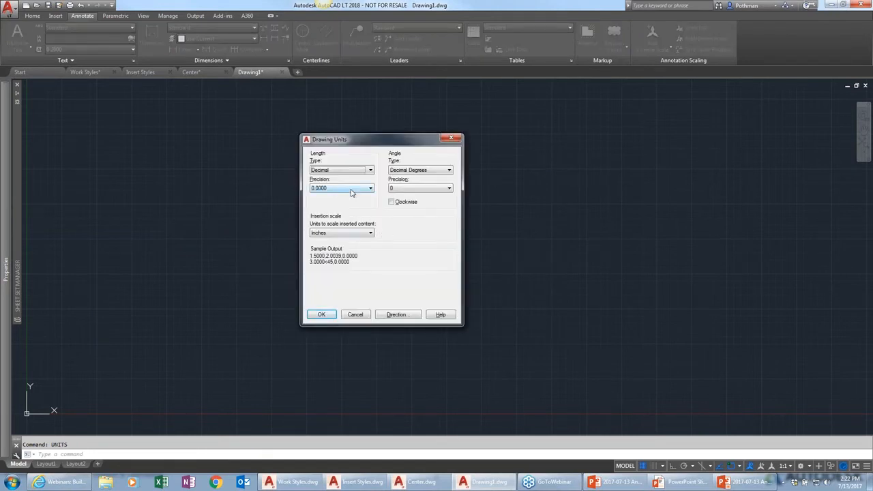
pyautogui.click(349, 169)
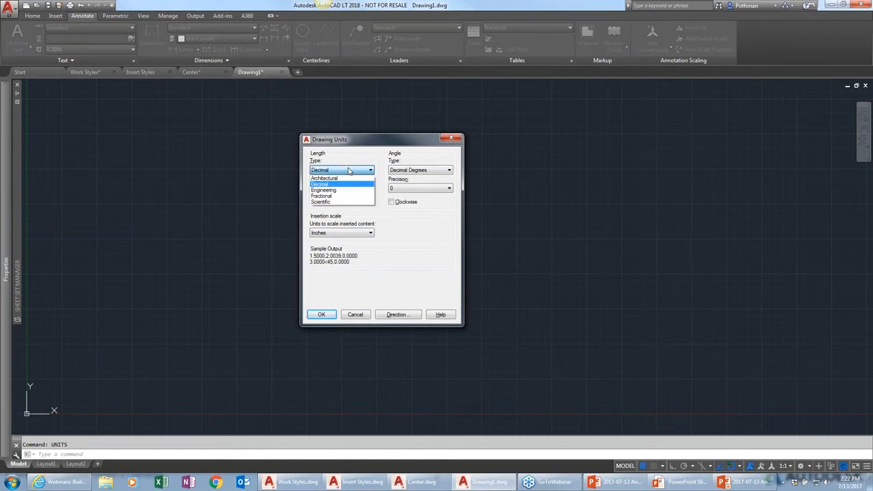
pyautogui.click(344, 179)
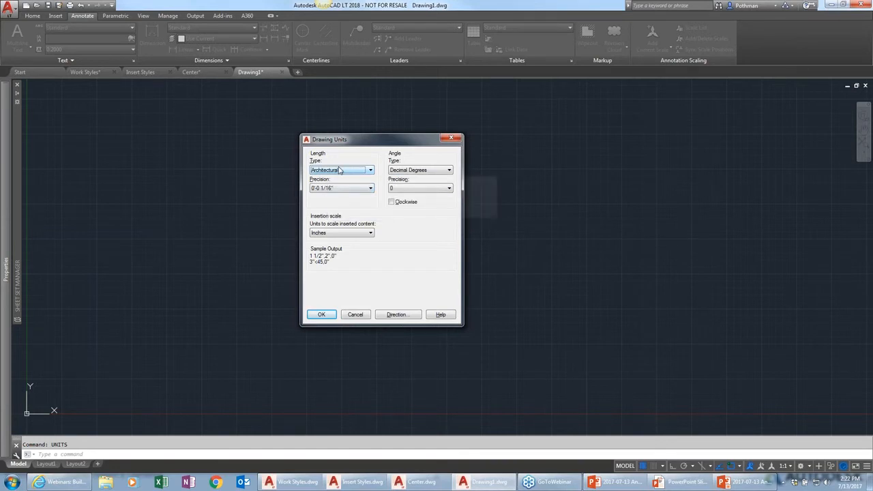
pyautogui.click(322, 315)
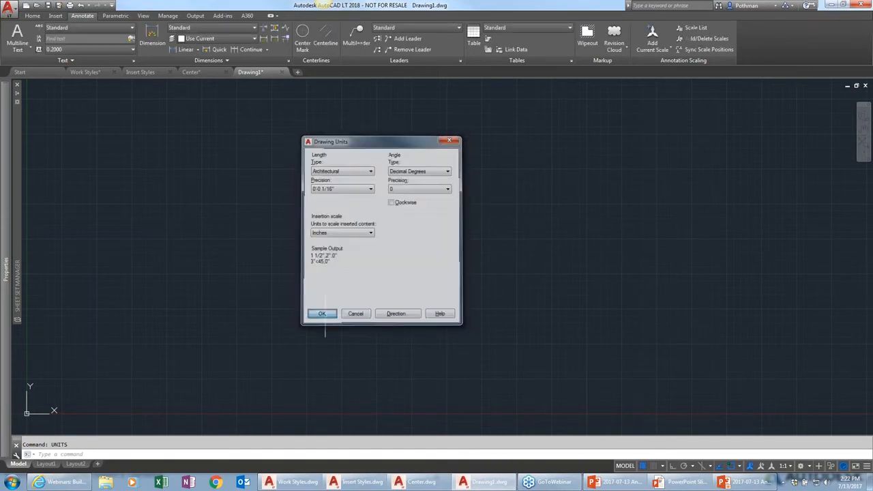
# Draw a horizontal line 4 units long with ortho turned on
pyautogui.write('l')
pyautogui.press('Return')
pyautogui.click(172, 335)
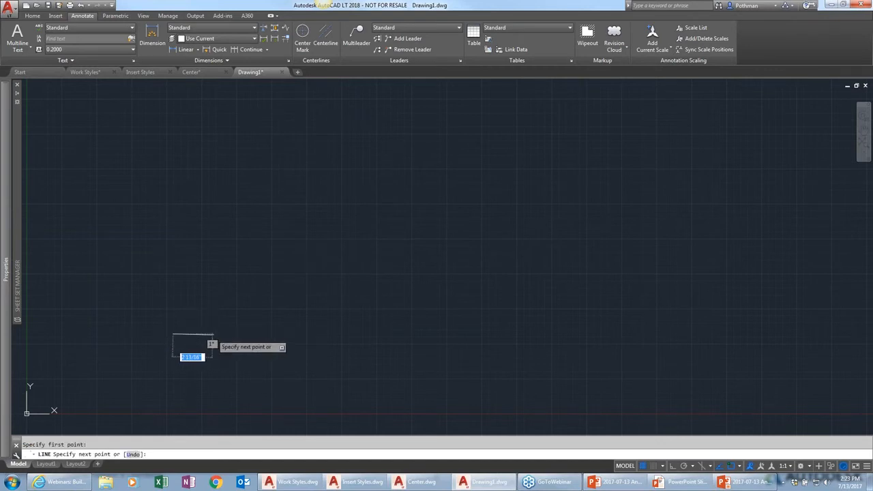
pyautogui.press('F8')
pyautogui.write('4')
pyautogui.press('Return')
pyautogui.press('Return')
pyautogui.scroll(6, 189, 337)
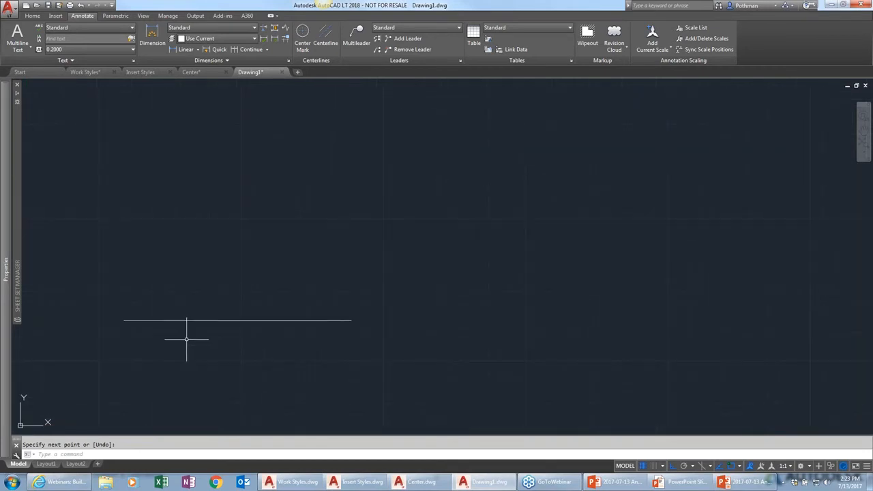
# Turn the grid off and add a linear dimension across the line, placed above it
pyautogui.press('F7')
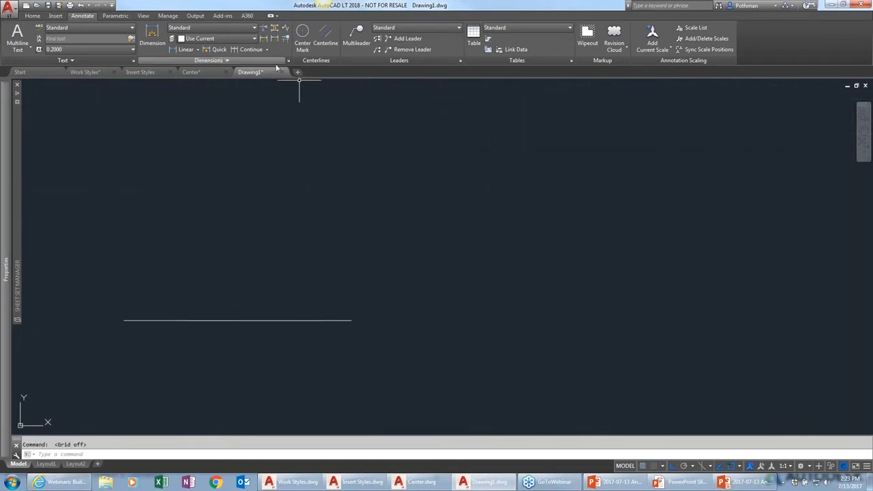
pyautogui.click(152, 37)
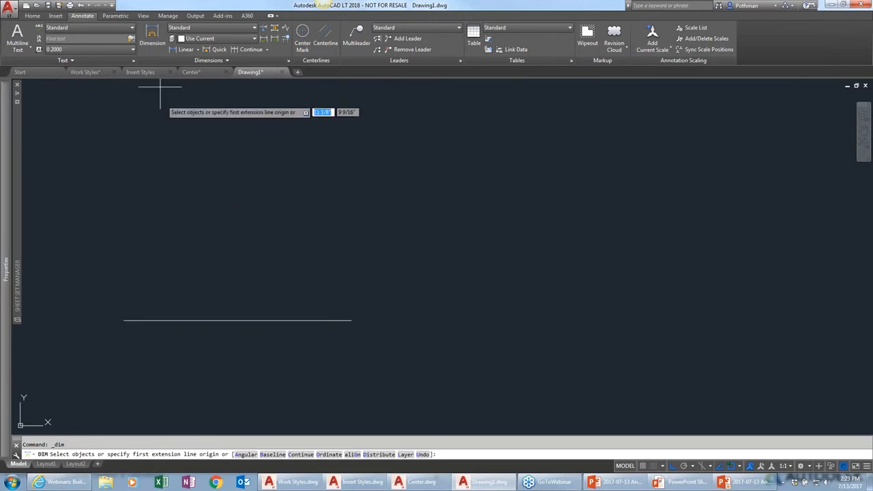
pyautogui.click(124, 320)
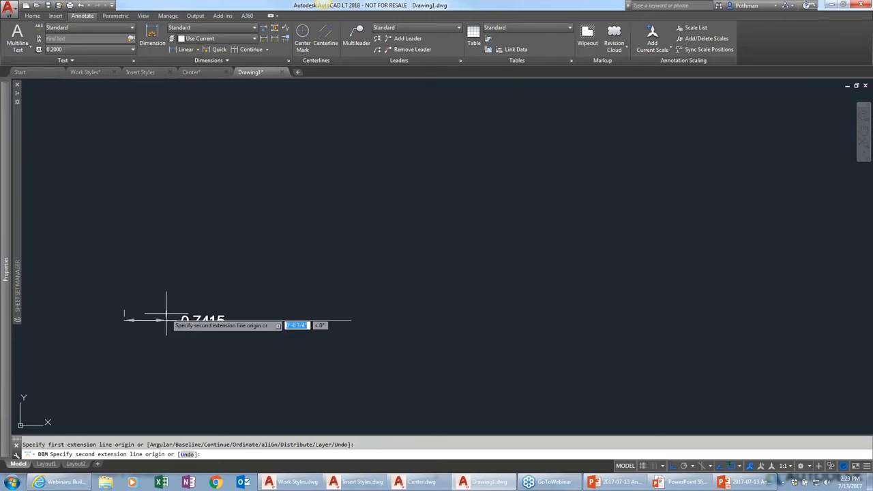
pyautogui.click(348, 319)
pyautogui.click(350, 267)
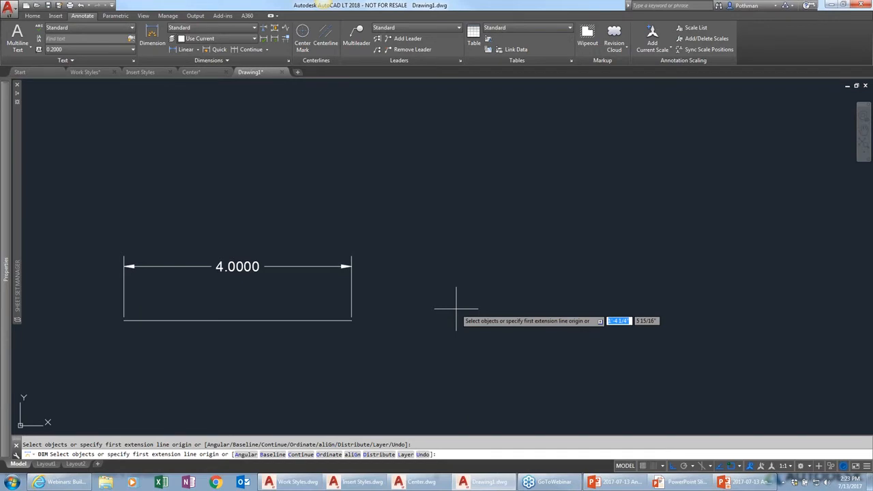
pyautogui.press('Escape')
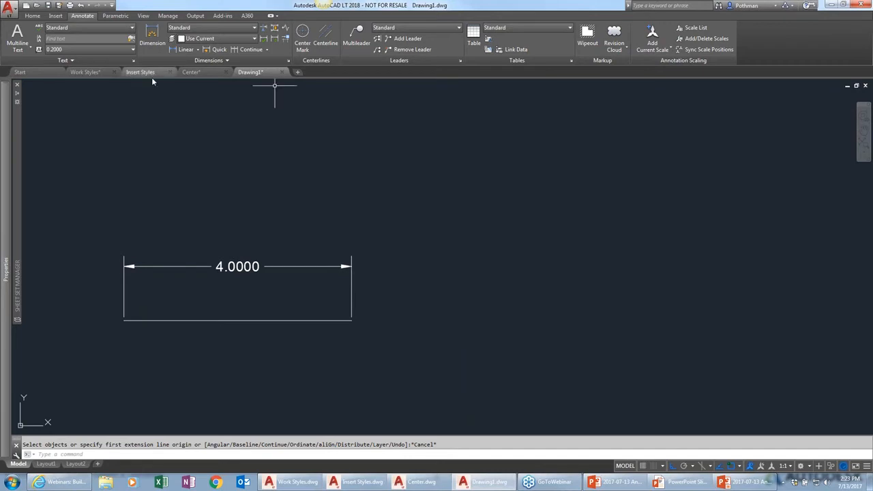
# Switch to the Work Styles drawing and inspect the overall top dimension's properties
pyautogui.click(87, 72)
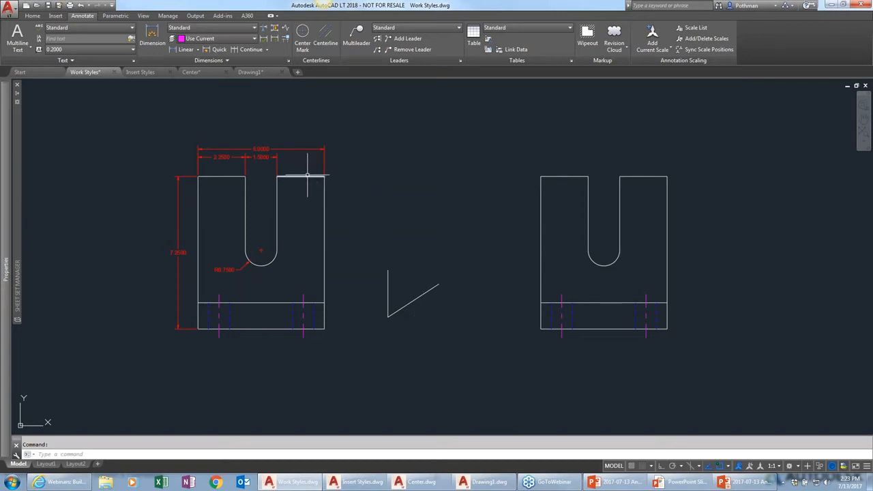
pyautogui.click(272, 148)
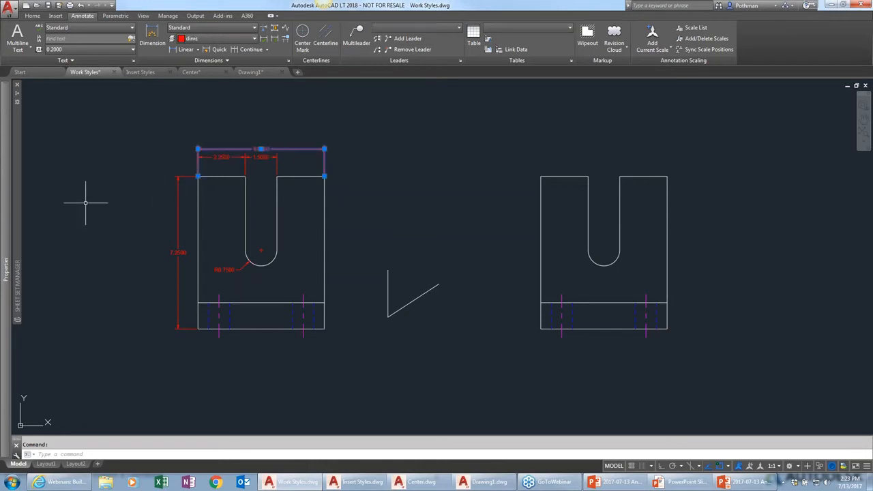
pyautogui.moveTo(5, 211)
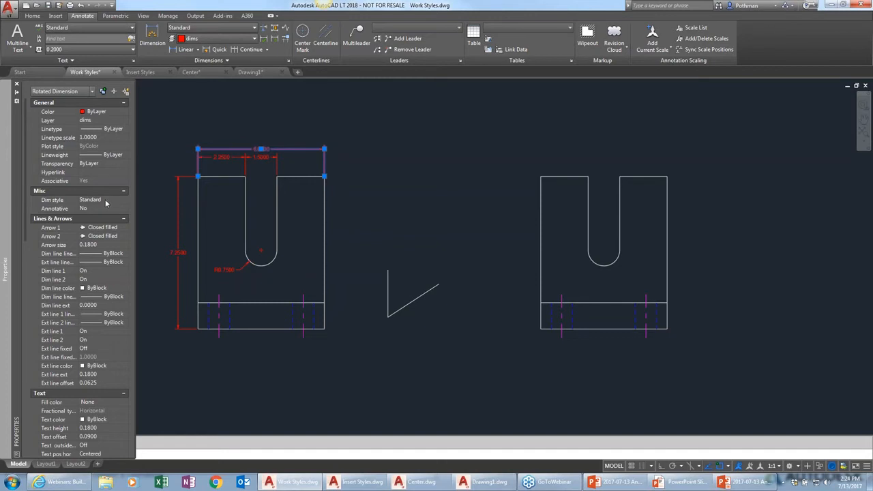
pyautogui.press('Escape')
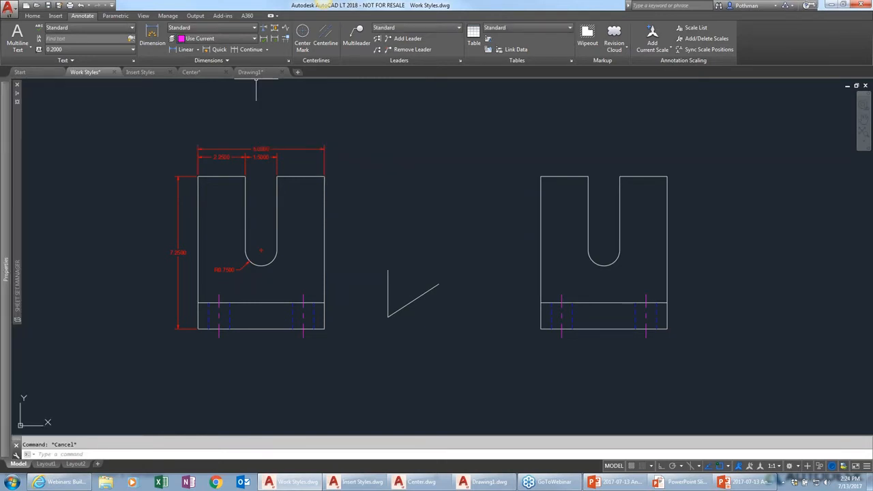
# Modify the Standard dimension style, setting dimension line color to Yellow and extension line color to Green
pyautogui.click(288, 60)
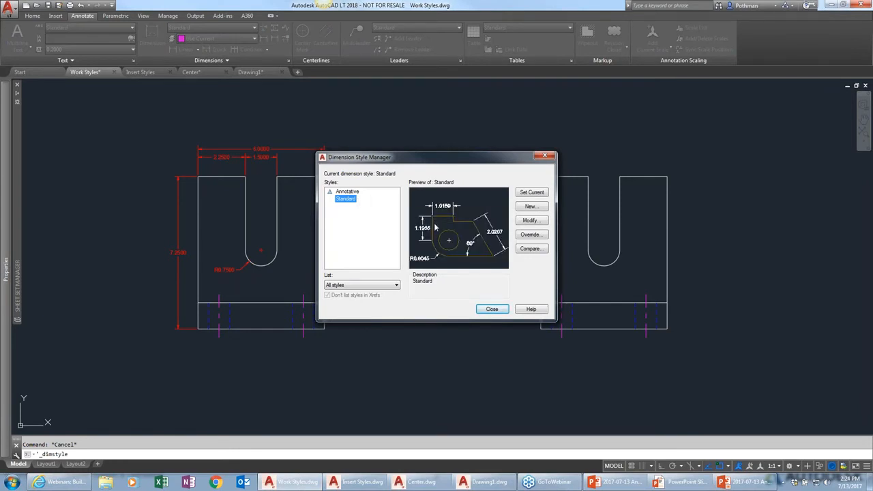
pyautogui.click(537, 224)
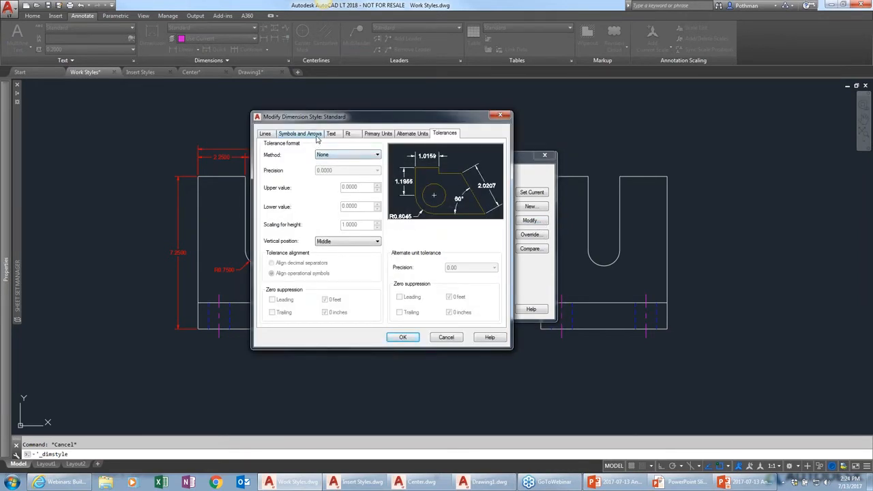
pyautogui.click(265, 134)
pyautogui.click(353, 154)
pyautogui.click(333, 184)
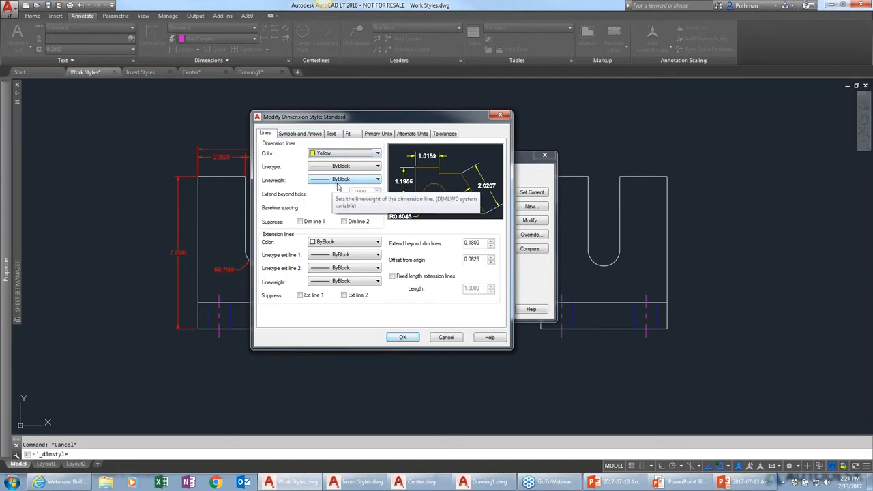
pyautogui.click(328, 244)
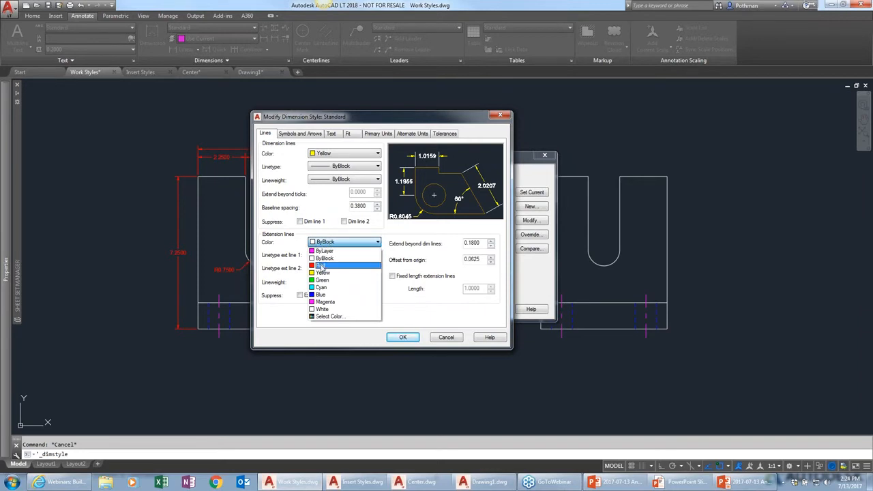
pyautogui.click(321, 281)
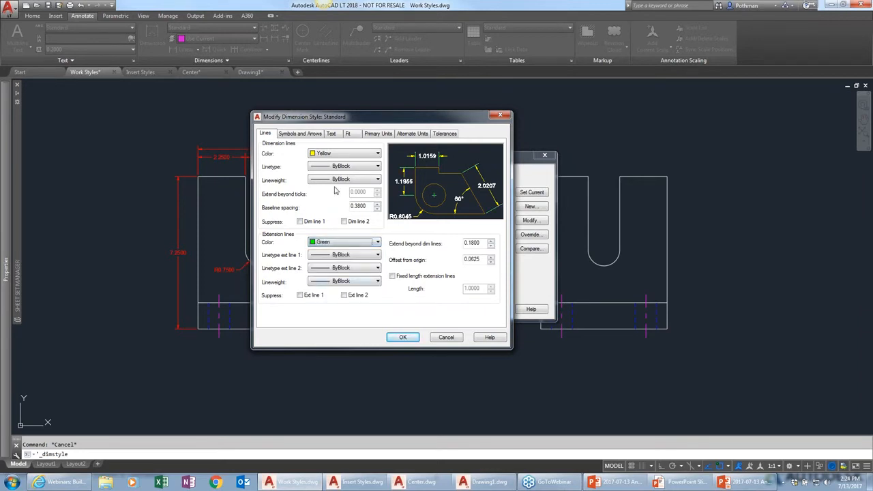
# Set the style's first and second arrowheads to Closed blank and the leader arrowhead to Right angle
pyautogui.click(298, 135)
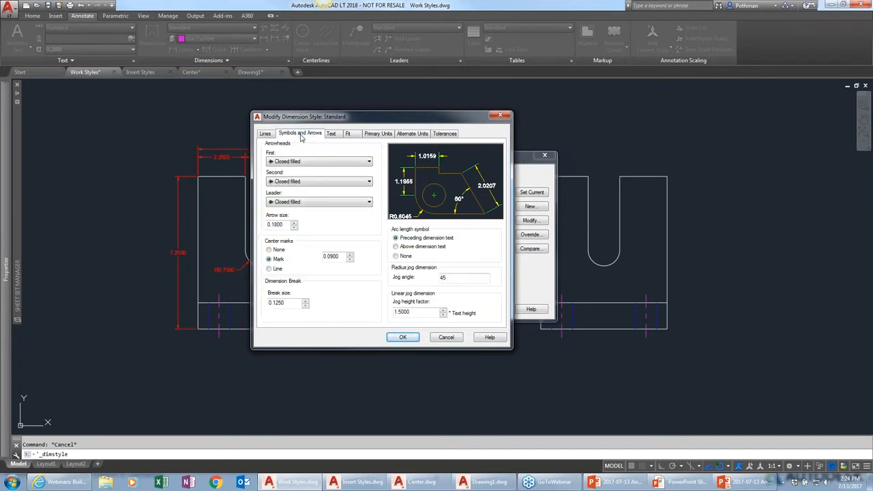
pyautogui.click(297, 162)
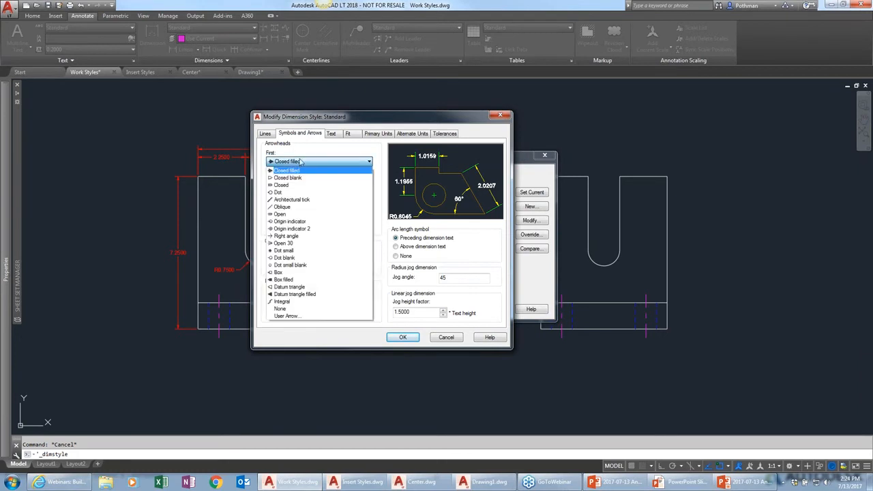
pyautogui.click(292, 179)
pyautogui.click(295, 182)
pyautogui.click(294, 186)
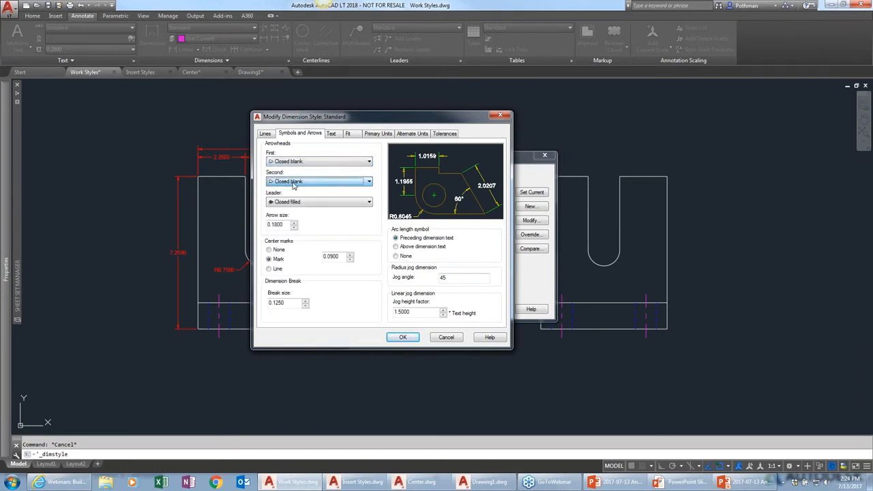
pyautogui.click(290, 203)
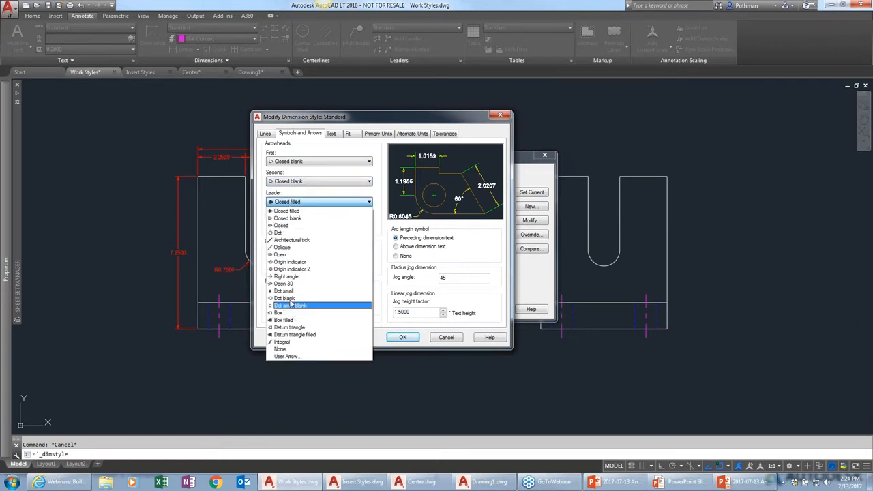
pyautogui.click(298, 277)
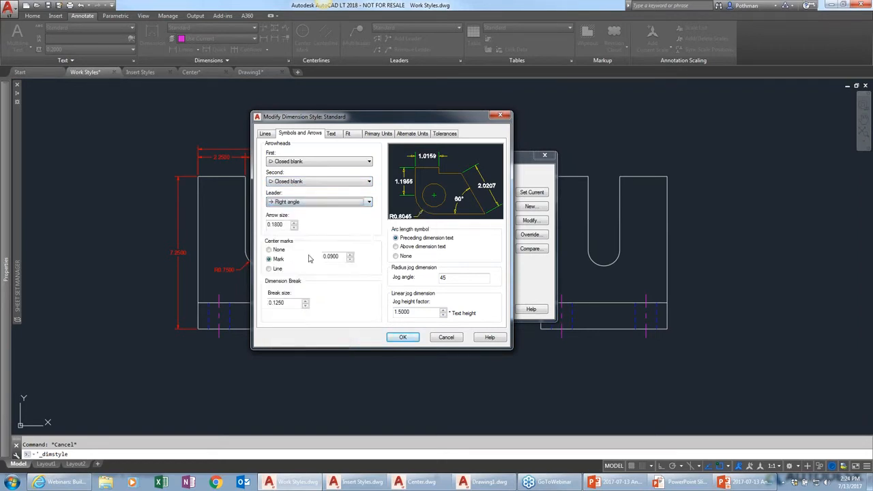
# Set the dimension text color to Cyan and apply the Standard style changes
pyautogui.click(332, 134)
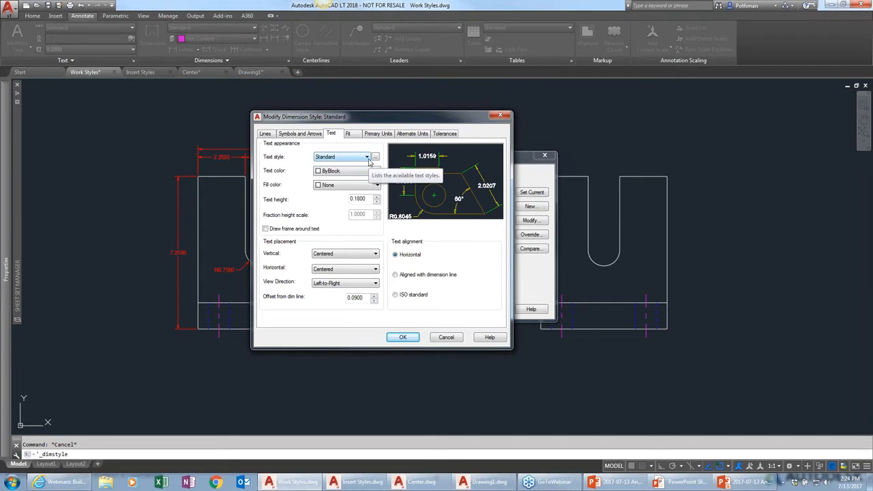
pyautogui.click(378, 171)
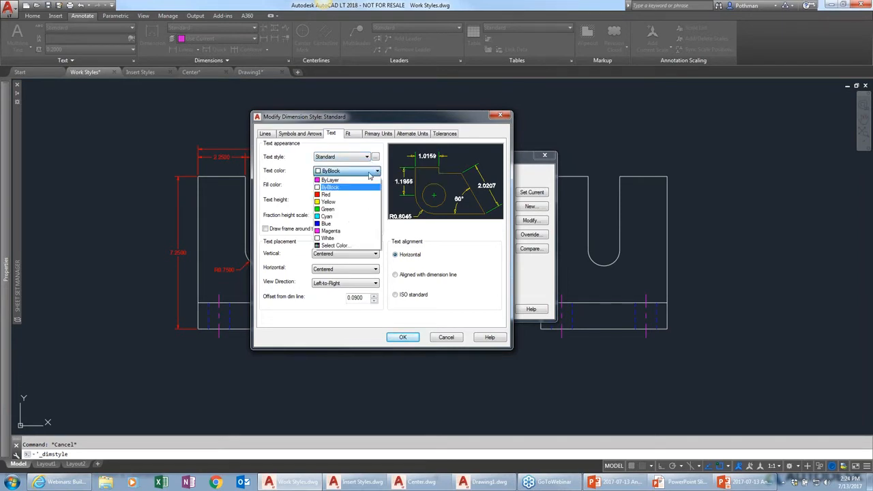
pyautogui.click(333, 217)
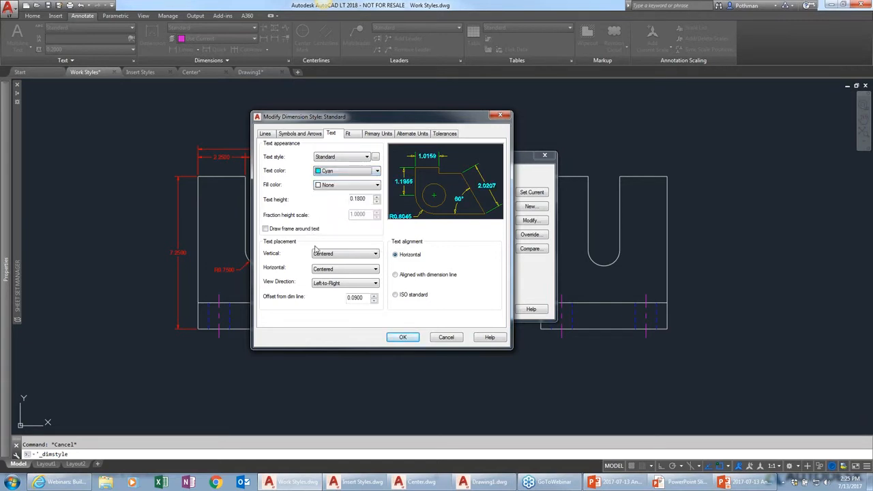
pyautogui.click(404, 338)
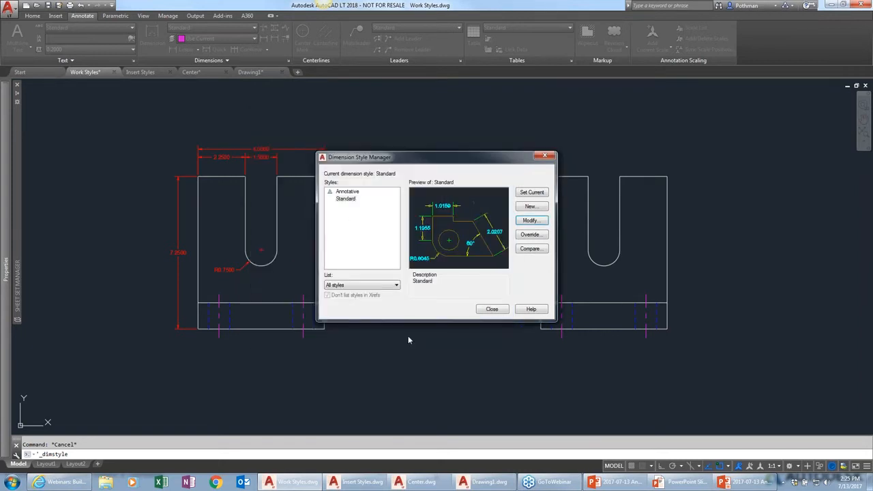
pyautogui.click(491, 309)
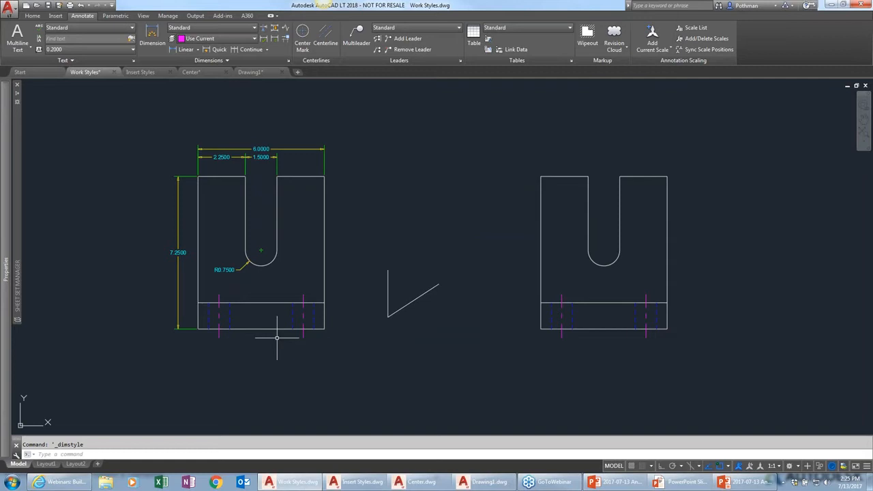
# Zoom in to examine the updated dimensions on the part, then zoom back out
pyautogui.scroll(6, 338, 157)
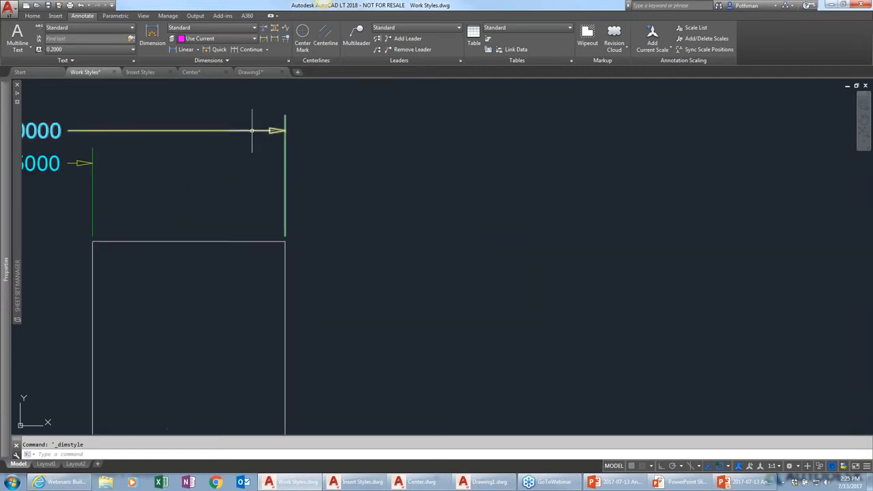
pyautogui.moveTo(275, 174); pyautogui.dragTo(389, 202, button='middle')
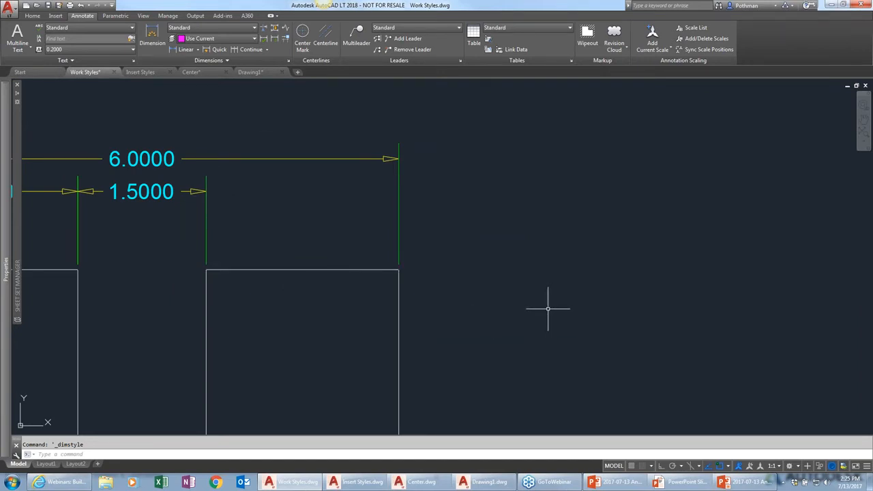
pyautogui.scroll(-3, 549, 309)
pyautogui.moveTo(550, 306)
pyautogui.mouseDown(button='middle')
pyautogui.moveTo(441, 230)
pyautogui.moveTo(429, 195)
pyautogui.mouseUp(button='middle')
pyautogui.scroll(-2, 523, 234)
pyautogui.moveTo(525, 235); pyautogui.dragTo(370, 228, button='middle')
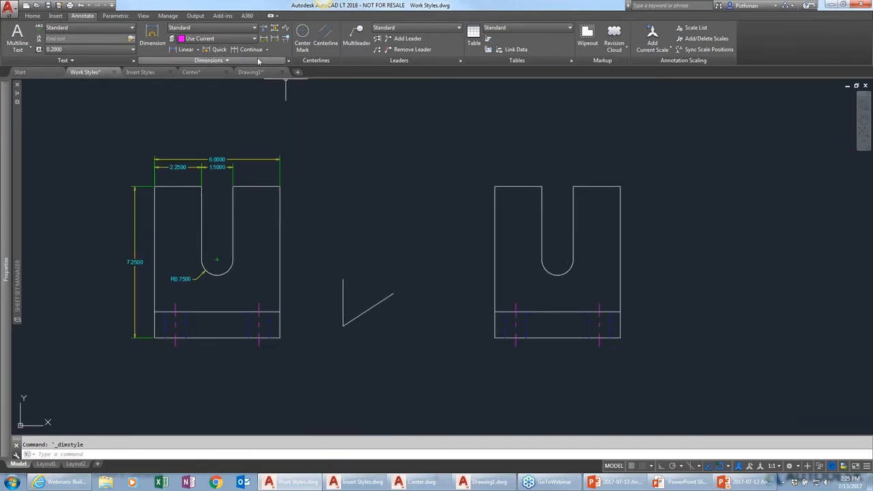
# Open the dimension style manager and start a new dimension style named ACME-Dims
pyautogui.click(288, 60)
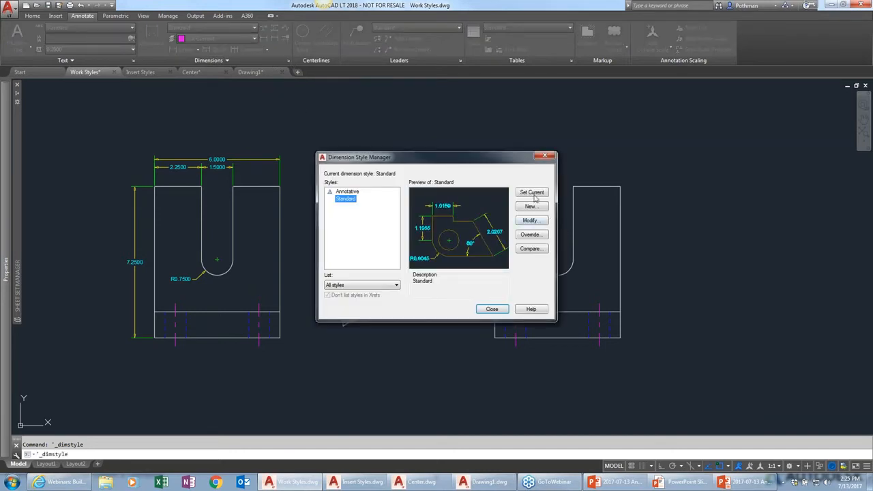
pyautogui.click(532, 206)
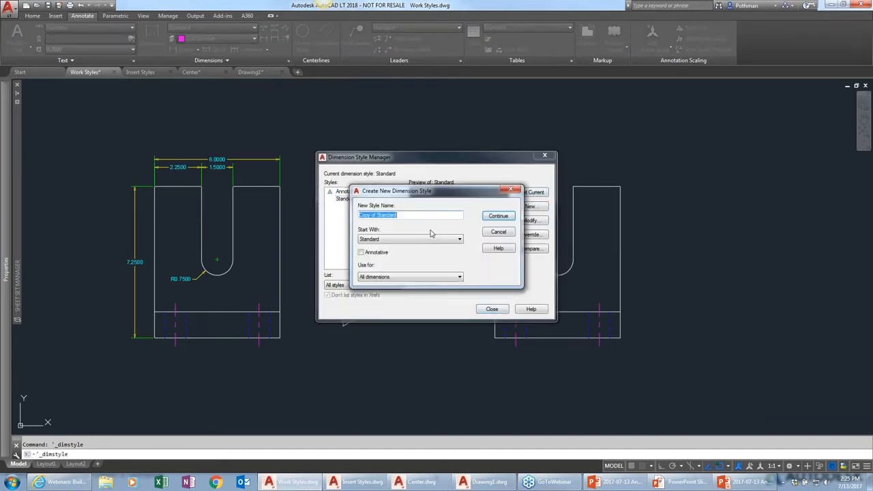
pyautogui.write('ACME-Dims')
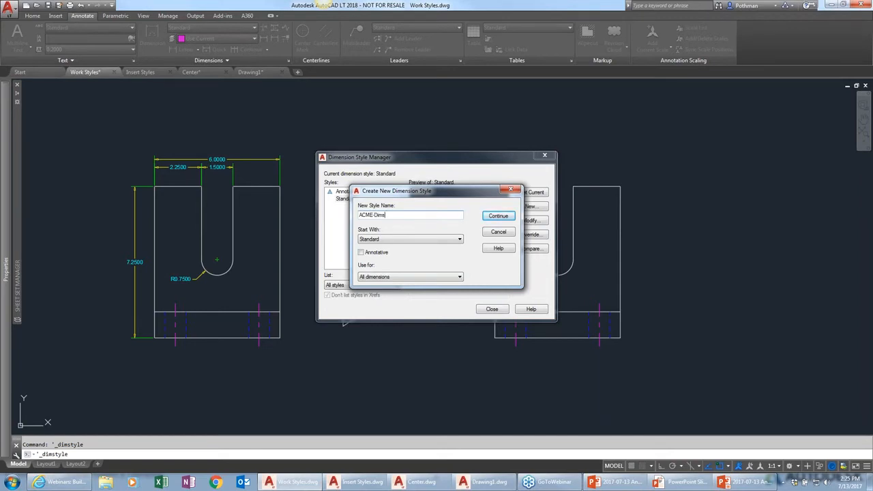
pyautogui.moveTo(386, 215); pyautogui.dragTo(378, 215)
pyautogui.click(360, 215)
pyautogui.moveTo(376, 215); pyautogui.dragTo(354, 213)
pyautogui.click(434, 215)
# Base the ACME-Dims style on Standard, use it for all dimensions, and continue to its settings
pyautogui.press('Tab')
pyautogui.click(426, 241)
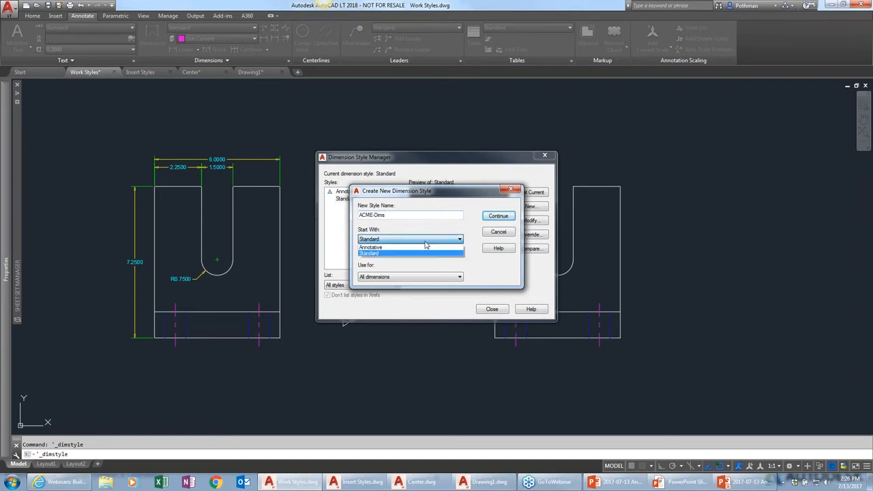
pyautogui.click(380, 240)
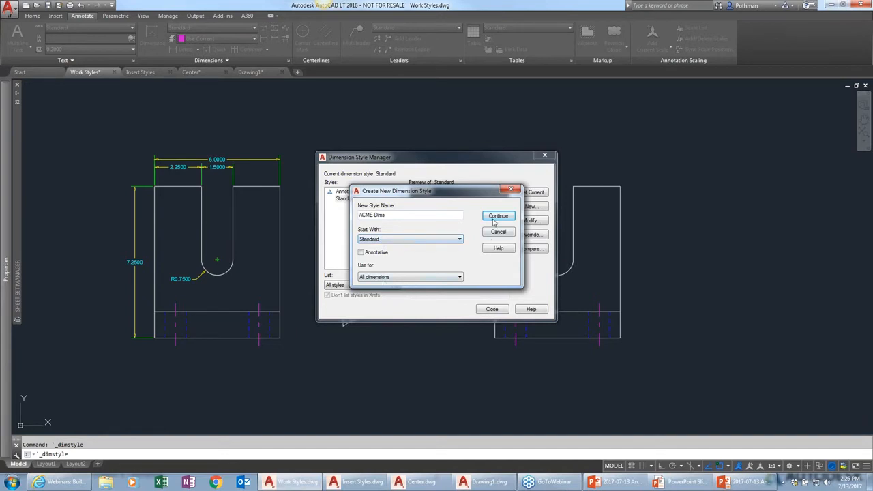
pyautogui.click(437, 279)
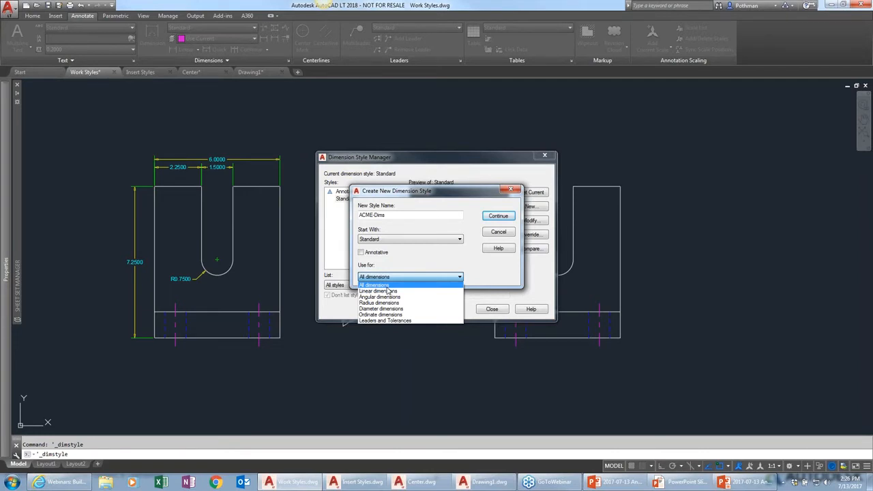
pyautogui.click(423, 275)
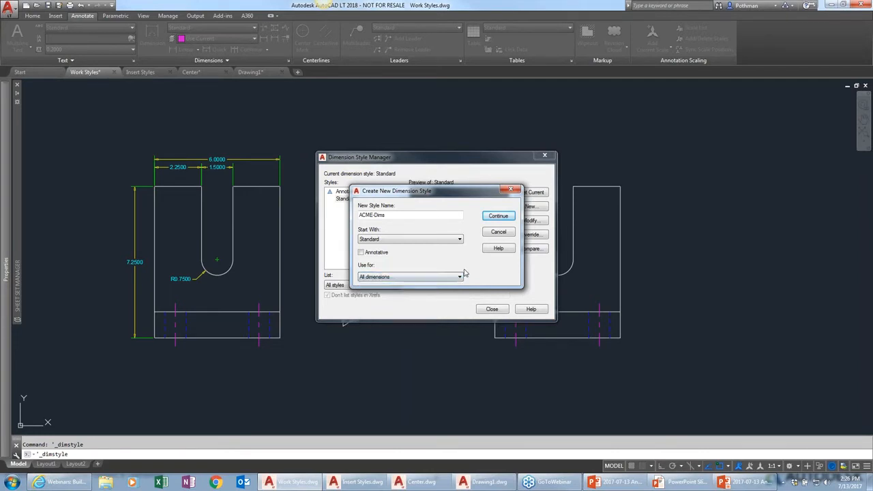
pyautogui.click(498, 217)
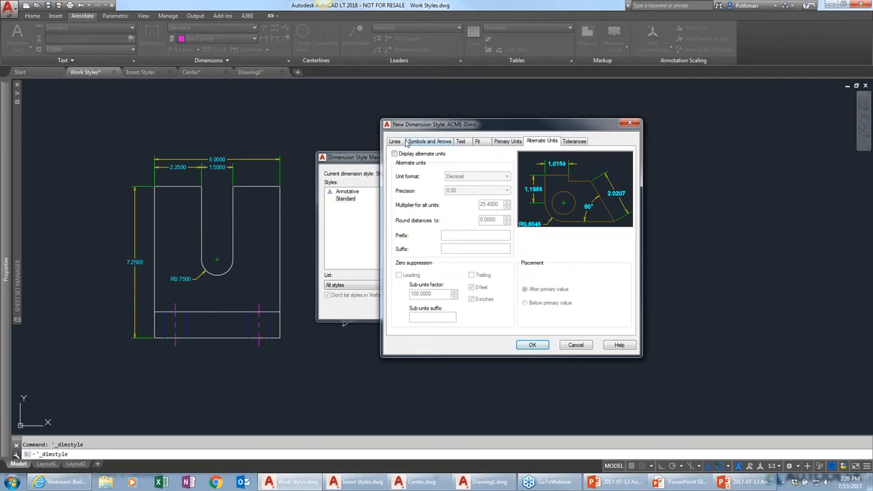
# Review the new style's inherited line and arrowhead settings
pyautogui.click(419, 145)
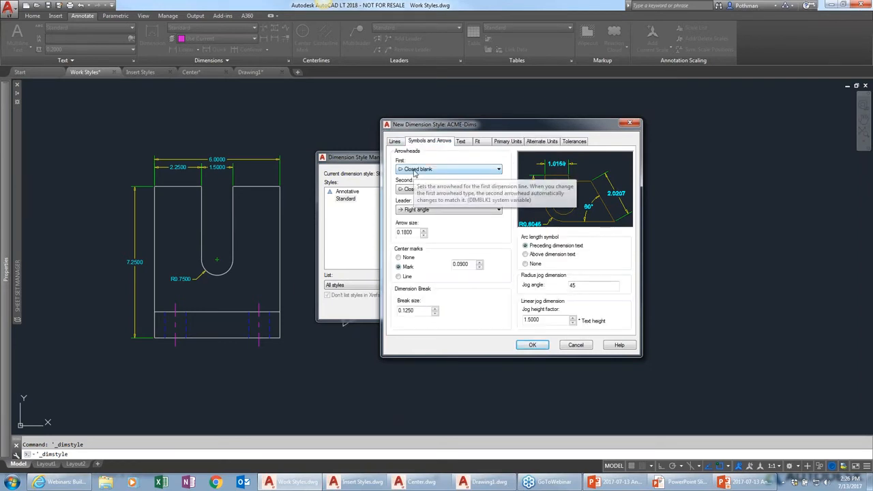
pyautogui.click(400, 141)
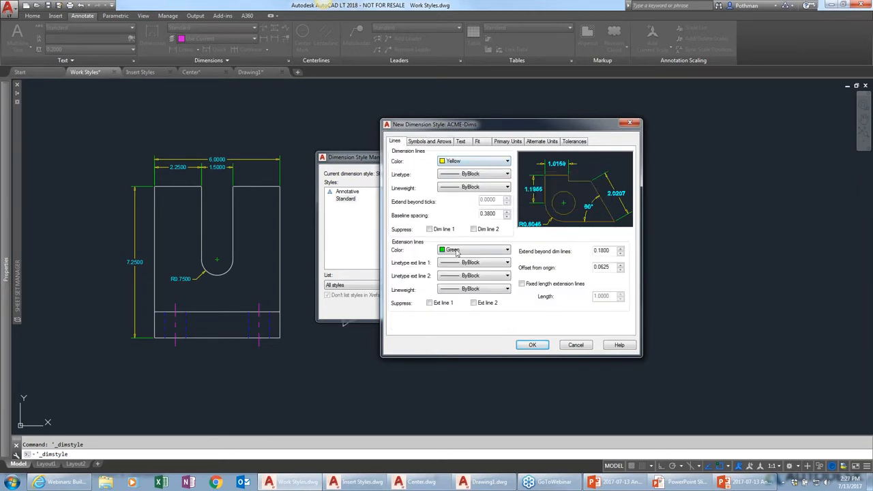
pyautogui.click(428, 141)
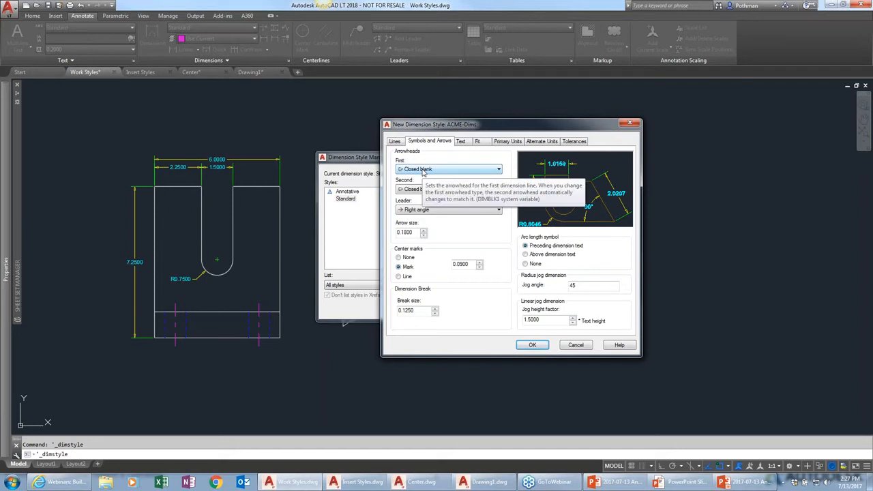
pyautogui.click(394, 141)
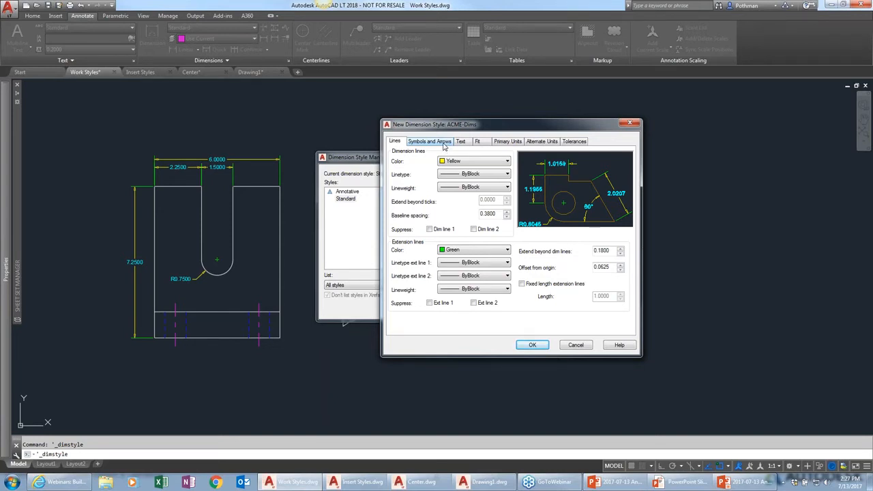
# Set the first arrowhead type to Closed filled on the Symbols and Arrows settings
pyautogui.click(430, 141)
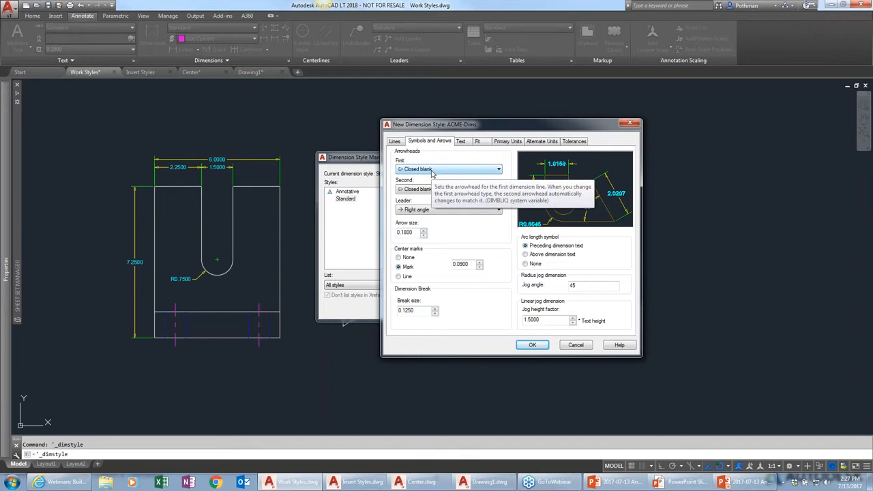
pyautogui.click(431, 171)
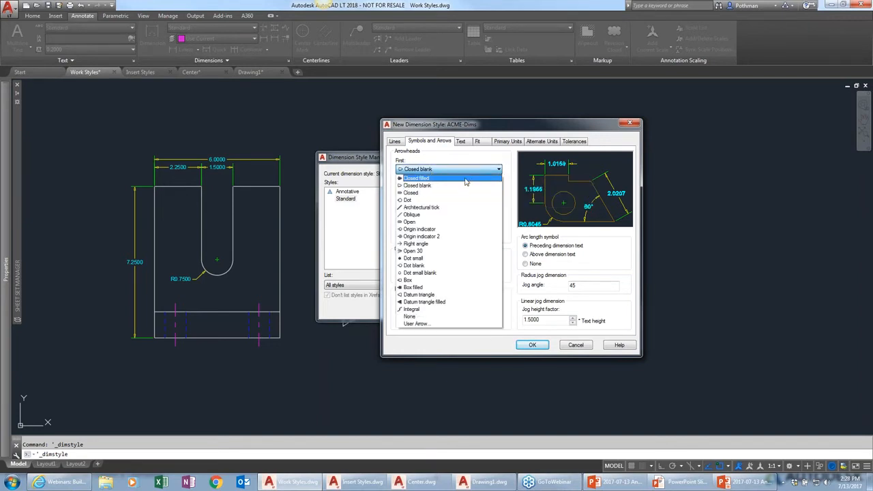
pyautogui.click(436, 179)
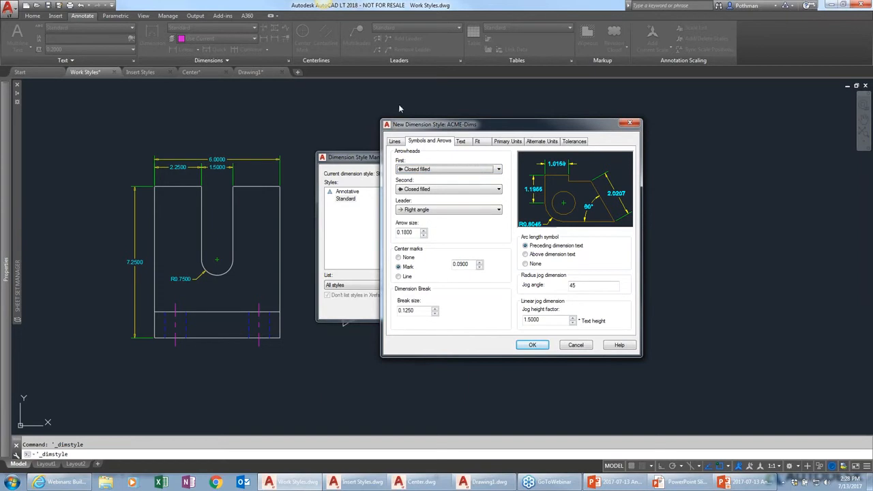
# Try Dot and then Oblique as the first arrowhead type
pyautogui.moveTo(437, 124); pyautogui.dragTo(220, 73)
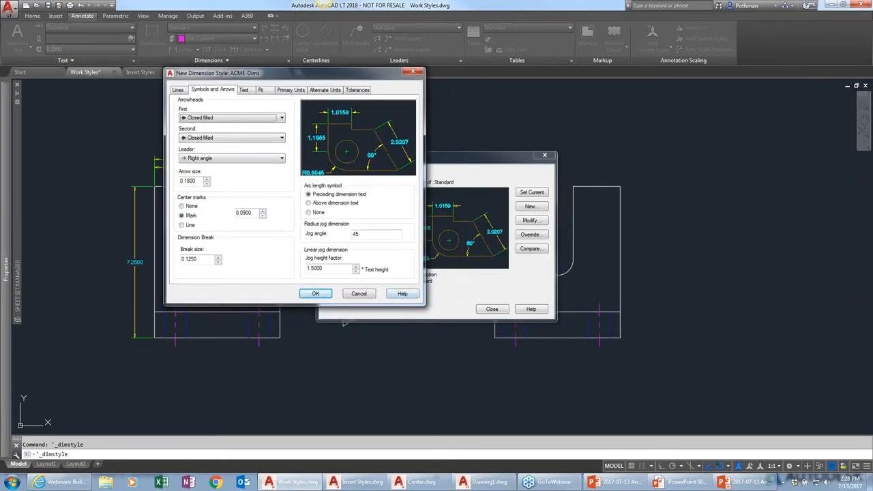
pyautogui.moveTo(424, 305); pyautogui.dragTo(697, 391)
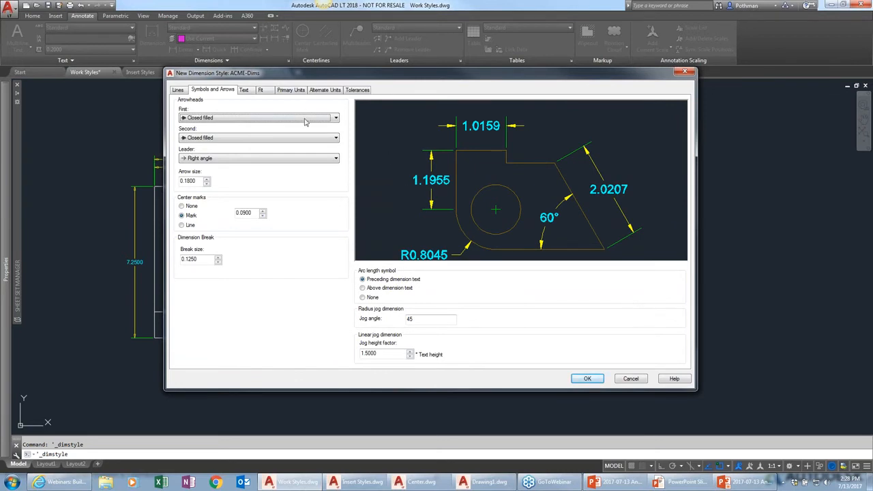
pyautogui.click(283, 120)
pyautogui.click(197, 149)
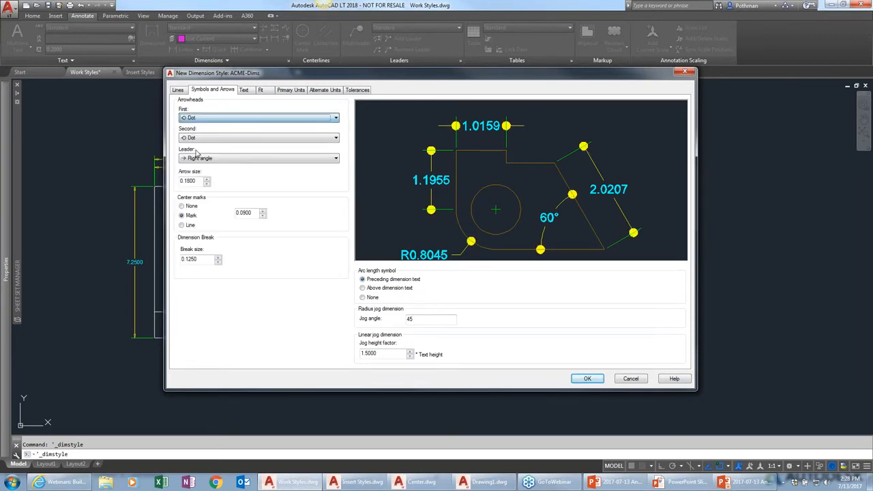
pyautogui.click(232, 120)
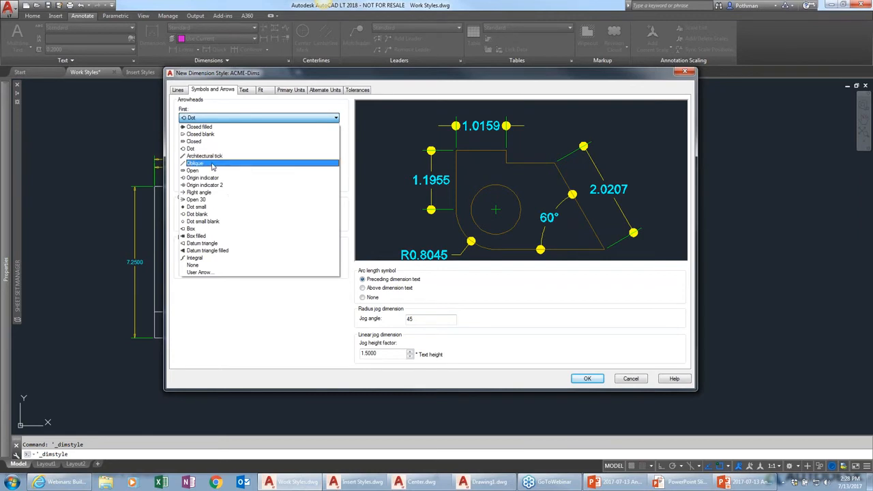
pyautogui.click(213, 165)
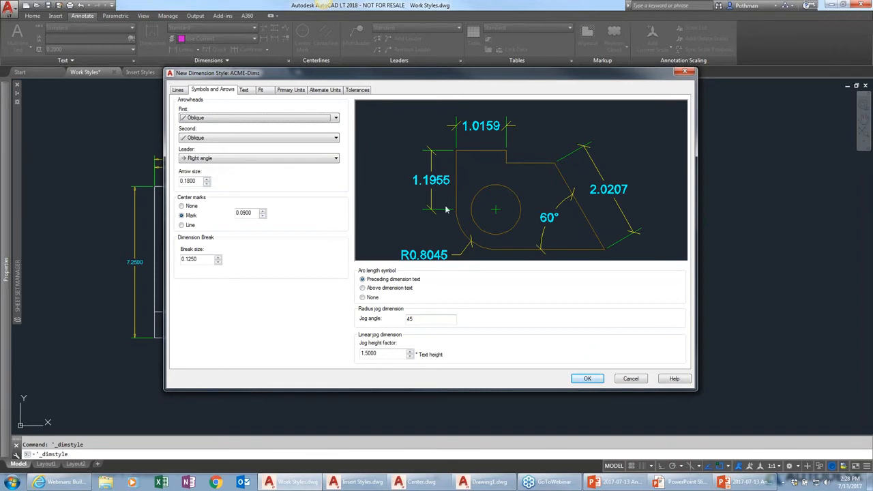
# Set the arrowheads to the user arrow block vanilla and the arrow size to 0.2
pyautogui.click(311, 118)
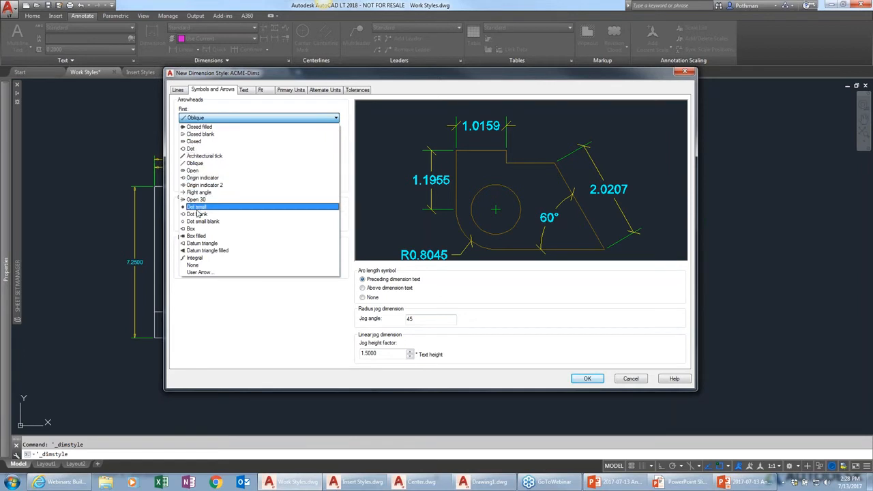
pyautogui.click(197, 273)
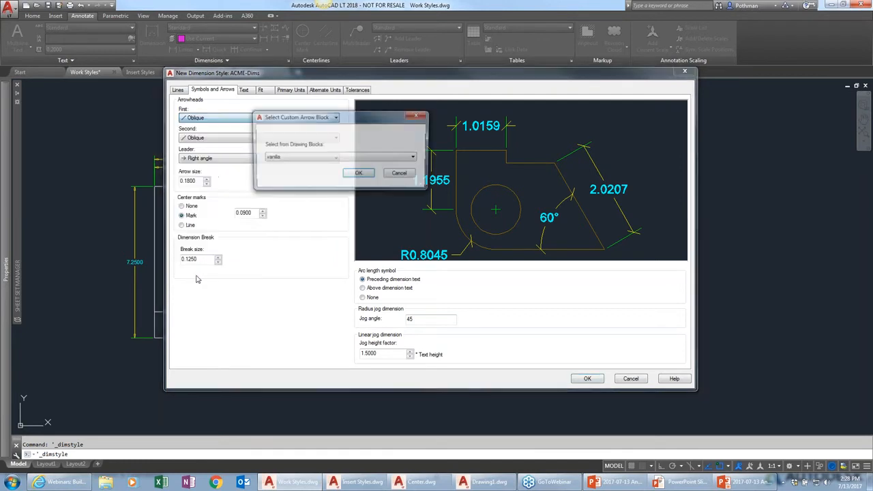
pyautogui.click(383, 158)
pyautogui.click(383, 158)
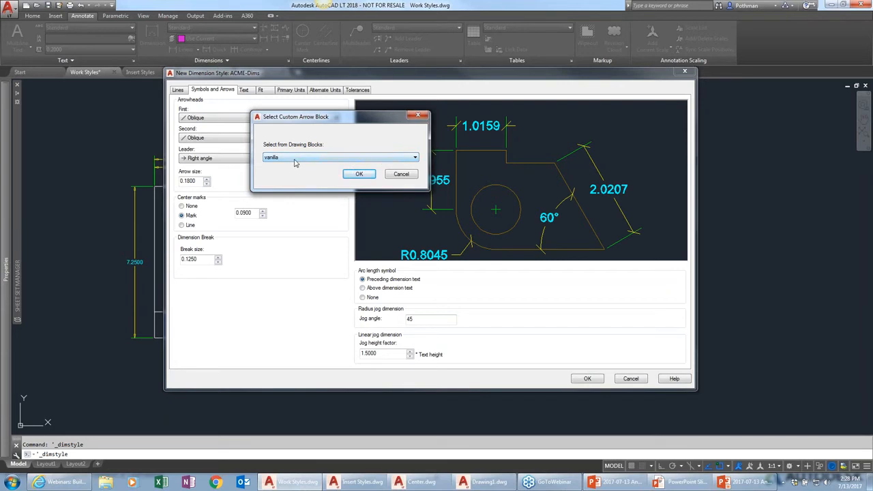
pyautogui.click(360, 175)
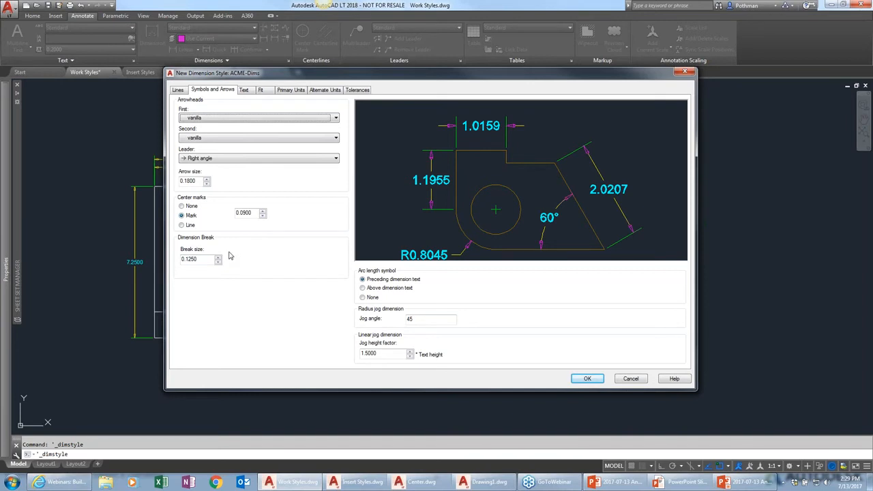
pyautogui.doubleClick(198, 181)
pyautogui.write('.2')
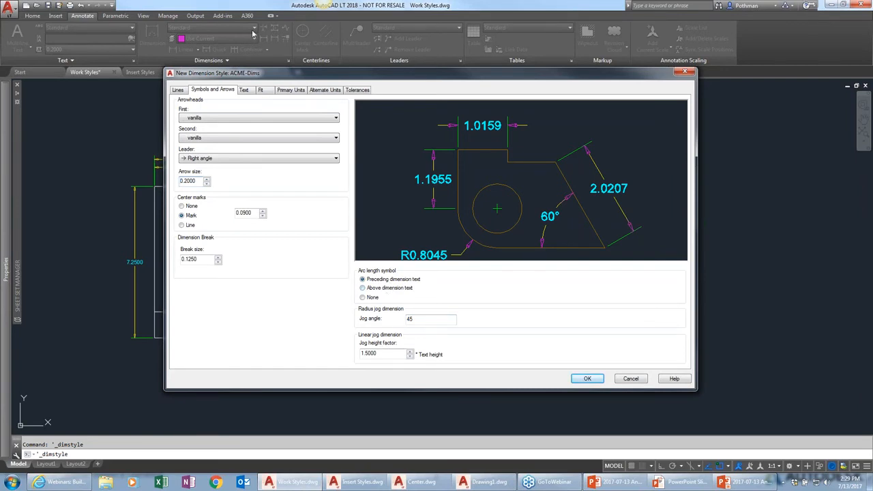
# From the Text settings, create a new text style named ACME-Dims
pyautogui.click(244, 91)
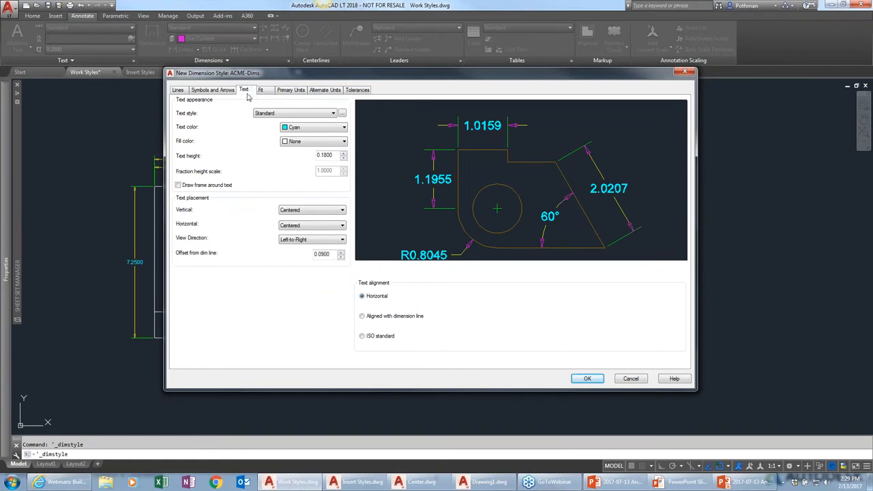
pyautogui.click(333, 113)
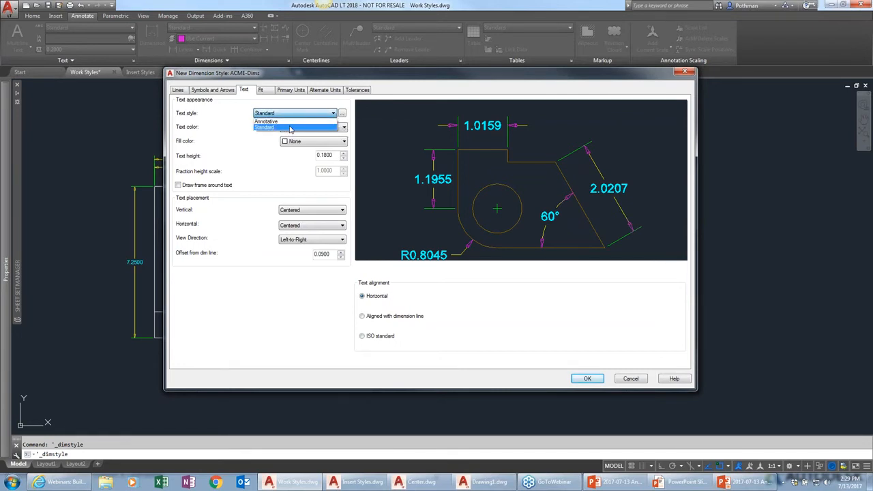
pyautogui.click(240, 112)
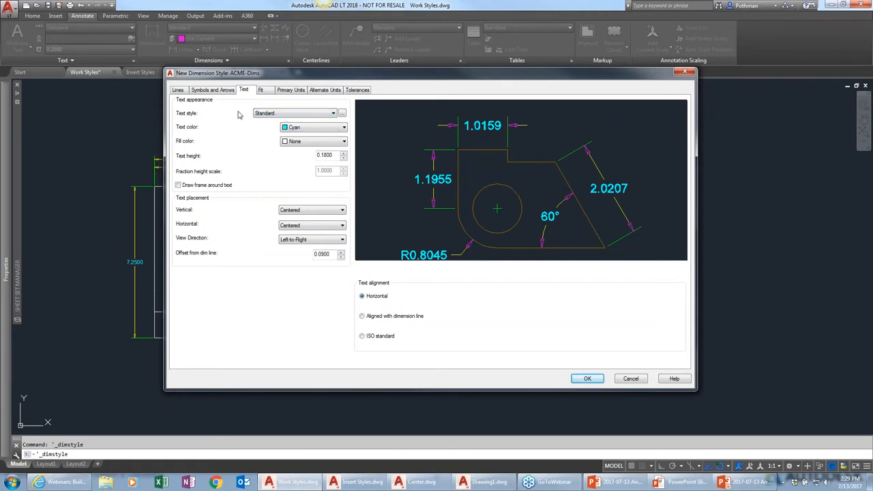
pyautogui.click(343, 114)
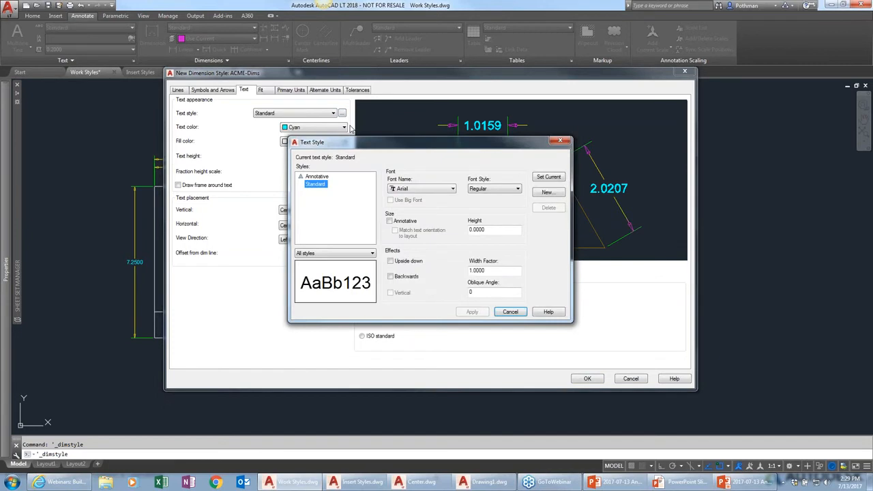
pyautogui.click(554, 194)
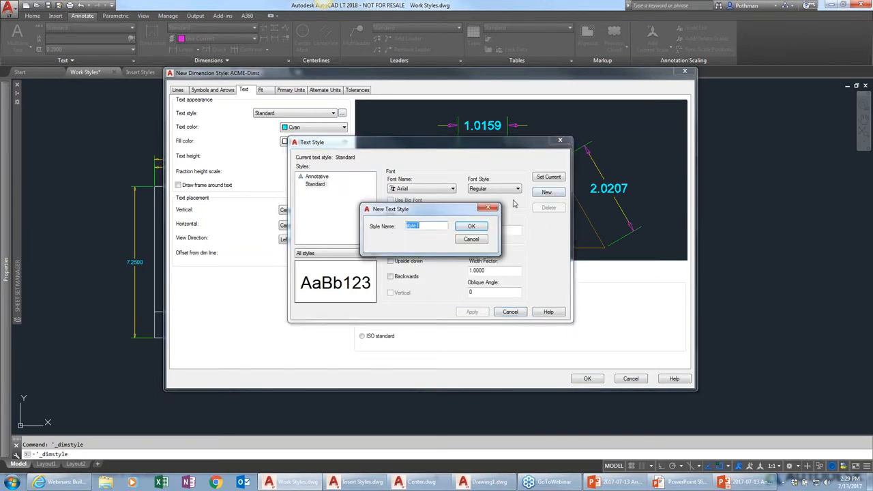
pyautogui.write('ACME')
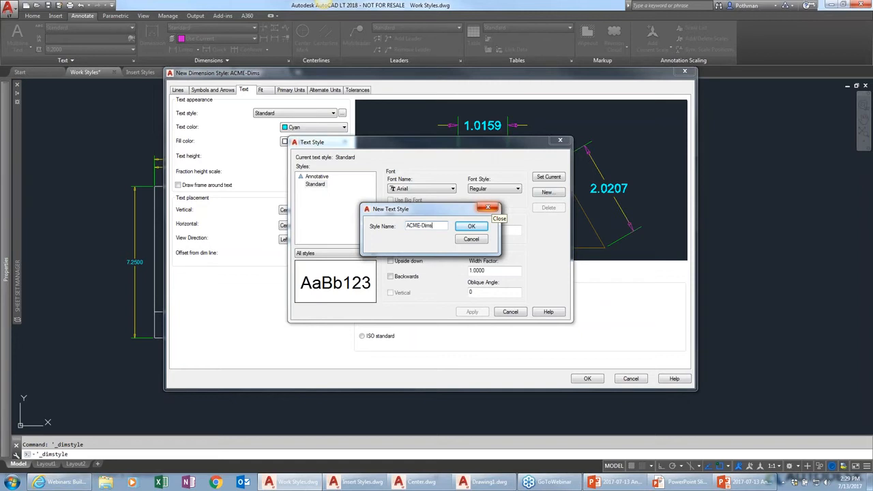
pyautogui.write('-Dims')
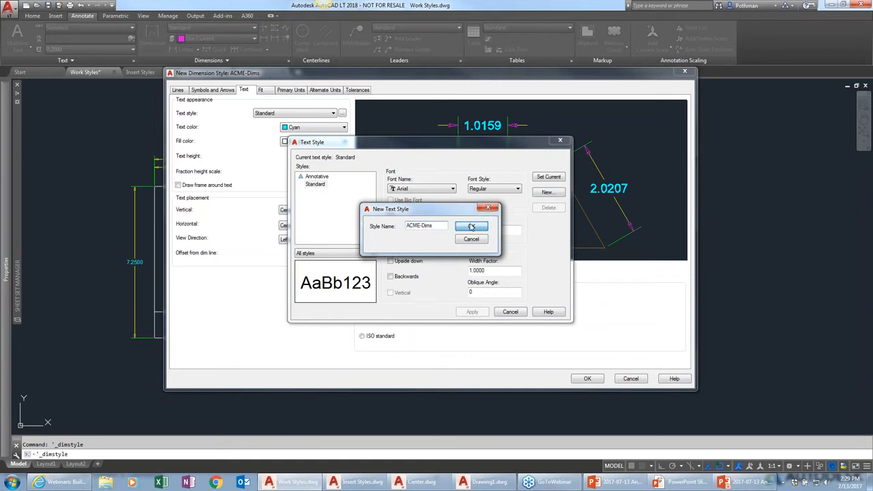
pyautogui.click(474, 226)
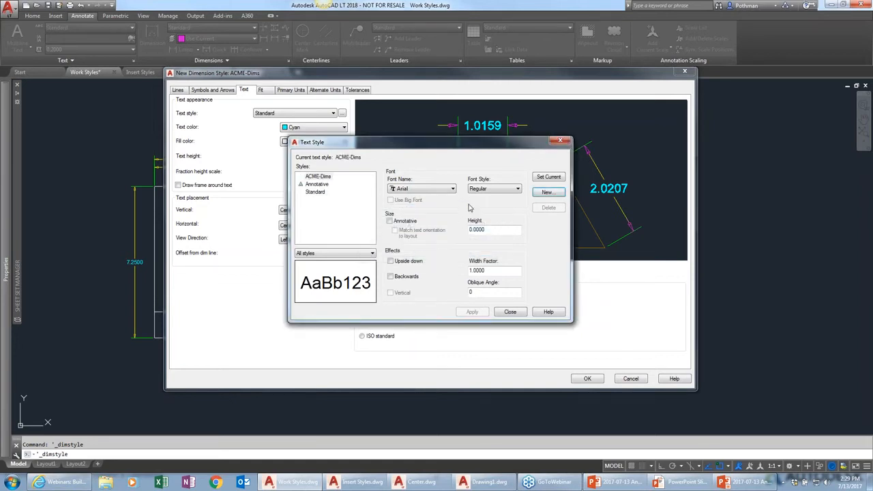
# Set the ACME-Dims text style's font to Century, apply it, and close the Text Style dialog
pyautogui.click(426, 191)
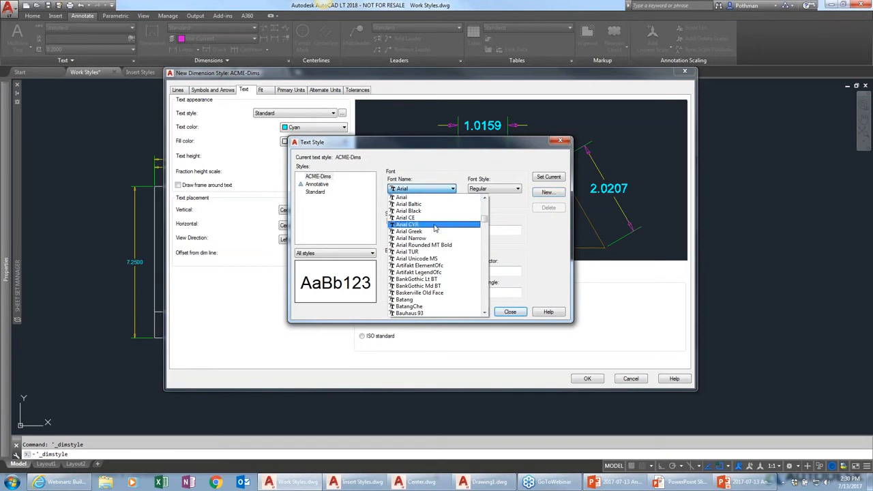
pyautogui.scroll(-1, 427, 247)
pyautogui.scroll(-5, 427, 247)
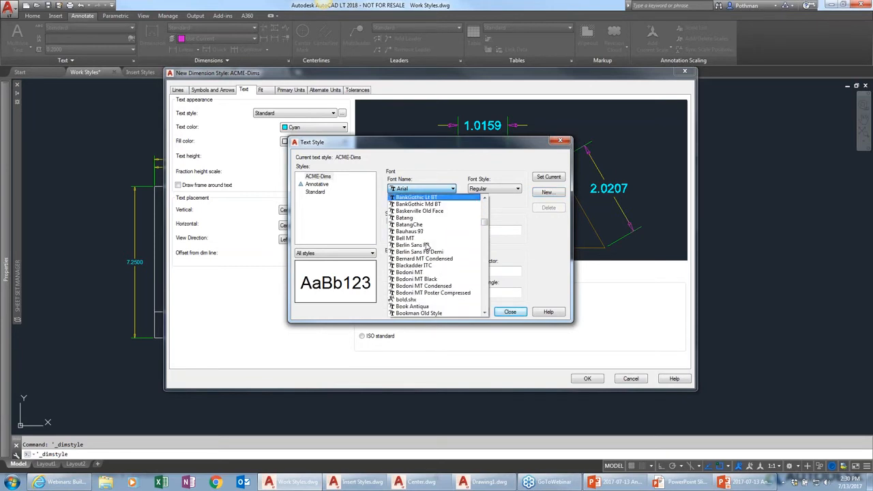
pyautogui.scroll(-2, 427, 247)
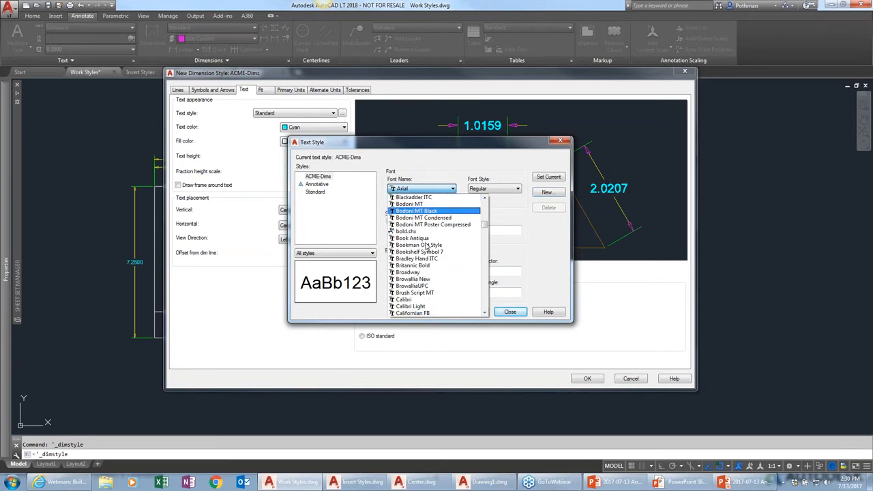
pyautogui.scroll(-2, 427, 247)
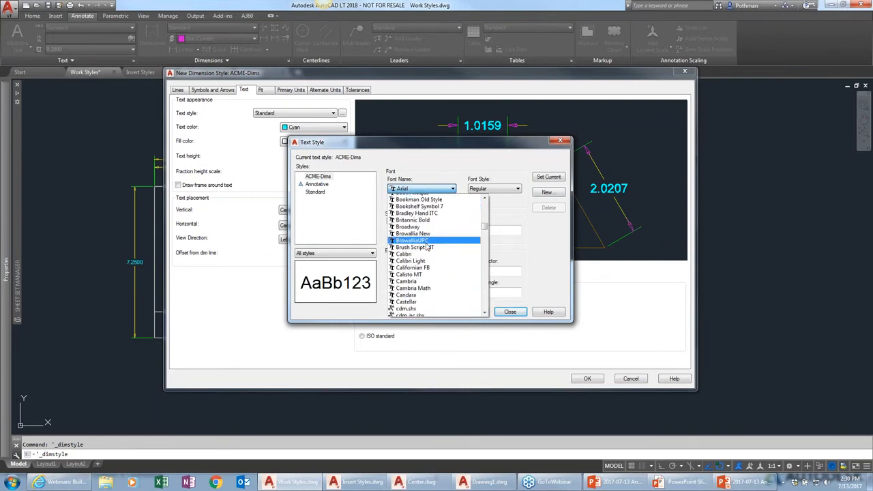
pyautogui.scroll(-2, 415, 277)
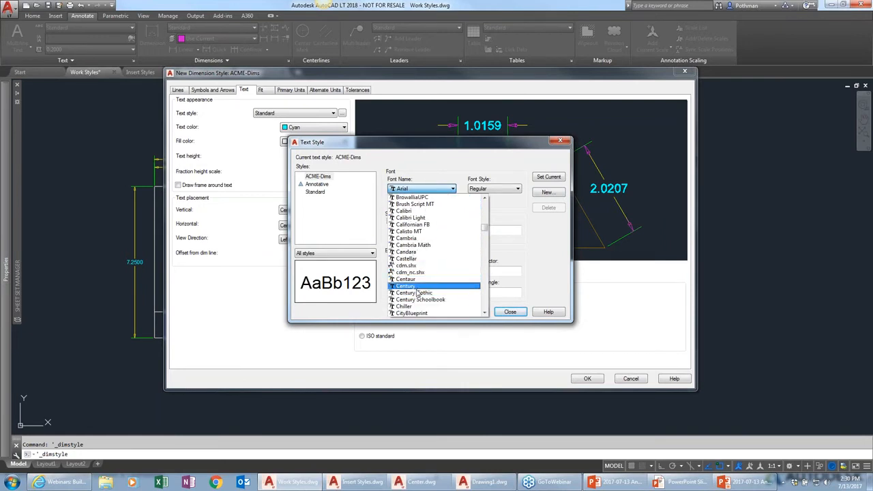
pyautogui.click(419, 293)
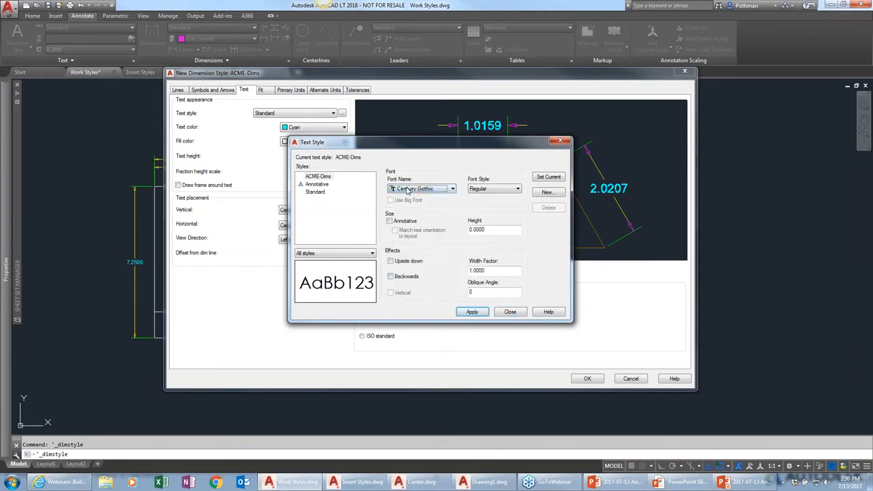
pyautogui.click(408, 189)
pyautogui.scroll(-3, 415, 299)
pyautogui.scroll(3, 415, 298)
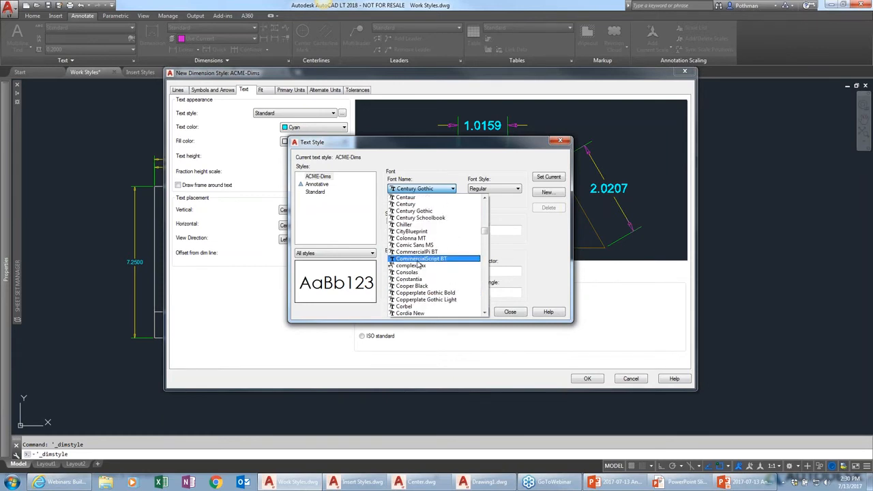
pyautogui.click(423, 205)
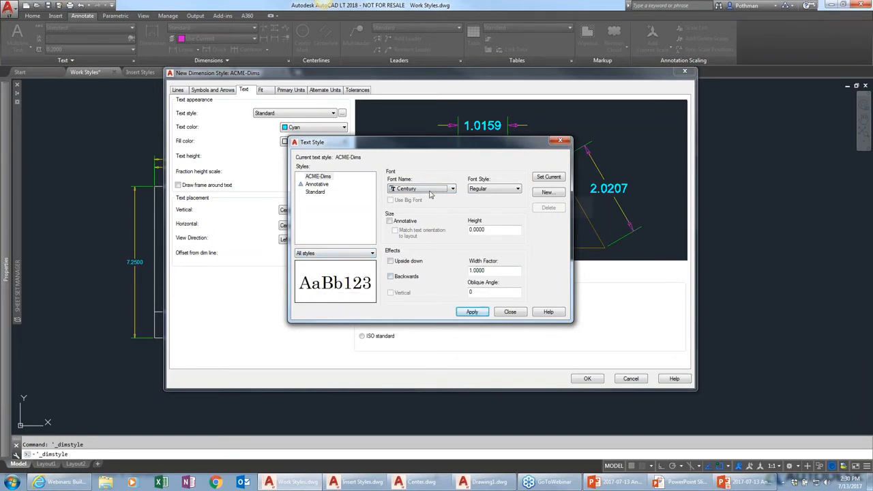
pyautogui.click(479, 315)
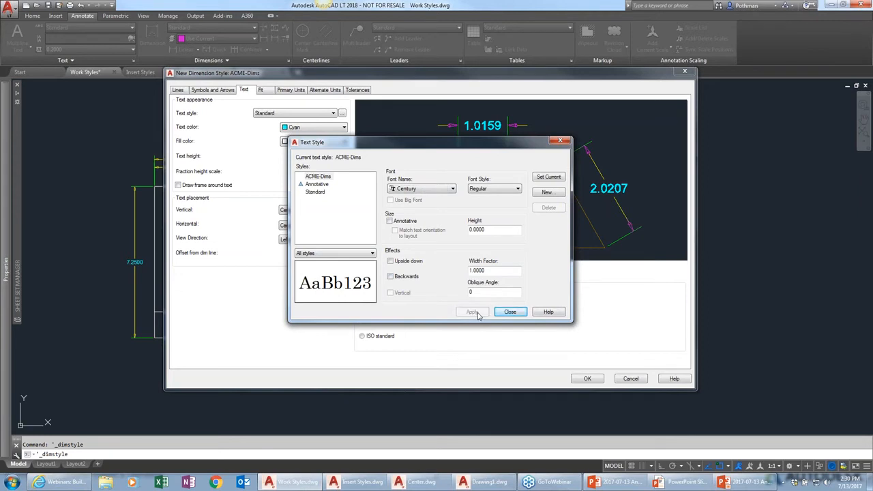
pyautogui.click(510, 314)
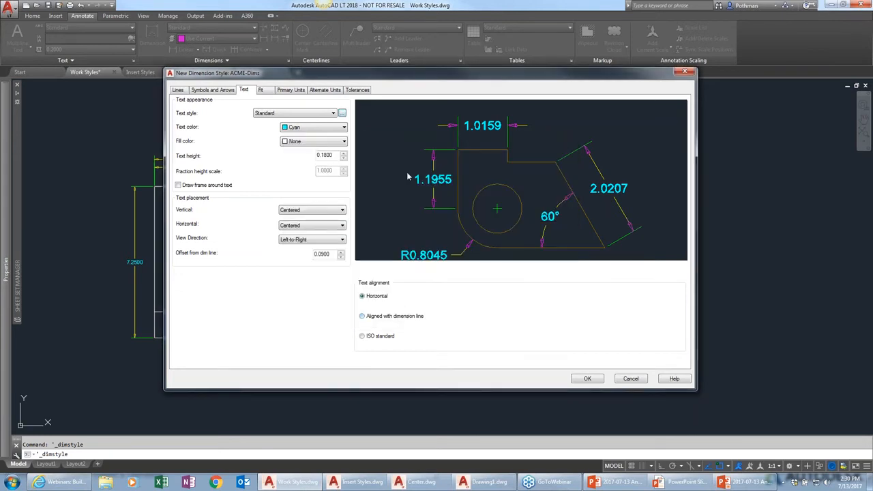
# Use the ACME-Dims text style for the dimension text
pyautogui.click(333, 114)
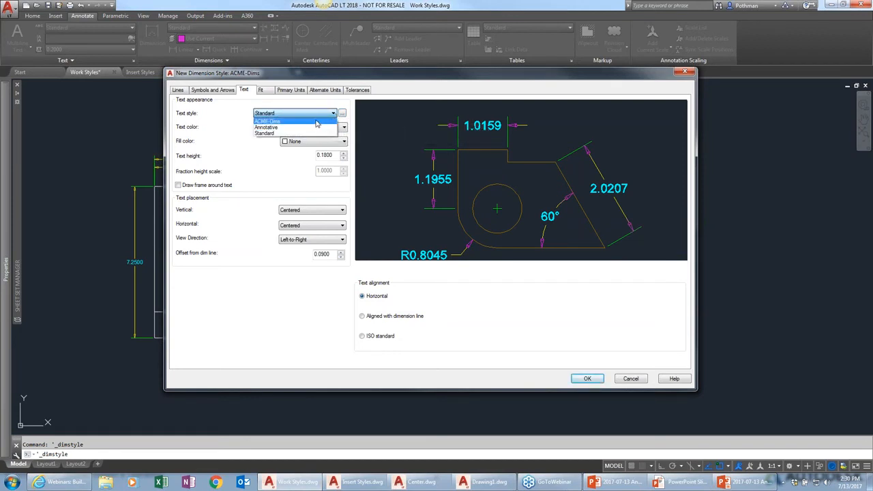
pyautogui.click(316, 122)
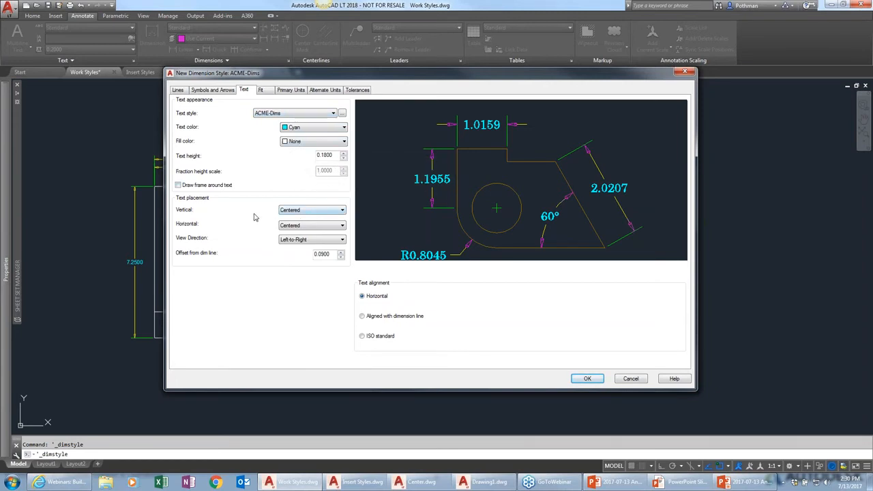
# Set the primary linear unit format of the ACME-Dims style to Architectural
pyautogui.click(261, 91)
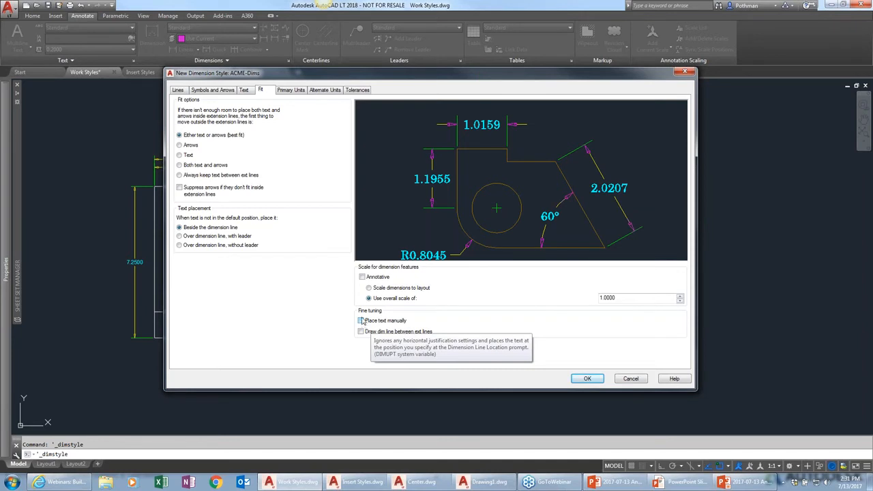
pyautogui.click(298, 91)
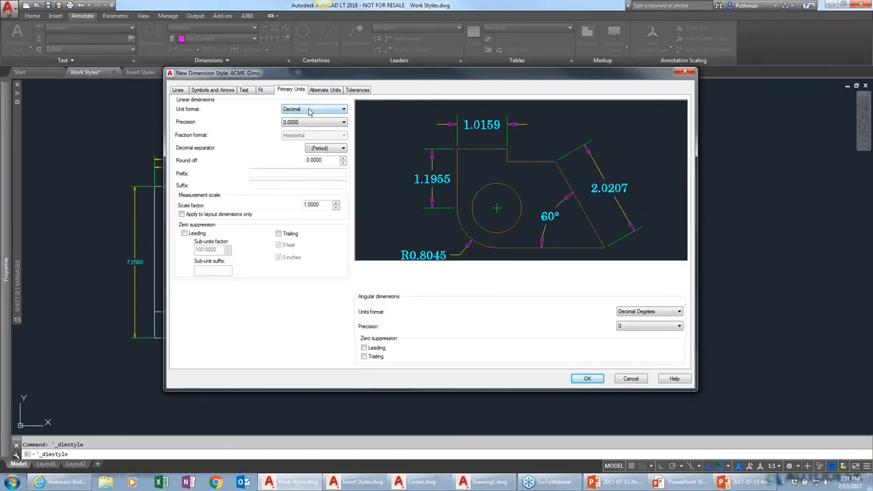
pyautogui.click(309, 111)
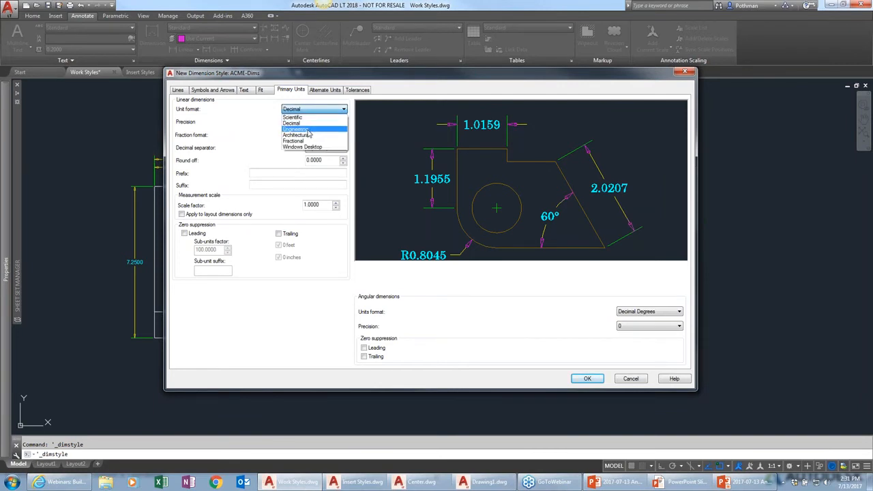
pyautogui.click(308, 135)
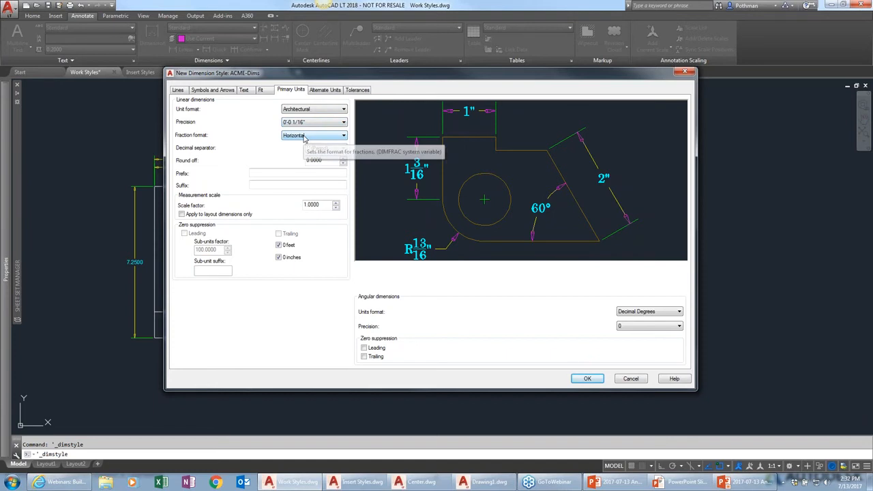
# Set the fraction format to Diagonal
pyautogui.click(305, 137)
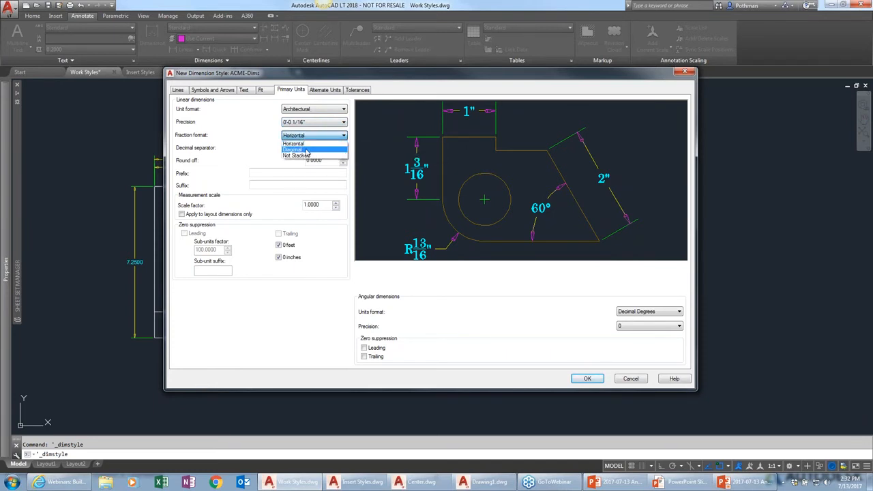
pyautogui.click(307, 150)
pyautogui.click(308, 139)
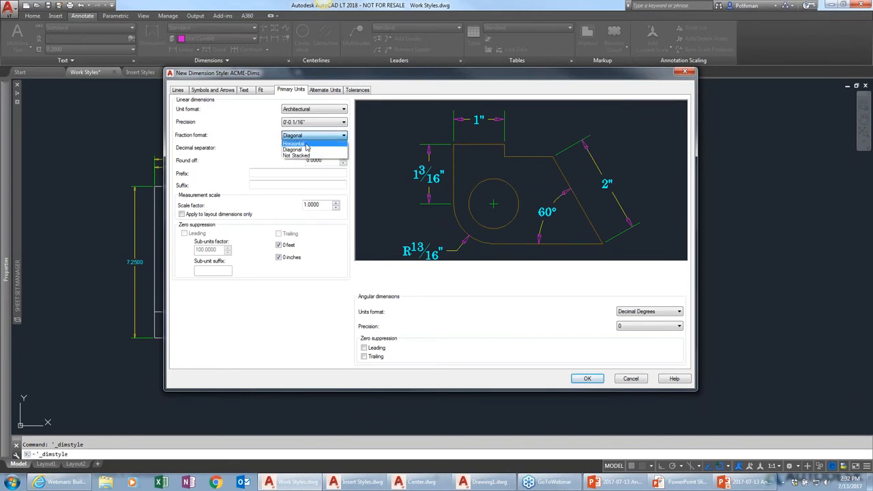
pyautogui.click(307, 145)
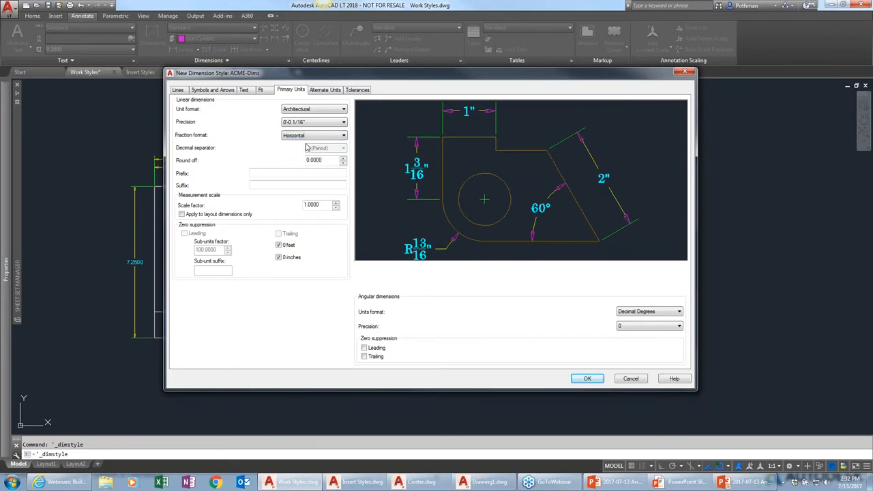
pyautogui.click(307, 139)
pyautogui.click(304, 150)
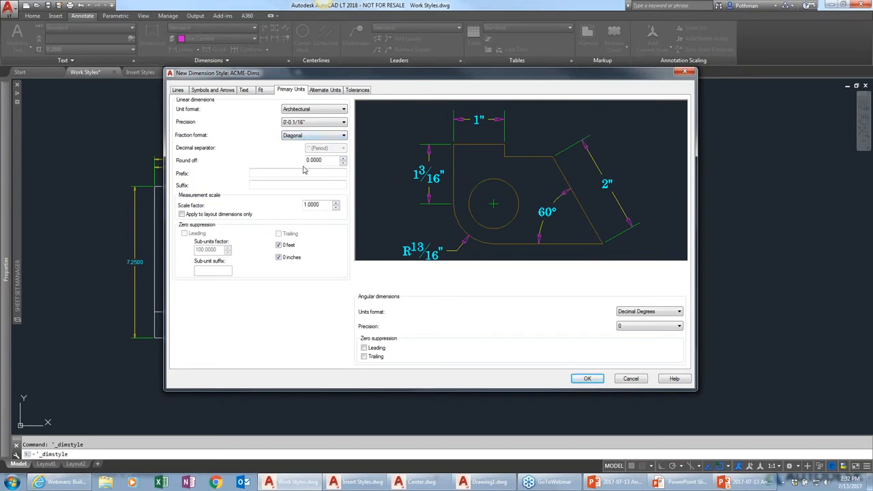
# Review the angular dimension unit format options
pyautogui.doubleClick(329, 161)
pyautogui.click(646, 314)
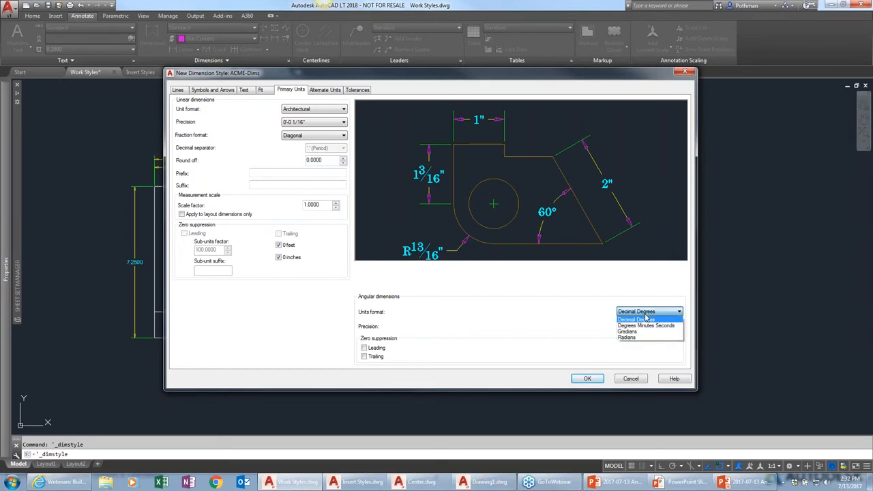
pyautogui.click(646, 319)
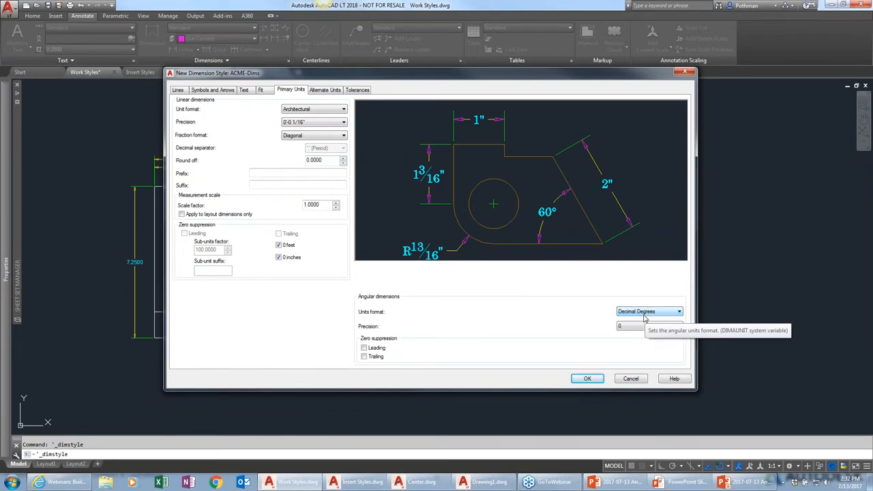
pyautogui.click(645, 314)
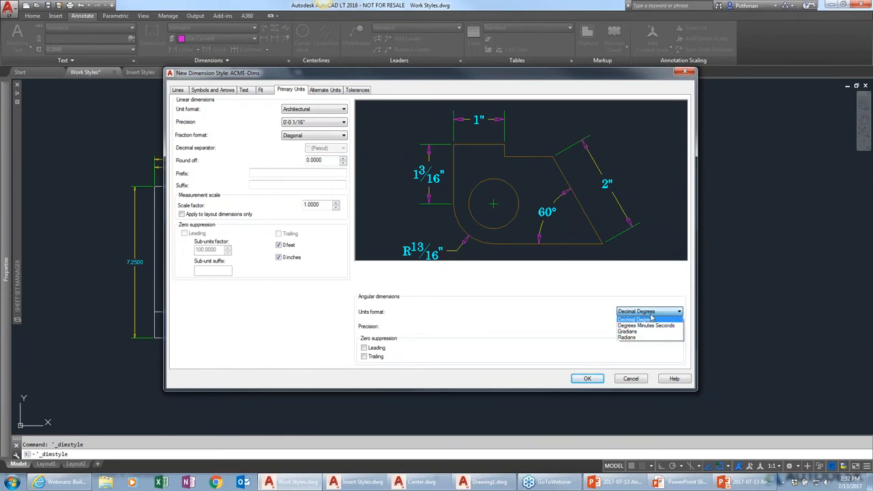
pyautogui.click(654, 315)
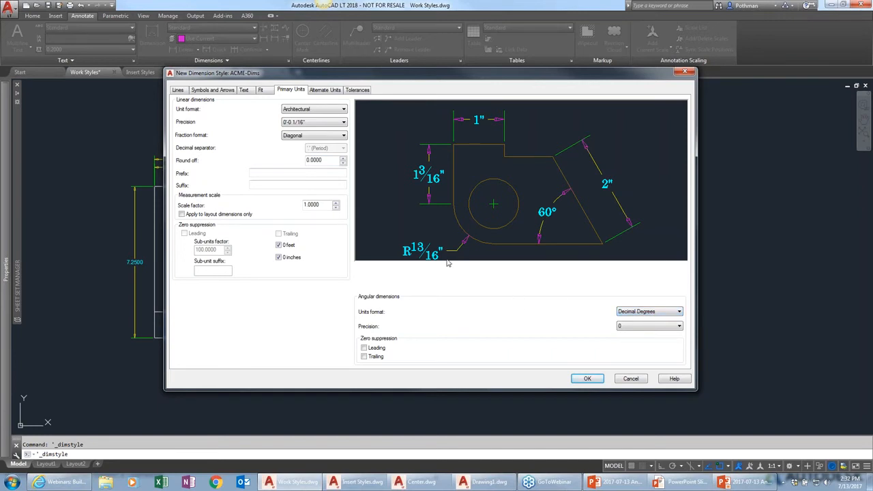
# Turn on display of alternate units, save the ACME-Dims style and close the Dimension Style Manager
pyautogui.click(331, 91)
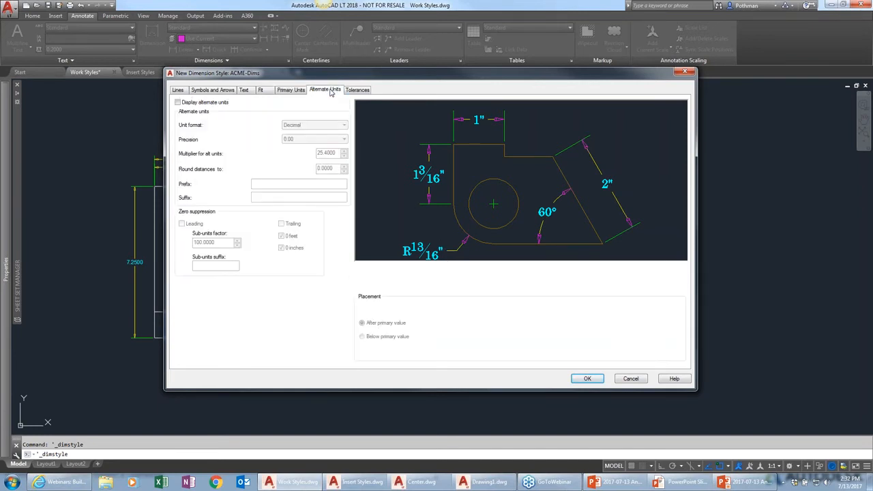
pyautogui.click(177, 102)
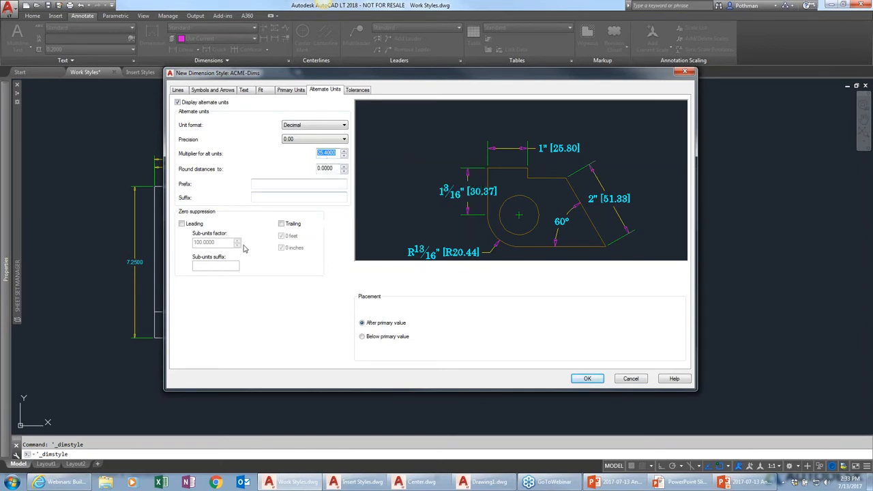
pyautogui.click(359, 91)
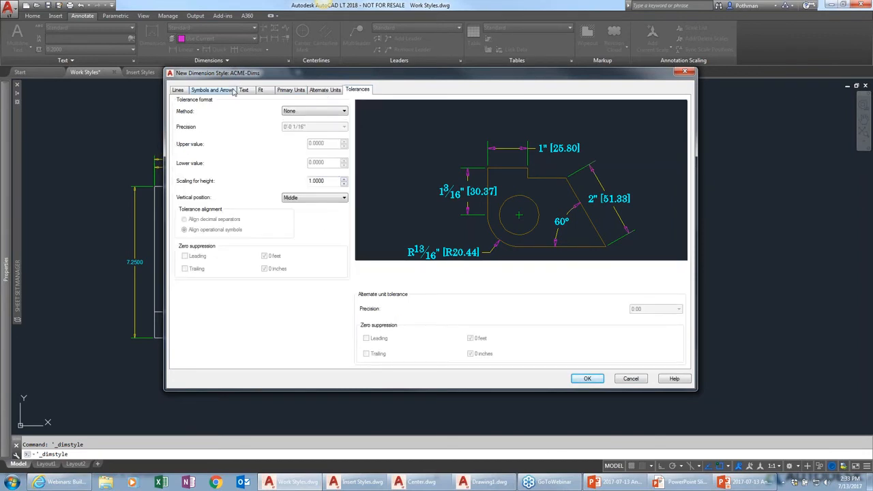
pyautogui.click(584, 379)
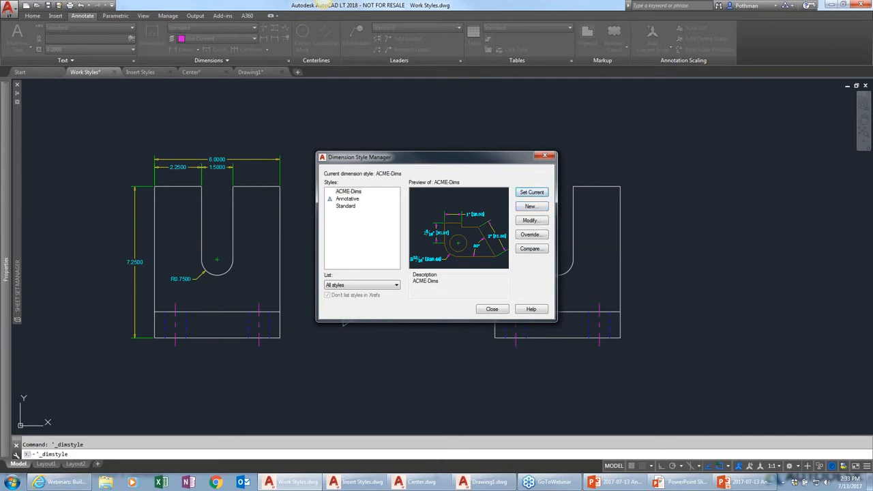
pyautogui.click(489, 312)
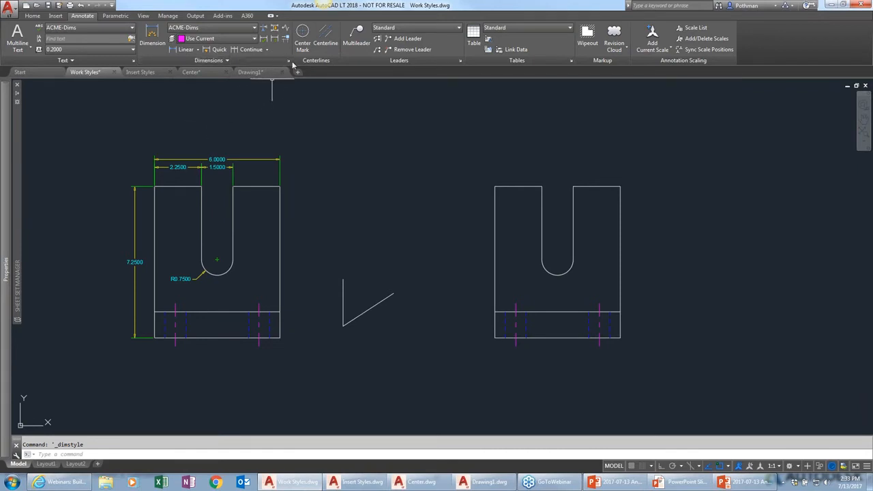
# Add a linear dimension across the top of the right part's left leg
pyautogui.click(268, 50)
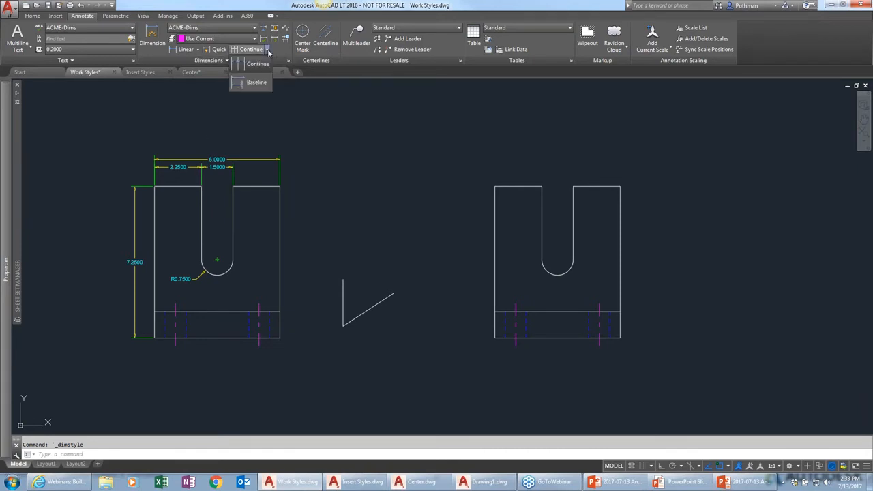
pyautogui.click(228, 61)
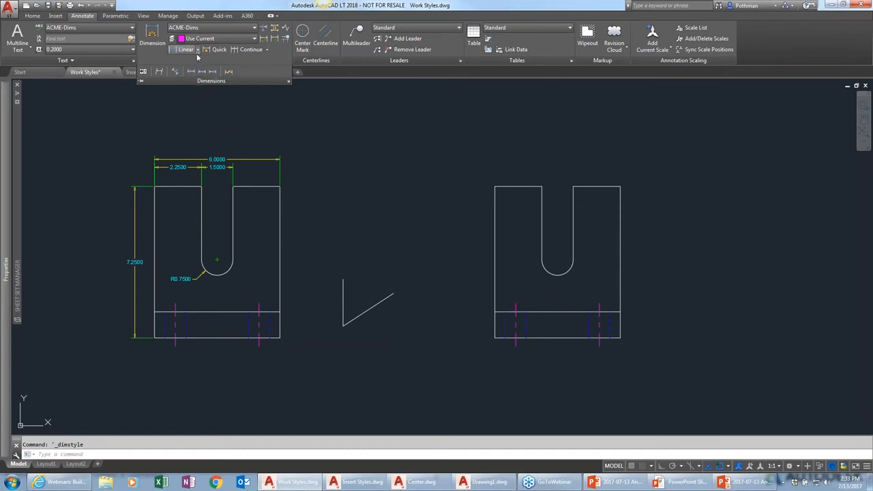
pyautogui.click(198, 50)
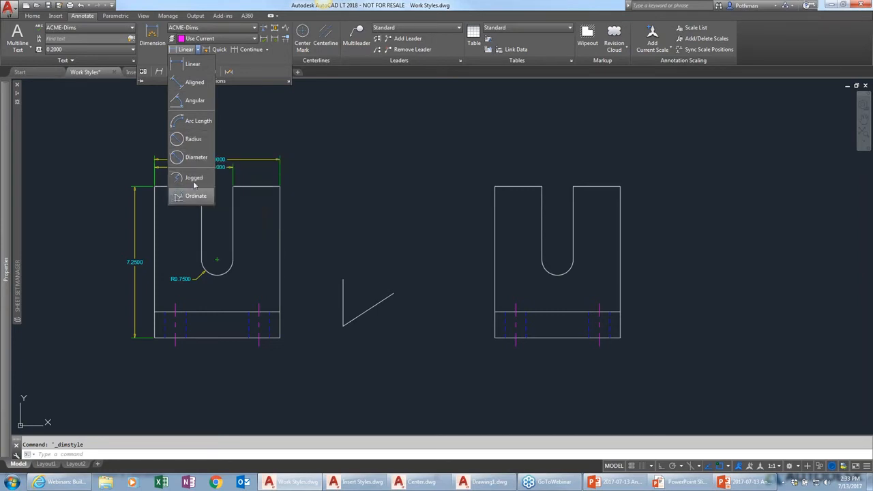
pyautogui.click(200, 69)
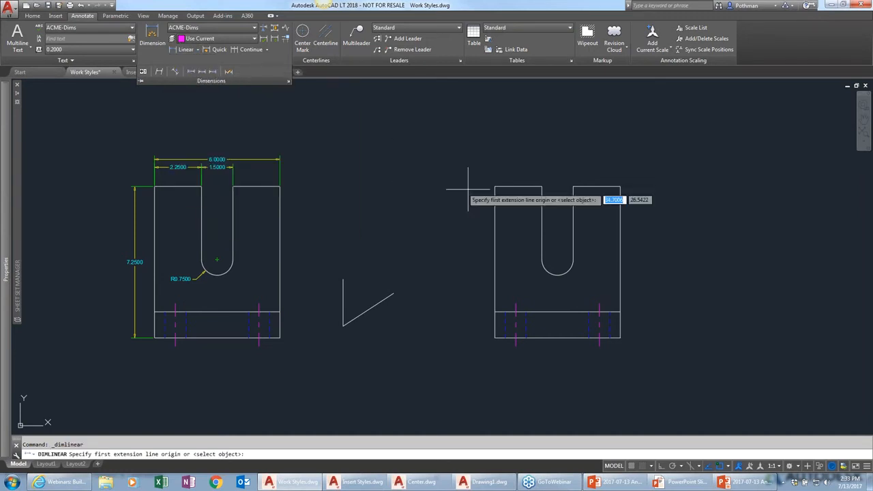
pyautogui.click(496, 185)
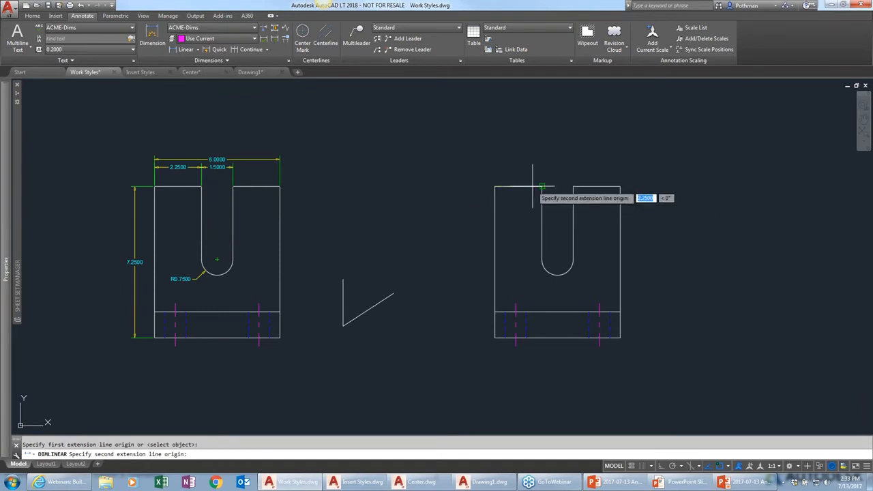
pyautogui.click(542, 186)
pyautogui.click(530, 167)
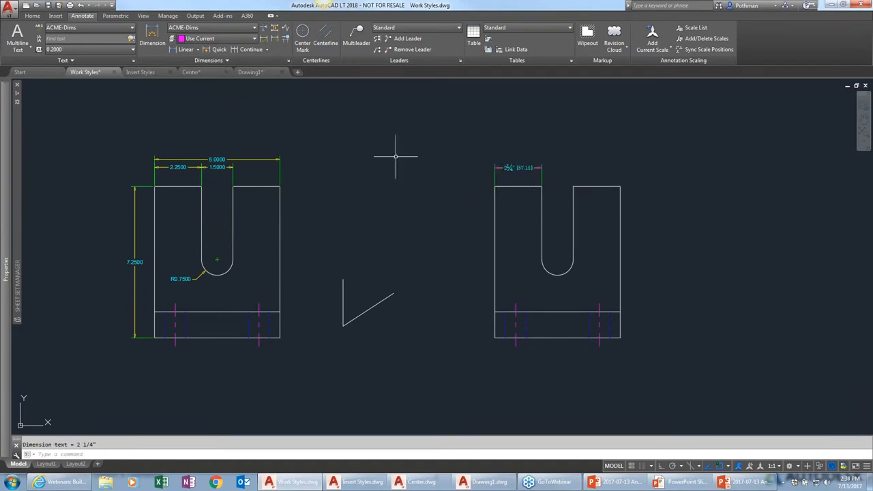
# Add a linear dimension across the top of the right part's right leg
pyautogui.scroll(5, 531, 185)
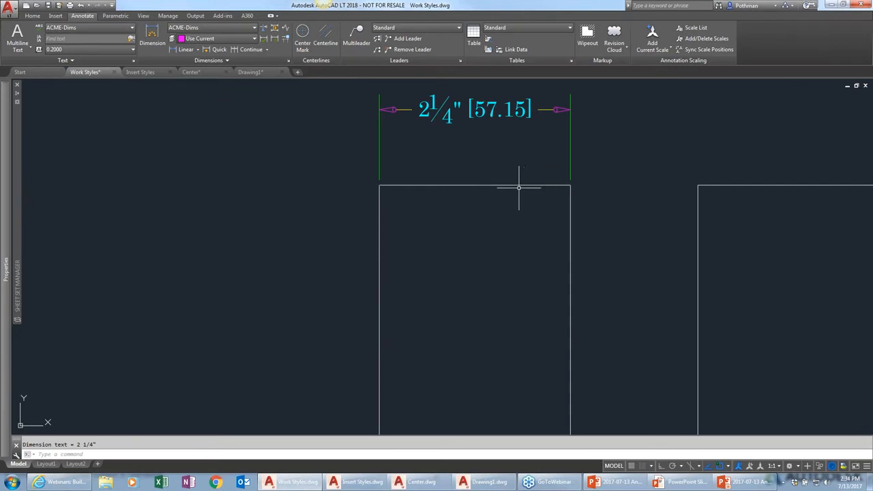
pyautogui.moveTo(521, 185); pyautogui.dragTo(470, 224, button='middle')
pyautogui.scroll(2, 445, 136)
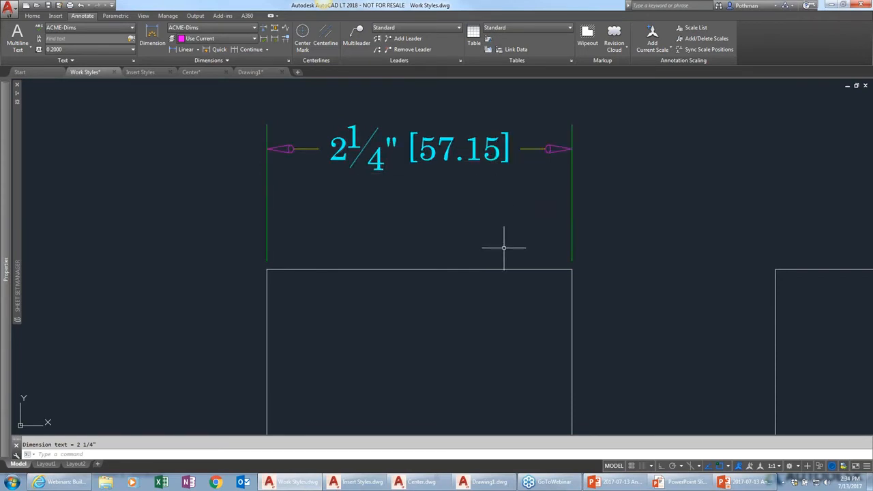
pyautogui.scroll(-4, 506, 247)
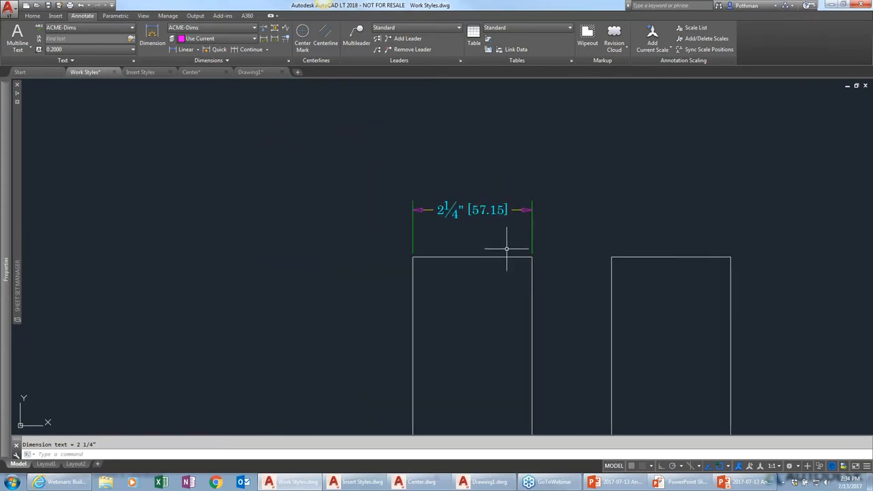
pyautogui.scroll(-2, 506, 248)
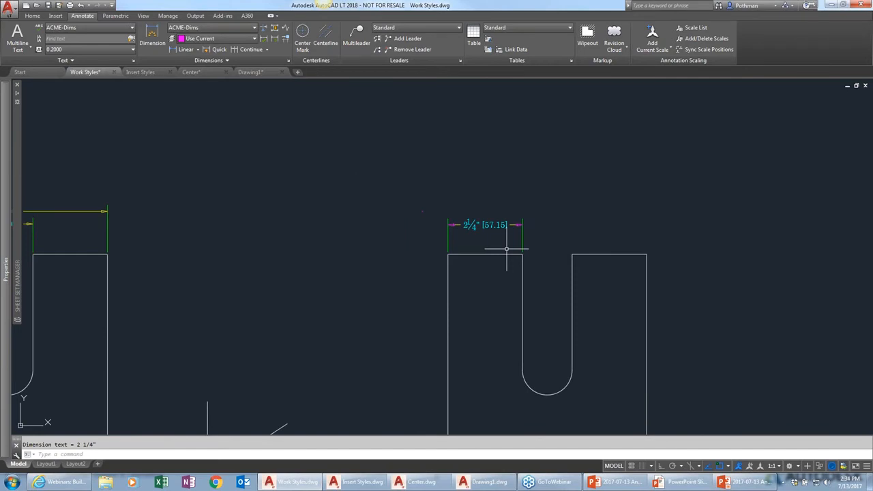
pyautogui.click(182, 49)
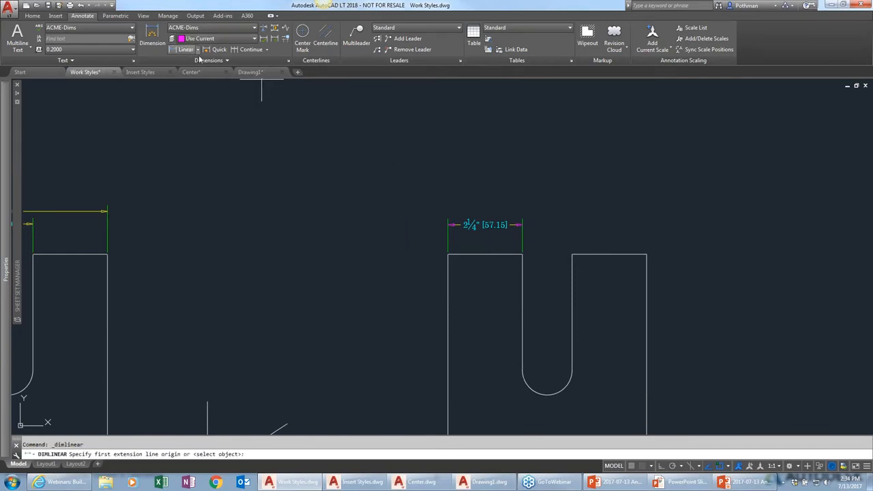
pyautogui.click(572, 255)
pyautogui.click(646, 255)
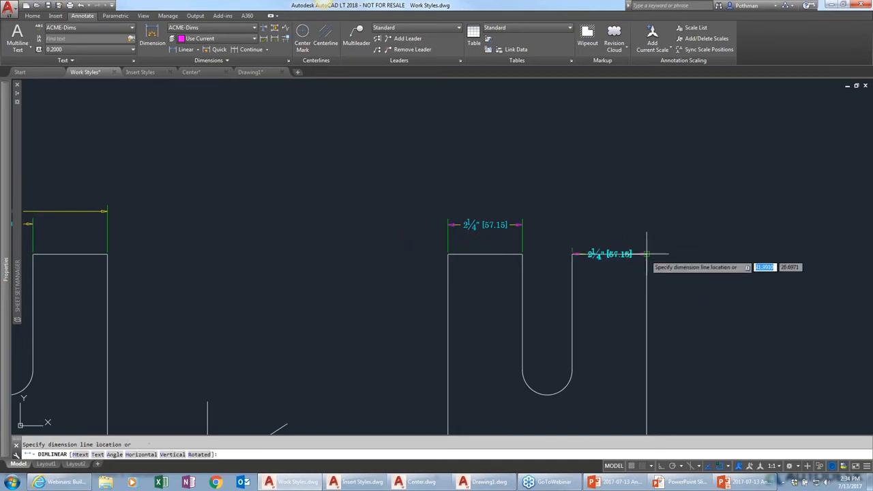
pyautogui.click(637, 228)
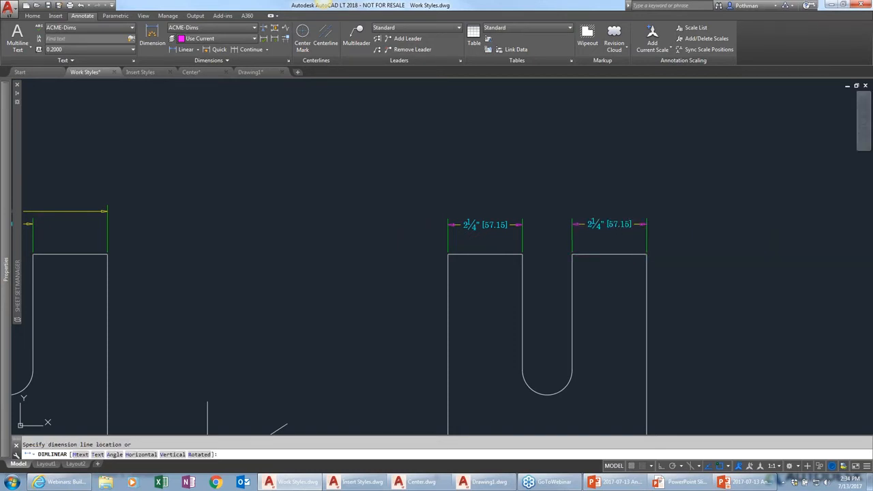
# Delete both new linear dimensions
pyautogui.click(678, 243)
pyautogui.click(475, 203)
pyautogui.press('Delete')
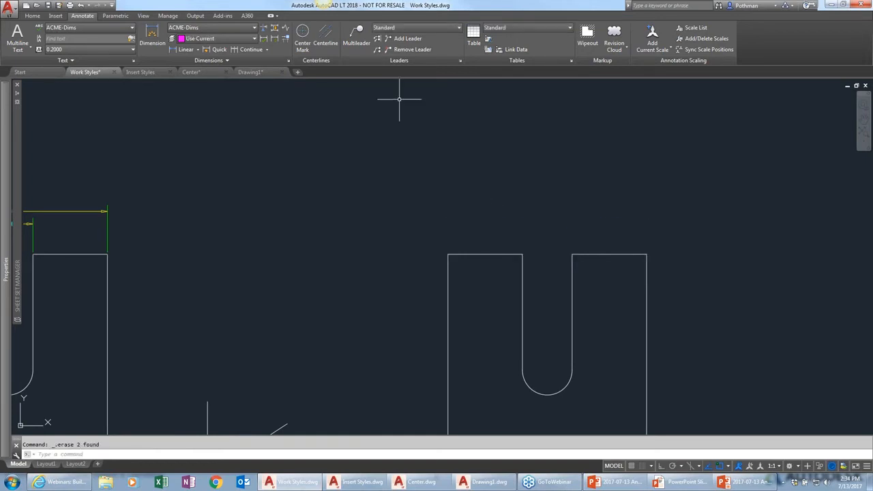
# Dimension the widths across the tops of both legs of the right part with the Dimension command
pyautogui.click(152, 34)
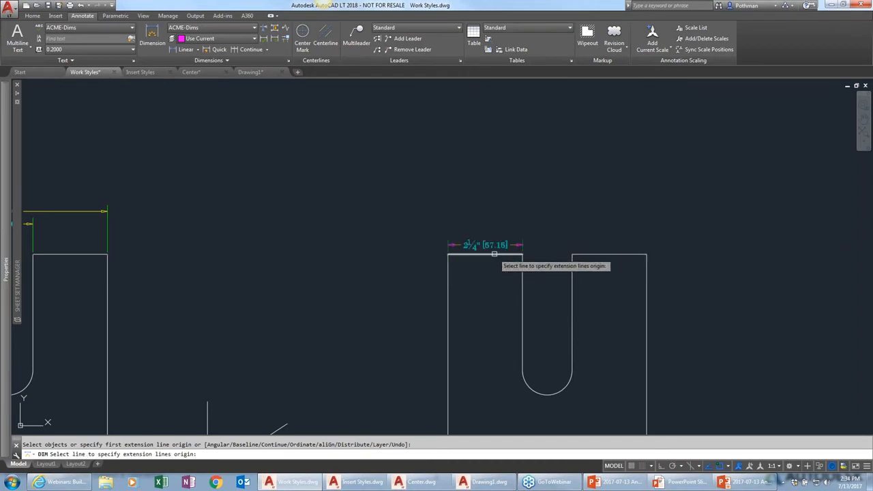
pyautogui.click(494, 254)
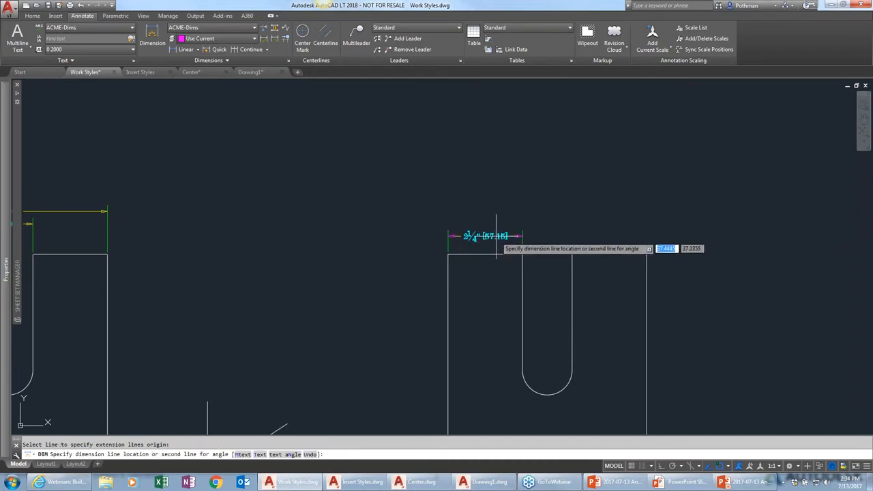
pyautogui.click(497, 230)
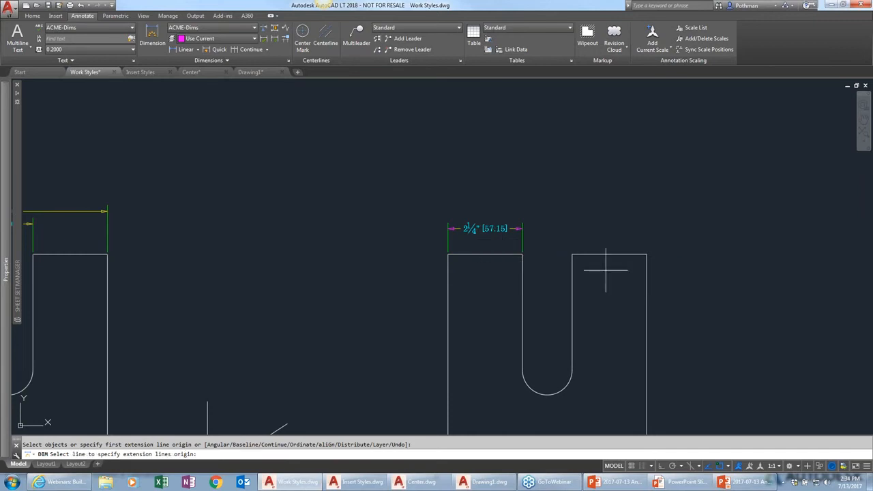
pyautogui.click(621, 254)
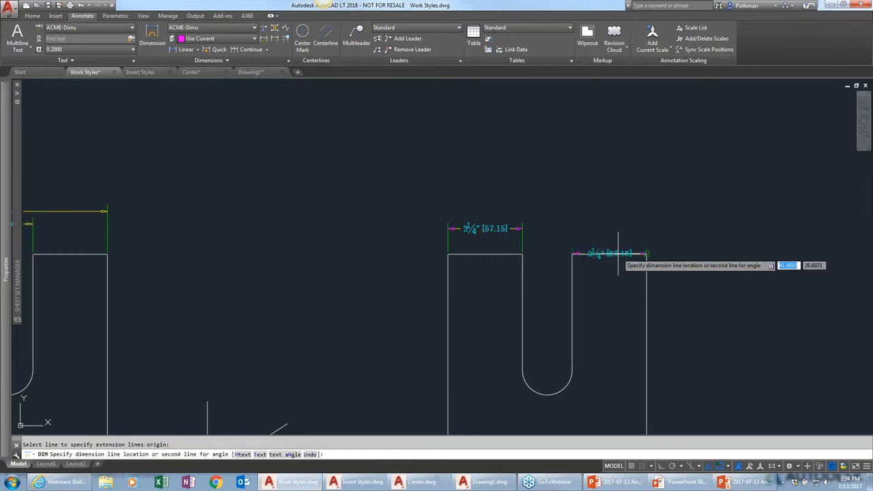
pyautogui.click(523, 229)
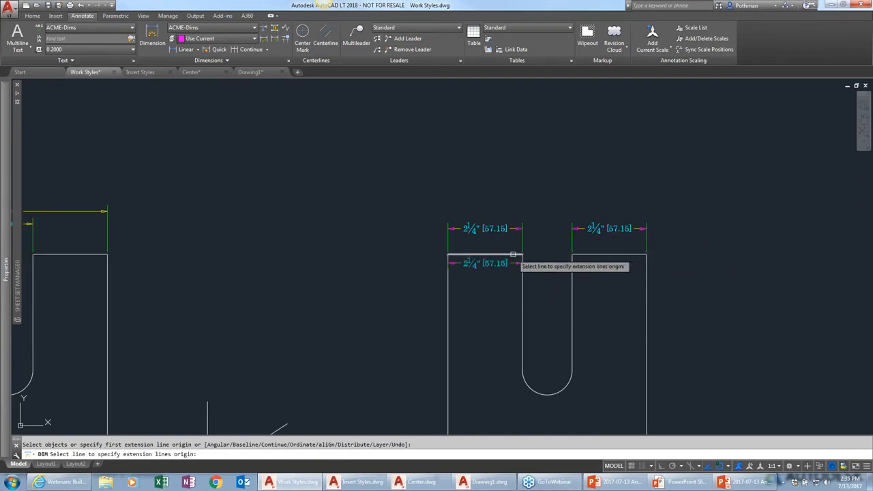
# Add an overall width dimension spanning the right part's full top, placed above the leg dimensions
pyautogui.click(455, 258)
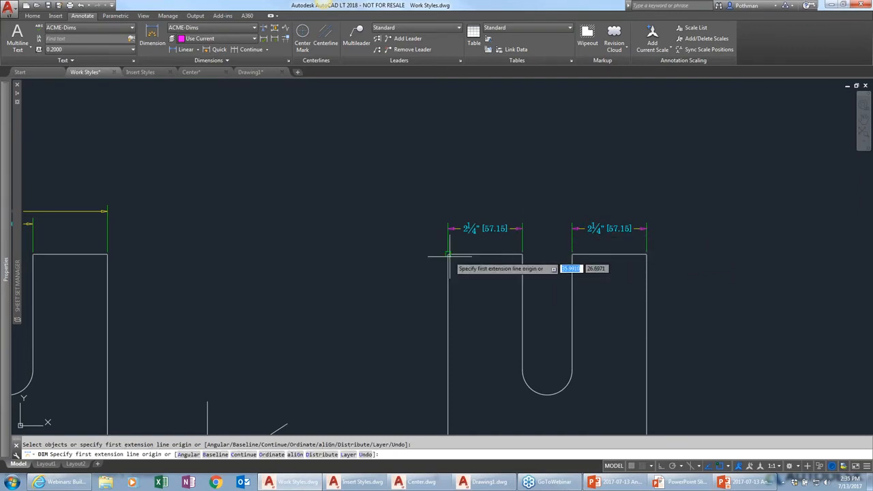
pyautogui.click(647, 254)
pyautogui.click(645, 202)
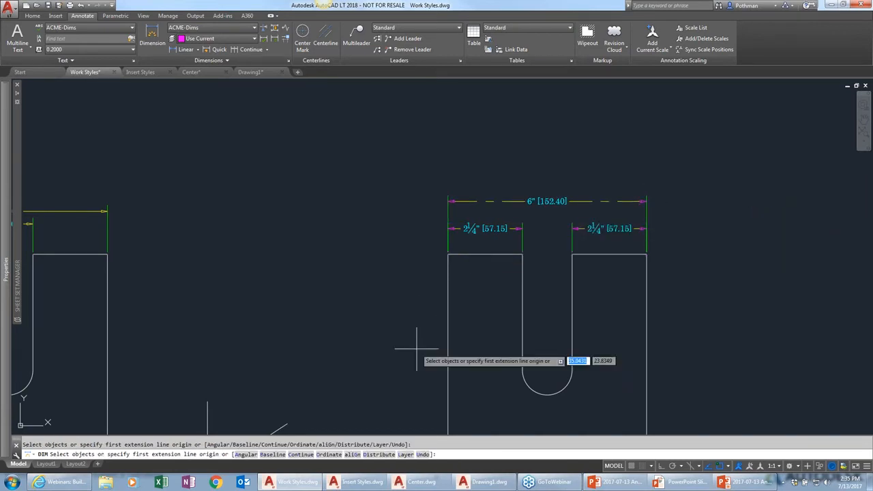
# Dimension the right part's height along its left edge, placing the dimension left of the part
pyautogui.moveTo(419, 277); pyautogui.dragTo(391, 173, button='middle')
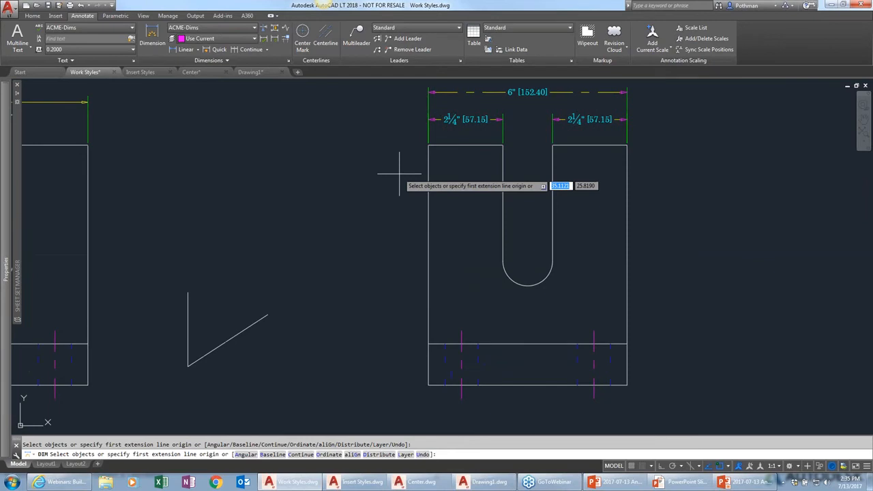
pyautogui.click(428, 212)
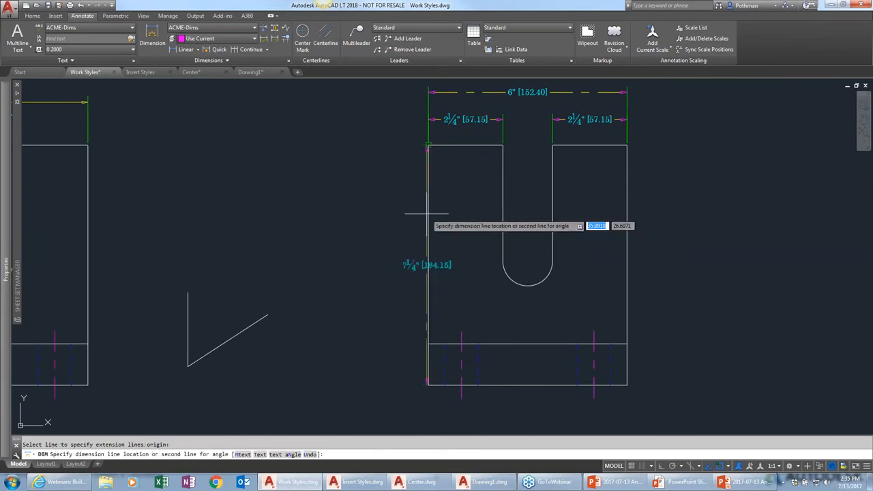
pyautogui.click(390, 212)
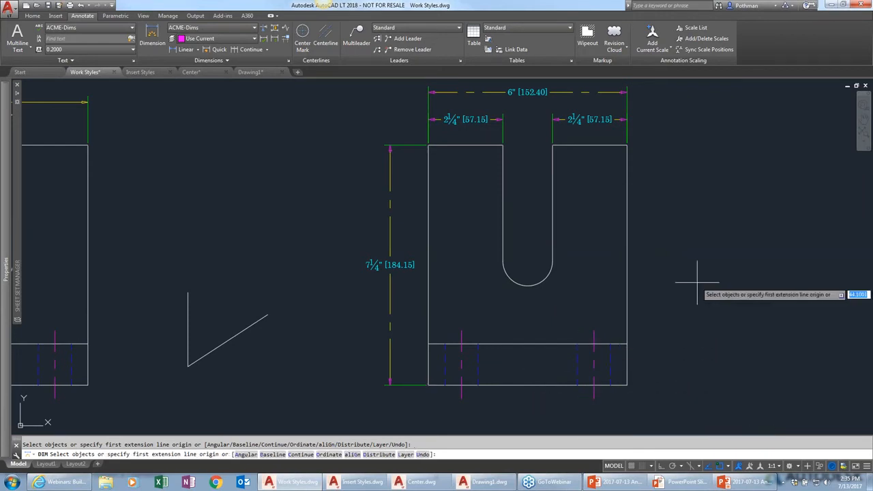
# Add a radius dimension to the rounded end of the slot, placing its text below-left of the arc
pyautogui.click(525, 286)
pyautogui.click(525, 286)
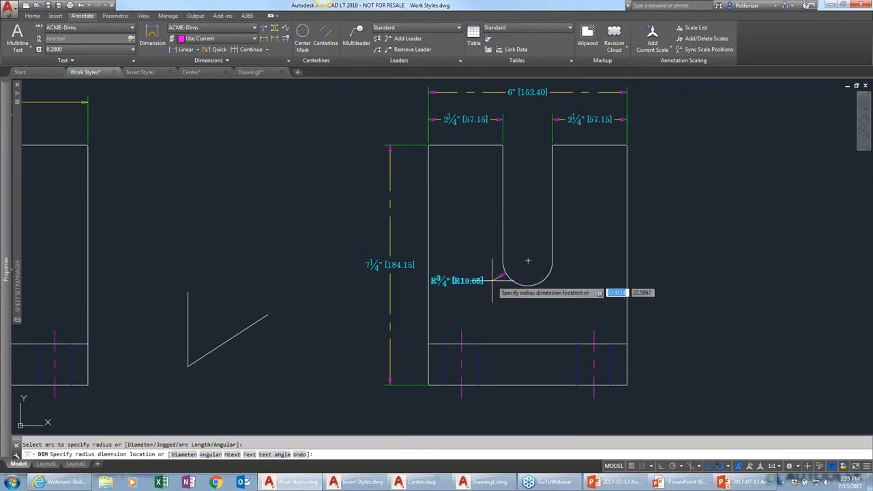
pyautogui.click(495, 290)
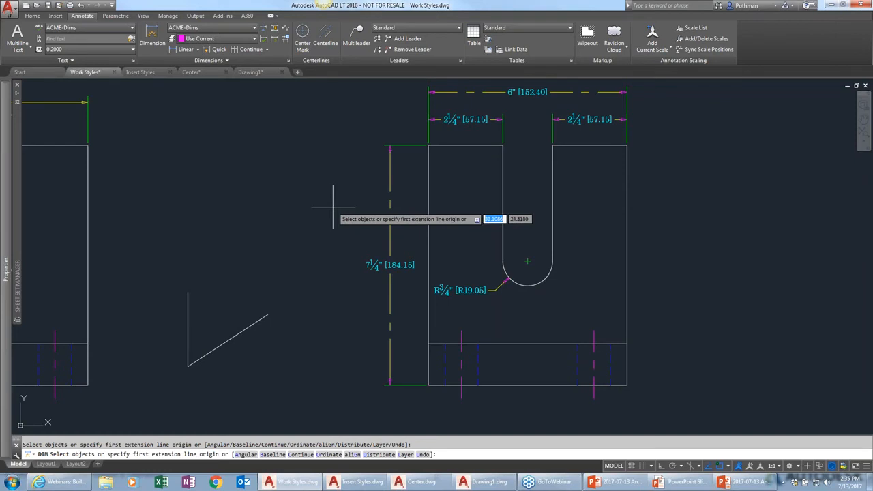
pyautogui.press('Return')
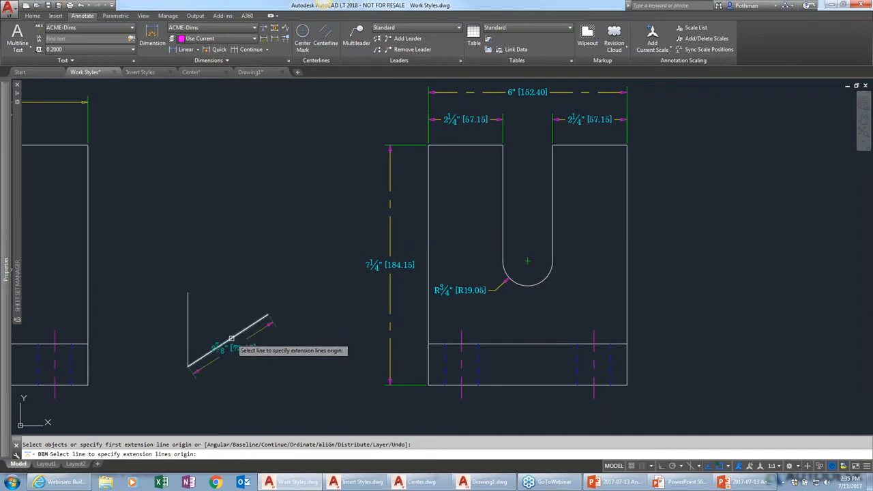
# Dimension the angle between the angled line and the vertical line beside the right part, then exit the command
pyautogui.click(231, 339)
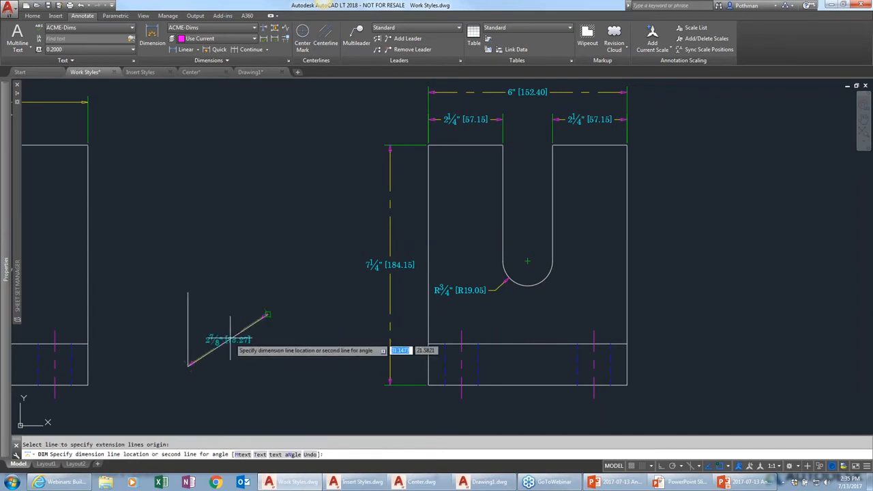
pyautogui.click(188, 319)
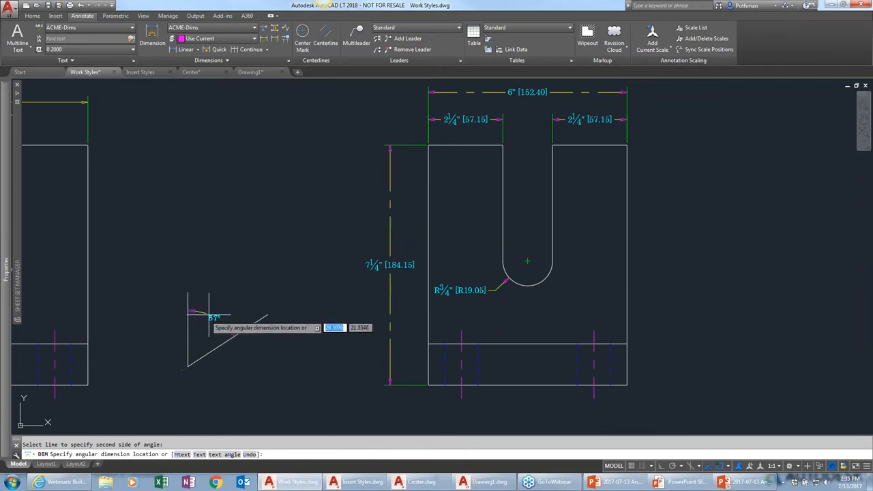
pyautogui.click(215, 310)
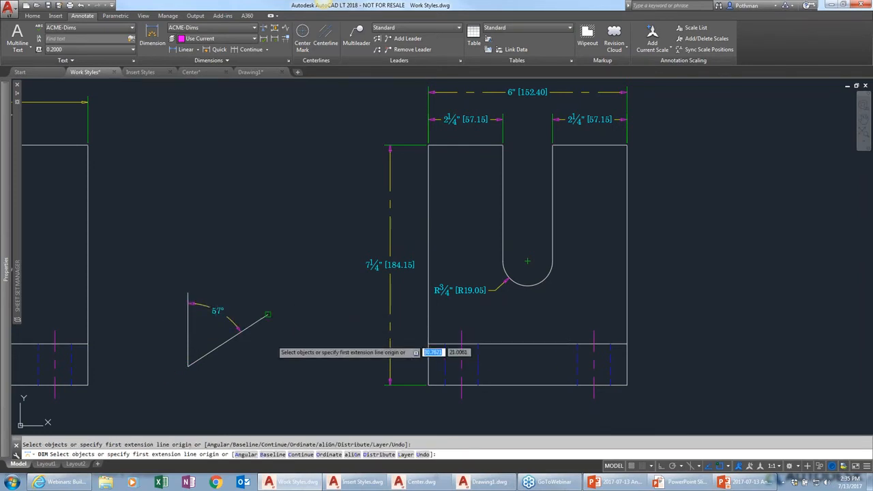
pyautogui.press('Escape')
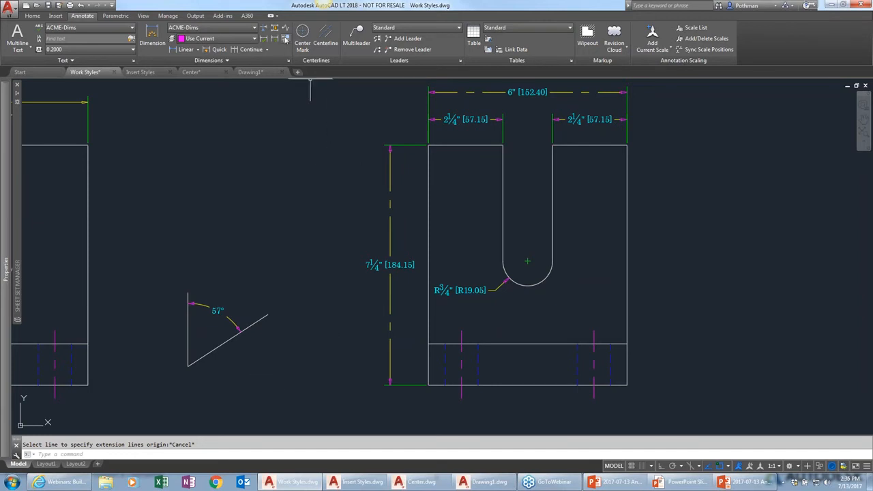
# Set the dimension layer override to the dims layer
pyautogui.scroll(-3, 425, 228)
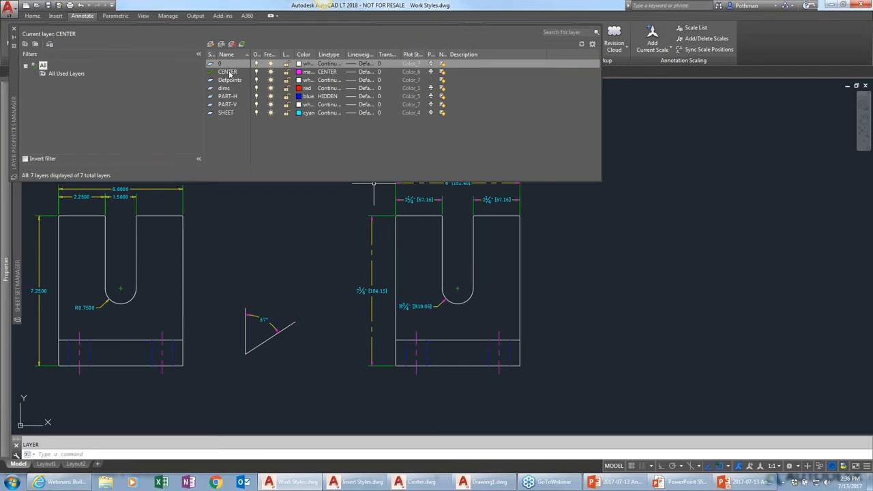
pyautogui.click(14, 29)
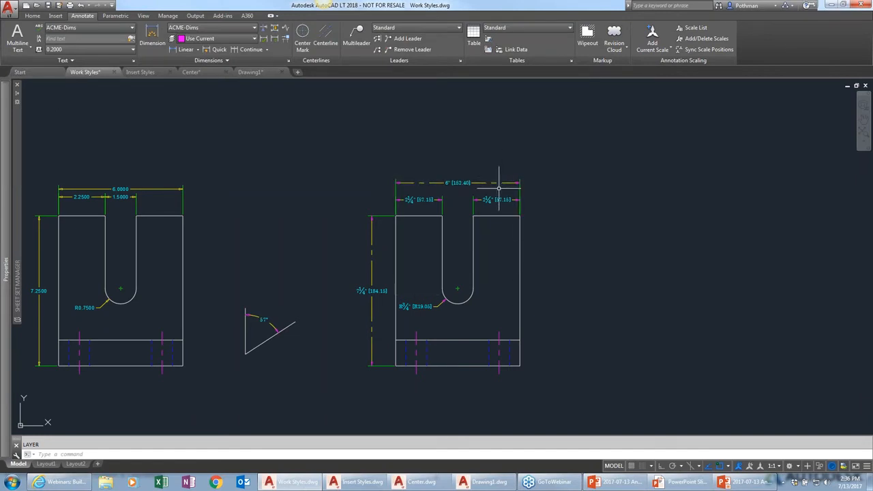
pyautogui.click(255, 39)
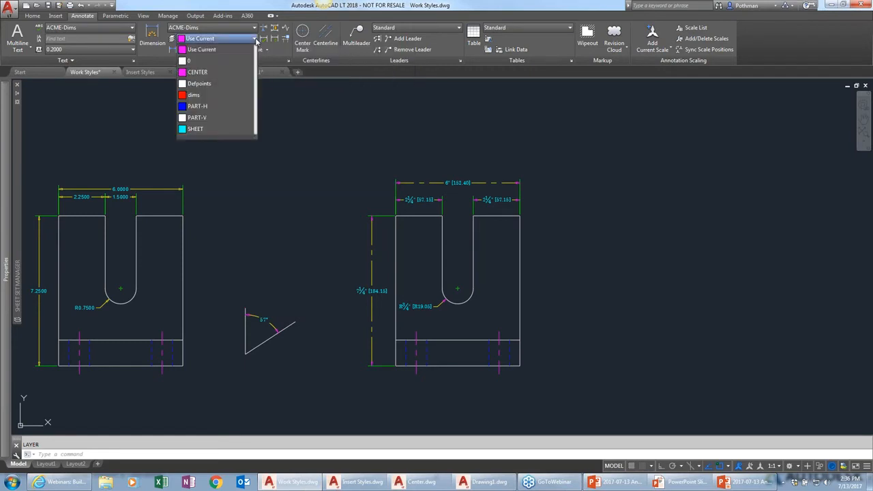
pyautogui.click(195, 95)
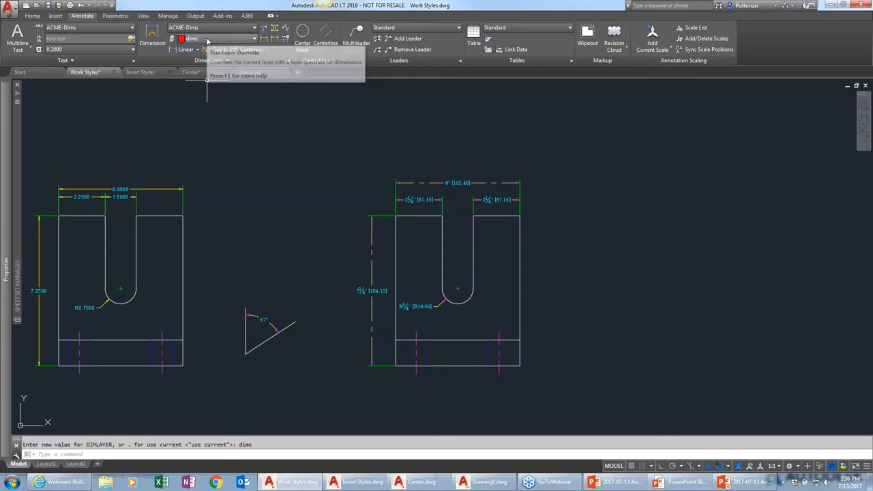
# Dimension the right part's height along its right edge, placing the dimension right of the part
pyautogui.click(152, 39)
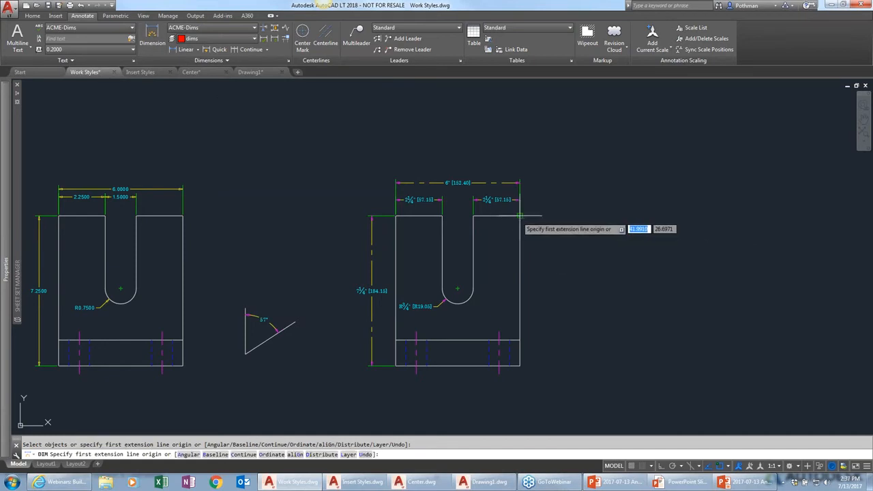
pyautogui.click(520, 232)
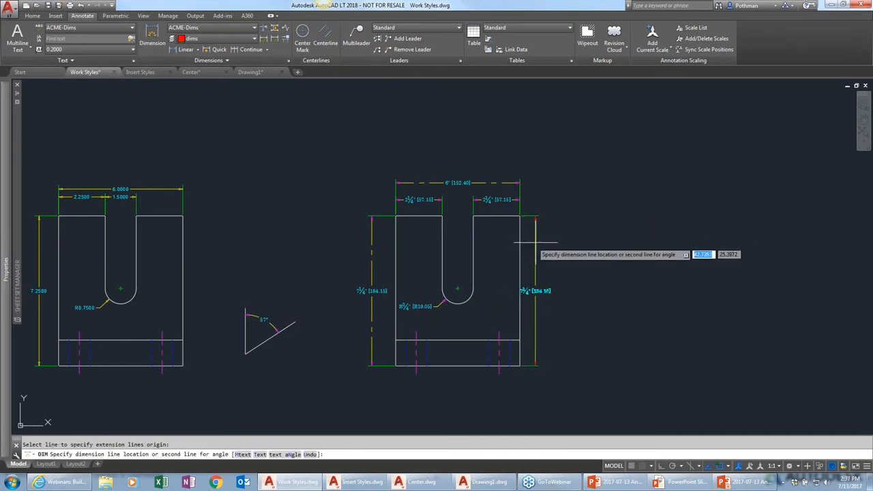
pyautogui.click(545, 249)
pyautogui.press('Escape')
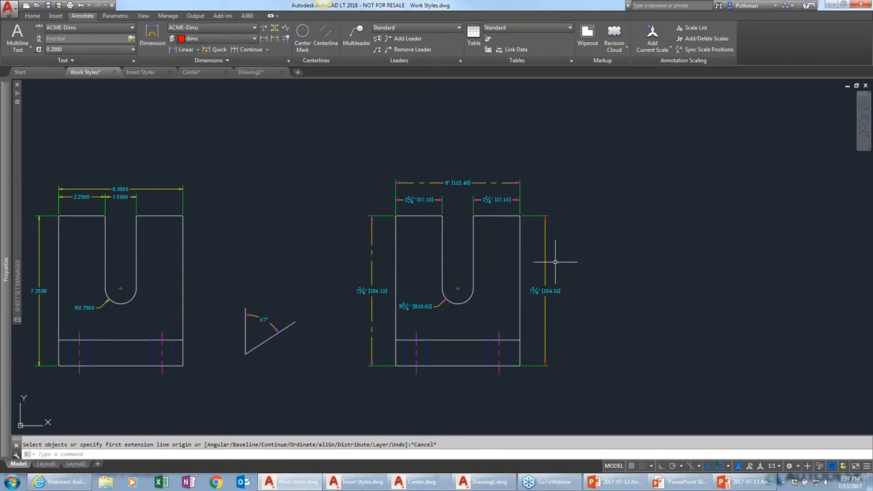
# Inspect the properties of the new right-edge height dimension
pyautogui.click(542, 290)
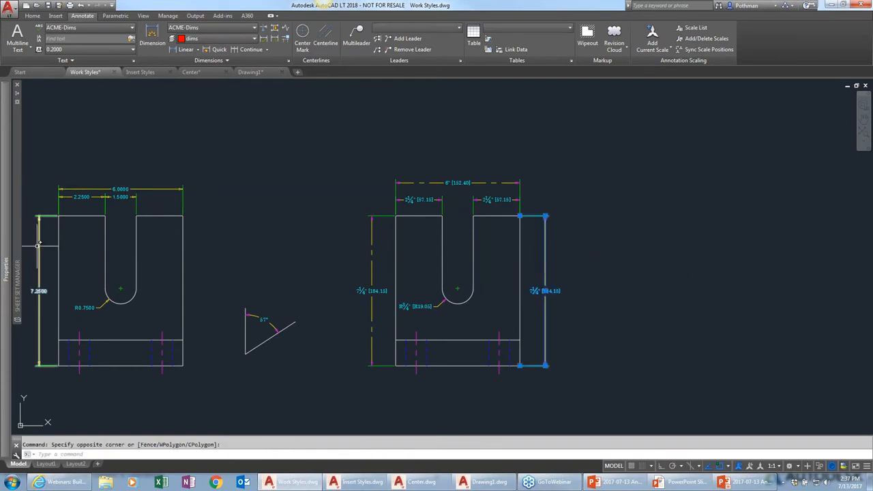
pyautogui.moveTo(7, 259)
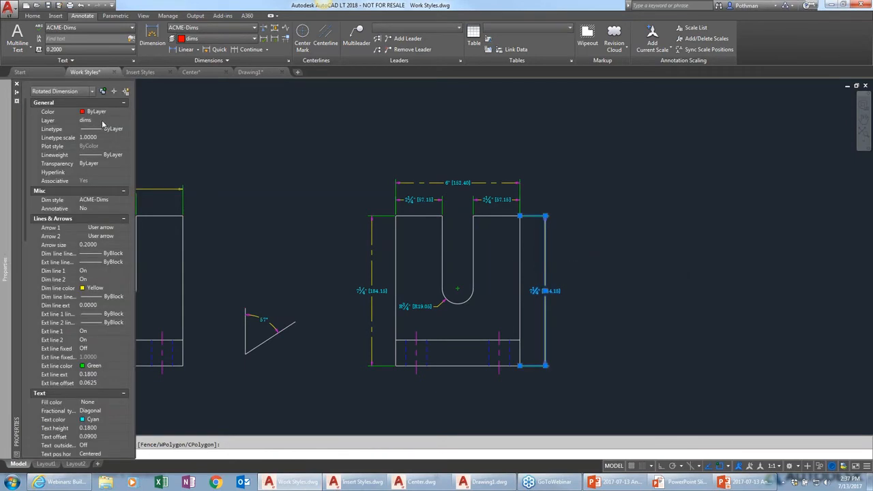
pyautogui.press('Escape')
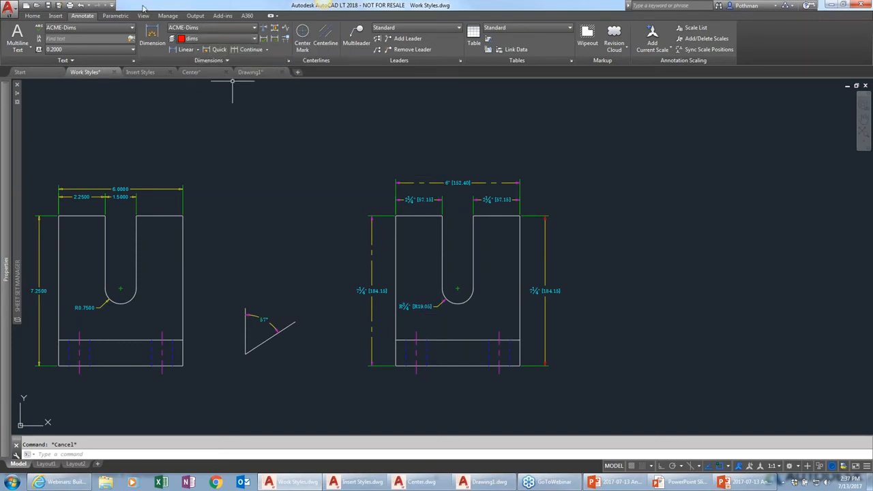
# Add a linear dimension along the bottom edge from the lower-left corner to the first hole line
pyautogui.click(152, 35)
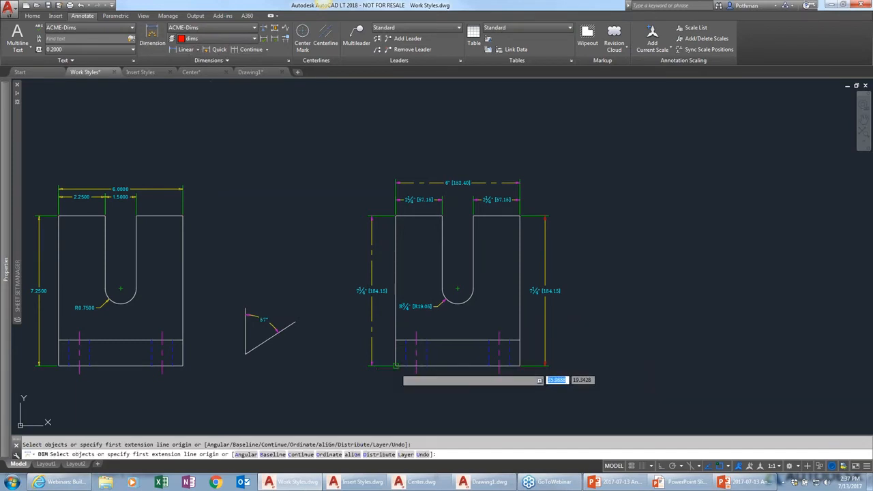
pyautogui.click(396, 366)
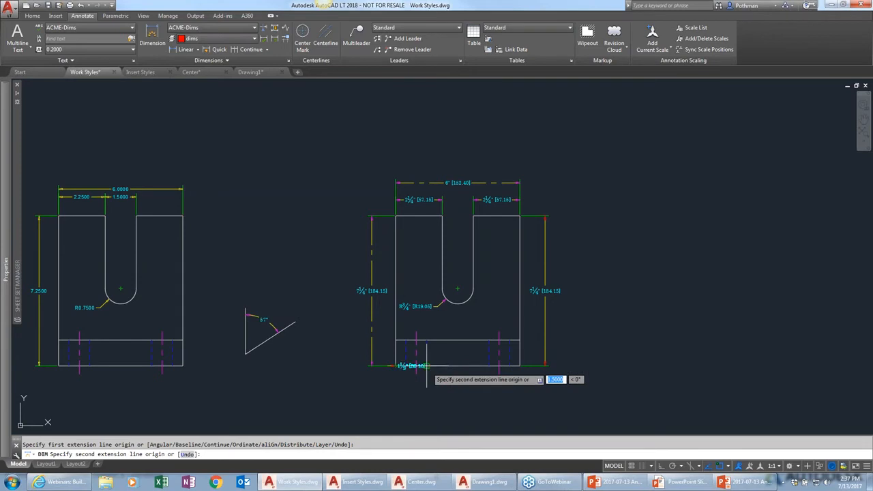
pyautogui.click(427, 366)
pyautogui.click(426, 384)
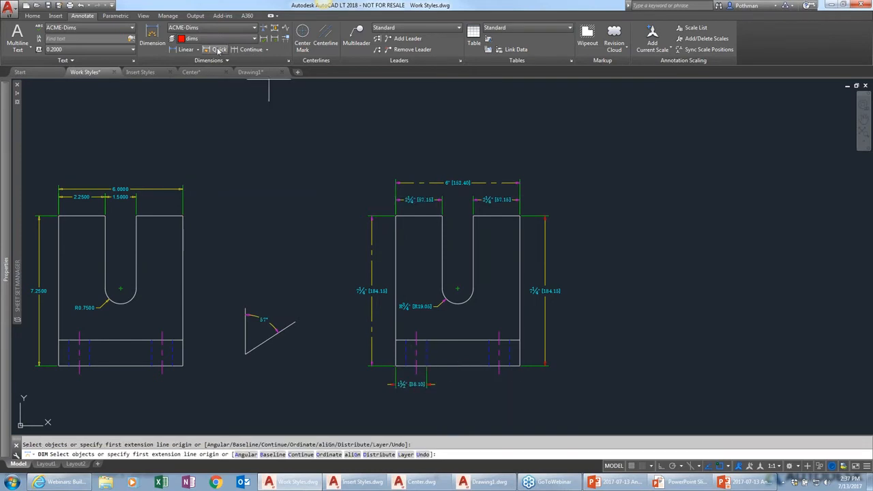
# Continue the bottom dimension chain to the next hole line and then to the lower-right corner
pyautogui.click(250, 49)
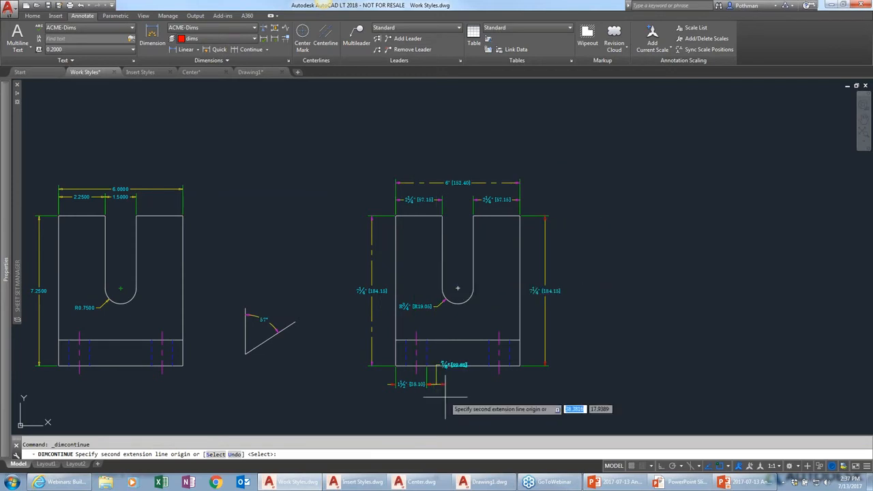
pyautogui.click(489, 366)
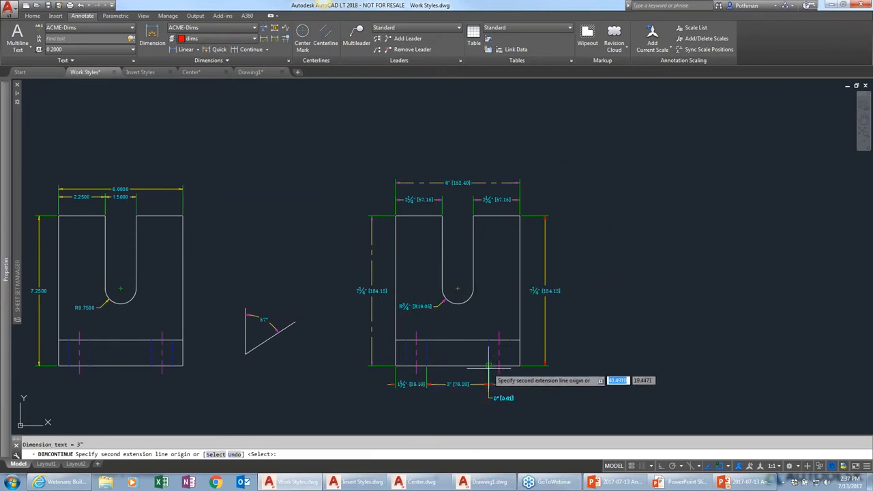
pyautogui.click(546, 366)
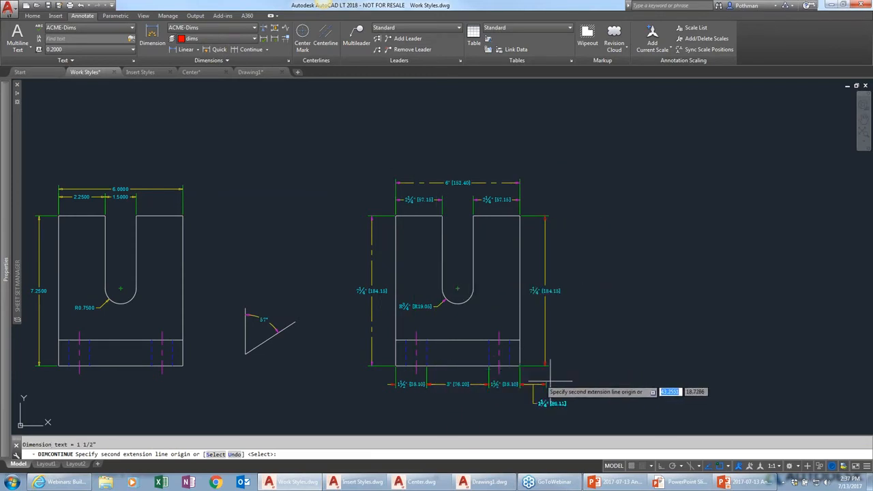
pyautogui.press('Return')
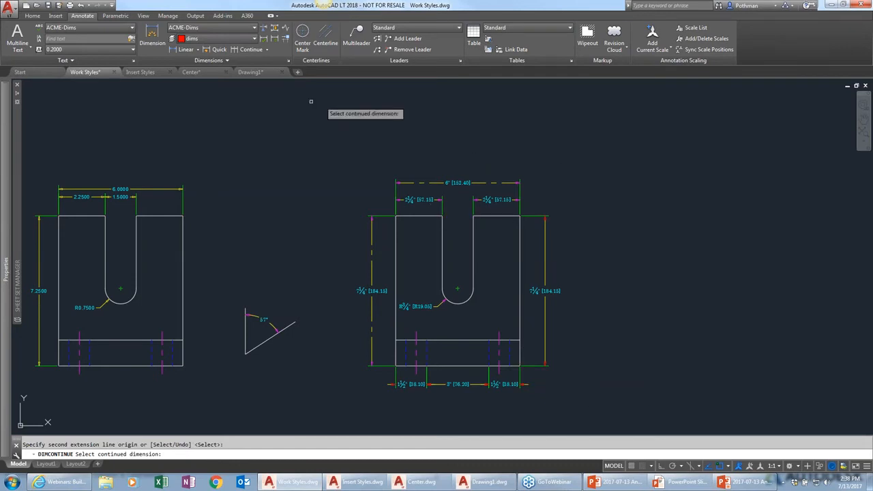
pyautogui.press('Escape')
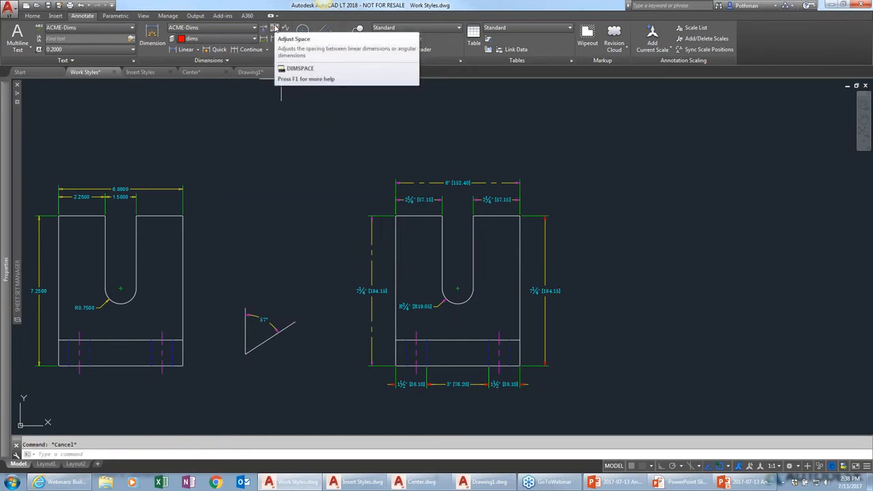
# Automatically space the overall width dimension from the top-left slot-offset dimension using Adjust Space
pyautogui.click(276, 28)
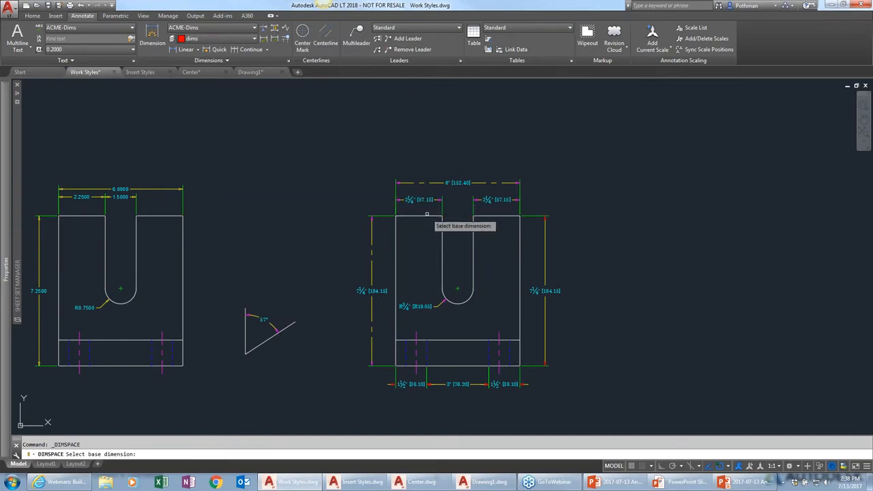
pyautogui.click(440, 200)
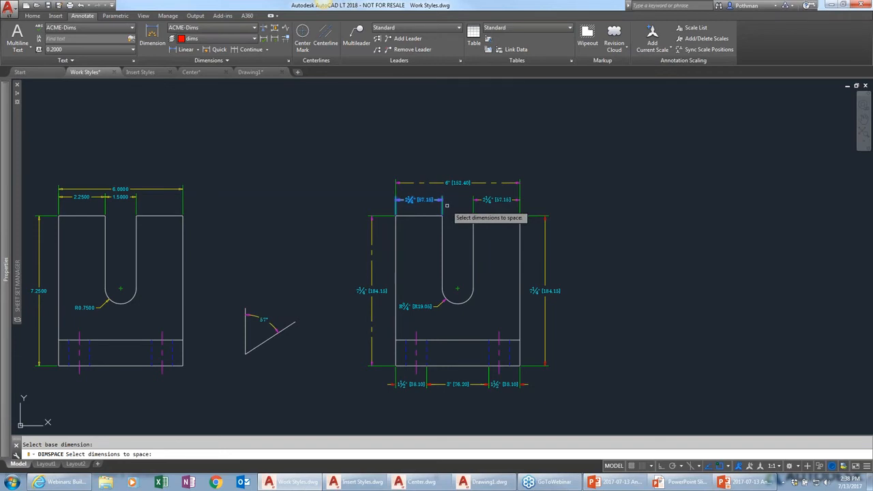
pyautogui.click(429, 188)
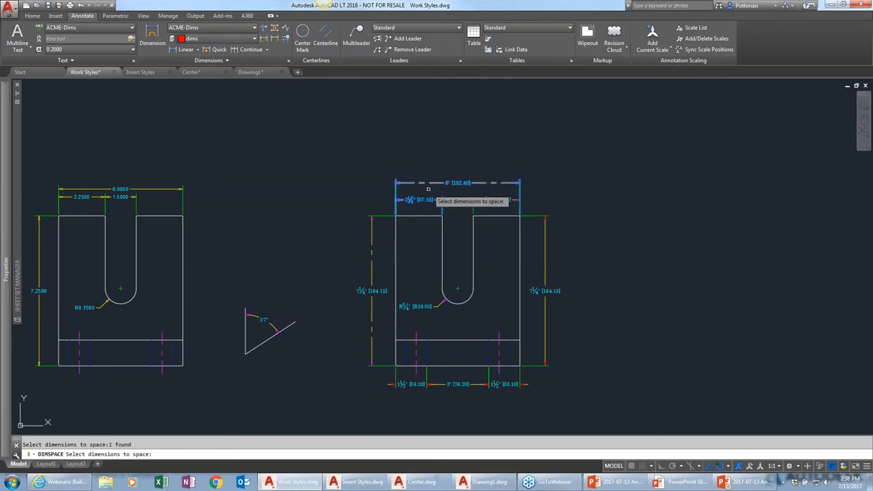
pyautogui.press('Return')
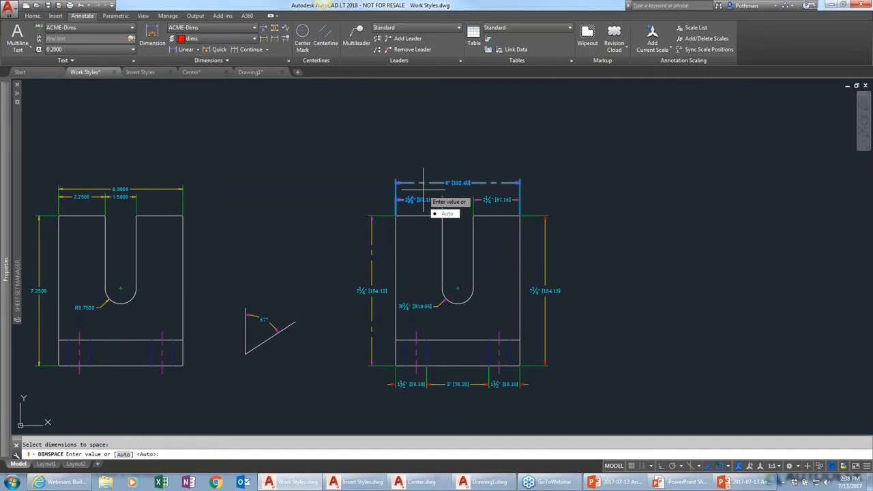
pyautogui.press('Return')
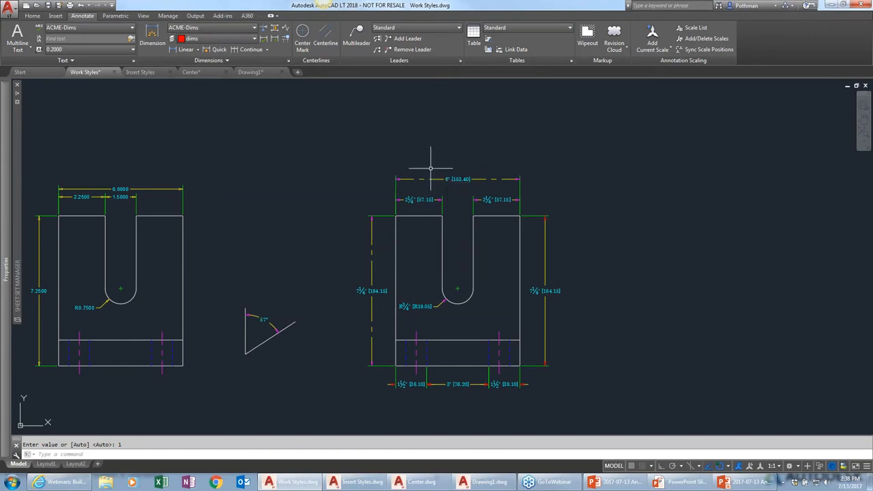
# Respace the overall width dimension from the top-left slot-offset dimension at a distance of 0.5
pyautogui.click(272, 27)
pyautogui.click(410, 199)
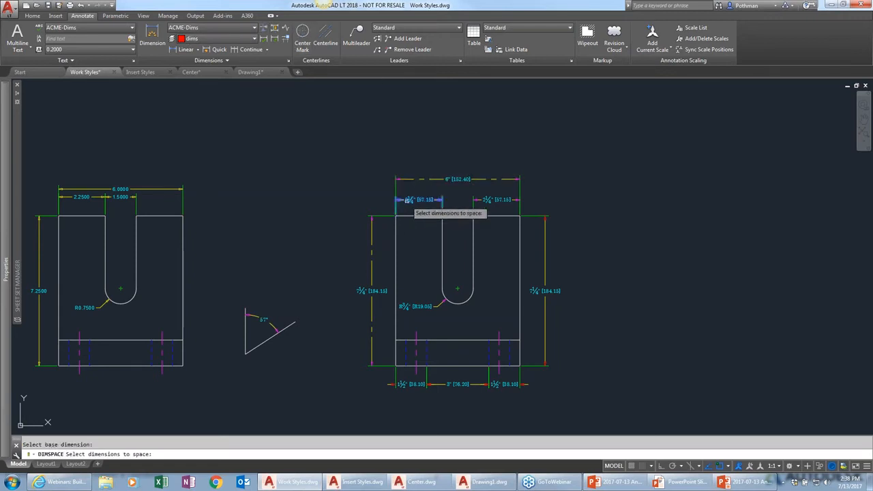
pyautogui.click(411, 179)
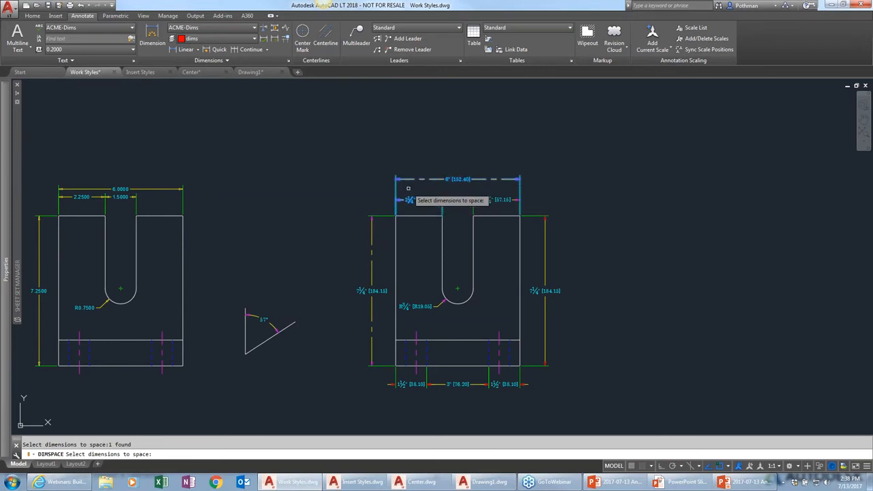
pyautogui.press('Return')
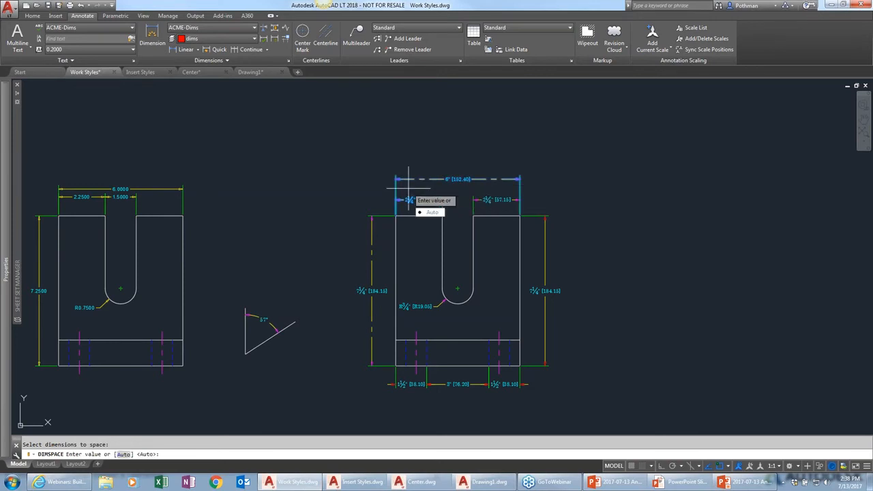
pyautogui.write('.5')
pyautogui.press('Return')
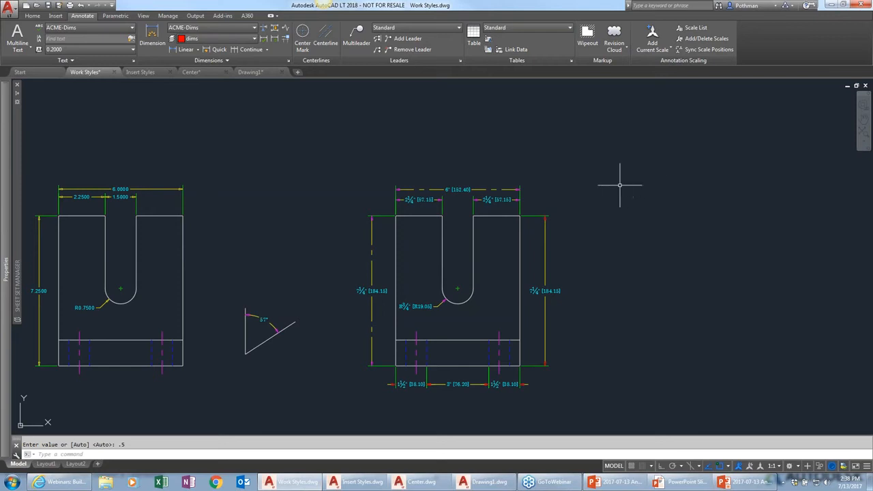
# Add a jog line to the left height dimension near its upper end
pyautogui.click(288, 30)
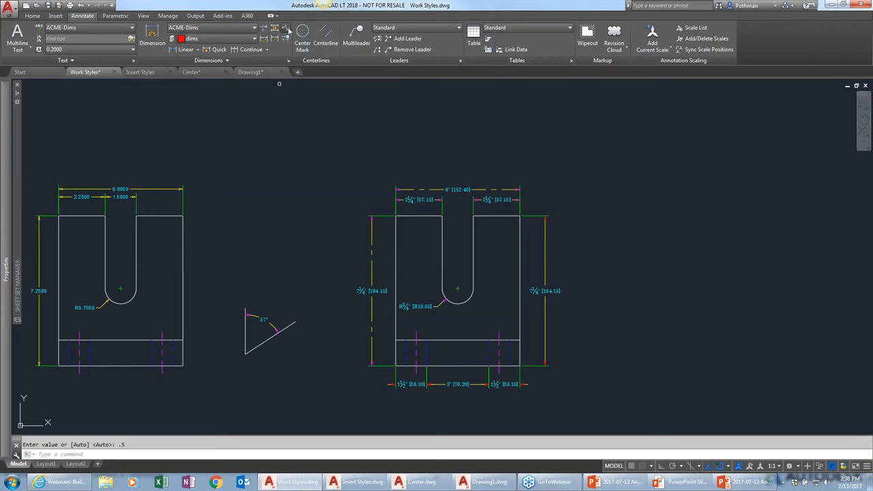
pyautogui.click(372, 267)
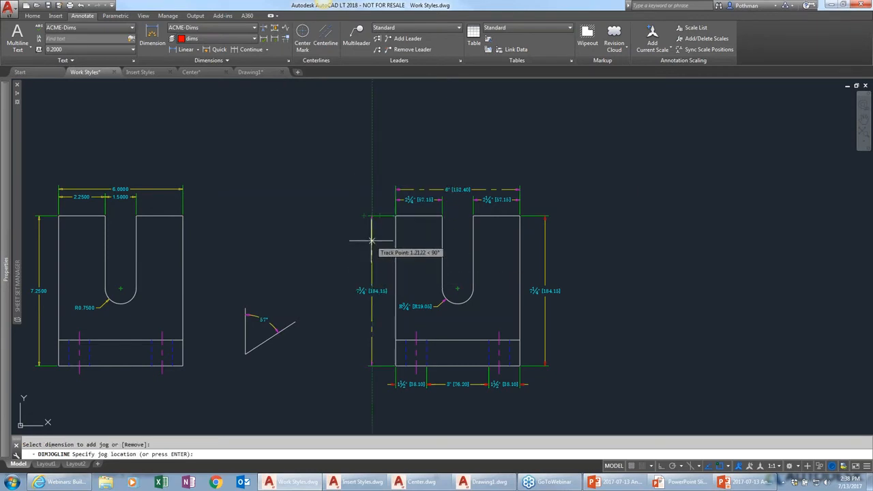
pyautogui.click(372, 240)
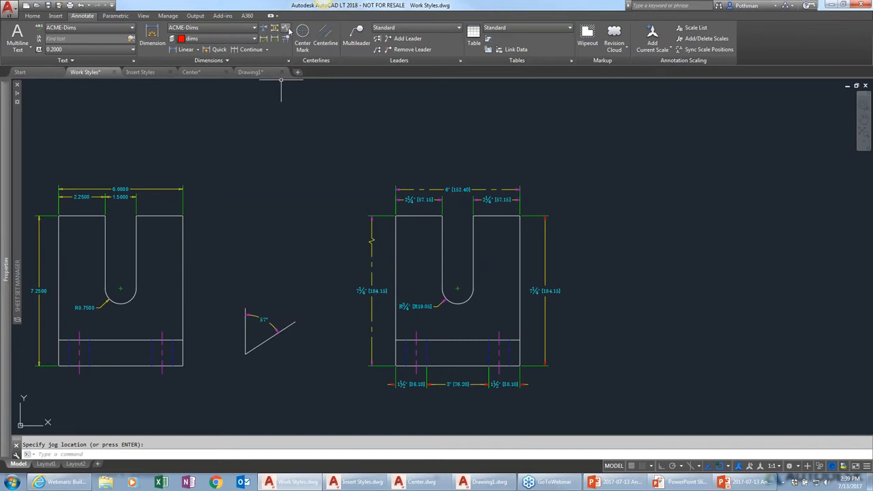
# Manually break the right height dimension's line between two points above its text
pyautogui.click(265, 30)
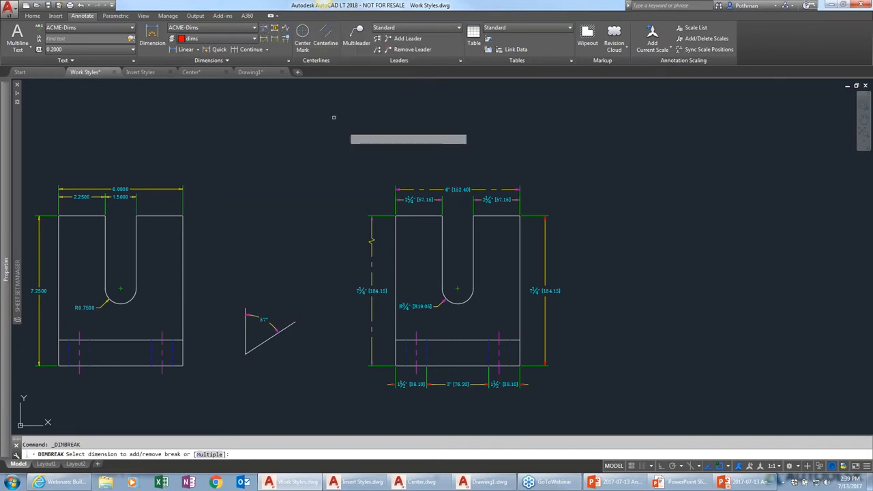
pyautogui.click(545, 264)
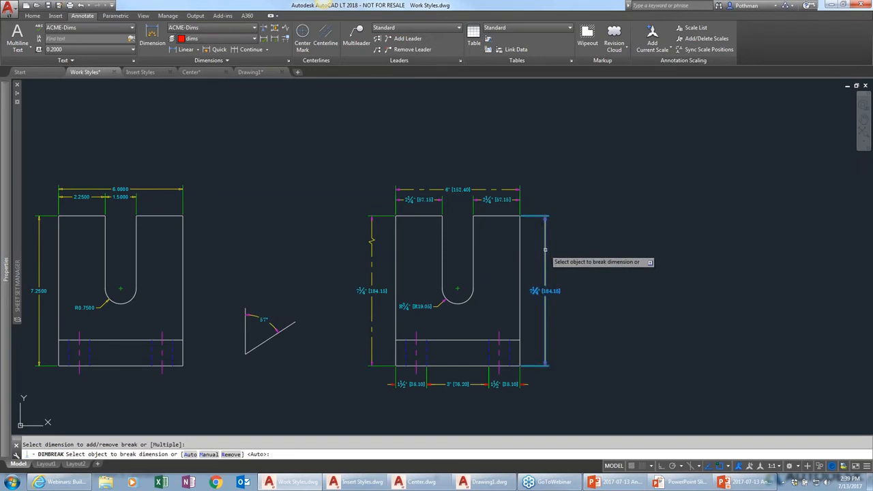
pyautogui.write('m')
pyautogui.press('Return')
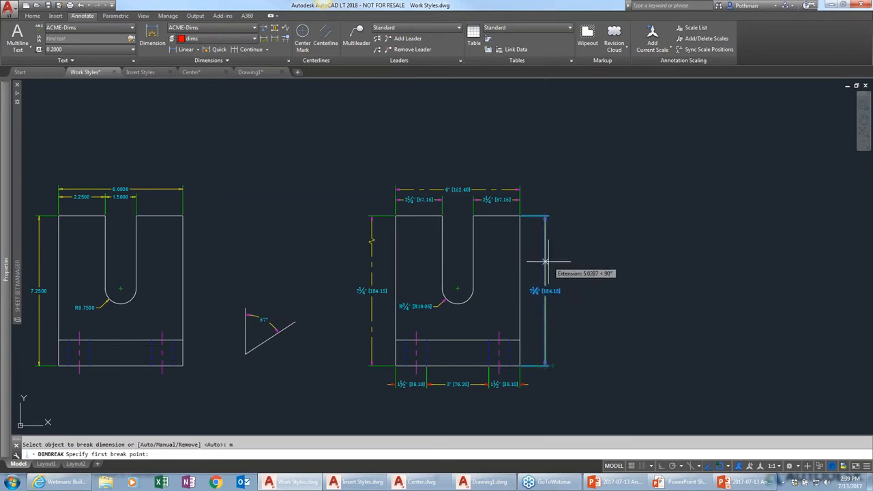
pyautogui.click(545, 244)
pyautogui.click(545, 267)
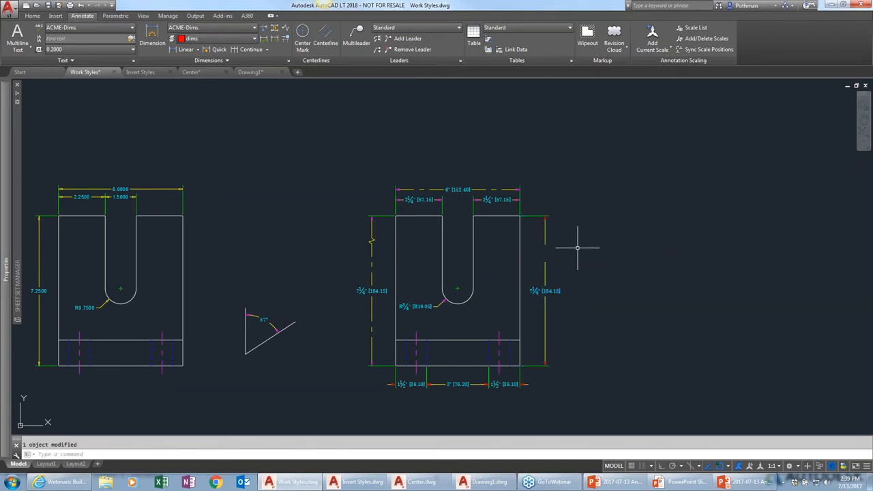
pyautogui.click(544, 267)
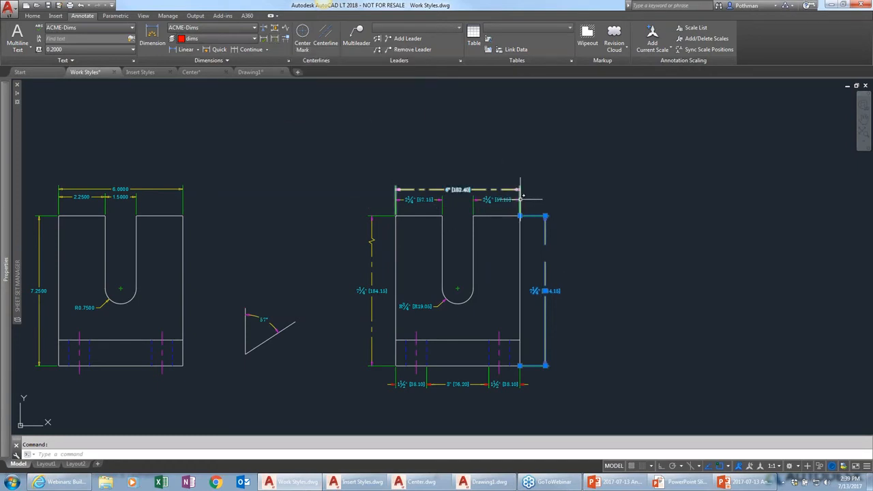
pyautogui.press('Escape')
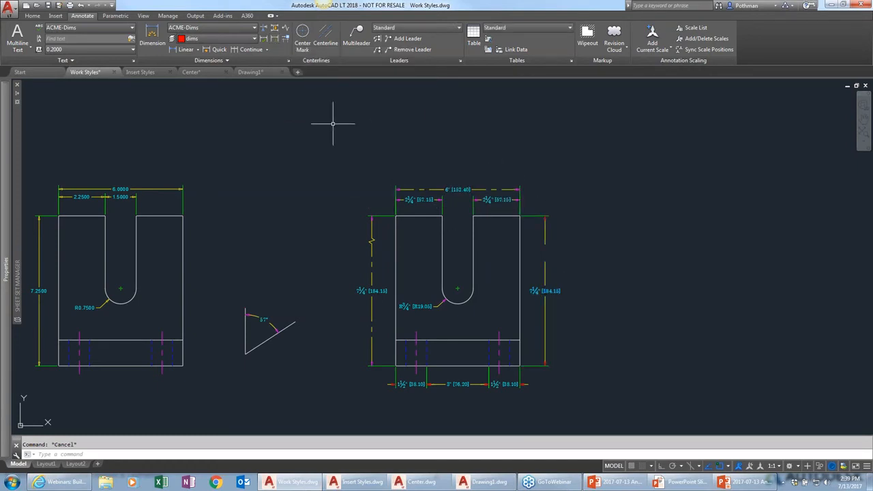
# Update the right part's upper and right-side dimensions to the current dimension style
pyautogui.click(275, 39)
pyautogui.click(582, 151)
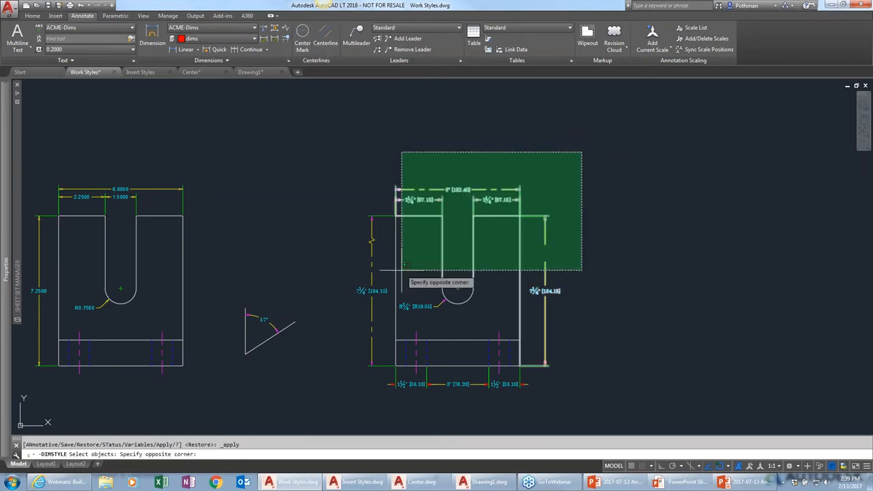
pyautogui.click(350, 400)
pyautogui.press('Return')
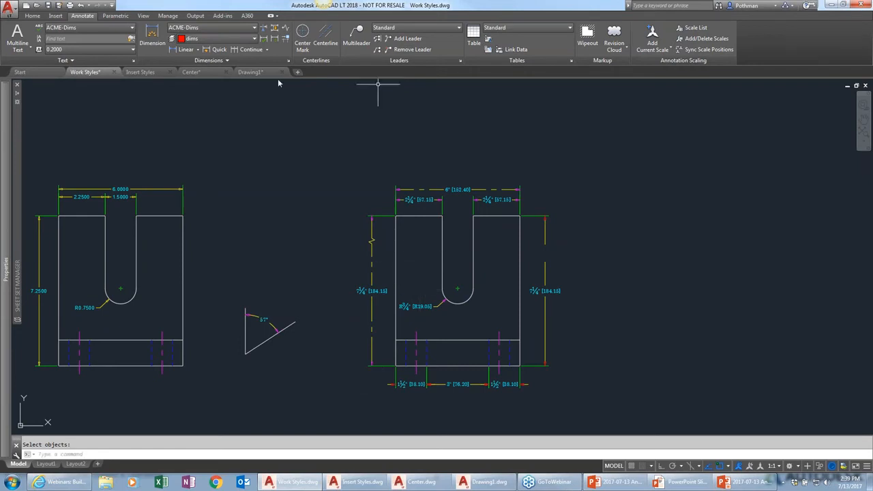
pyautogui.click(236, 60)
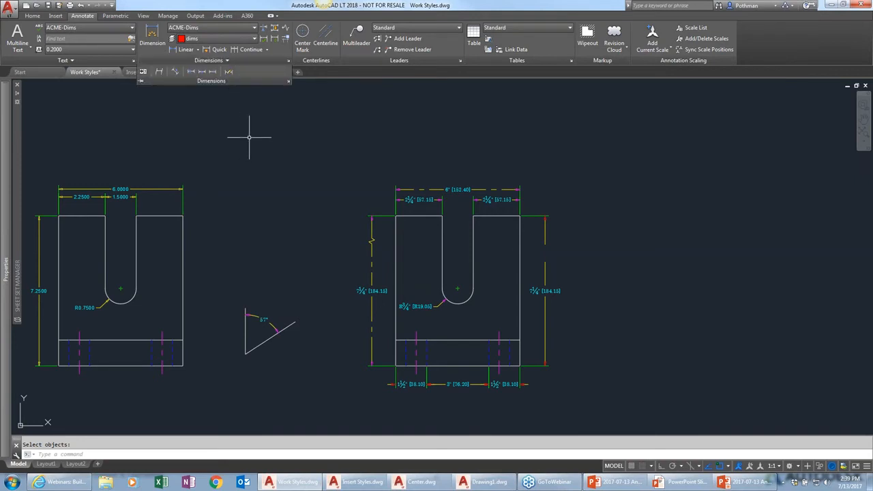
pyautogui.press('Escape')
pyautogui.moveTo(304, 320)
pyautogui.mouseDown(button='middle')
pyautogui.moveTo(376, 327)
pyautogui.moveTo(409, 308)
pyautogui.mouseUp(button='middle')
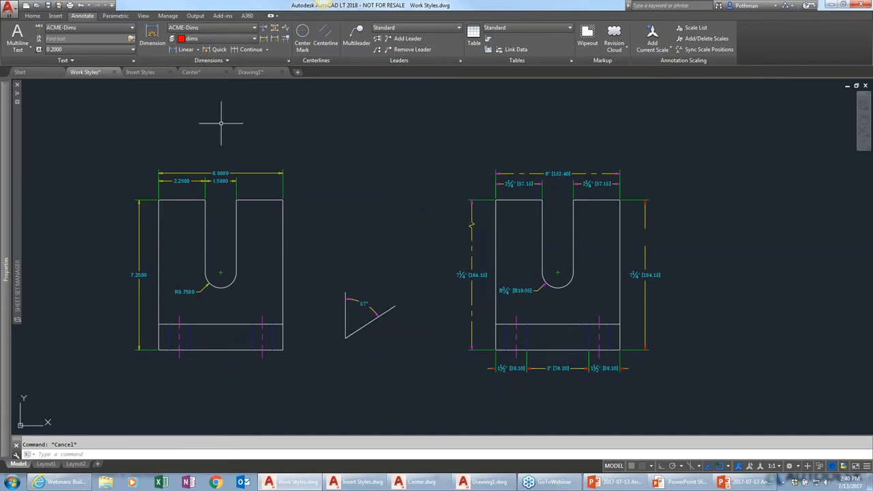
# Save the drawing as Work Styles finished.dwg, replacing the existing file
pyautogui.click(11, 7)
pyautogui.click(30, 115)
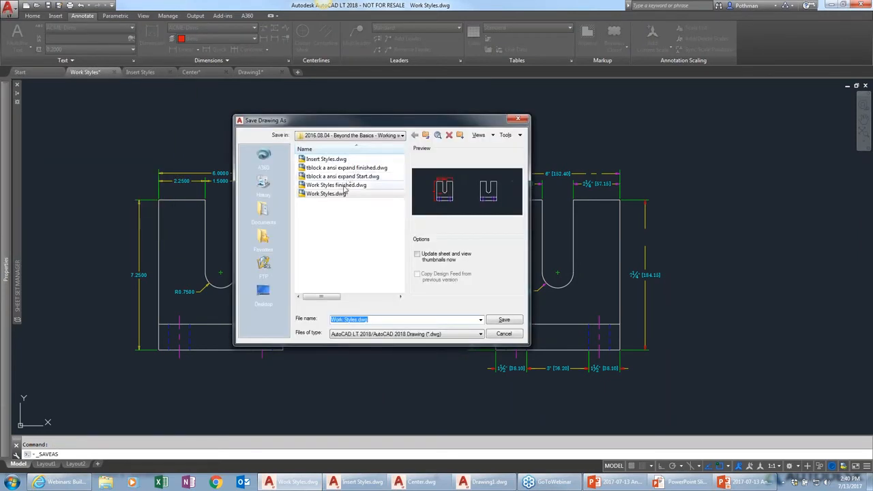
pyautogui.click(344, 185)
pyautogui.click(512, 320)
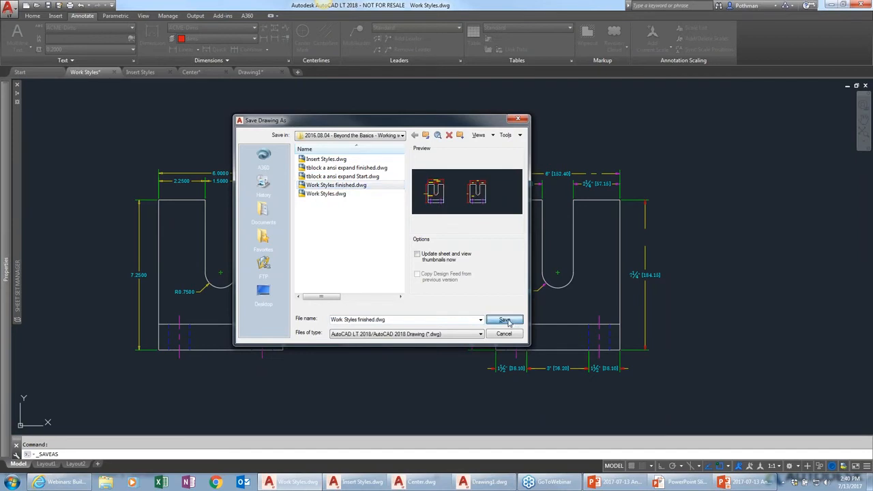
pyautogui.click(382, 262)
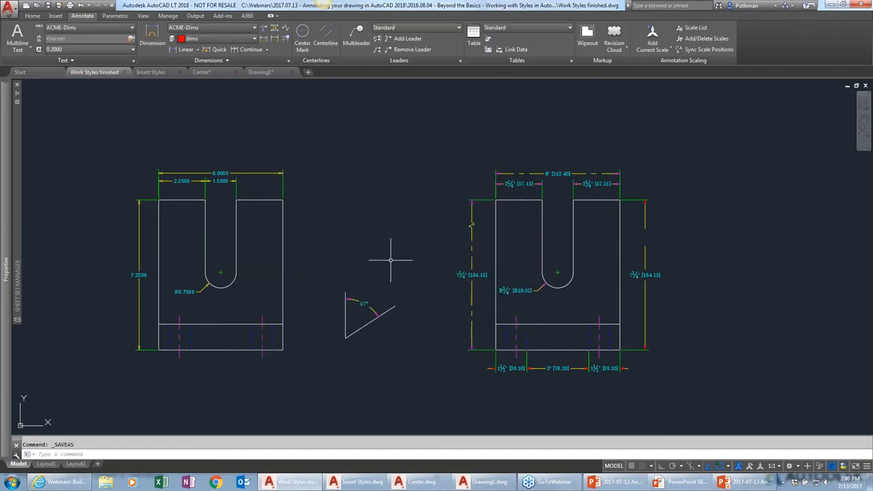
# Switch to the Insert Styles drawing and add a horizontal linear dimension about 5.25 long
pyautogui.click(155, 72)
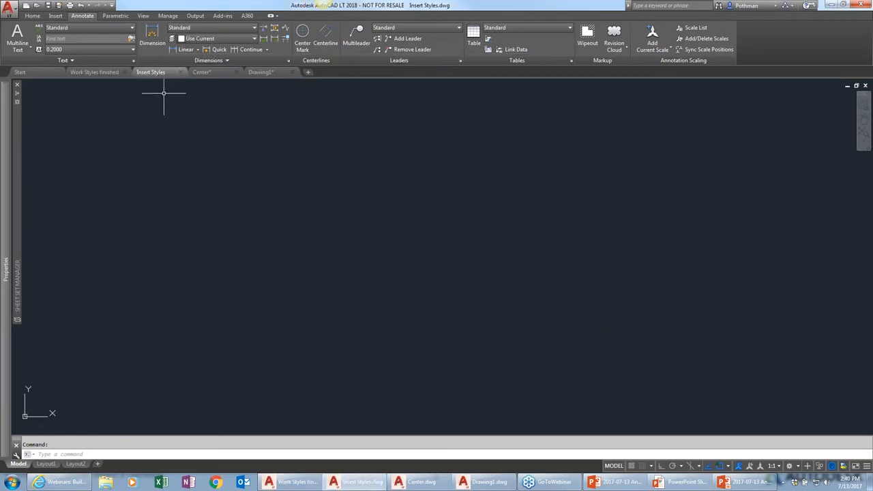
pyautogui.click(188, 52)
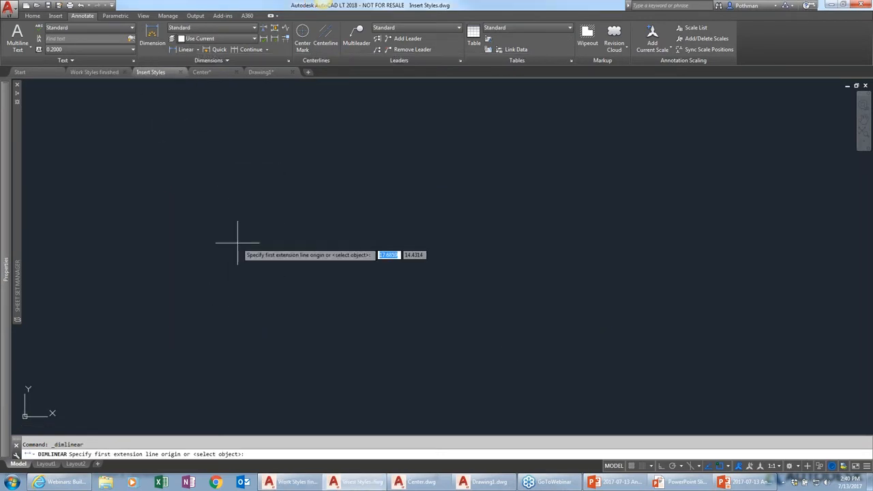
pyautogui.click(154, 294)
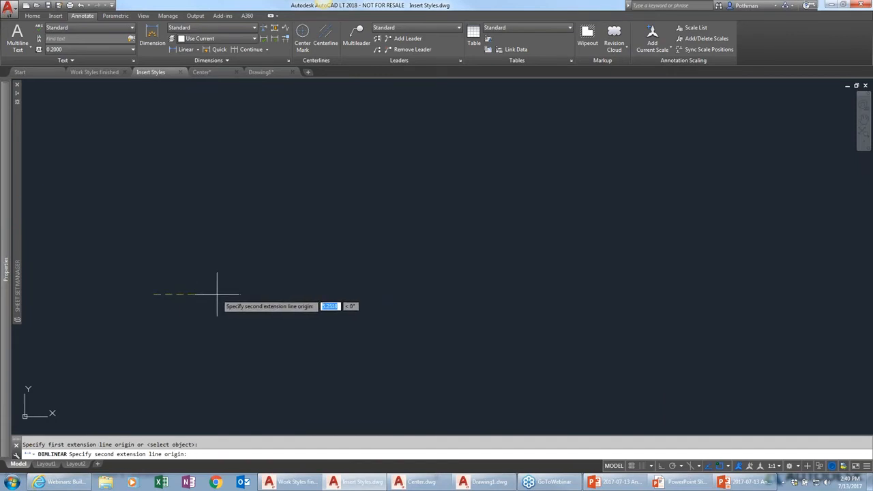
pyautogui.click(217, 295)
pyautogui.click(216, 275)
pyautogui.press('Escape')
# Insert the Work Styles finished drawing into Insert Styles, exploded, with its insertion point specified on screen
pyautogui.scroll(3, 170, 283)
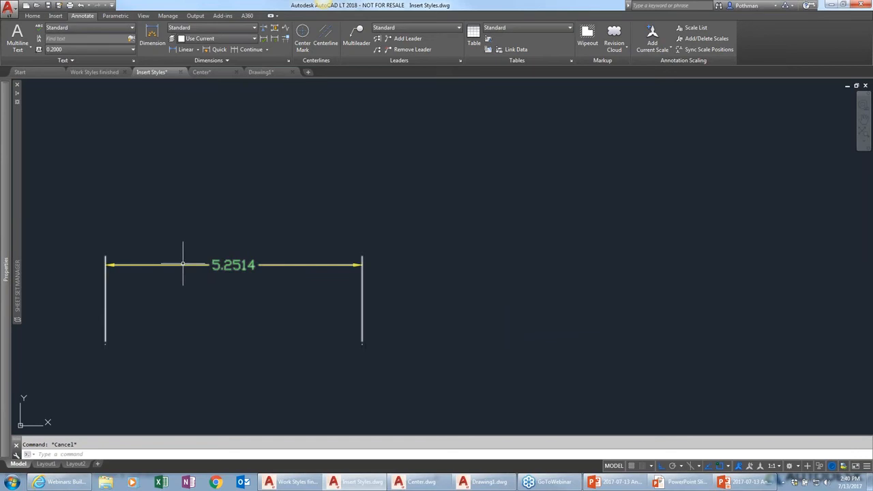
pyautogui.scroll(2, 163, 277)
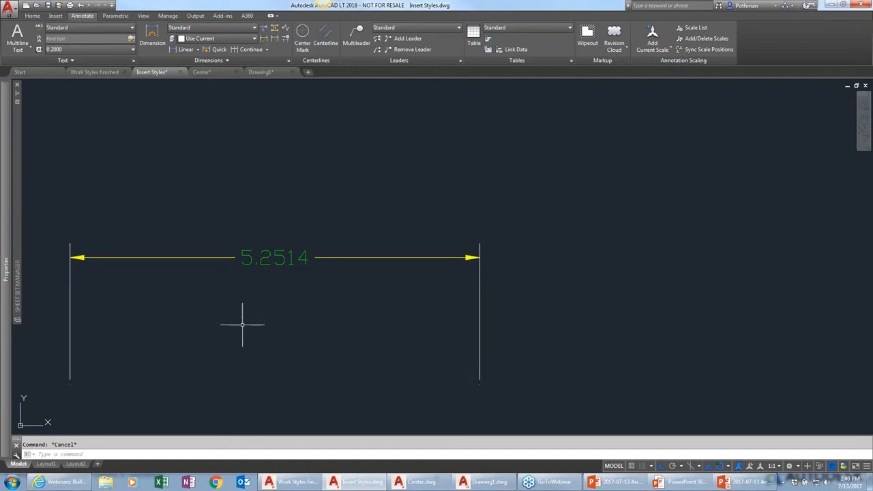
pyautogui.scroll(-6, 350, 317)
pyautogui.scroll(-2, 350, 318)
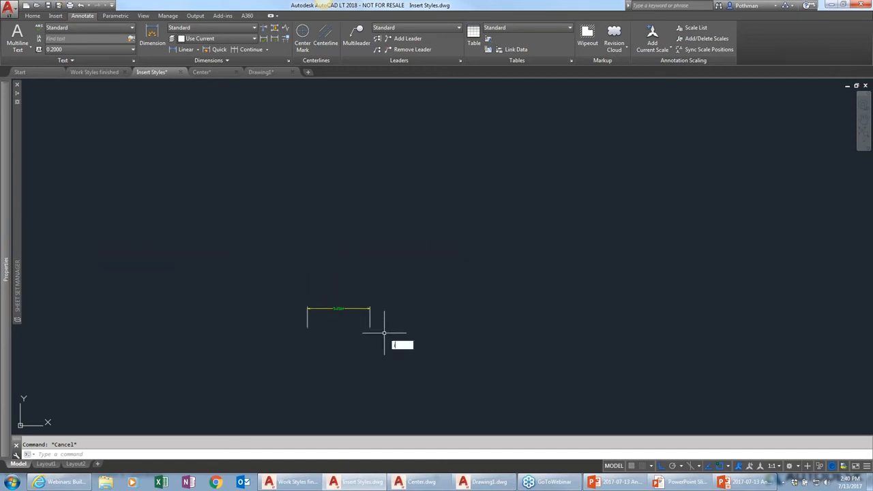
pyautogui.press('Return')
pyautogui.click(468, 178)
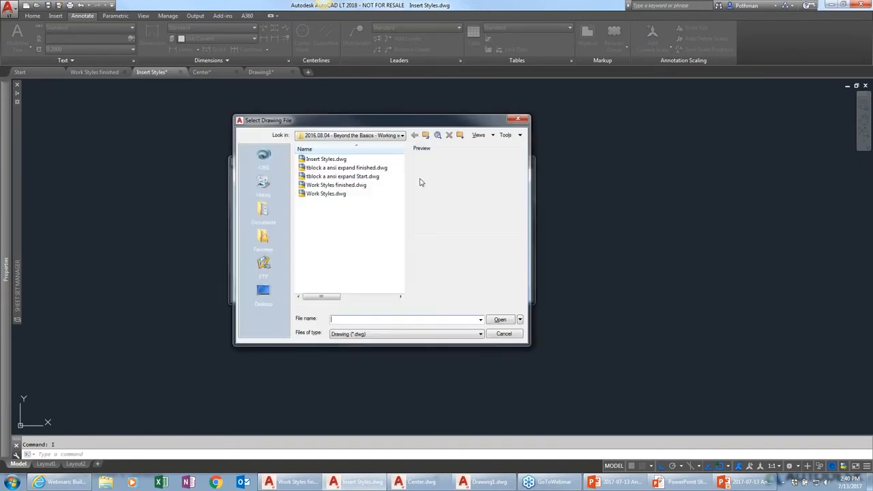
pyautogui.click(338, 185)
pyautogui.click(500, 320)
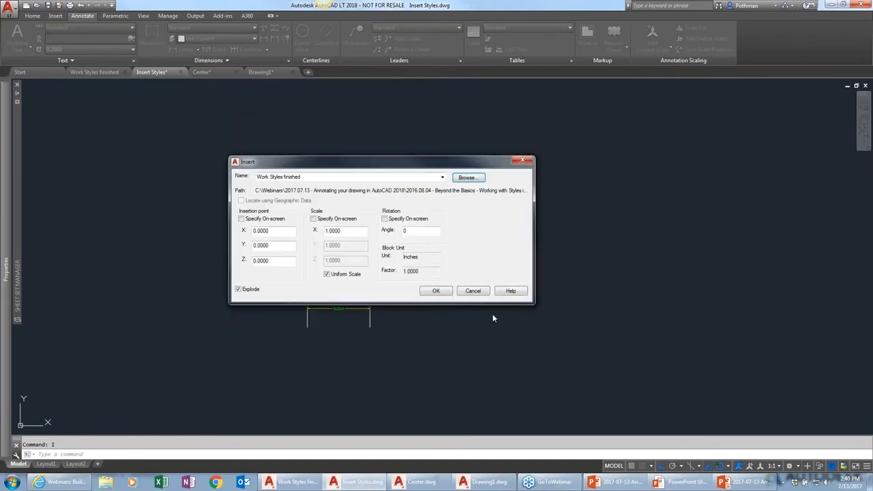
pyautogui.click(242, 219)
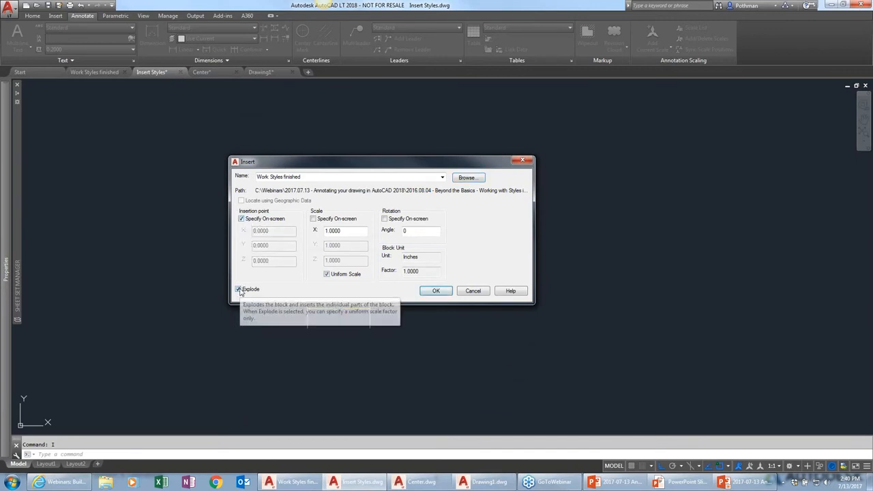
pyautogui.click(435, 292)
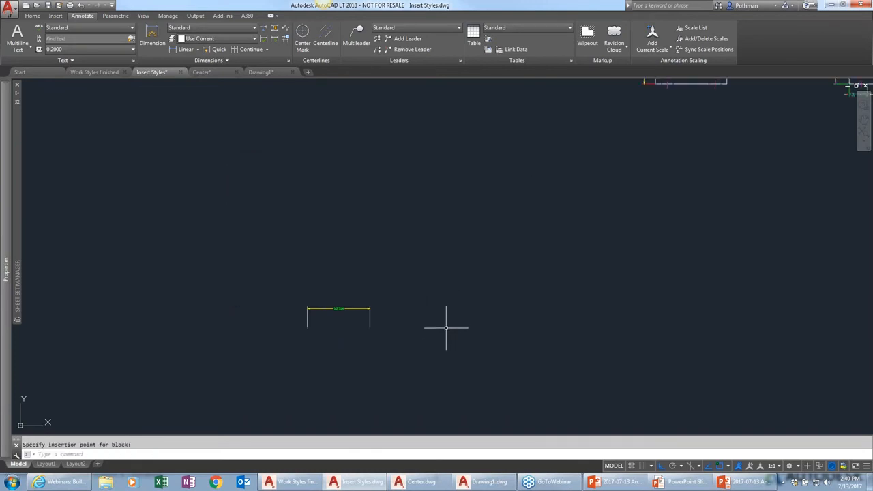
# Place the inserted drawing and move the 5.25 dimension beside its parts
pyautogui.scroll(-4, 446, 329)
pyautogui.write('m')
pyautogui.press('Return')
pyautogui.click(439, 335)
pyautogui.click(390, 310)
pyautogui.press('Return')
pyautogui.click(447, 326)
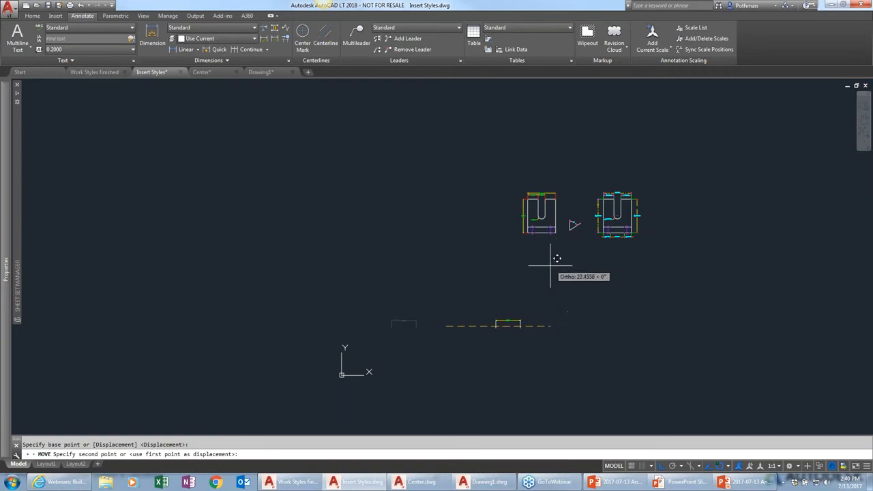
pyautogui.press('F8')
pyautogui.click(533, 234)
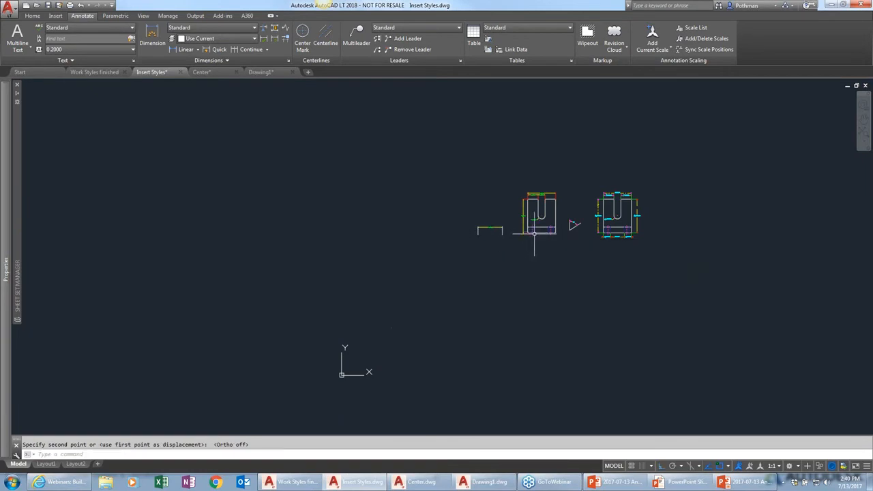
# Compare the inserted dimensions in Insert Styles with the original Work Styles finished drawing, switching between both tabs
pyautogui.scroll(8, 534, 234)
pyautogui.moveTo(552, 230); pyautogui.dragTo(466, 396, button='middle')
pyautogui.scroll(-2, 466, 395)
pyautogui.scroll(2, 425, 359)
pyautogui.moveTo(352, 253); pyautogui.dragTo(394, 290, button='middle')
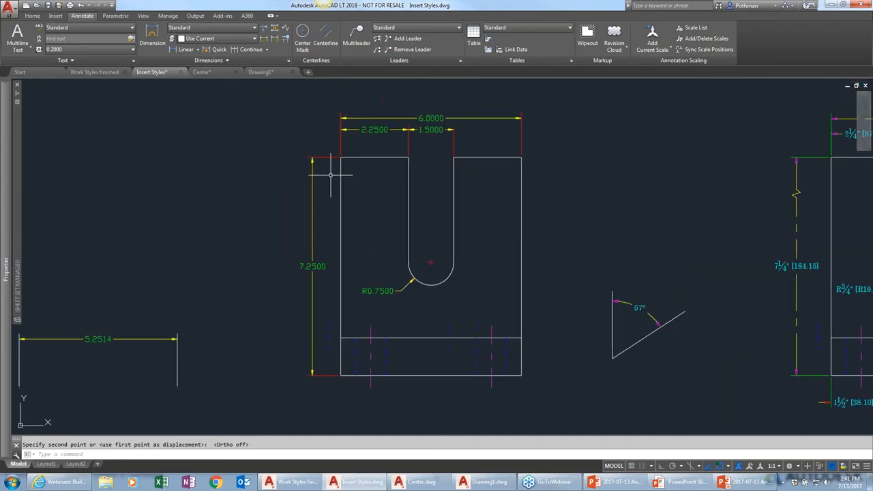
pyautogui.click(91, 73)
pyautogui.scroll(4, 164, 199)
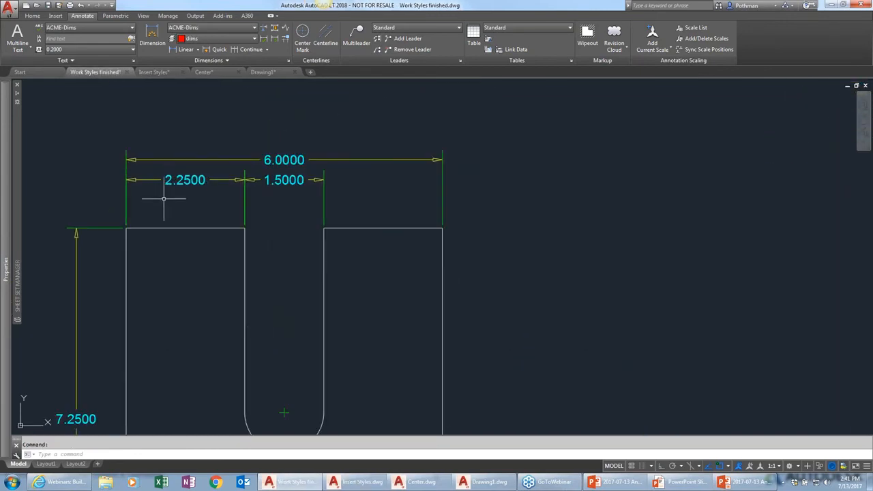
pyautogui.moveTo(371, 238)
pyautogui.mouseDown(button='middle')
pyautogui.moveTo(419, 248)
pyautogui.moveTo(461, 216)
pyautogui.mouseUp(button='middle')
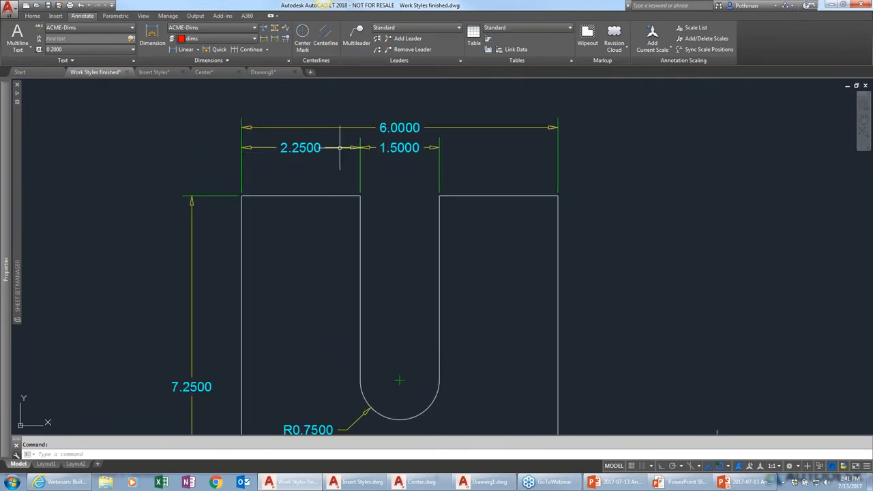
pyautogui.click(163, 73)
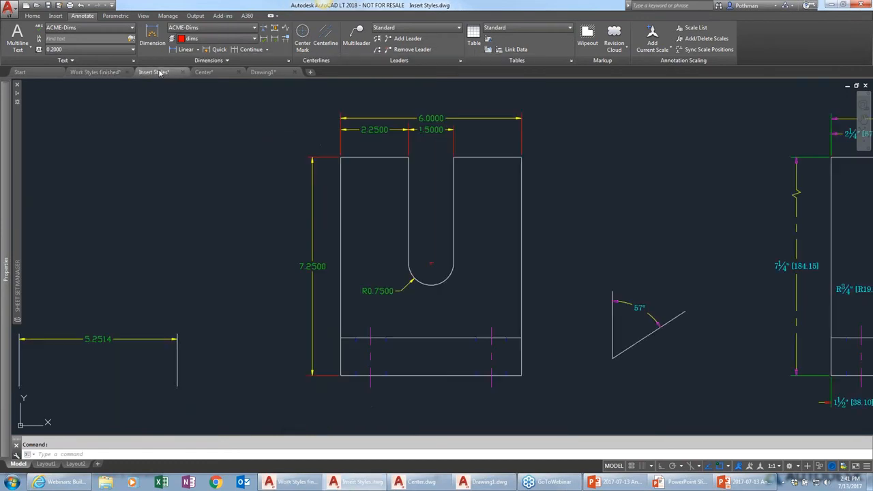
pyautogui.scroll(4, 344, 130)
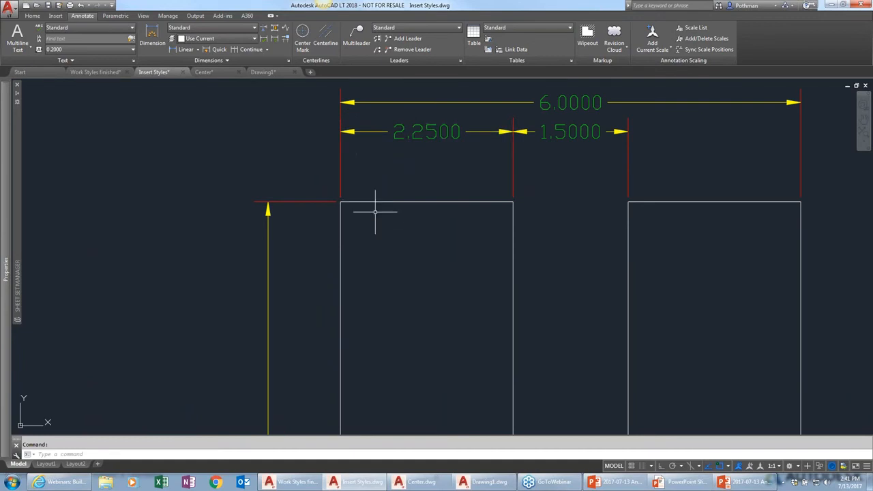
pyautogui.scroll(-4, 382, 224)
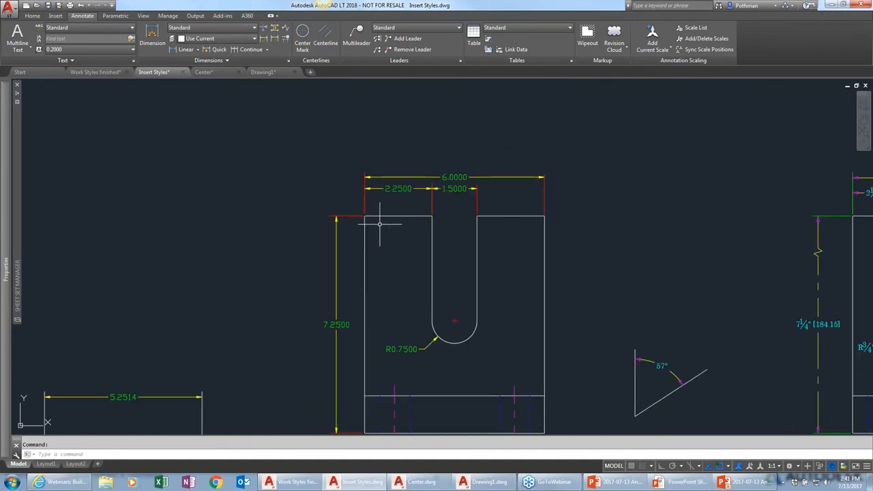
pyautogui.moveTo(387, 259); pyautogui.dragTo(390, 195, button='middle')
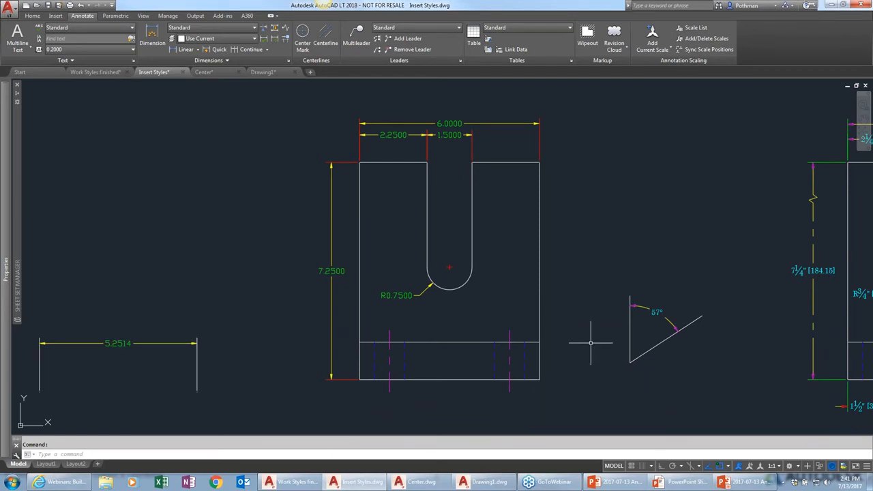
pyautogui.moveTo(699, 297); pyautogui.dragTo(341, 287, button='middle')
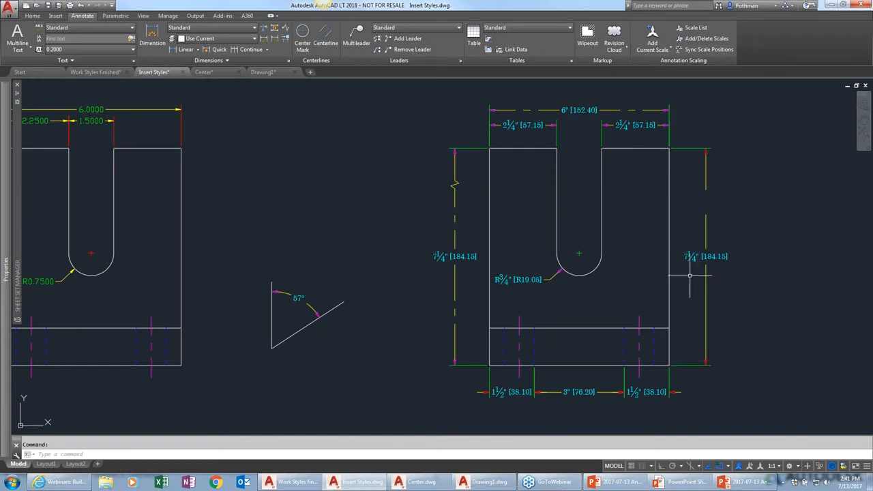
pyautogui.click(96, 71)
pyautogui.scroll(-5, 293, 198)
pyautogui.scroll(4, 536, 239)
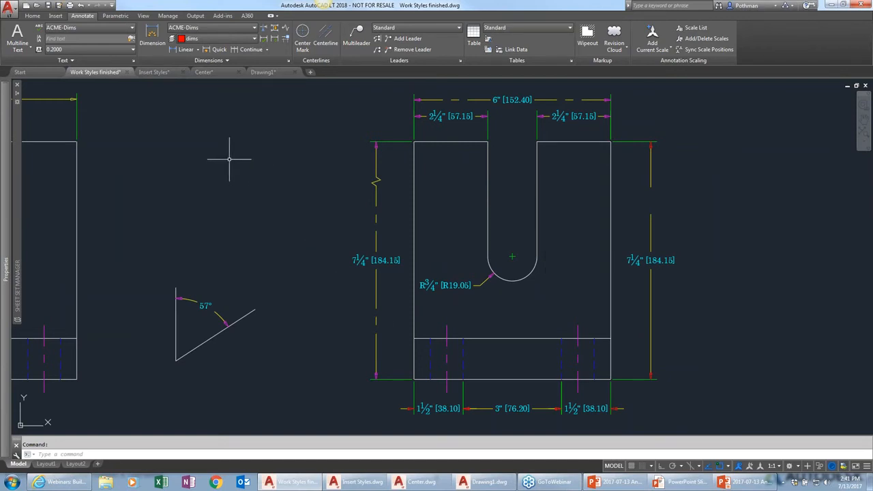
# Inspect the ACME-Dims style's leader arrowhead setting in the dimension style manager without changing anything
pyautogui.click(288, 60)
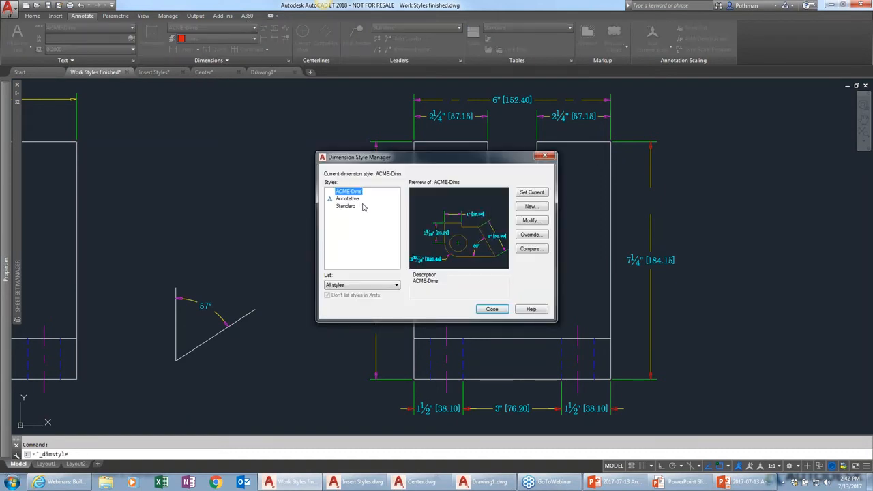
pyautogui.click(530, 222)
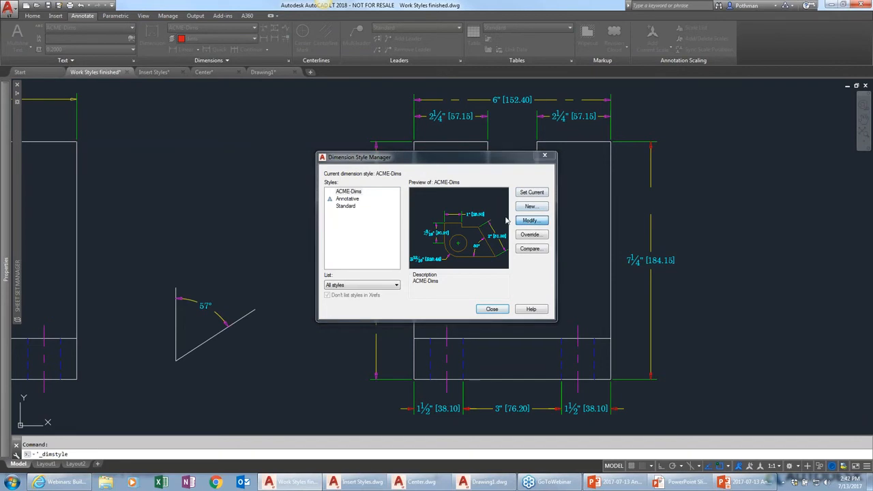
pyautogui.click(311, 136)
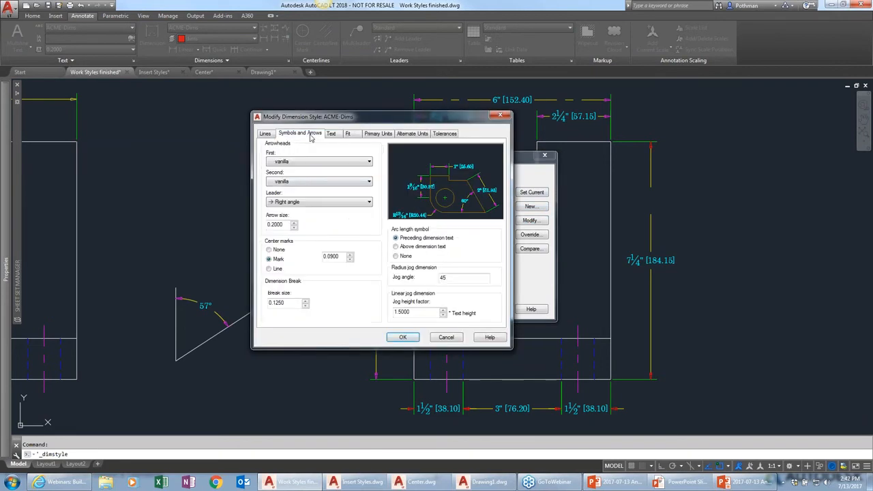
pyautogui.click(293, 202)
pyautogui.click(293, 204)
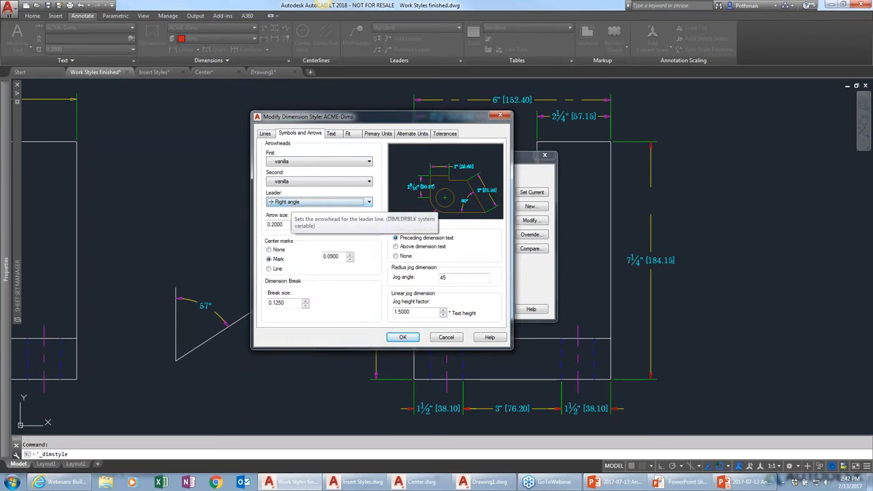
pyautogui.click(446, 337)
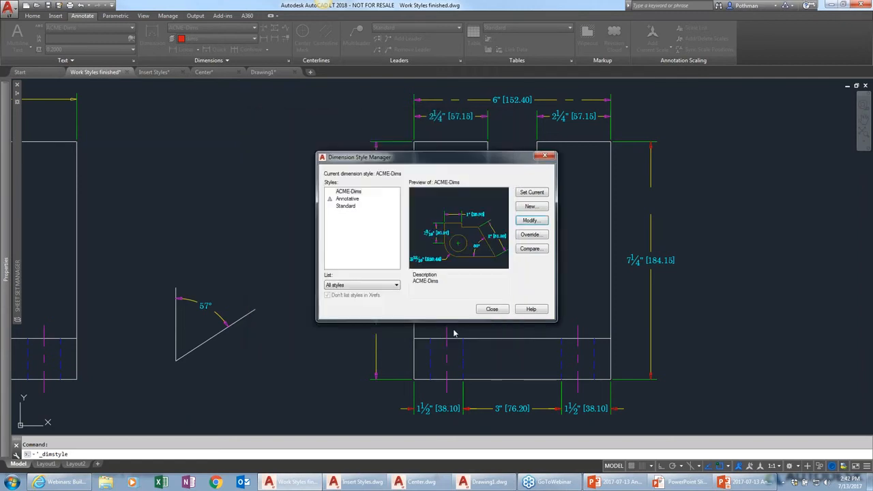
pyautogui.click(492, 310)
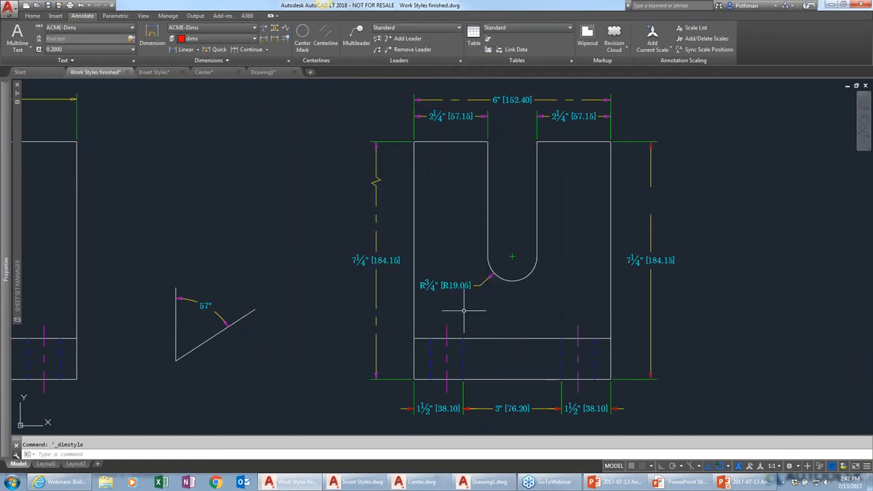
# Draw a leader with a horizontal landing above the angle dimension, annotated with the text leader
pyautogui.write('leader')
pyautogui.press('Return')
pyautogui.click(197, 247)
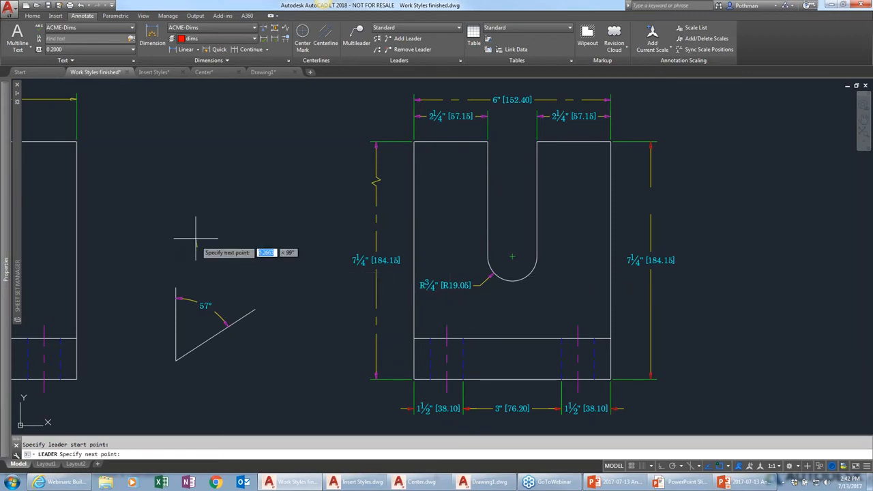
pyautogui.click(233, 209)
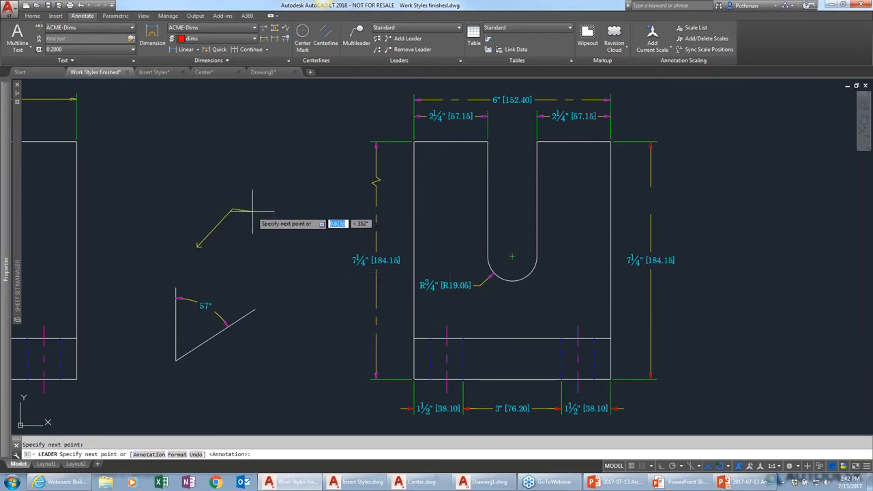
pyautogui.press('F8')
pyautogui.click(252, 210)
pyautogui.press('Return')
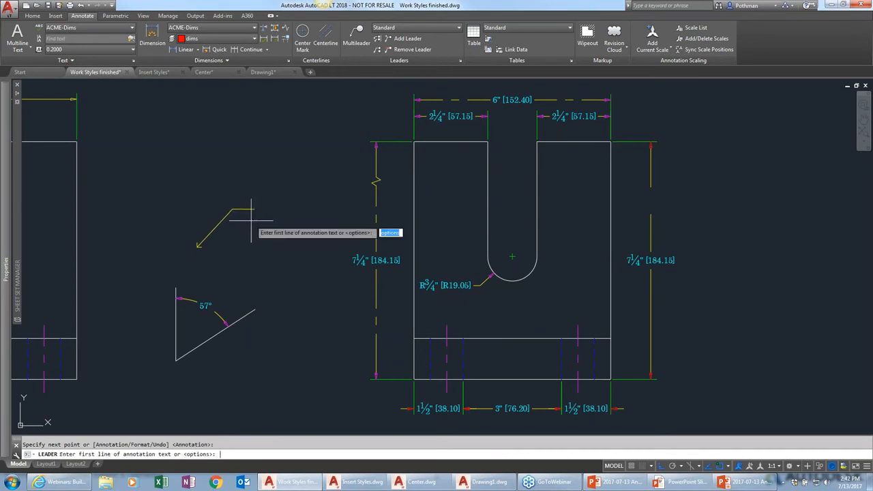
pyautogui.write('er')
pyautogui.press('Return')
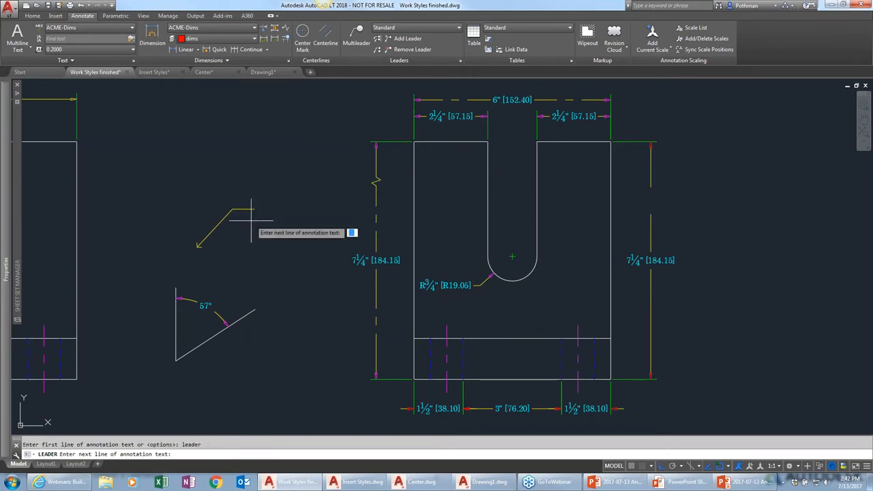
pyautogui.press('Return')
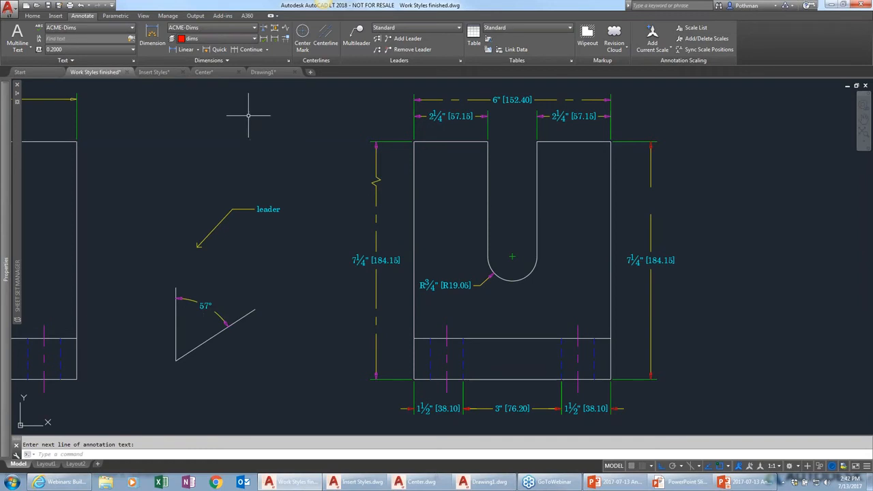
# Switch to the Center drawing and add a centerline between the shaft's upper and lower edges
pyautogui.click(203, 72)
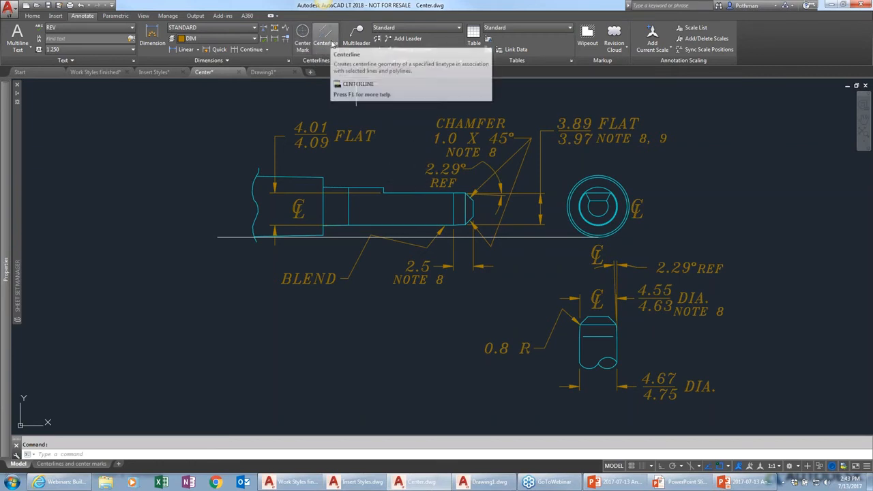
pyautogui.click(326, 42)
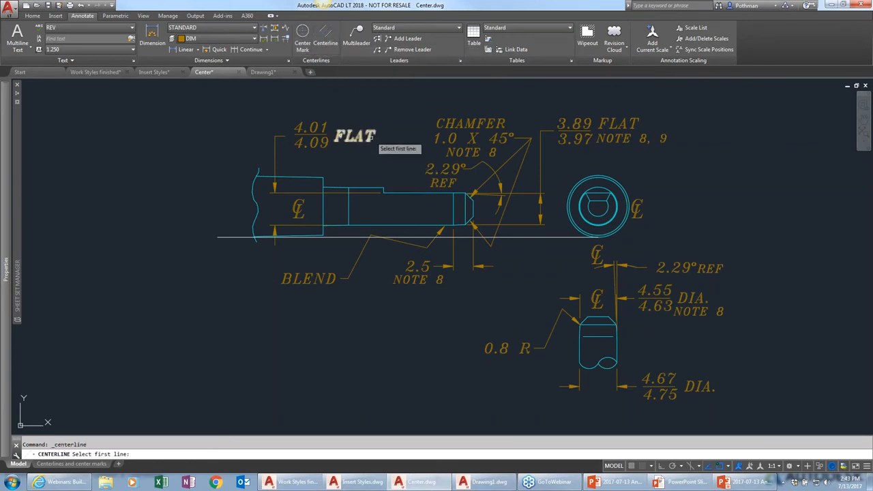
pyautogui.click(401, 193)
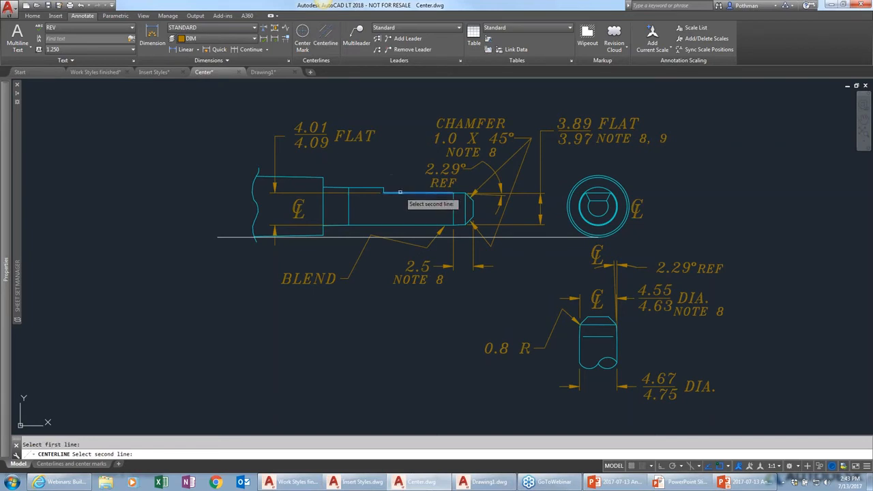
pyautogui.click(391, 225)
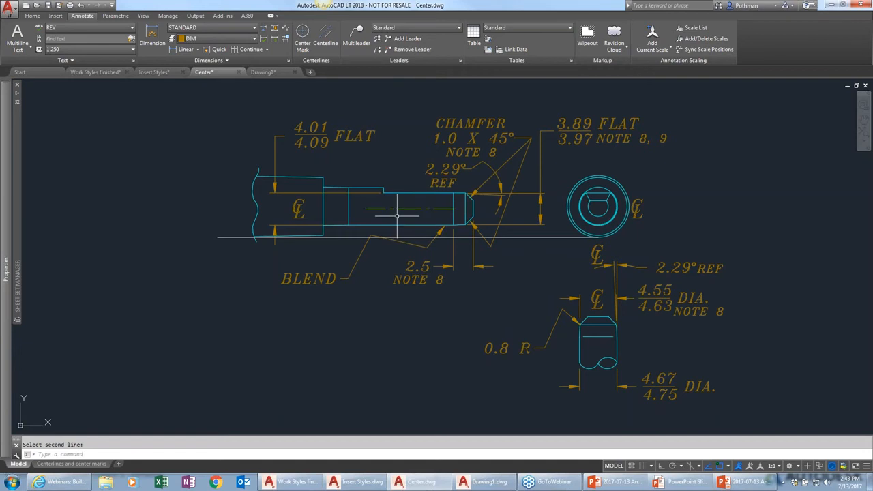
# Lengthen the shaft's horizontal centerline so it extends past both ends of the shaft
pyautogui.click(401, 210)
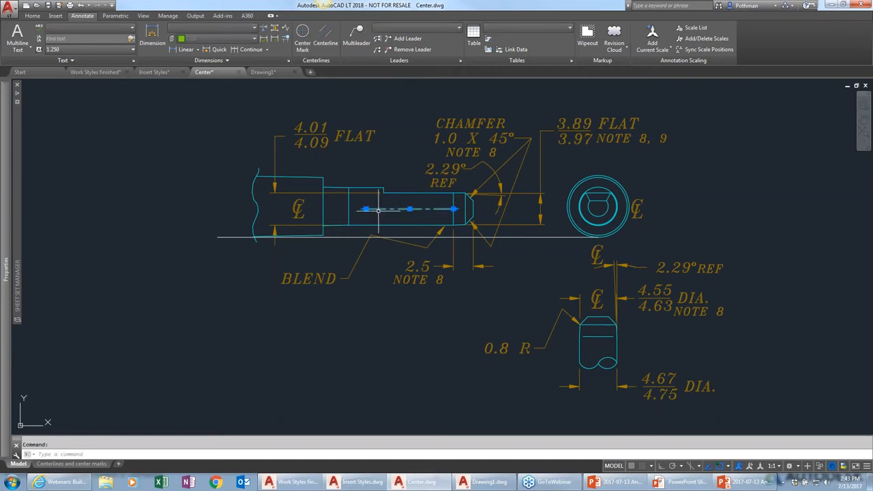
pyautogui.click(368, 209)
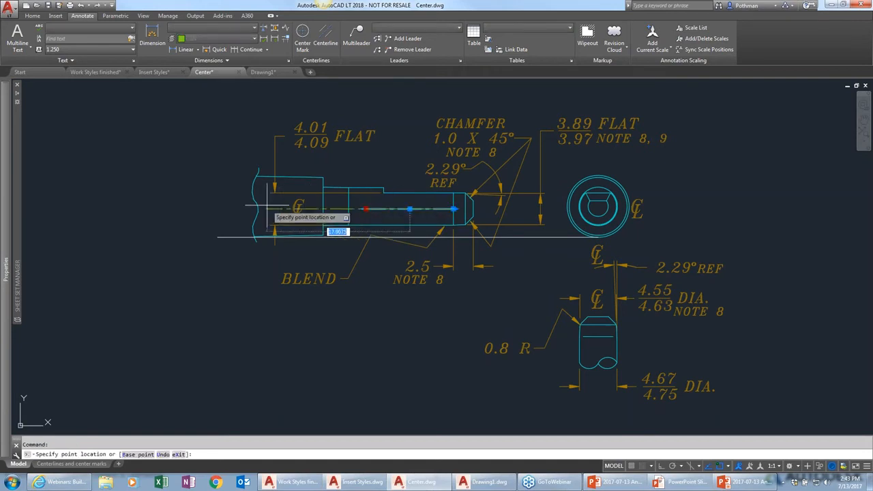
pyautogui.click(238, 210)
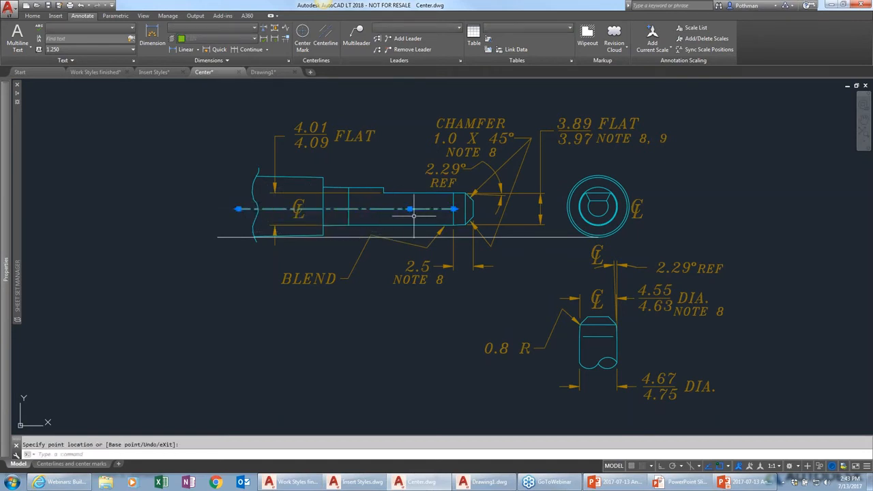
pyautogui.click(454, 210)
pyautogui.click(485, 210)
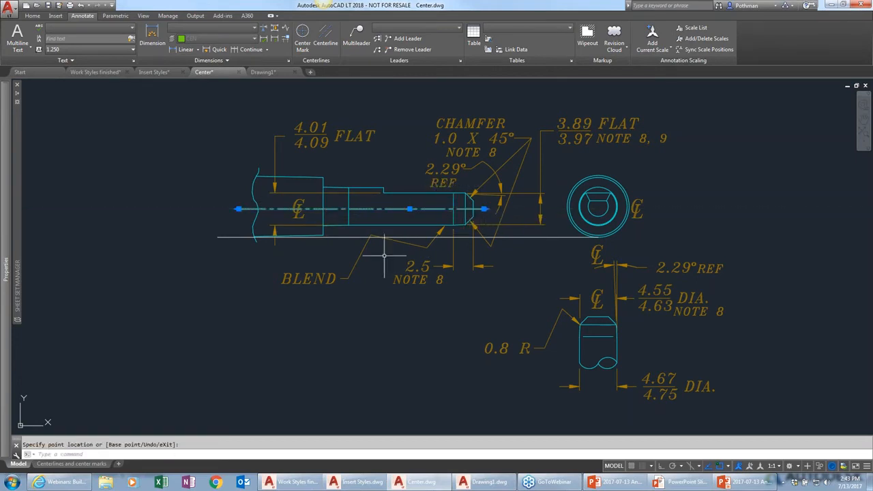
# Add a vertical centerline between the side edges of the lower part and adjust the length of its ends
pyautogui.click(326, 37)
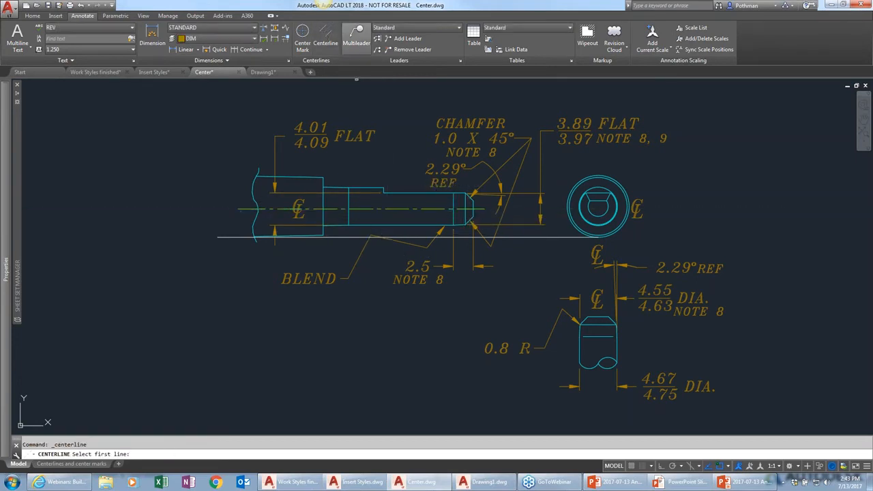
pyautogui.click(580, 345)
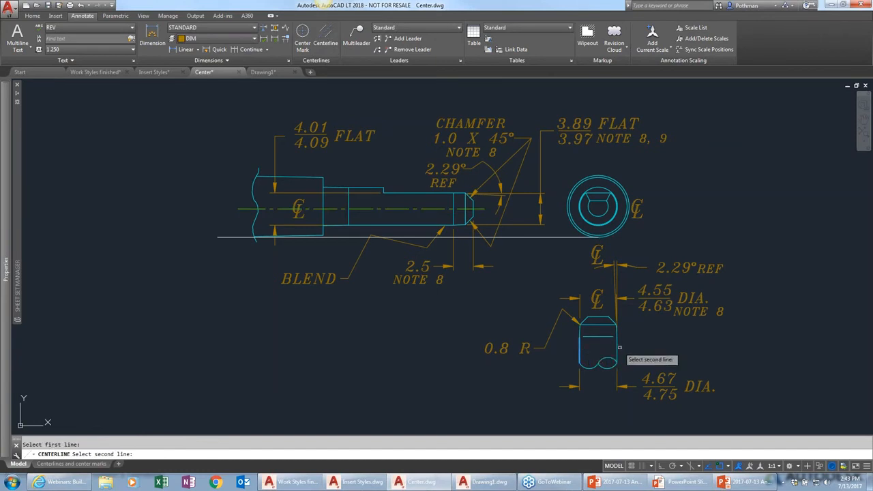
pyautogui.click(600, 349)
pyautogui.click(596, 349)
pyautogui.click(599, 338)
pyautogui.click(599, 283)
pyautogui.click(598, 363)
pyautogui.click(559, 386)
pyautogui.press('Escape')
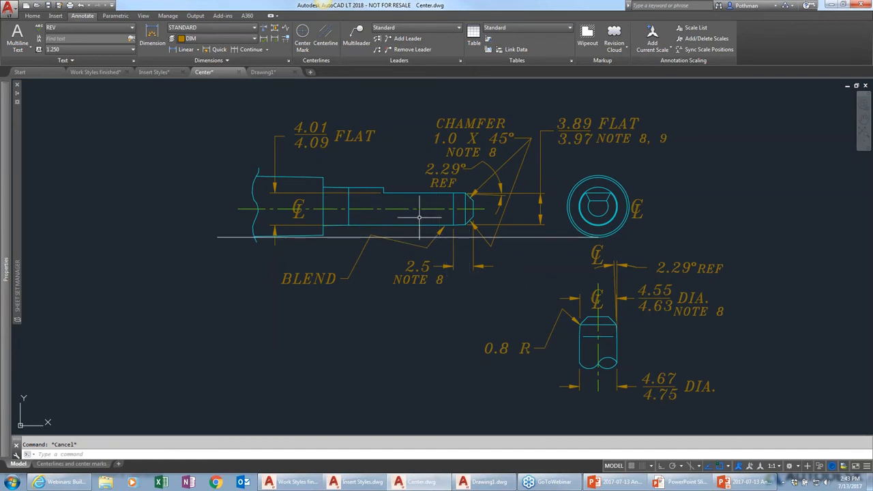
# Stretch the lower half of the shaft downward with its centerline, then undo the stretch
pyautogui.write('s')
pyautogui.press('Return')
pyautogui.click(519, 286)
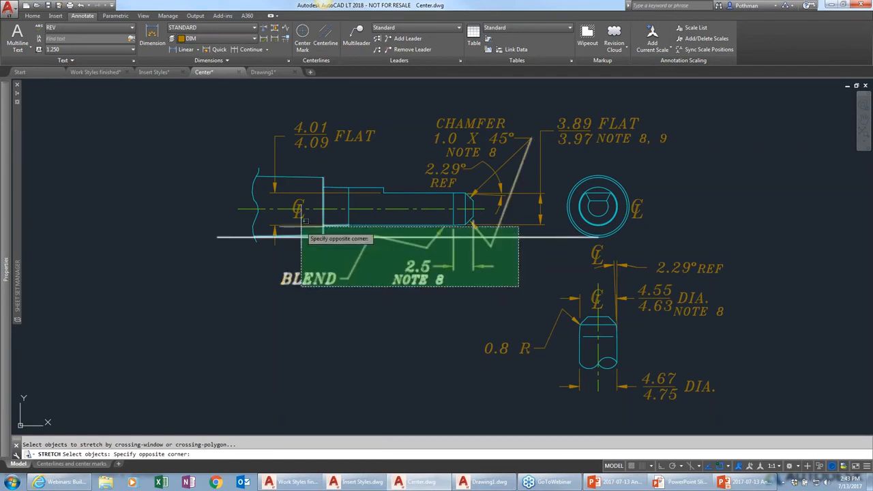
pyautogui.click(219, 216)
pyautogui.press('Return')
pyautogui.click(244, 264)
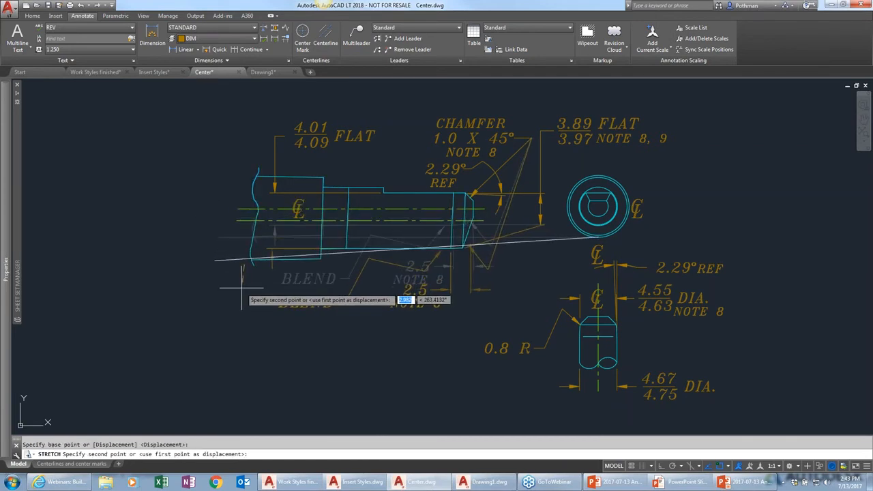
pyautogui.press('F8')
pyautogui.click(243, 290)
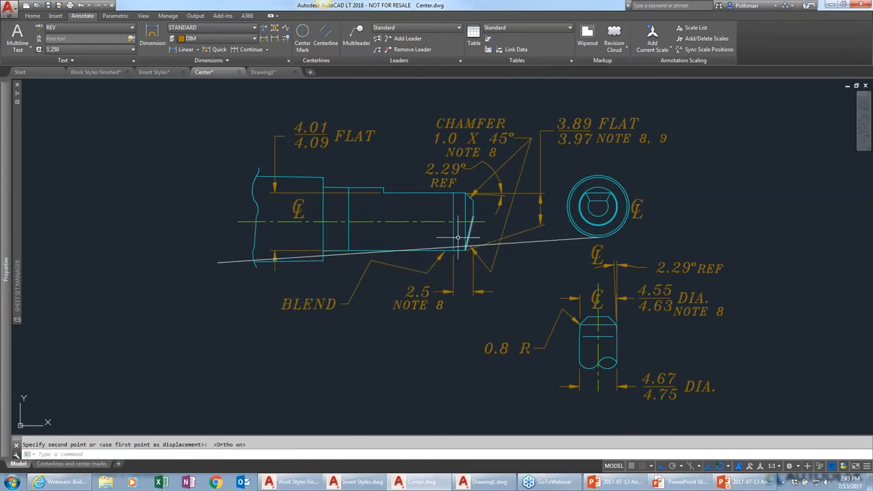
pyautogui.click(438, 221)
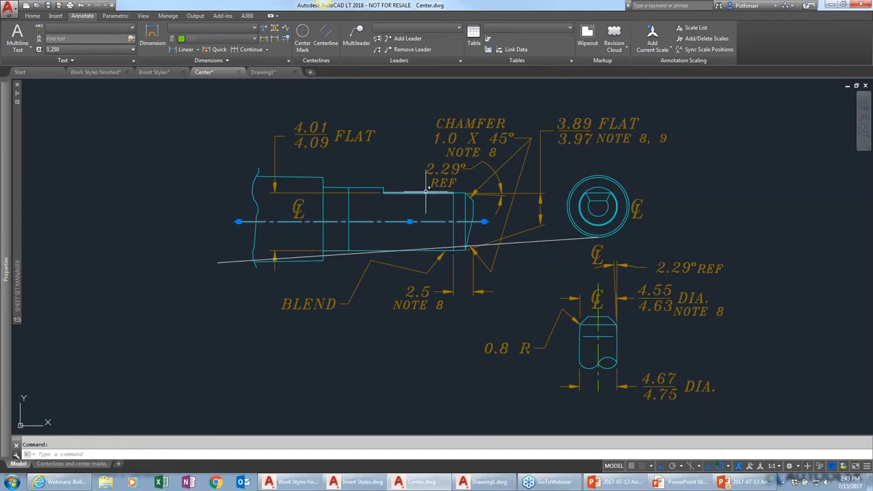
pyautogui.hotkey('ctrl', 'z')
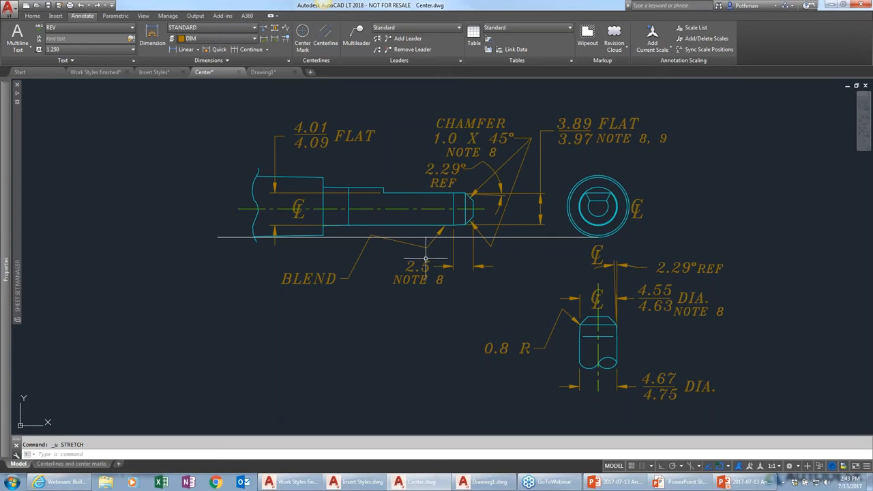
# Add a center mark to the circle of the end view
pyautogui.click(302, 38)
pyautogui.click(612, 176)
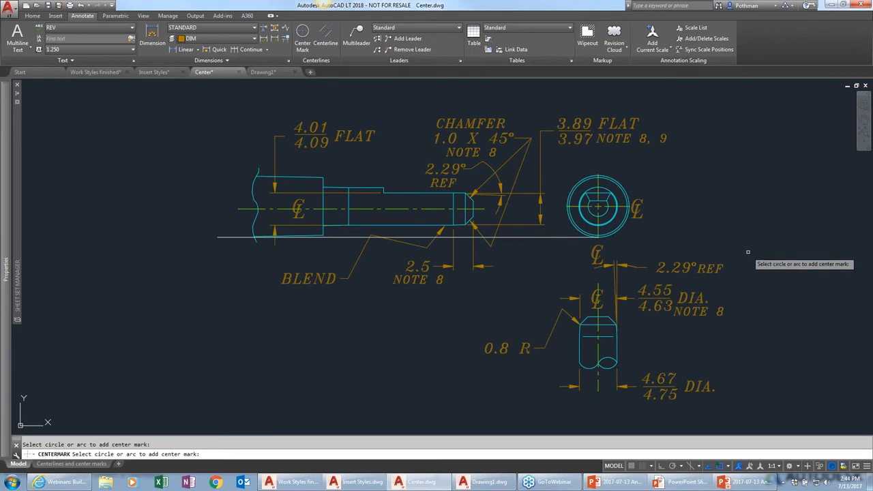
pyautogui.press('Return')
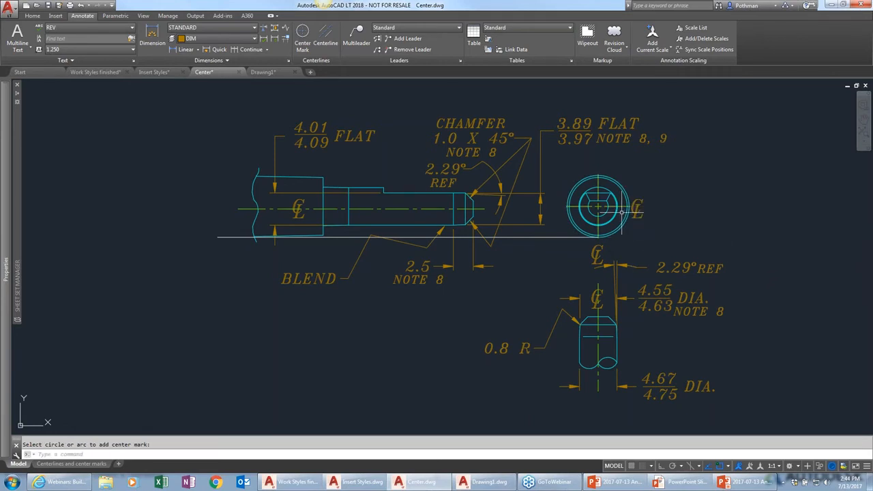
# Set the center mark's left and bottom extensions to 2 and its right extension to 1
pyautogui.click(622, 207)
pyautogui.moveTo(3, 209)
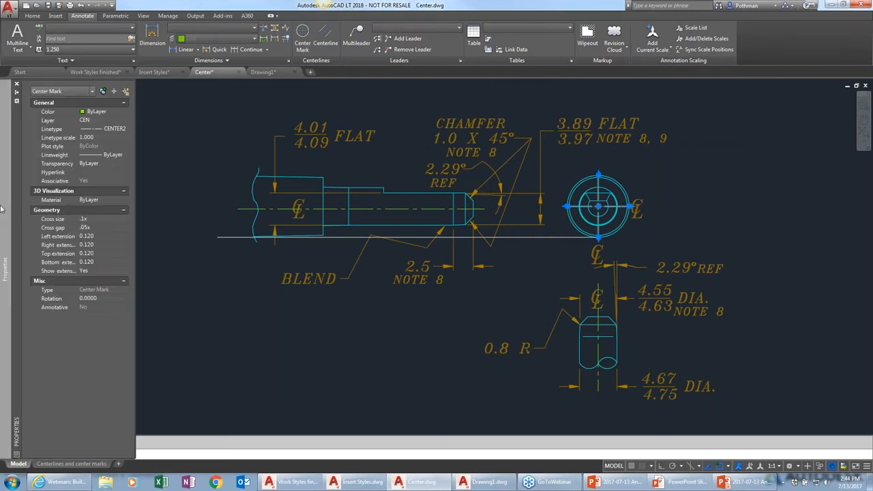
pyautogui.click(97, 236)
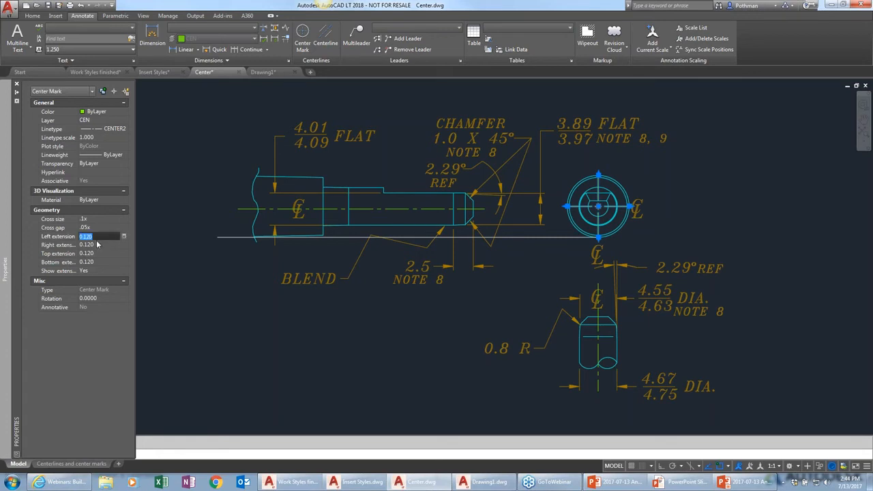
pyautogui.write('1')
pyautogui.press('Tab')
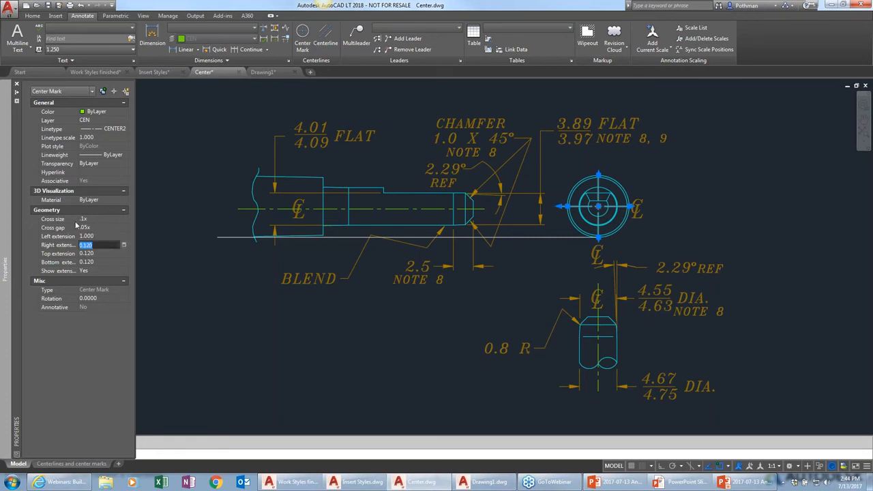
pyautogui.write('1')
pyautogui.press('Tab')
pyautogui.press('Tab')
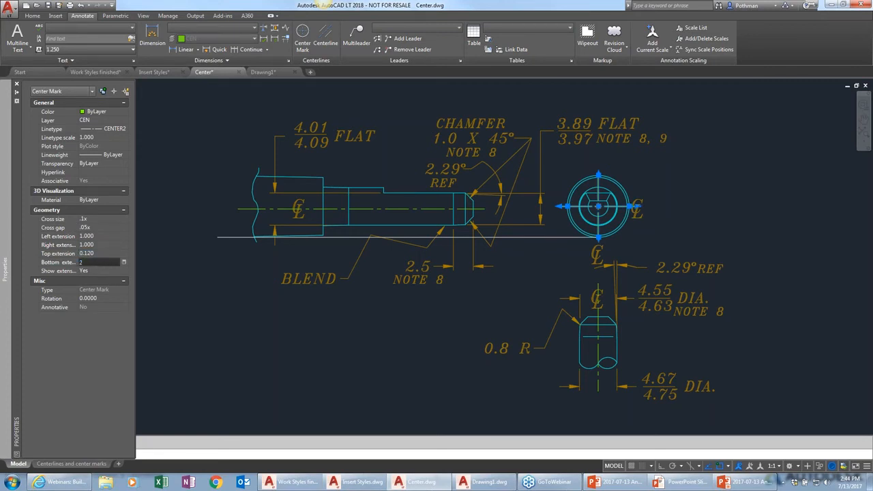
pyautogui.write('2')
pyautogui.press('Tab')
pyautogui.click(105, 236)
pyautogui.write('2')
pyautogui.press('Tab')
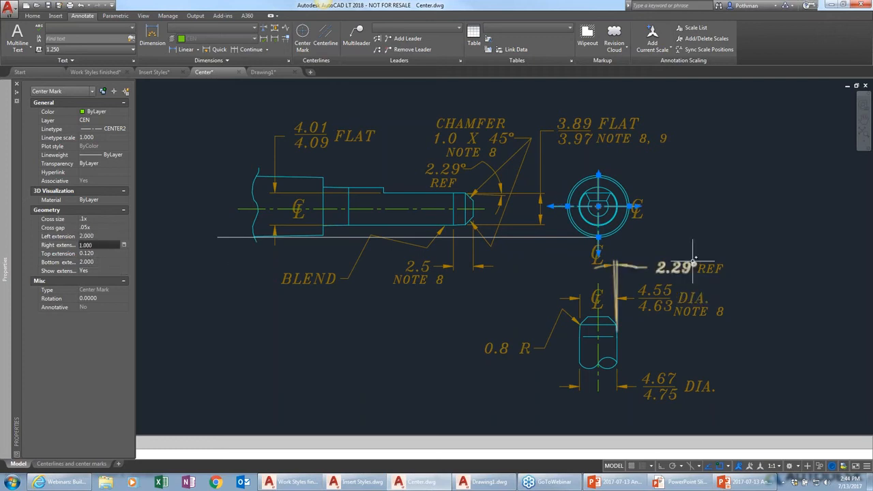
pyautogui.press('Escape')
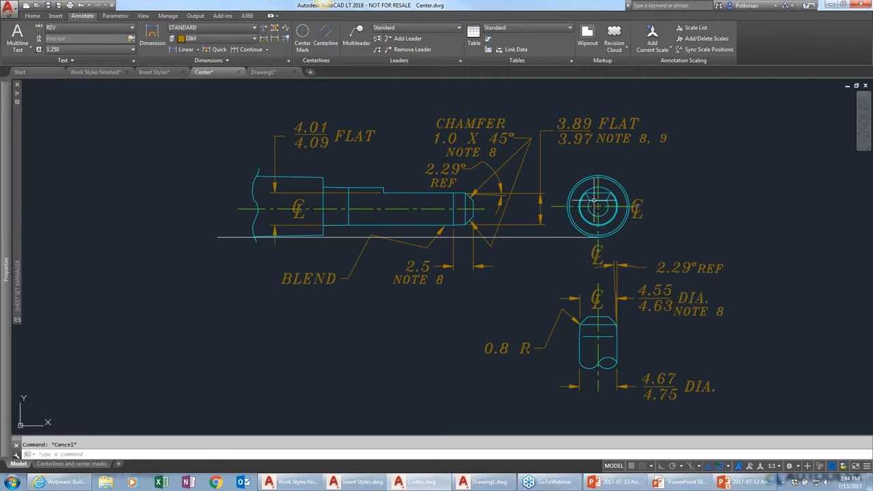
# Move the center-marked circle off to the right of the end view
pyautogui.write('m')
pyautogui.press('Return')
pyautogui.click(627, 197)
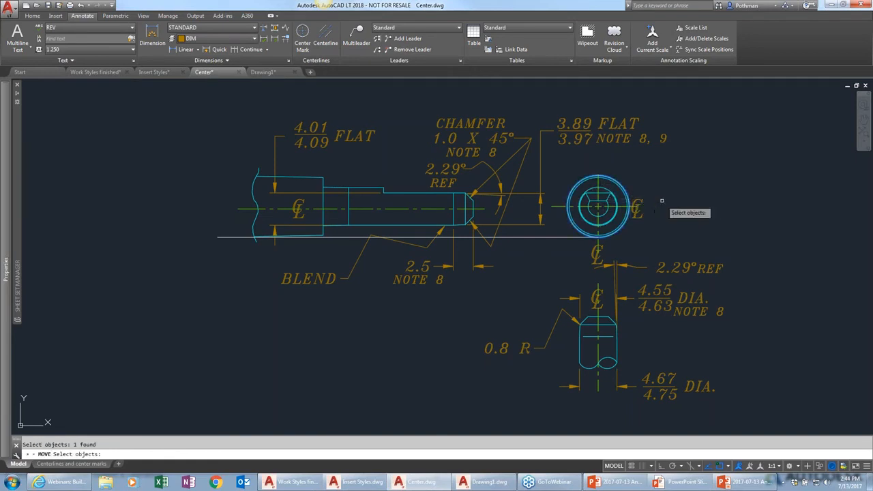
pyautogui.press('Return')
pyautogui.click(663, 196)
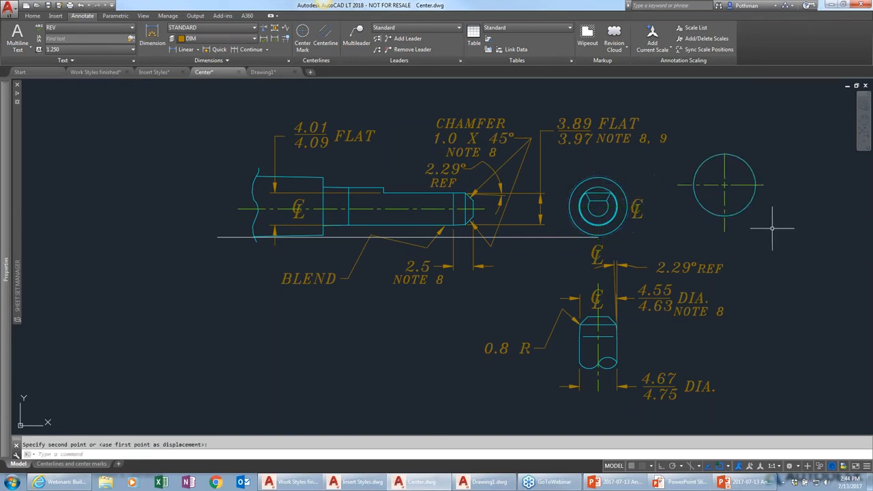
pyautogui.click(748, 198)
# Enlarge the moved circle's radius, then undo the resize
pyautogui.click(743, 205)
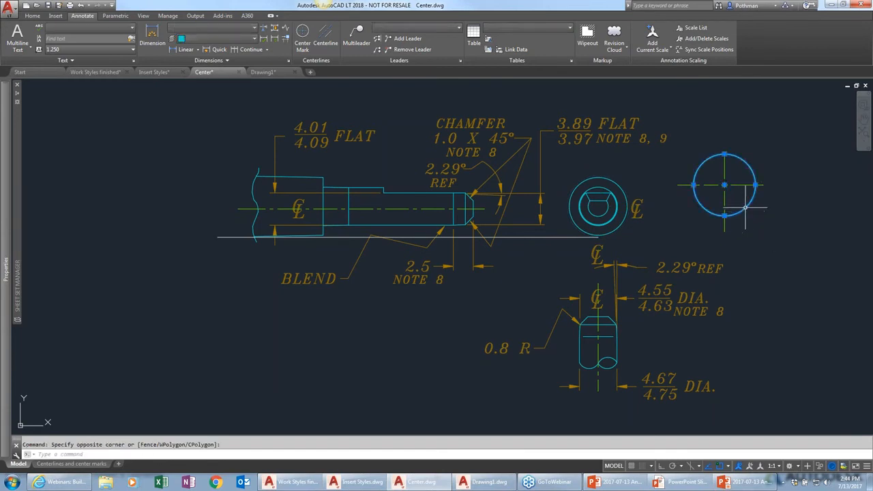
pyautogui.click(755, 184)
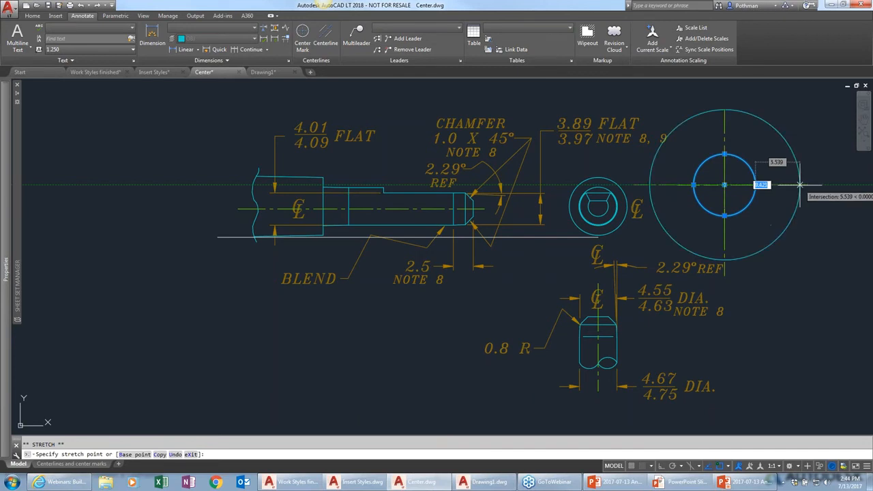
pyautogui.press('Escape')
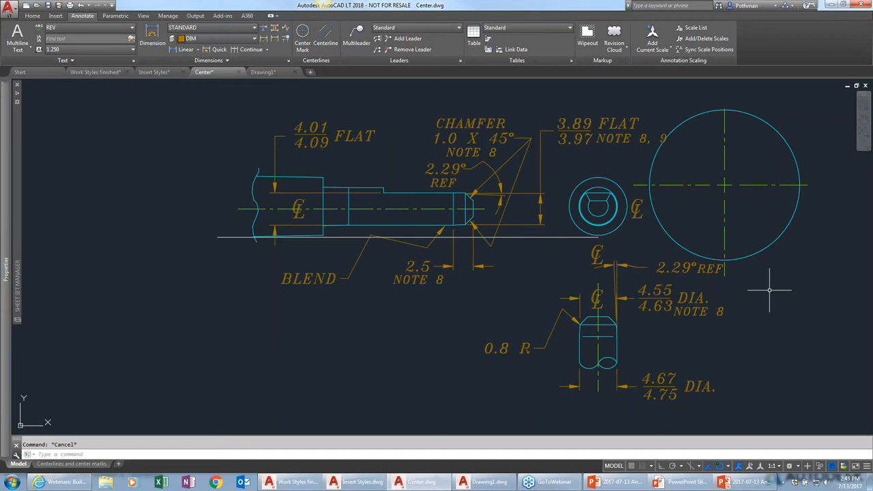
pyautogui.hotkey('ctrl', 'z')
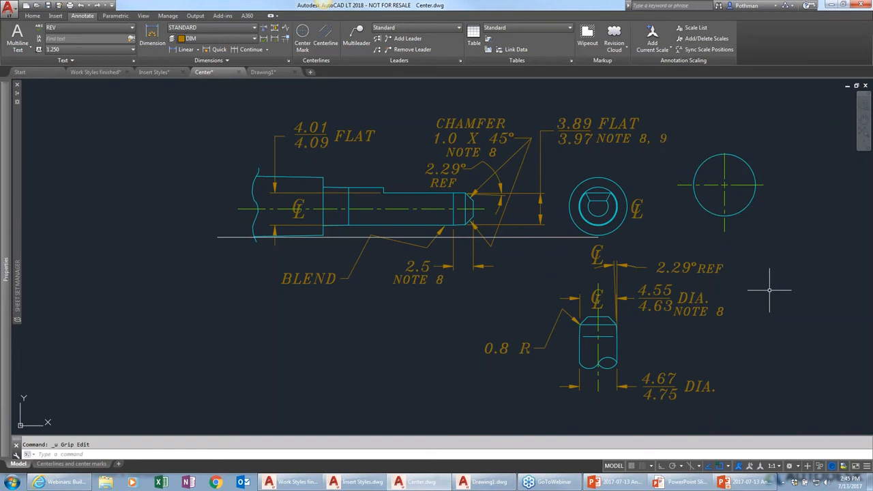
# Delete the moved circle's center mark
pyautogui.click(732, 185)
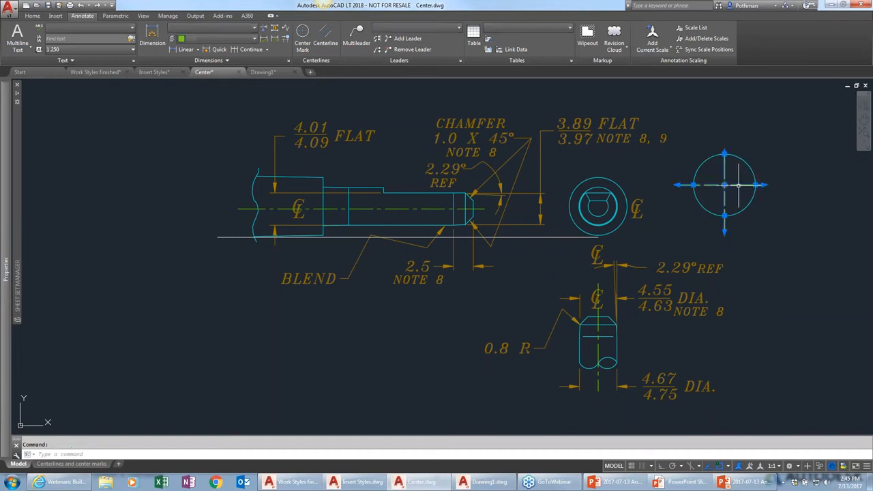
pyautogui.press('Delete')
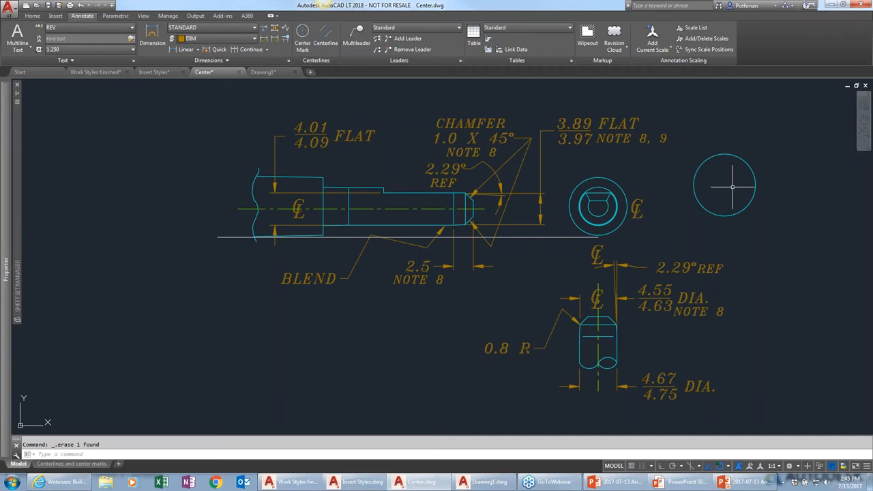
# Set the CENTEREXE system variable to 2
pyautogui.write('CENter')
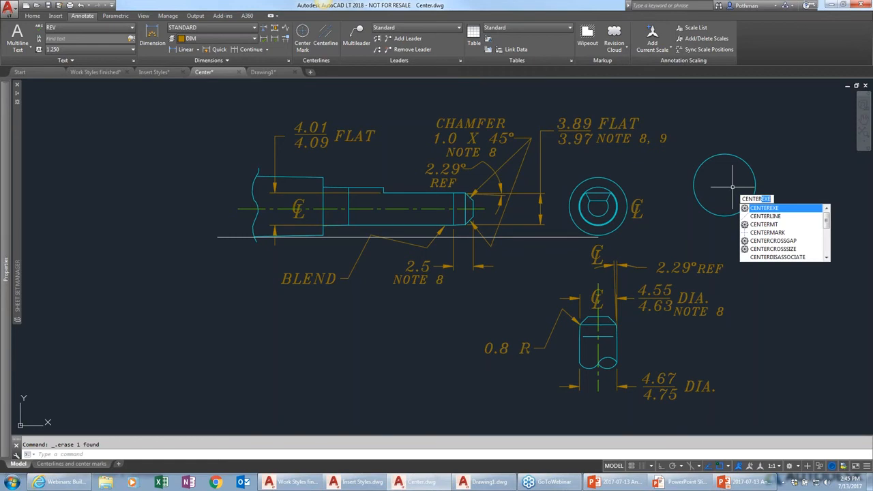
pyautogui.press('Down')
pyautogui.press('Down')
pyautogui.press('Down')
pyautogui.press('Down')
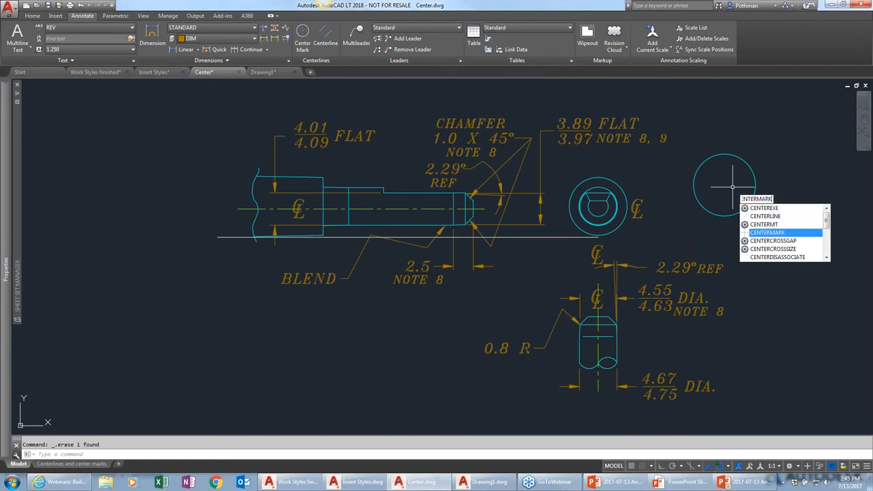
pyautogui.press('Down')
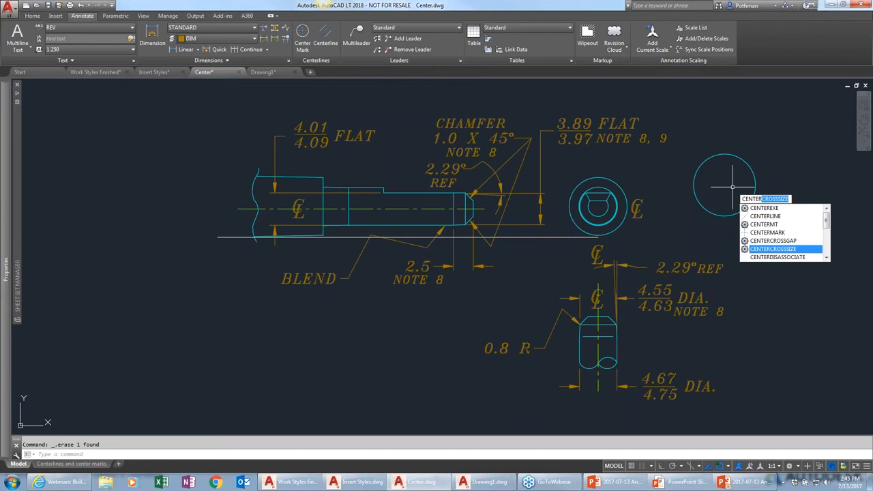
pyautogui.press('Up')
pyautogui.press('Up')
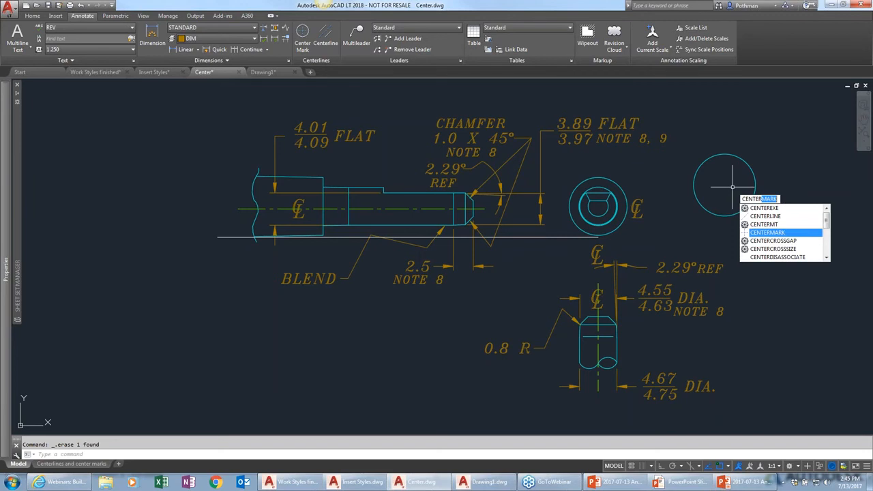
pyautogui.press('Up')
pyautogui.press('Up')
pyautogui.press('Up')
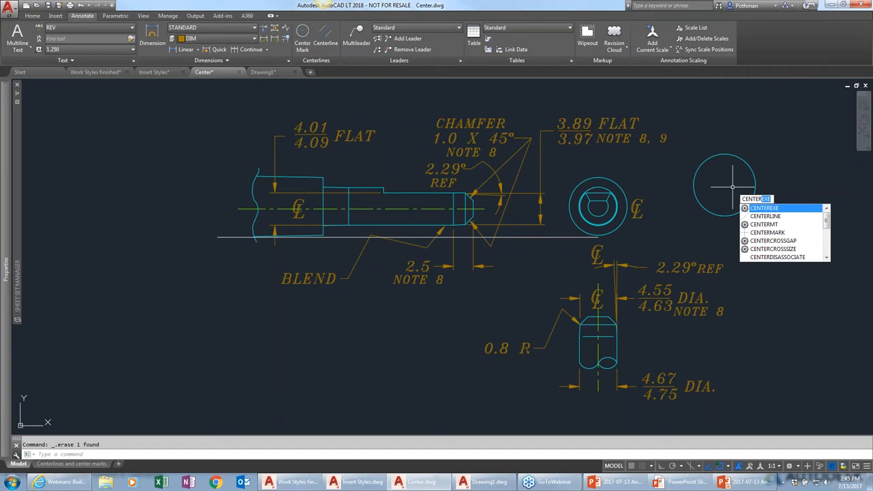
pyautogui.press('Return')
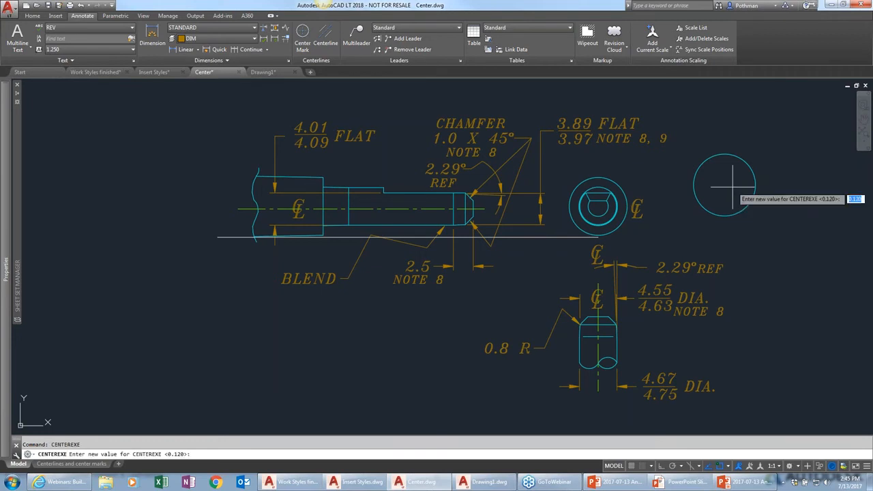
pyautogui.press('Return')
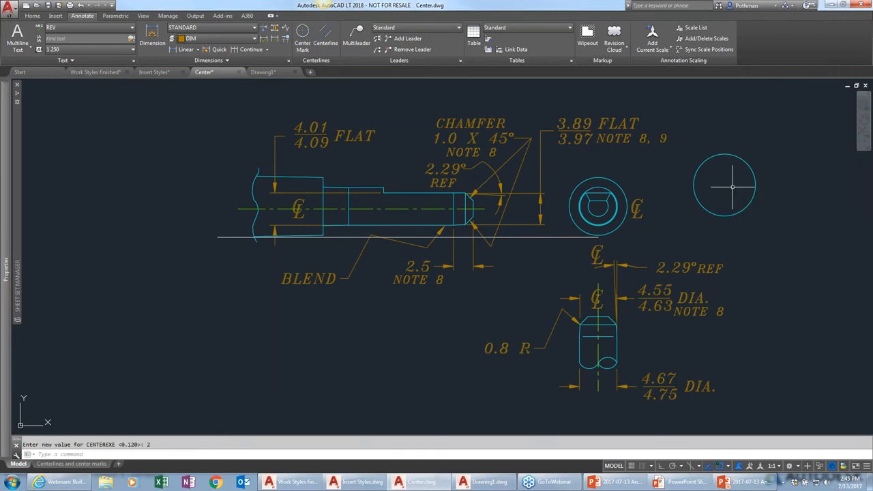
# Add a new center mark to the moved circle
pyautogui.click(303, 34)
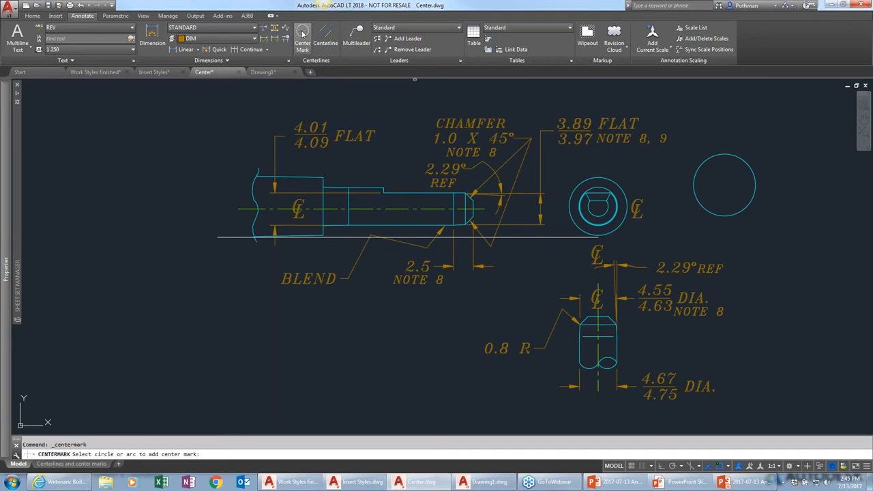
pyautogui.click(745, 162)
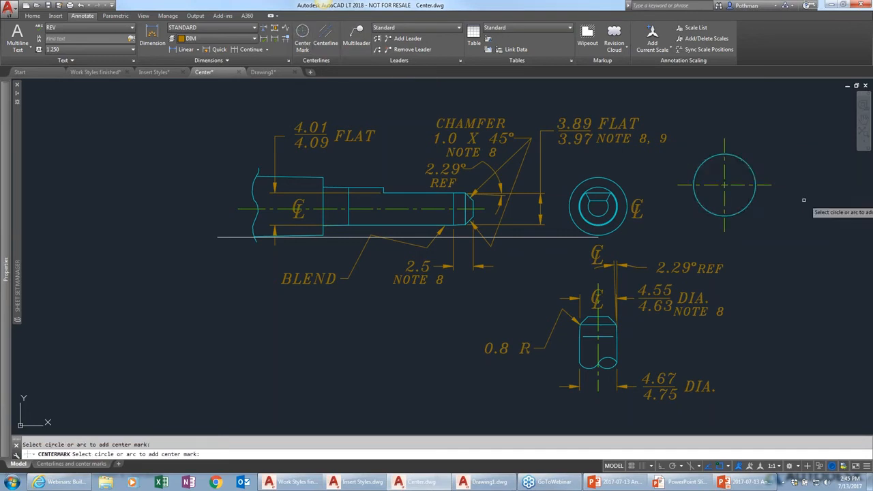
pyautogui.press('Return')
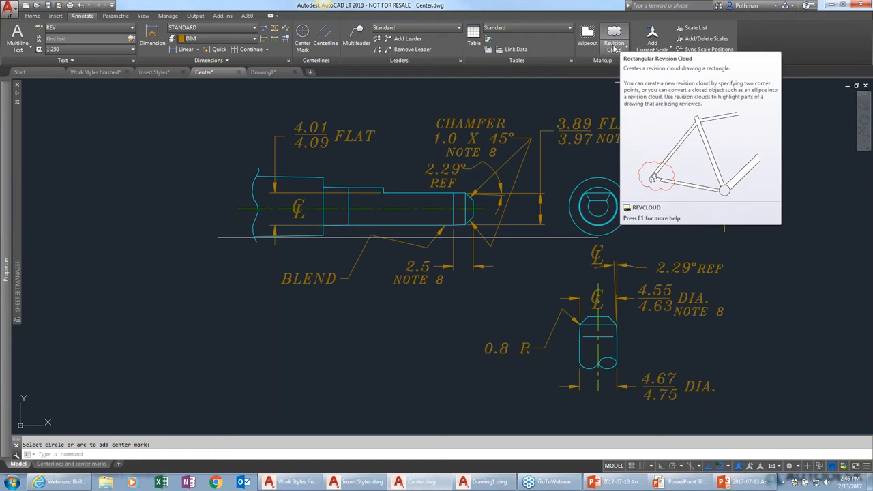
# In the Work Styles finished drawing, draw a rectangular revision cloud around the top of the U-shaped part's view
pyautogui.click(615, 48)
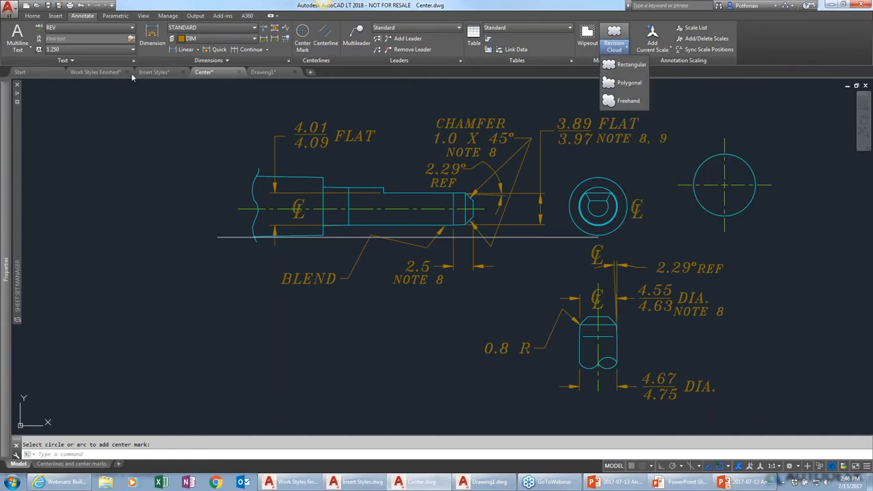
pyautogui.click(112, 73)
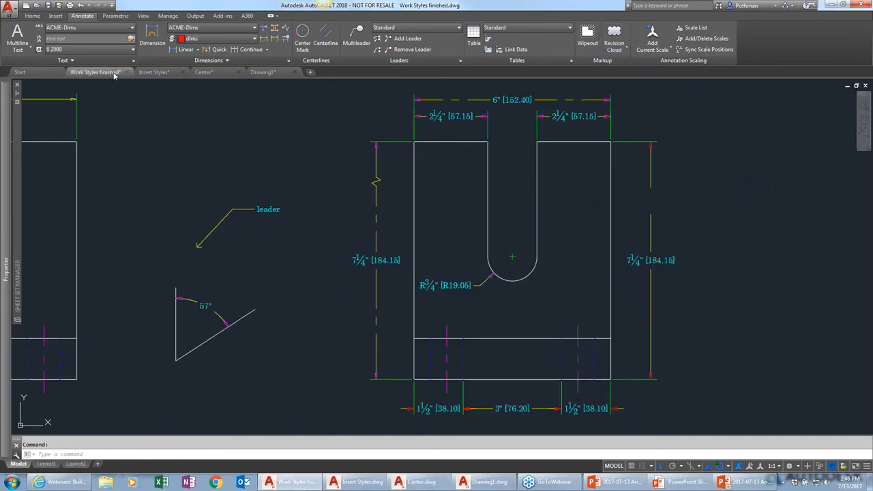
pyautogui.click(620, 48)
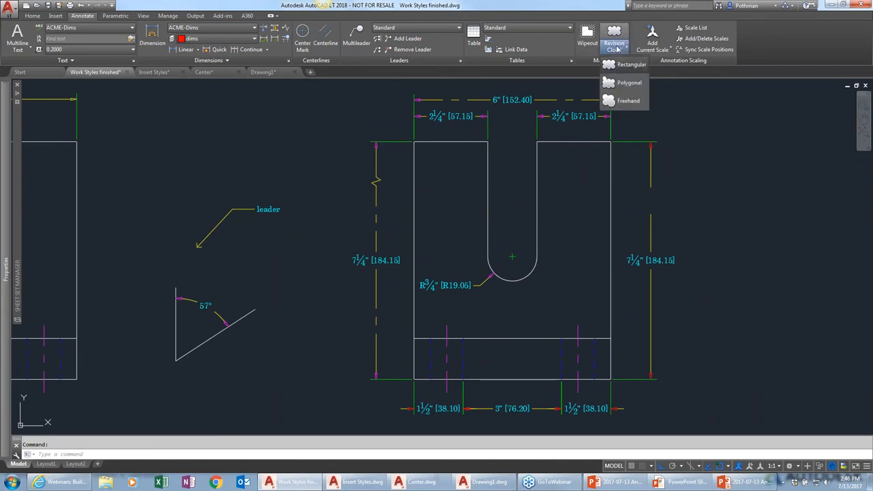
pyautogui.click(621, 65)
pyautogui.scroll(-4, 402, 107)
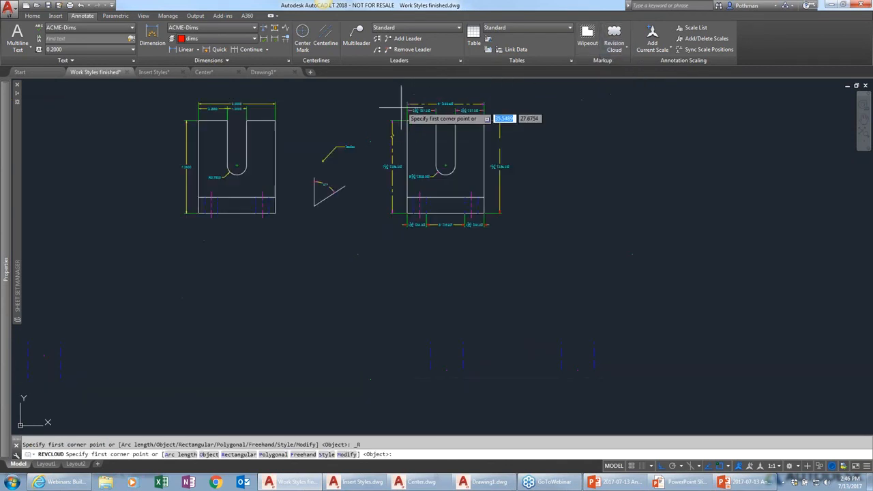
pyautogui.click(364, 84)
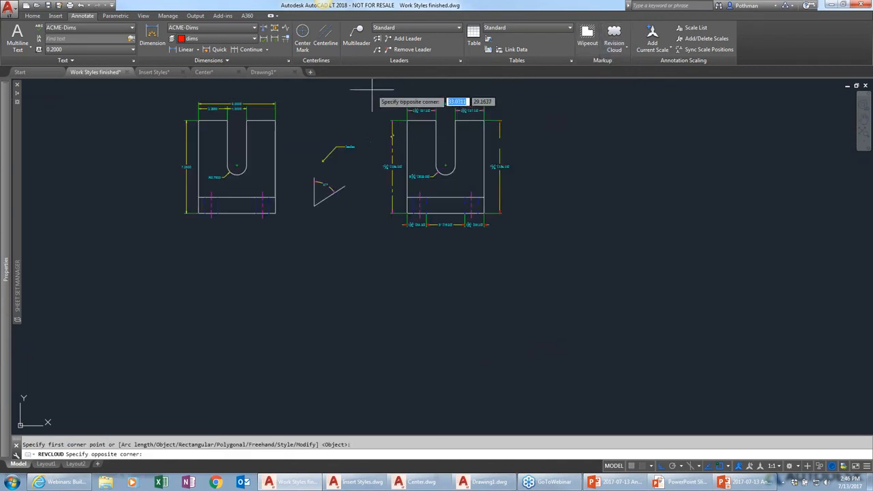
pyautogui.click(523, 139)
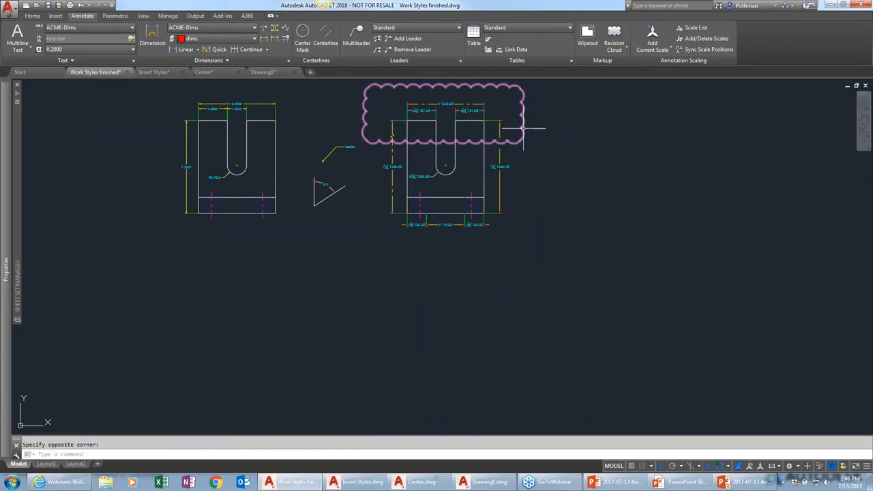
# Stretch the upper revision cloud's lower-right corner downward to enclose the right-side dimension
pyautogui.moveTo(522, 129)
pyautogui.click(522, 129)
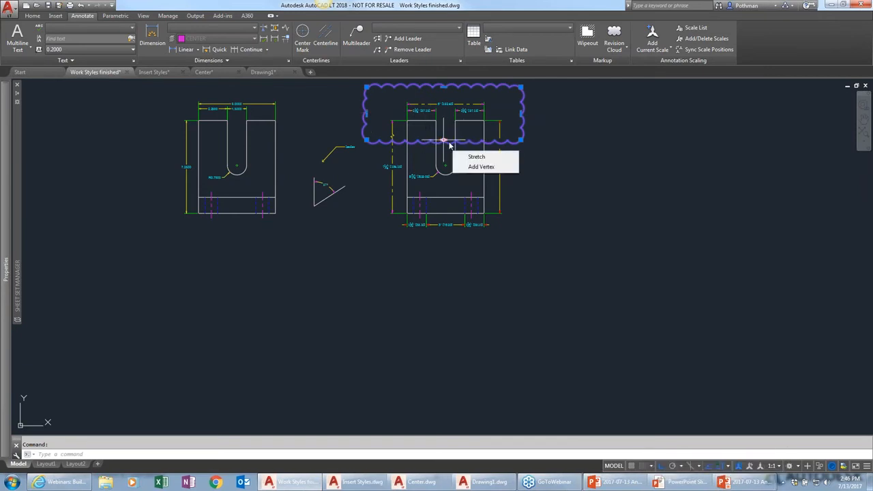
pyautogui.click(521, 114)
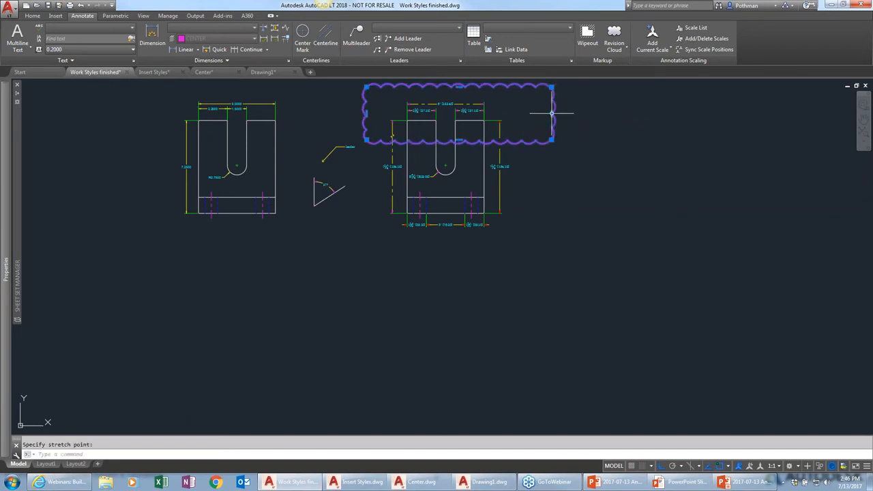
pyautogui.click(519, 114)
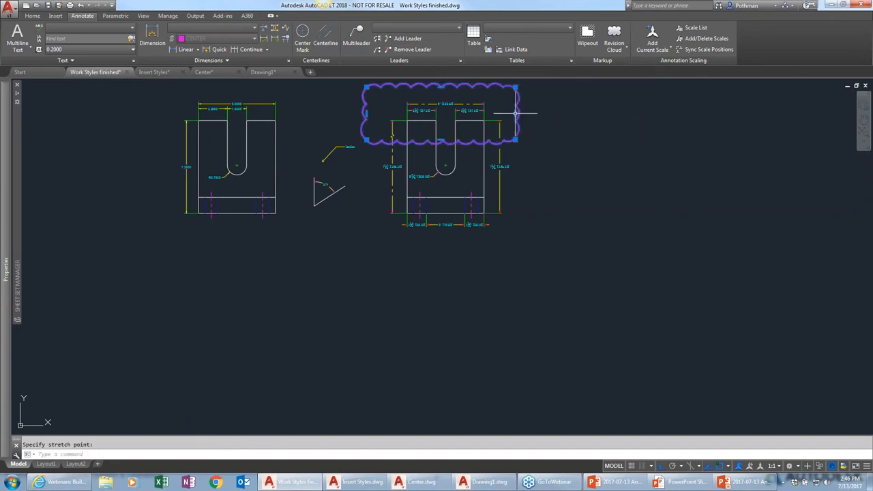
pyautogui.click(519, 145)
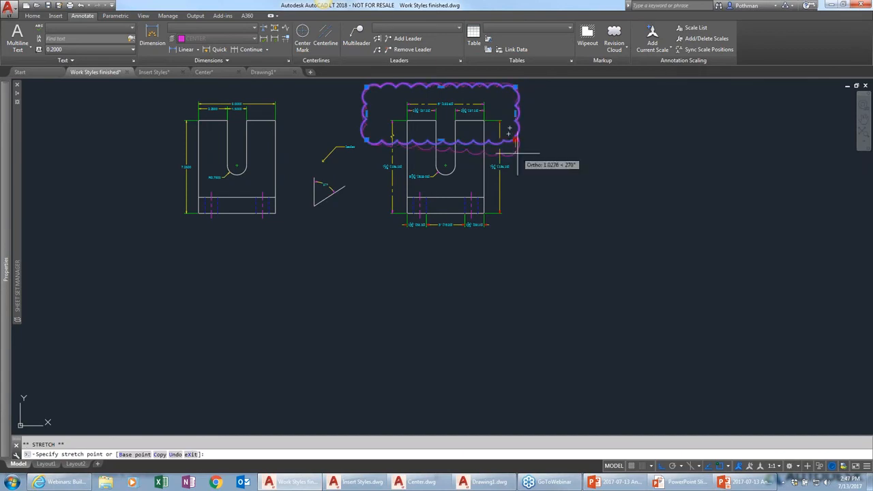
pyautogui.click(517, 167)
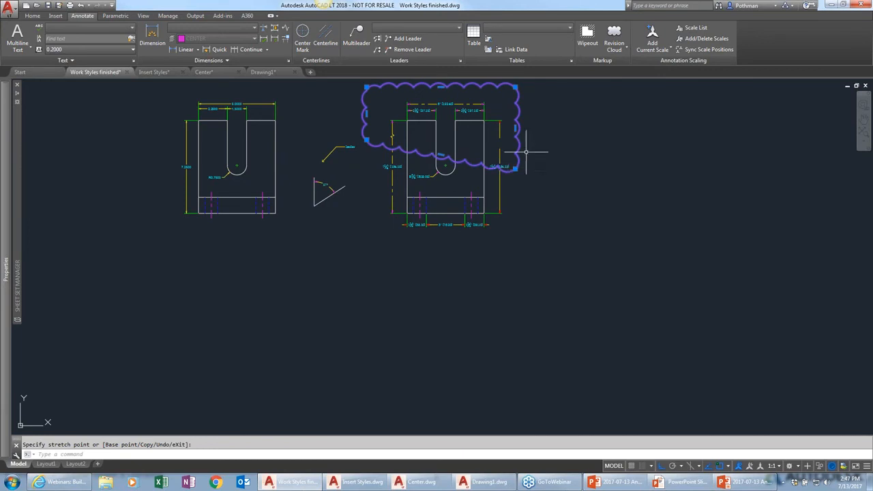
# Set the revision cloud arc length to 0.5 and draw a rectangular cloud around the bottom of the part's view
pyautogui.click(622, 51)
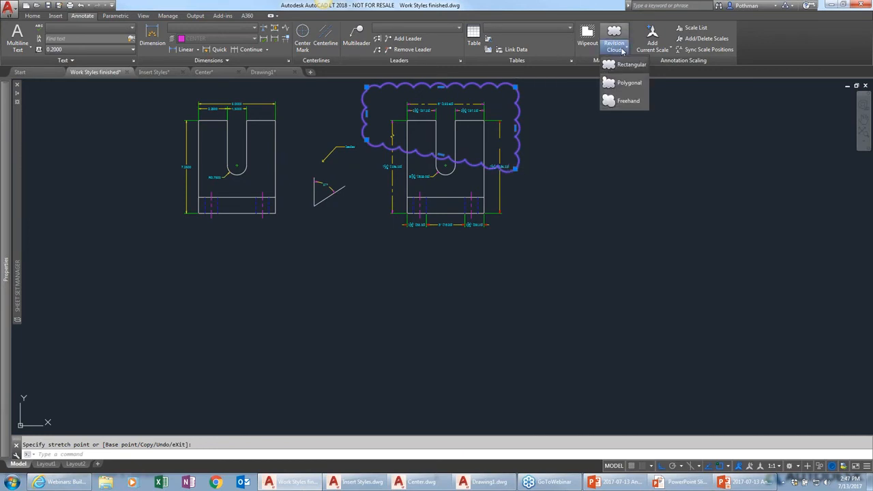
pyautogui.click(626, 65)
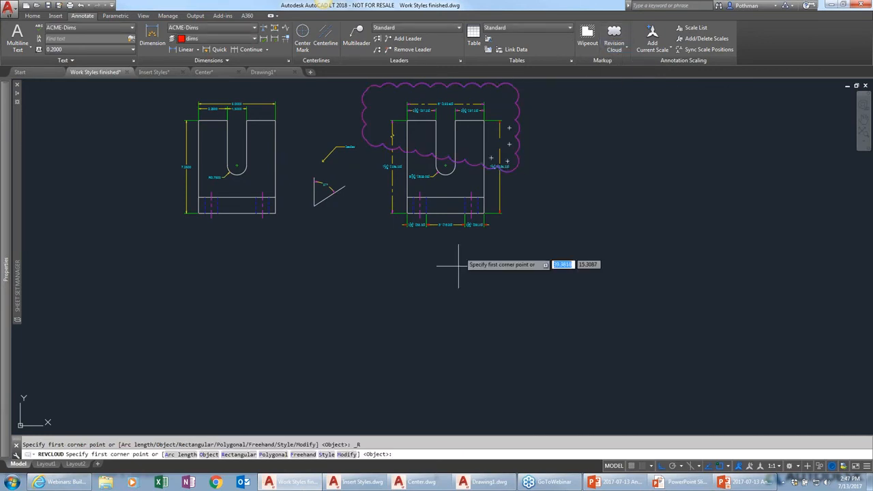
pyautogui.click(188, 454)
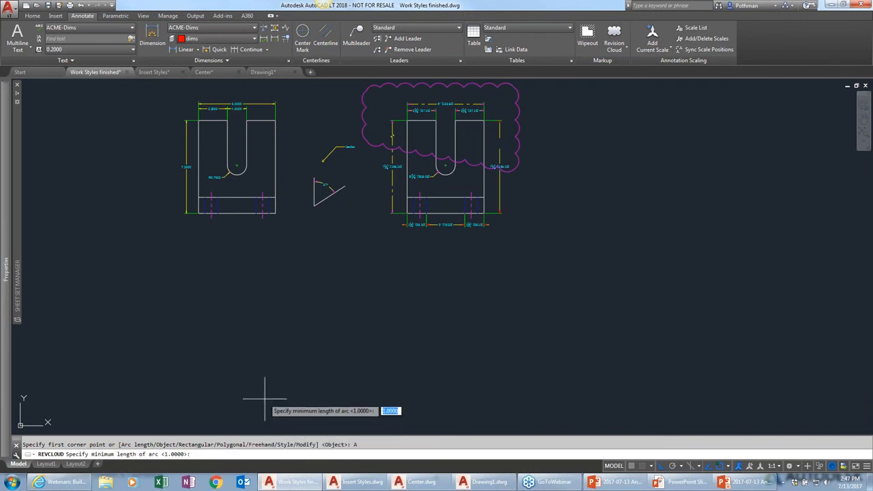
pyautogui.write('.5')
pyautogui.press('Return')
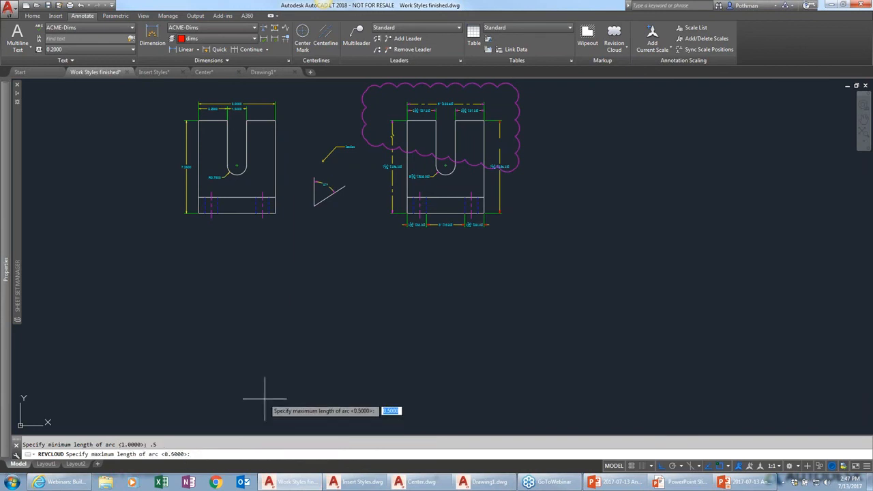
pyautogui.press('Return')
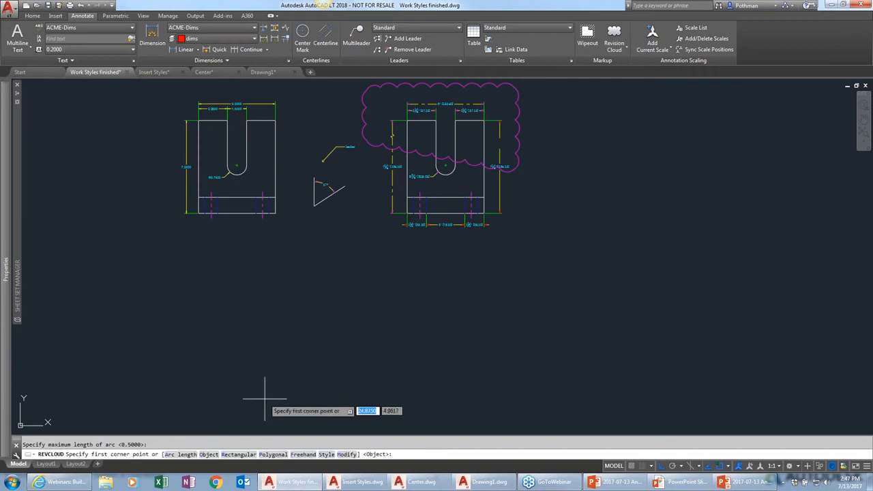
pyautogui.click(370, 194)
pyautogui.click(515, 240)
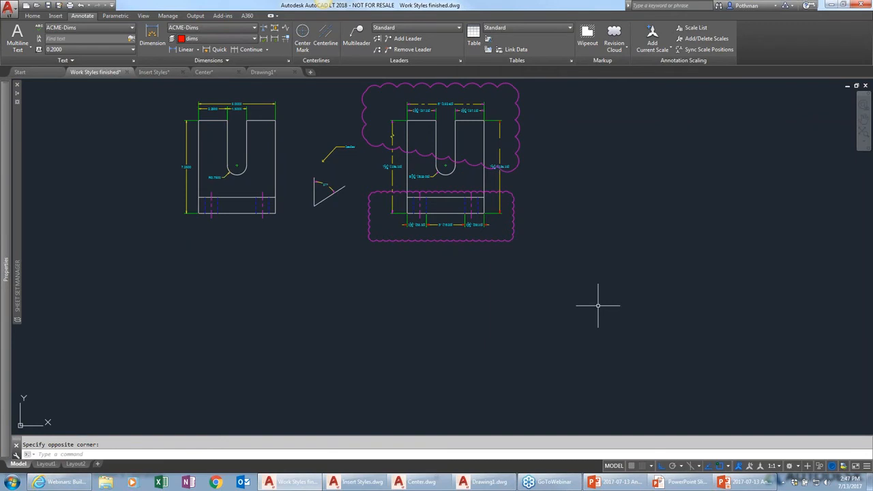
# Stretch the lower revision cloud's right edge outward
pyautogui.click(515, 221)
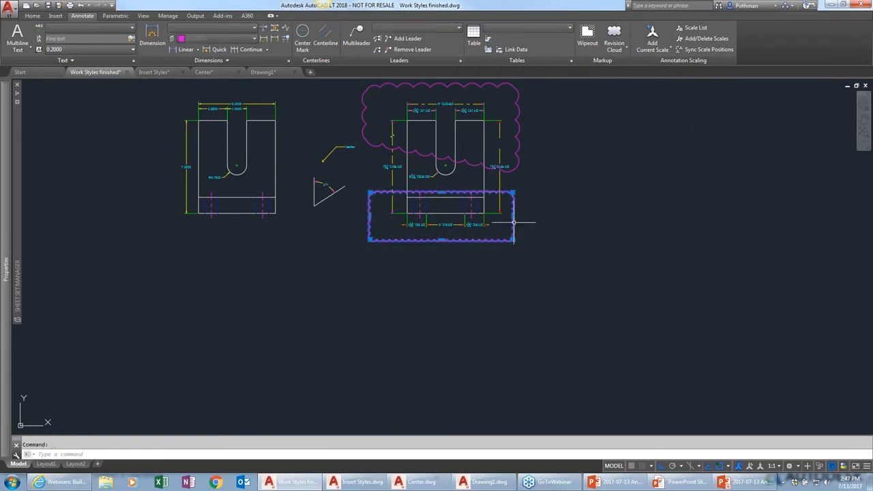
pyautogui.click(514, 222)
pyautogui.press('Escape')
pyautogui.press('Escape')
pyautogui.click(623, 49)
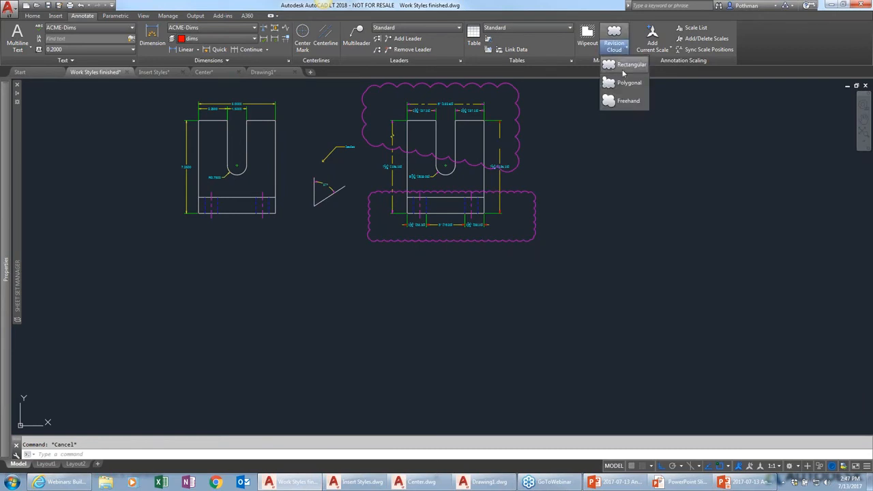
pyautogui.click(625, 83)
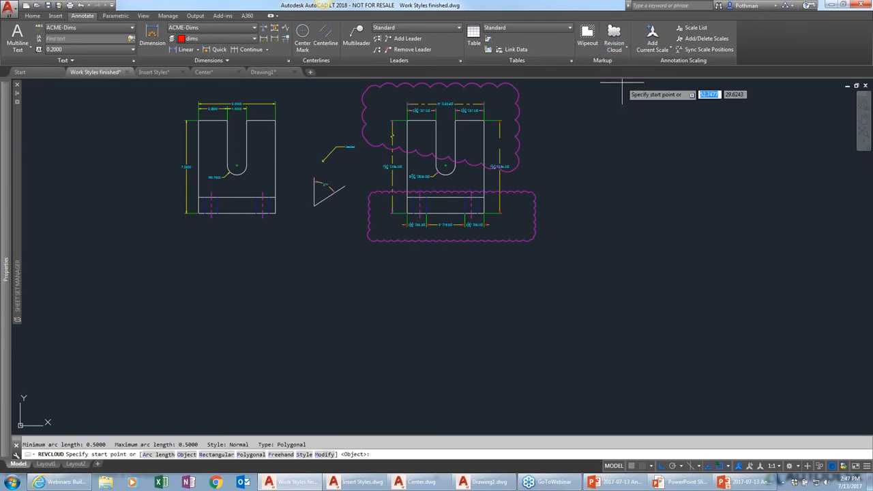
pyautogui.click(657, 135)
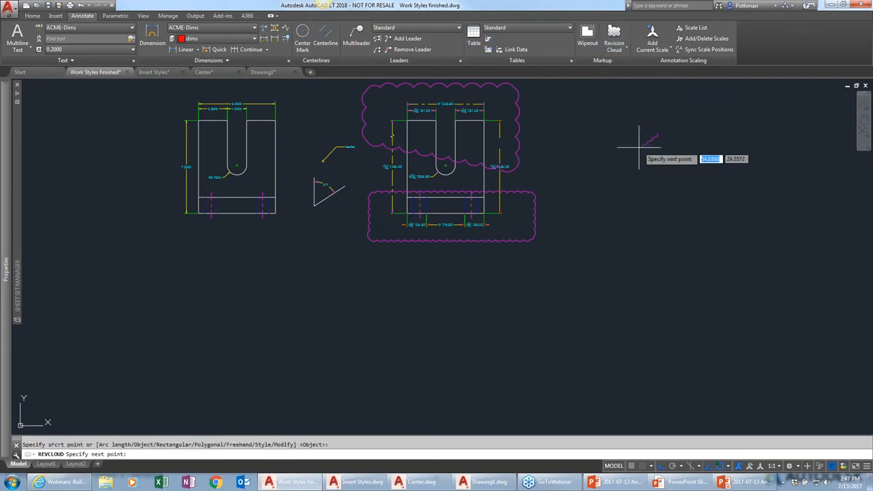
pyautogui.click(603, 230)
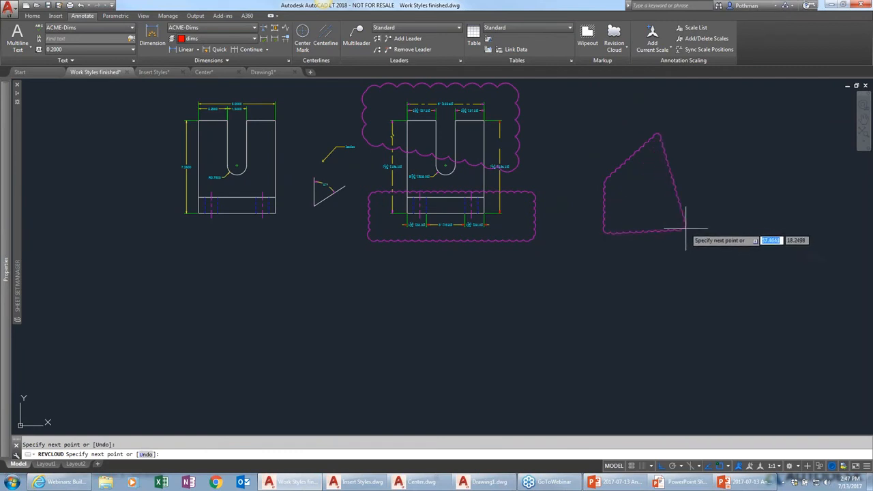
pyautogui.click(690, 231)
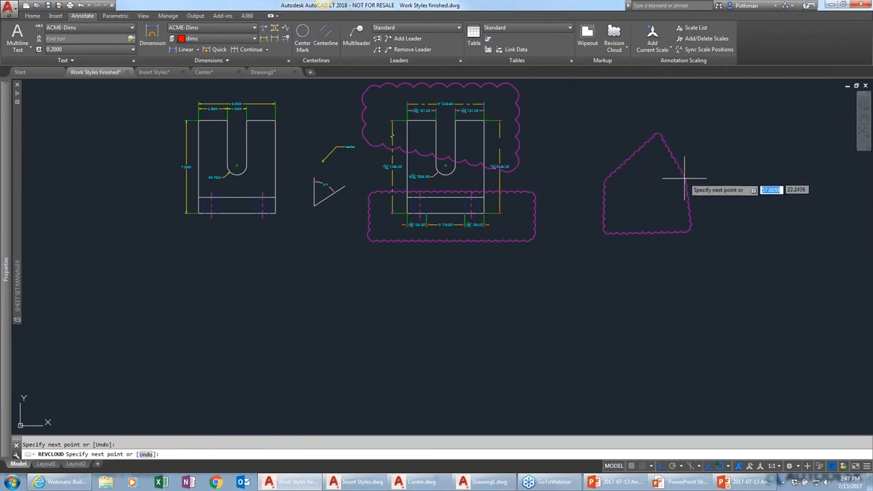
pyautogui.press('Escape')
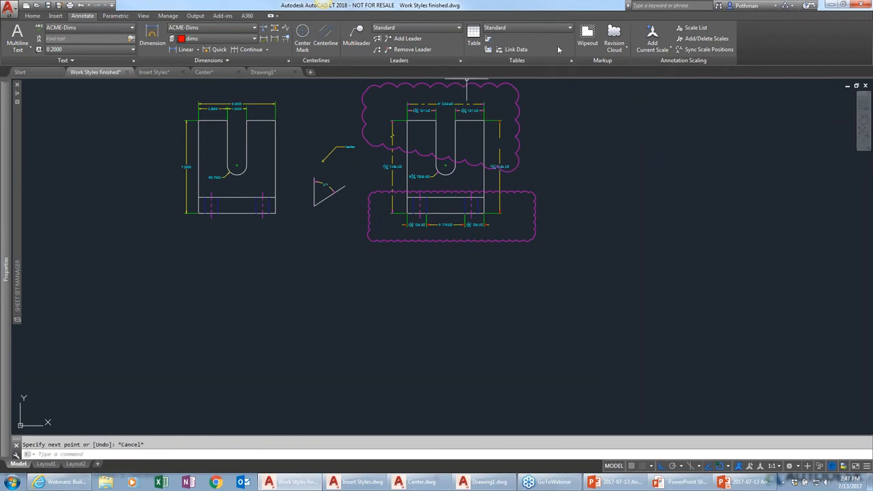
# Draw a house-shaped polygonal revision cloud to the right of the part's view
pyautogui.click(615, 50)
pyautogui.click(624, 82)
pyautogui.click(660, 143)
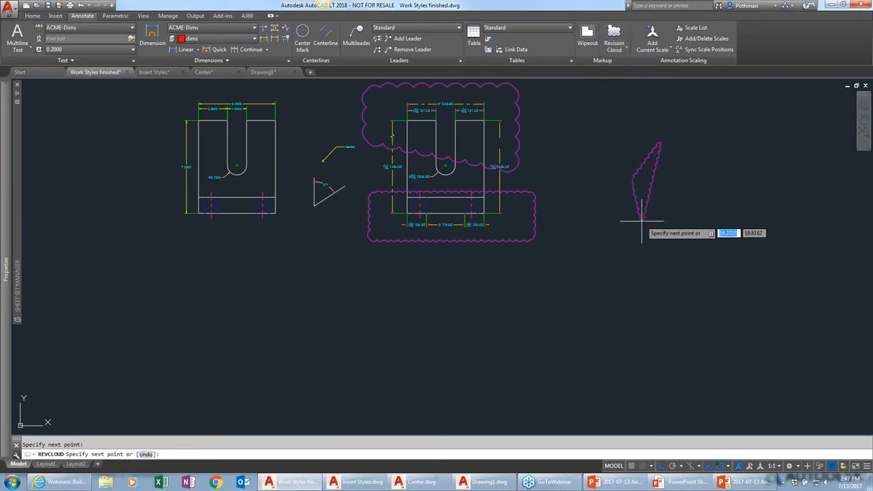
pyautogui.click(637, 222)
pyautogui.click(685, 222)
pyautogui.click(687, 179)
pyautogui.press('Return')
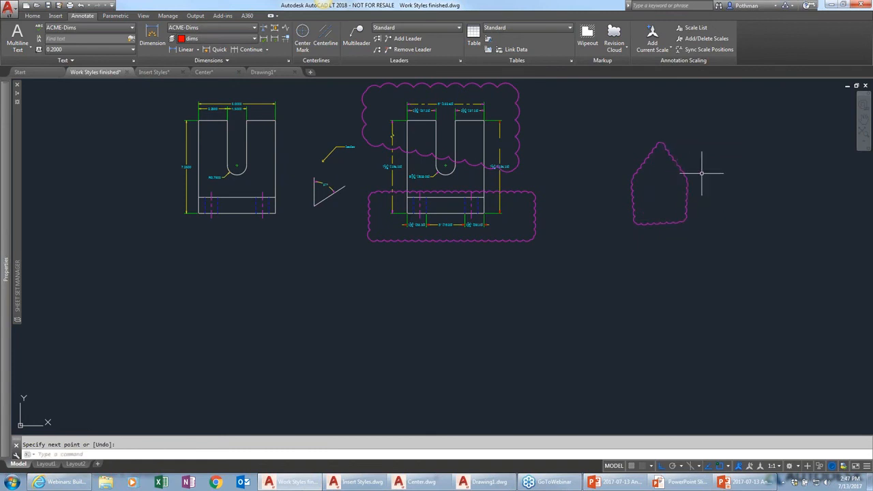
# Reshape the polygonal revision cloud by stretching its top and left vertex grips outward
pyautogui.click(690, 178)
pyautogui.click(688, 160)
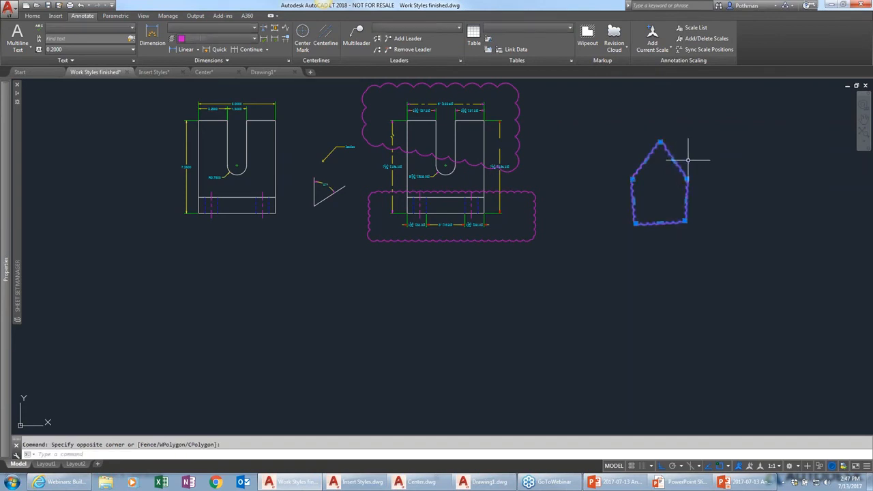
pyautogui.click(676, 160)
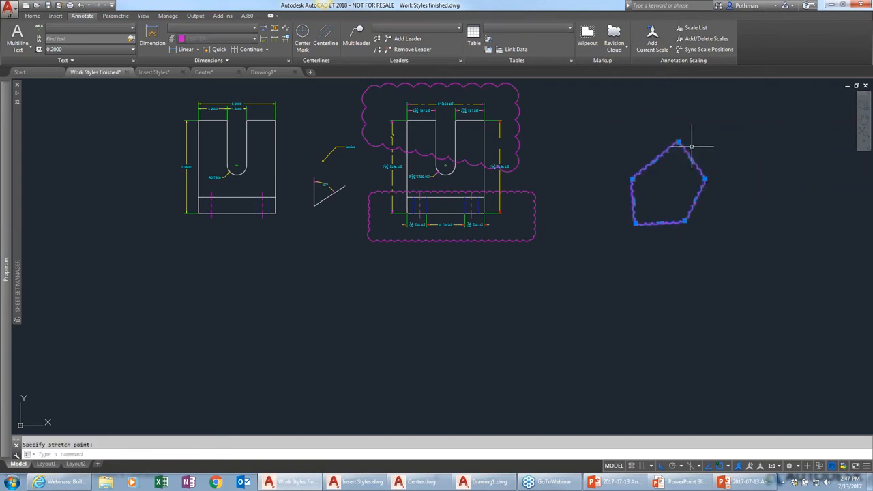
pyautogui.click(679, 117)
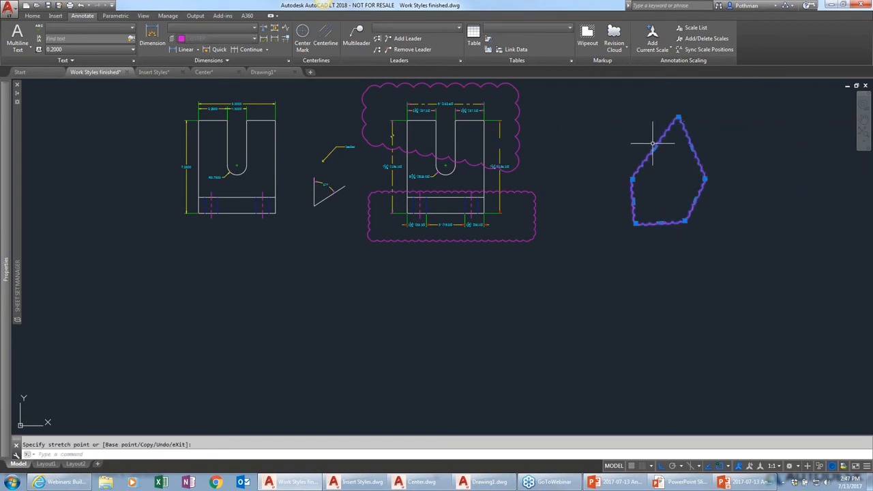
pyautogui.click(656, 148)
pyautogui.click(633, 148)
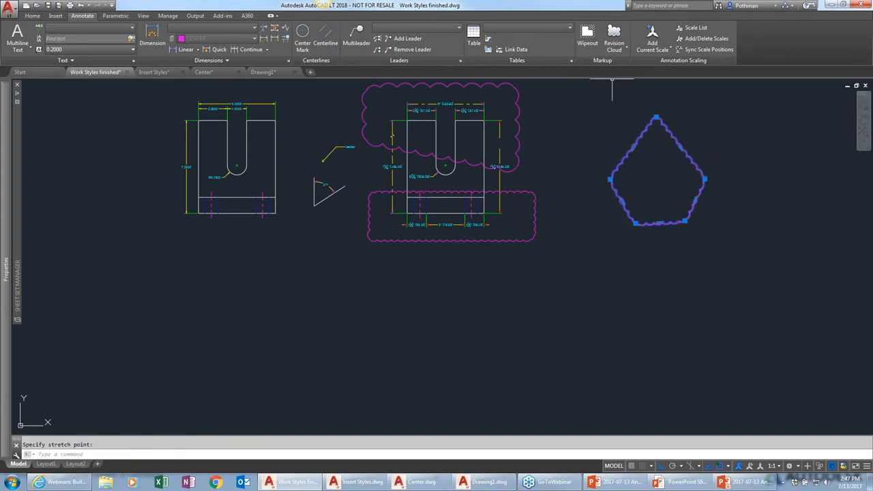
pyautogui.press('Escape')
pyautogui.press('Escape')
# Draw a freehand revision cloud around the left view of the part
pyautogui.click(614, 46)
pyautogui.click(627, 102)
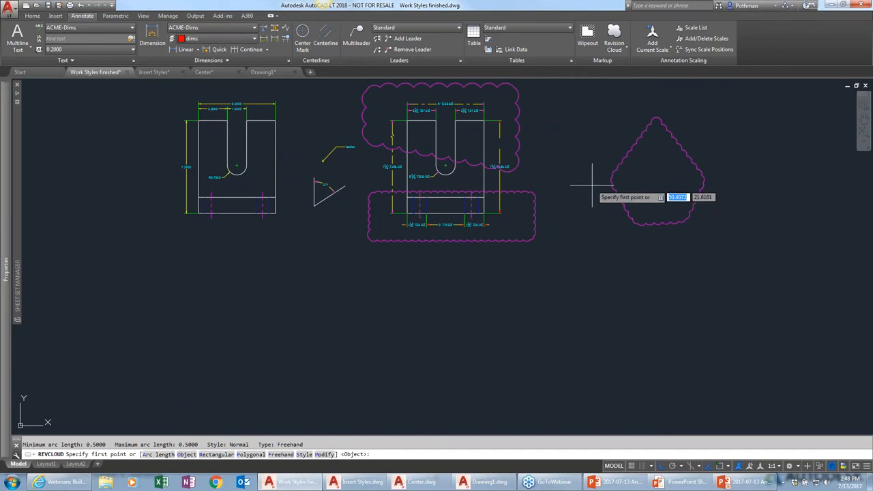
pyautogui.click(137, 133)
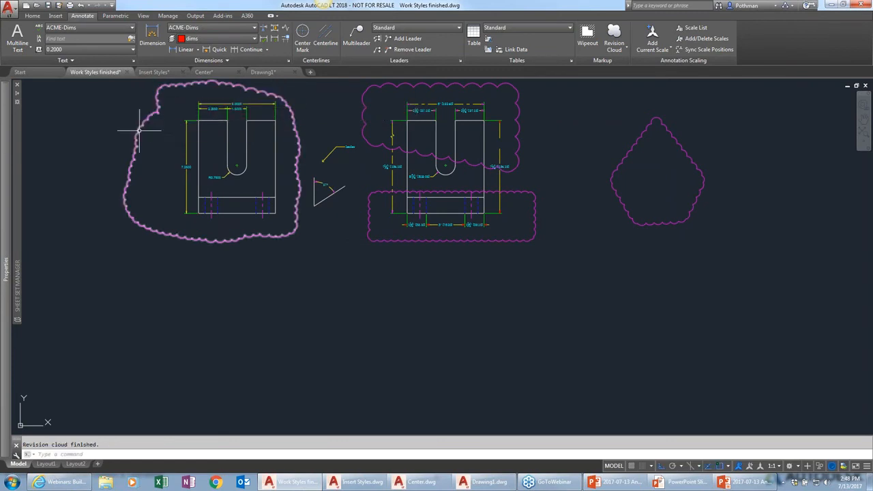
pyautogui.click(128, 168)
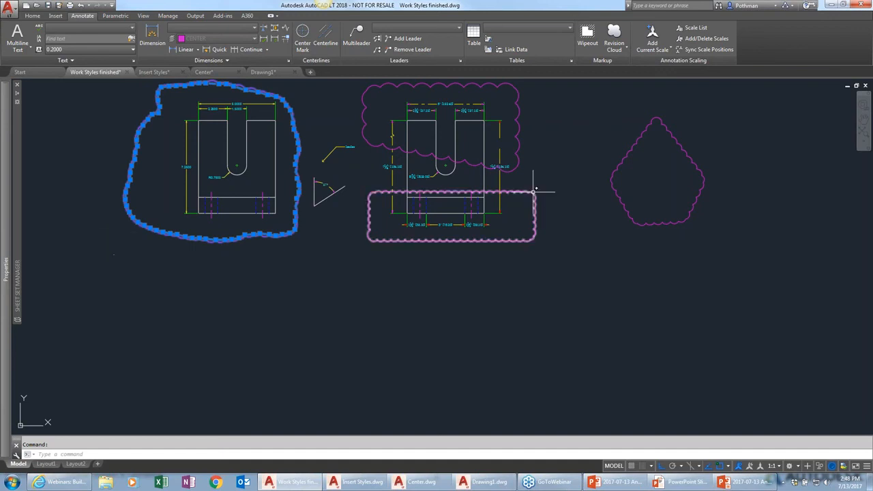
# Select the upper revision cloud along with the others and switch to the PowerPoint presentation
pyautogui.click(519, 134)
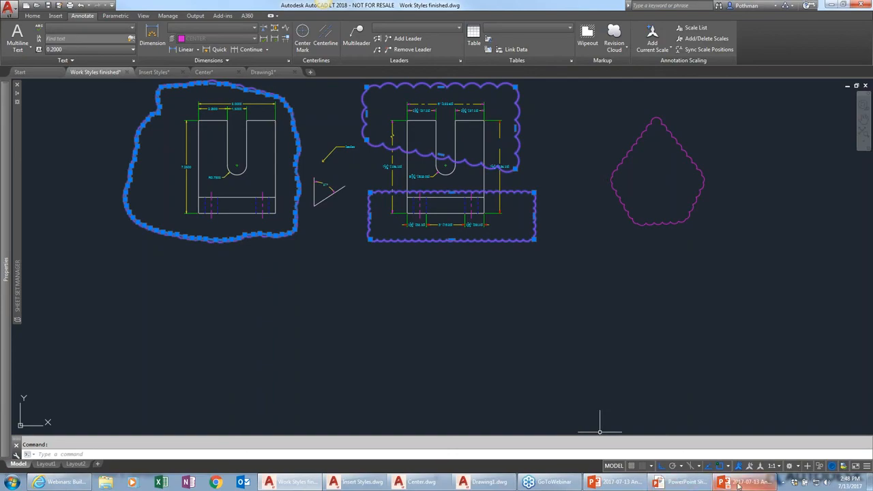
pyautogui.click(698, 482)
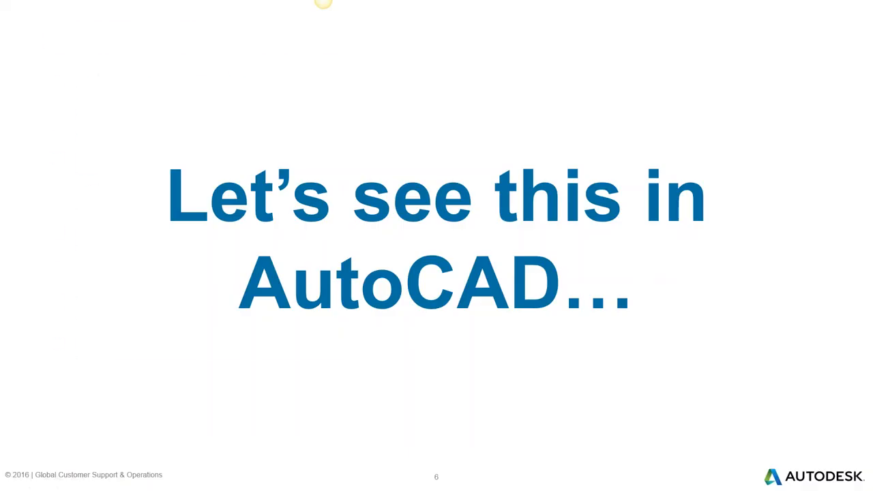
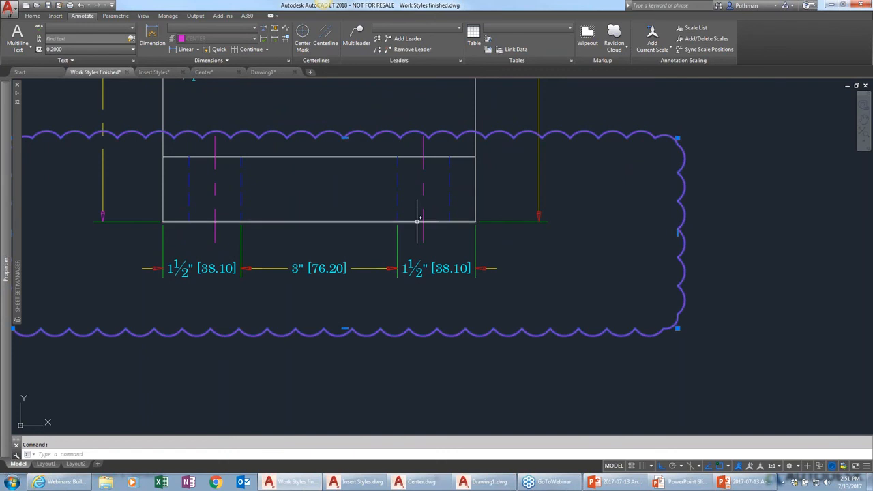
# Move the upper-left dimension's inner extension point from the slot's left edge to its right edge
pyautogui.scroll(-5, 226, 153)
pyautogui.moveTo(226, 152); pyautogui.dragTo(401, 321, button='middle')
pyautogui.scroll(5, 383, 279)
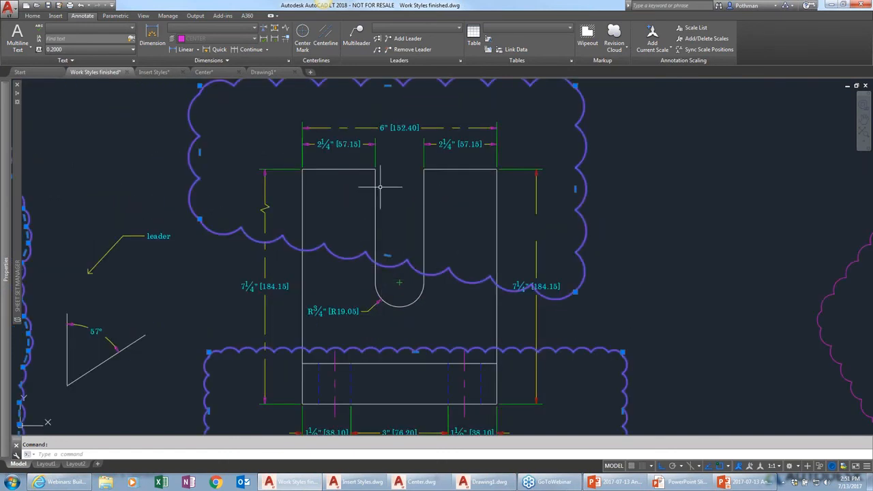
pyautogui.click(361, 172)
pyautogui.click(363, 169)
pyautogui.click(374, 168)
pyautogui.click(408, 168)
pyautogui.press('Escape')
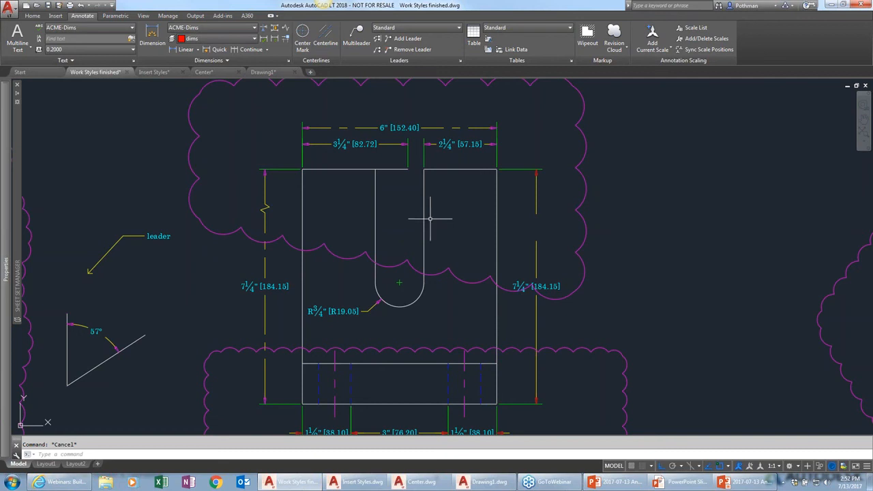
# Create single-line text reading "This is text" below the drawings with default height and rotation
pyautogui.scroll(-4, 613, 236)
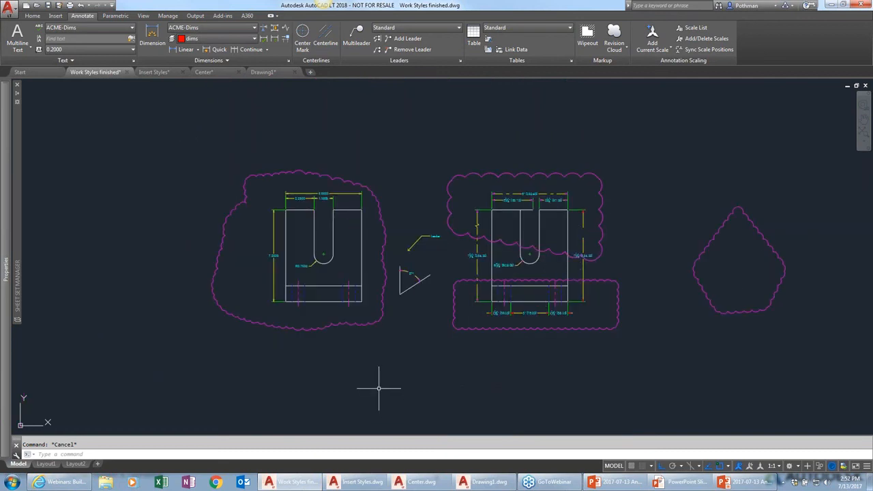
pyautogui.write('text')
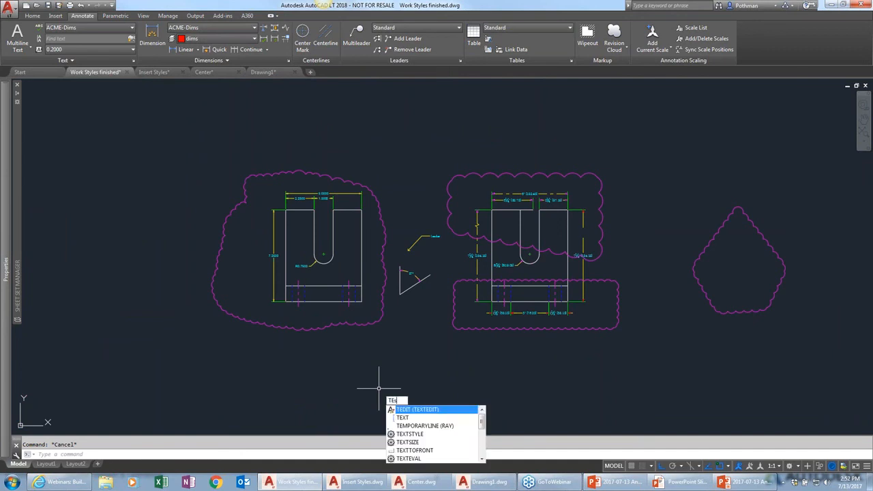
pyautogui.press('Return')
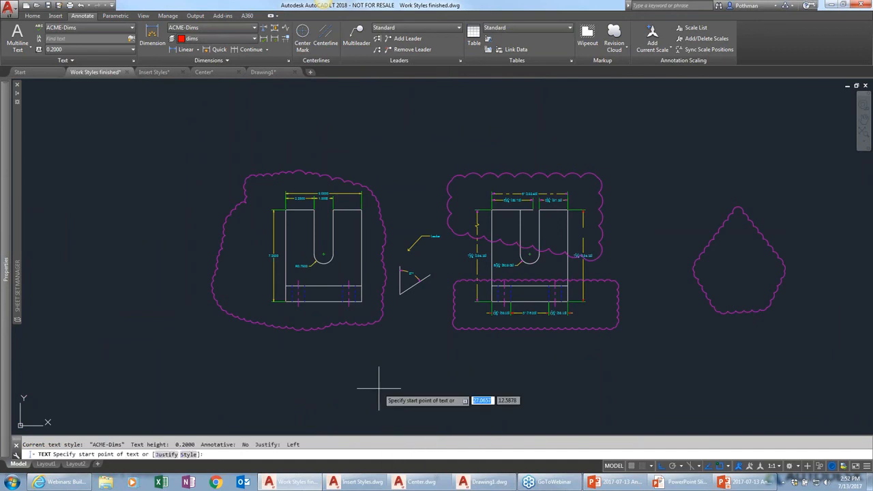
pyautogui.click(374, 387)
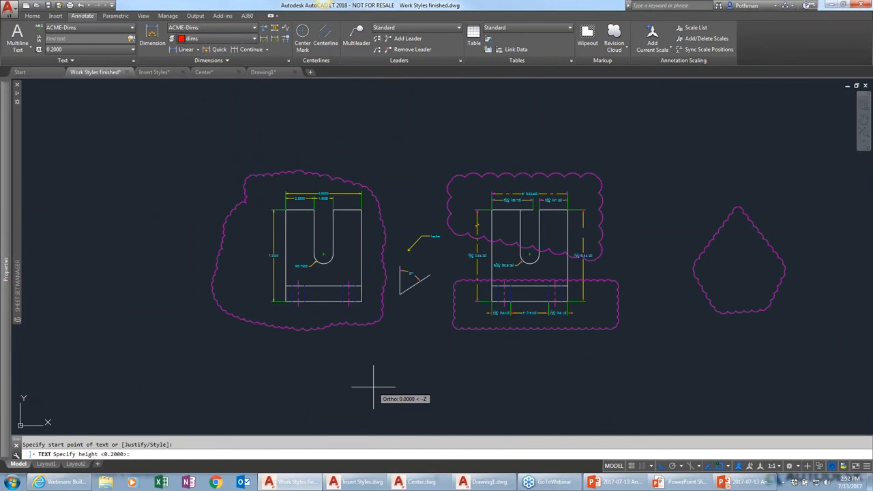
pyautogui.press('Return')
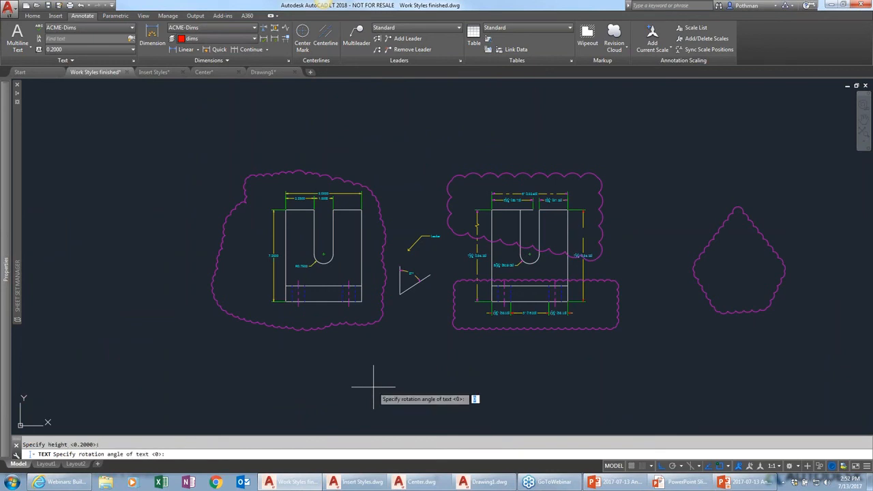
pyautogui.press('Return')
pyautogui.write('Take ta')
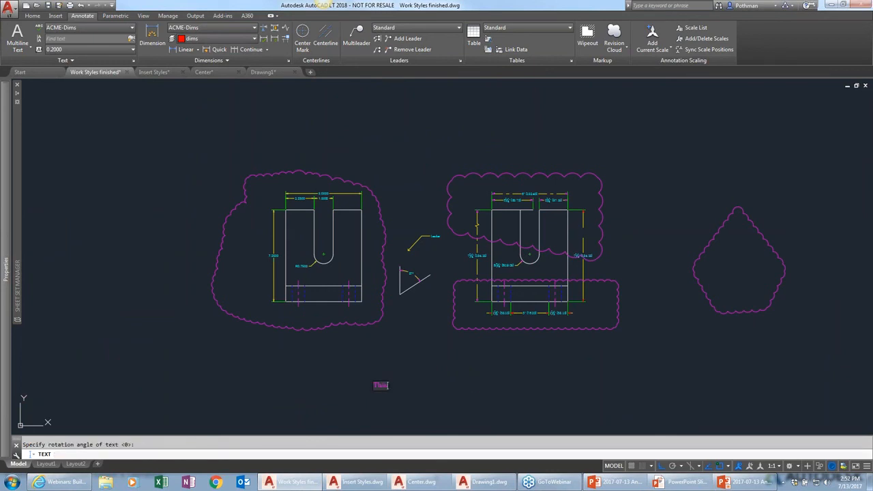
pyautogui.write(' text')
pyautogui.press('Return')
# Mirror the text about a vertical line just to its right, keeping the original
pyautogui.press('Return')
pyautogui.scroll(3, 400, 390)
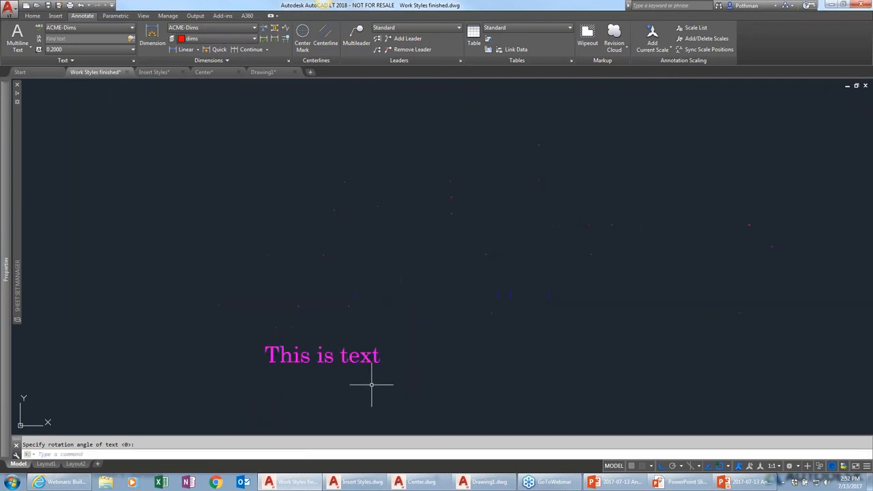
pyautogui.write('mi')
pyautogui.press('Return')
pyautogui.click(398, 389)
pyautogui.click(366, 328)
pyautogui.press('Return')
pyautogui.click(409, 348)
pyautogui.click(409, 277)
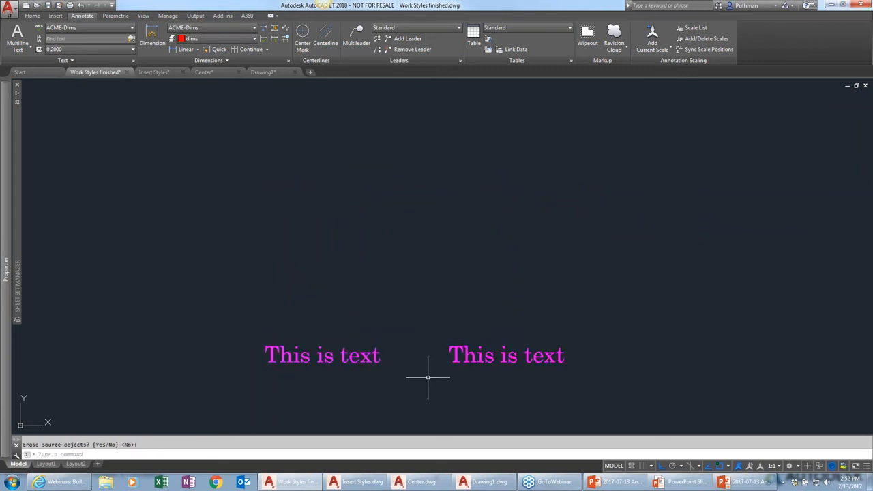
# Set the MIRRTEXT system variable to 1
pyautogui.write('mirrtext')
pyautogui.press('Return')
pyautogui.write('1')
pyautogui.press('Return')
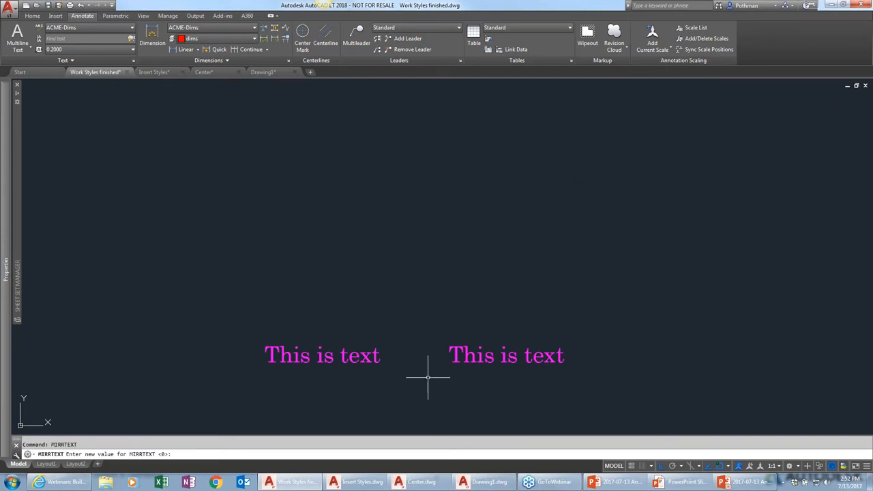
# Try to mirror the copied text about a vertical line to its right with MIRRTEXT on
pyautogui.write('mi')
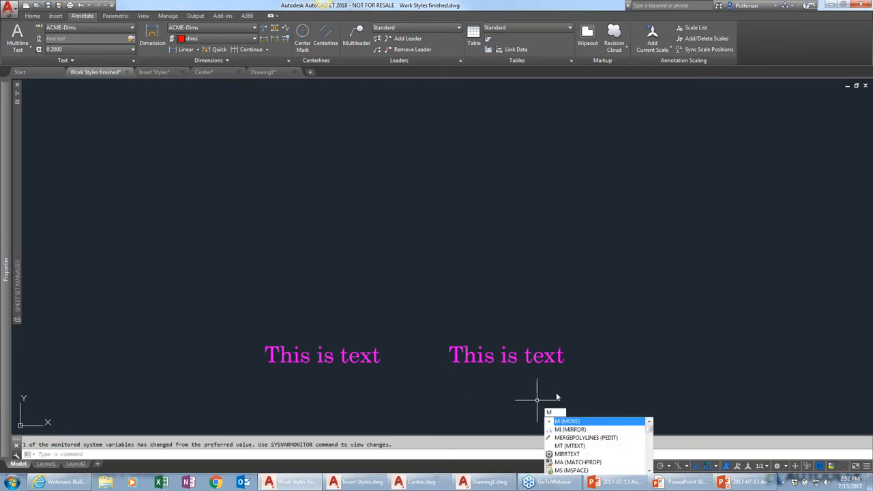
pyautogui.press('Return')
pyautogui.click(594, 387)
pyautogui.click(499, 331)
pyautogui.press('Return')
pyautogui.click(578, 380)
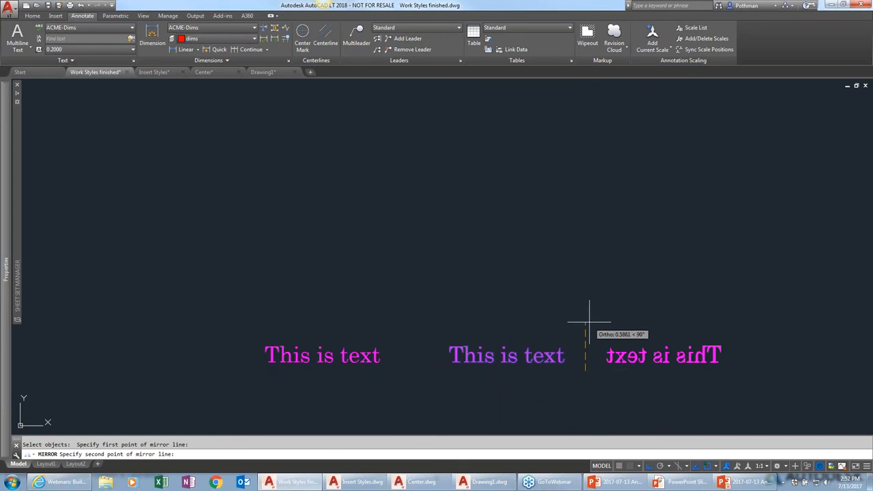
pyautogui.click(589, 303)
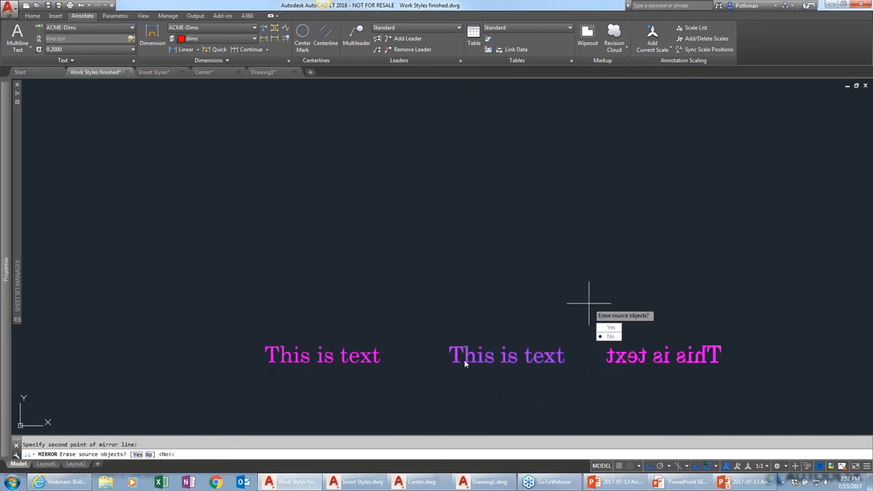
pyautogui.press('Escape')
# Check the current MIRRTEXT system variable value
pyautogui.write('mirr')
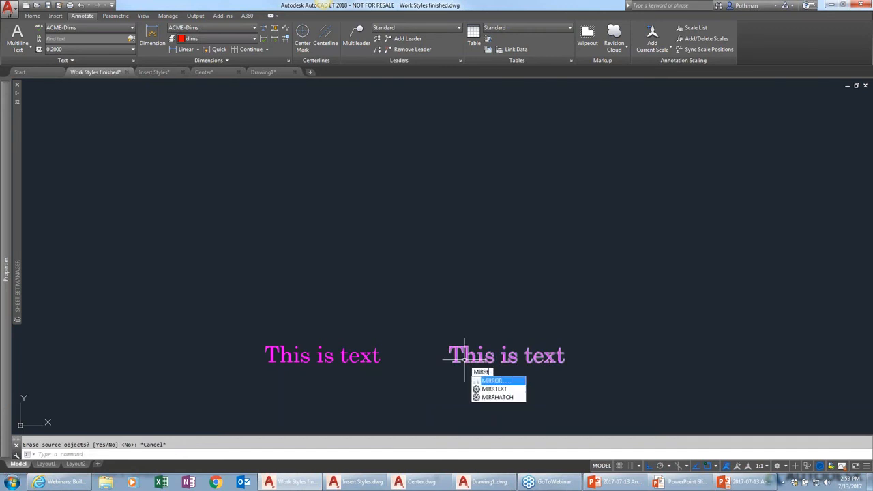
pyautogui.write('te')
pyautogui.press('Return')
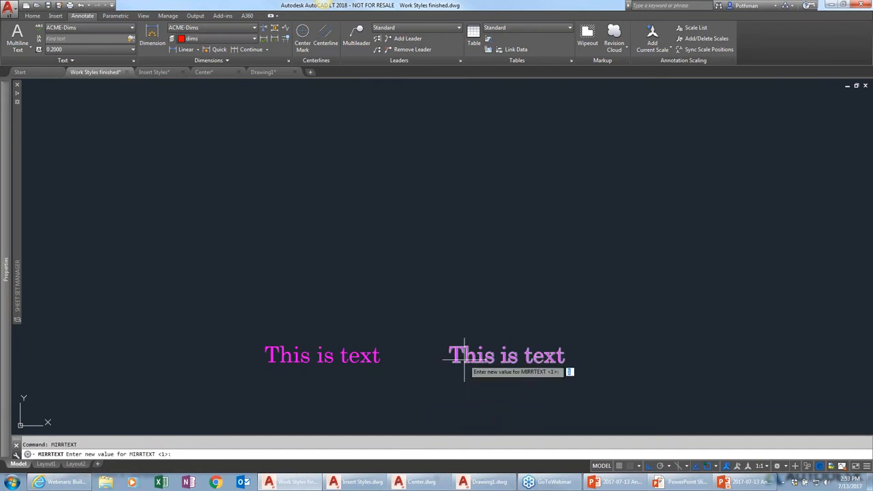
pyautogui.press('Return')
# Try to replace the copied text with a Date field in MMMM d, yyyy format
pyautogui.moveTo(464, 359)
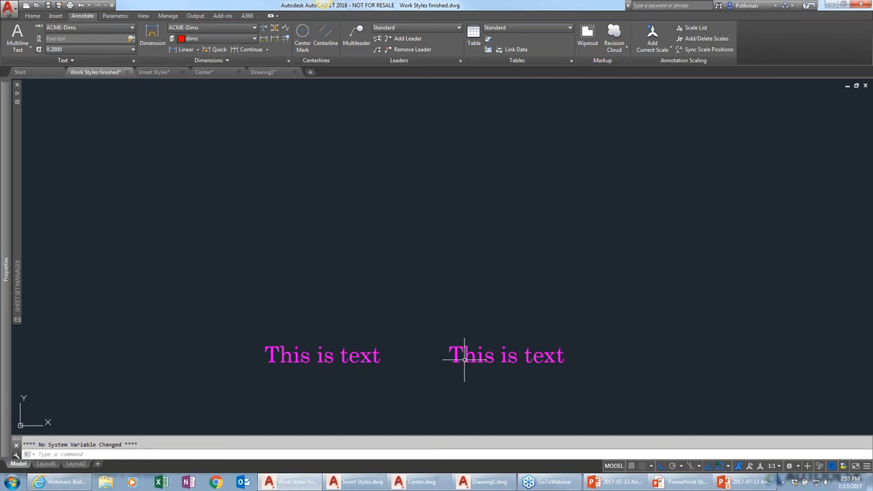
pyautogui.click(580, 371)
pyautogui.click(521, 344)
pyautogui.doubleClick(526, 356)
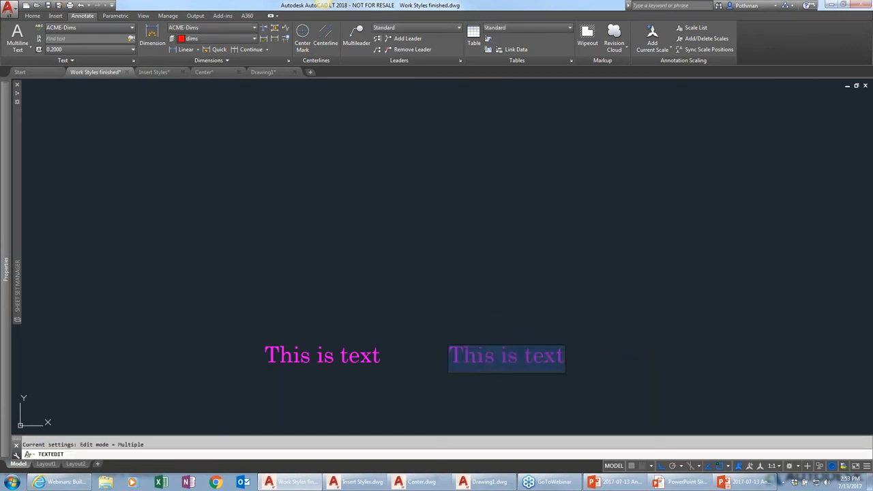
pyautogui.rightClick(501, 360)
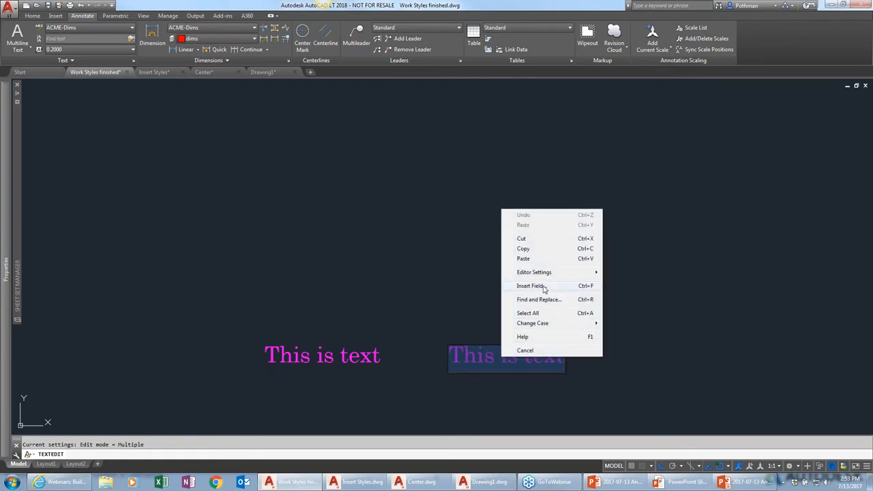
pyautogui.click(544, 290)
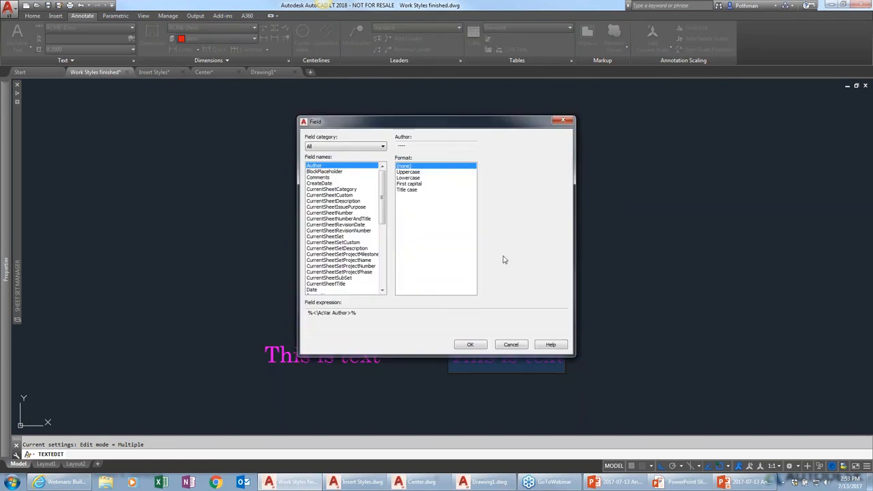
pyautogui.click(347, 147)
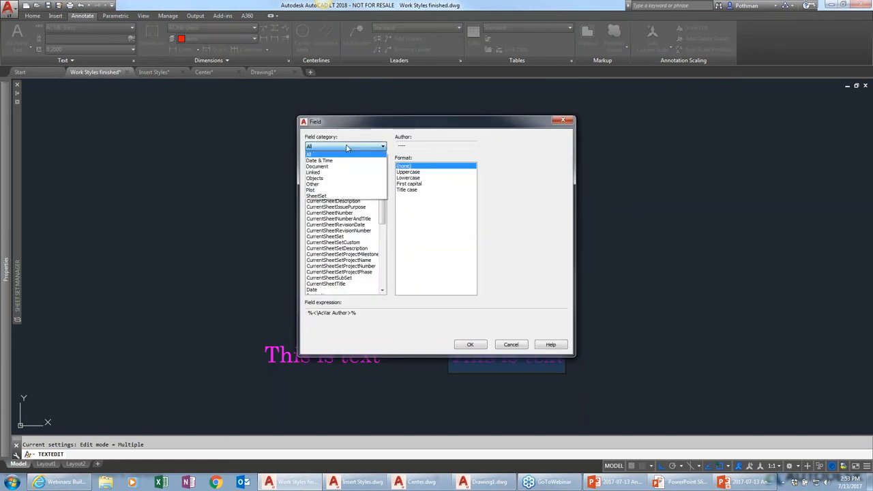
pyautogui.click(328, 161)
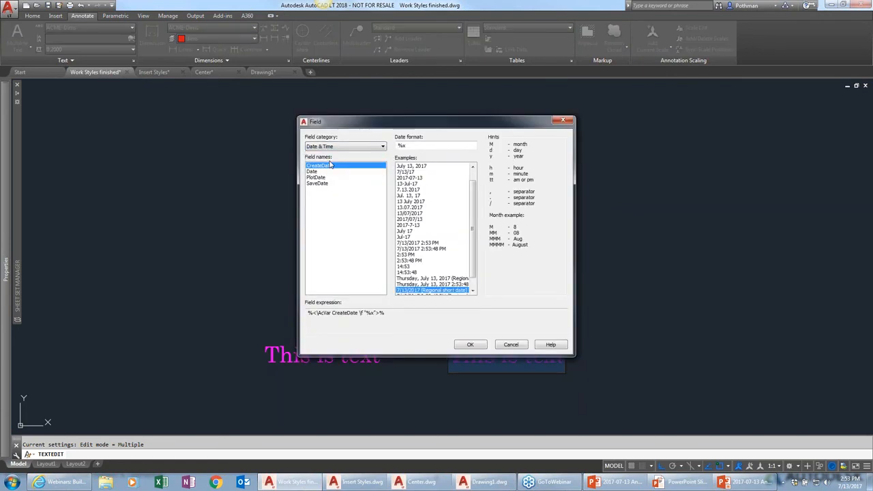
pyautogui.click(326, 171)
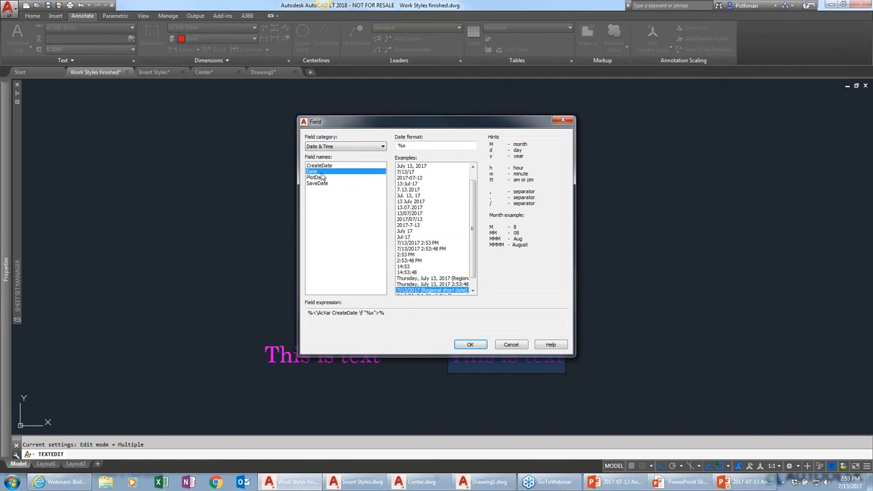
pyautogui.click(419, 167)
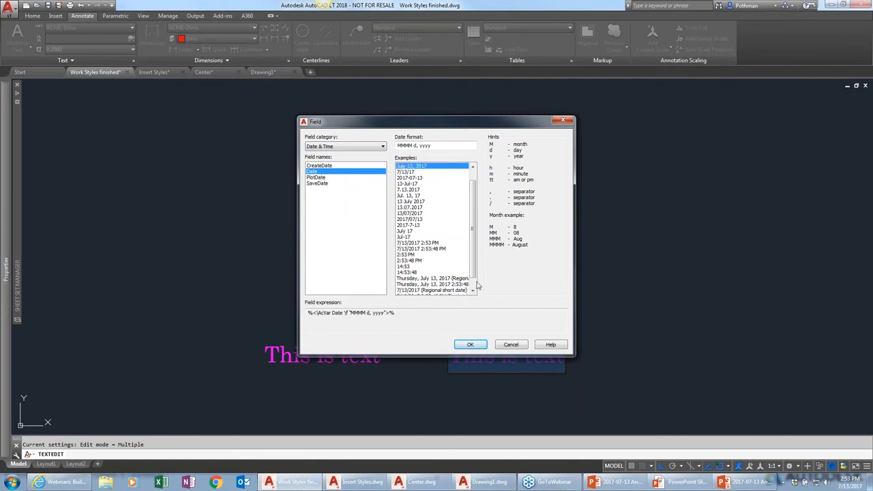
pyautogui.click(471, 344)
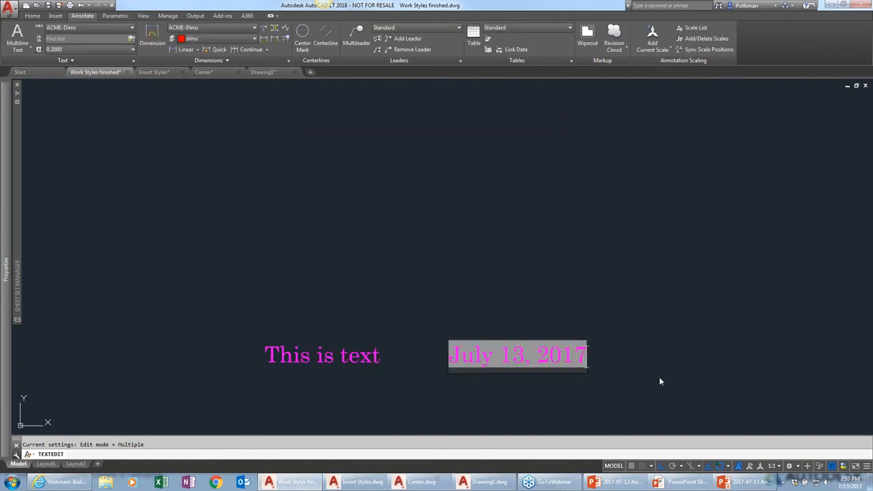
pyautogui.press('Escape')
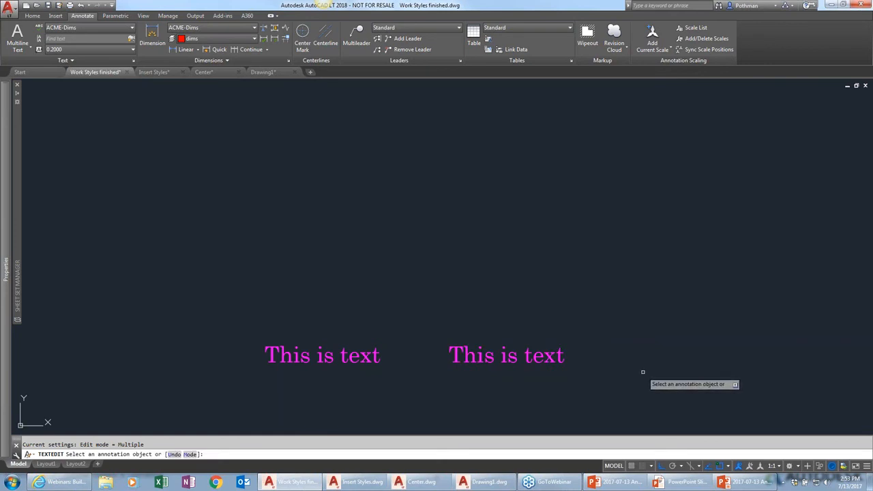
pyautogui.press('Escape')
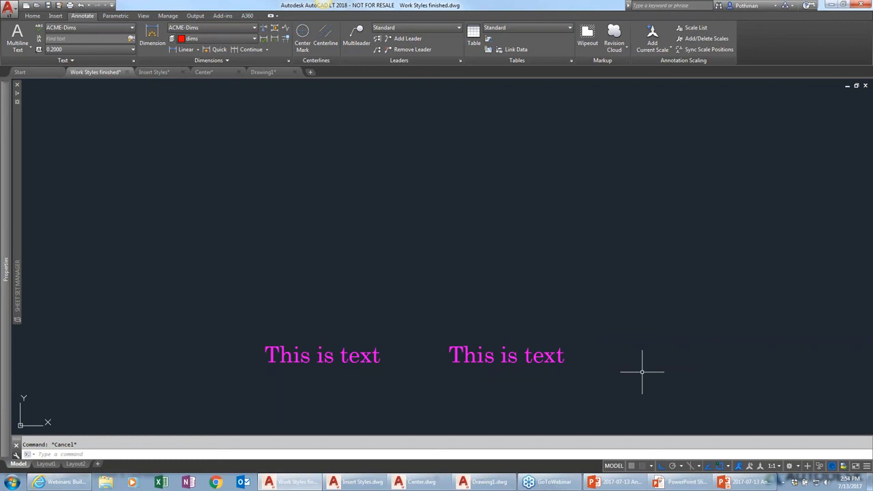
pyautogui.doubleClick(543, 355)
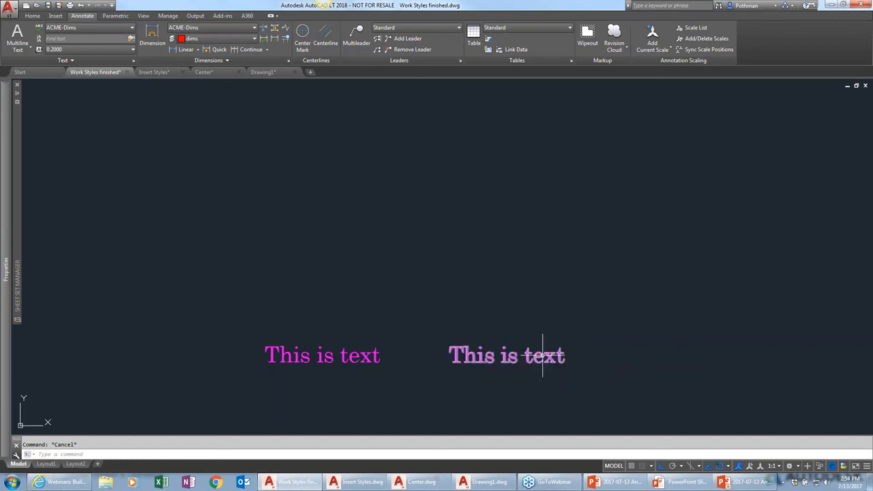
pyautogui.click(542, 355)
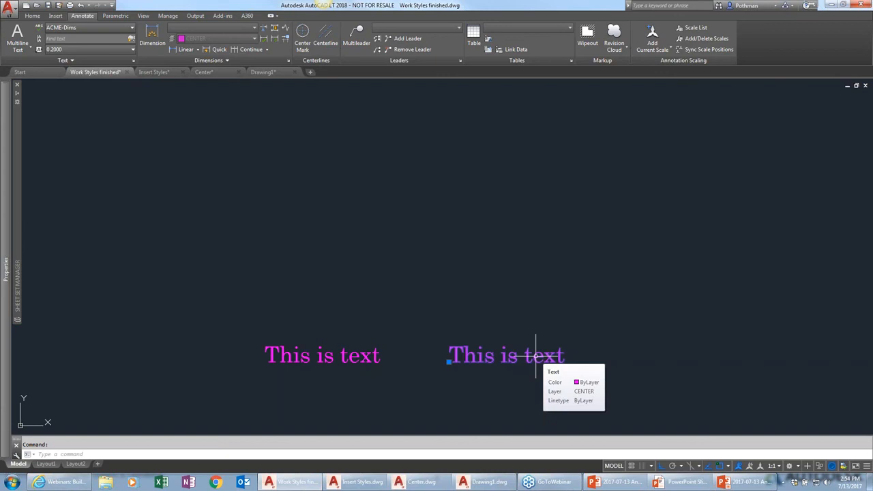
pyautogui.doubleClick(559, 359)
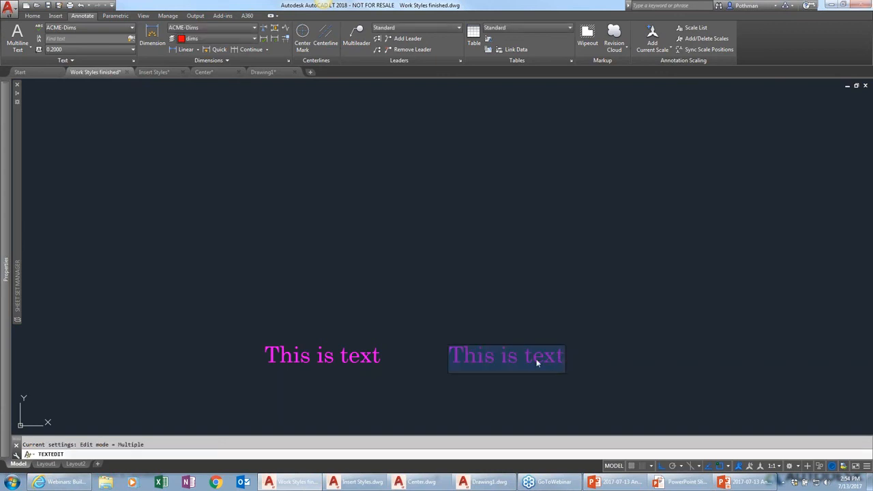
pyautogui.rightClick(518, 358)
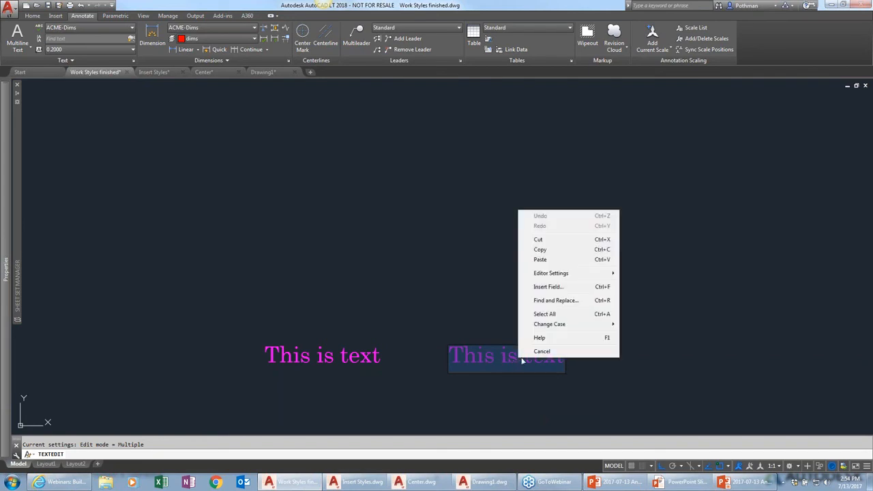
pyautogui.click(548, 287)
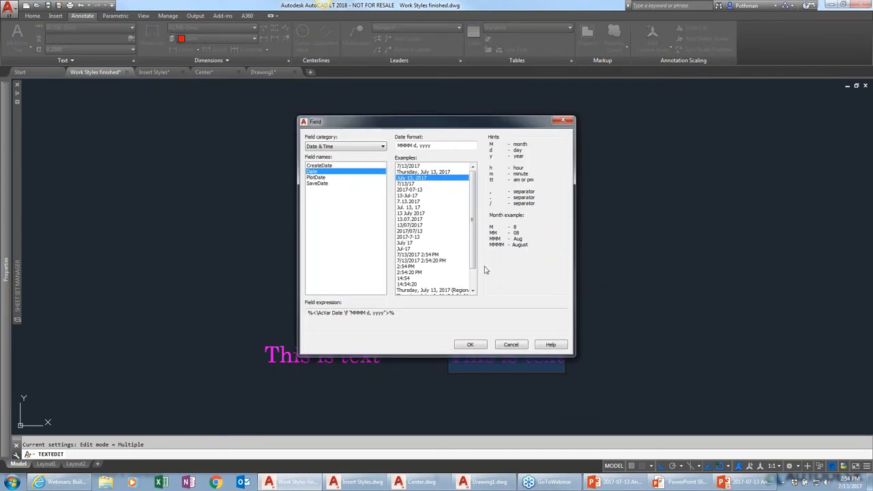
pyautogui.press('Escape')
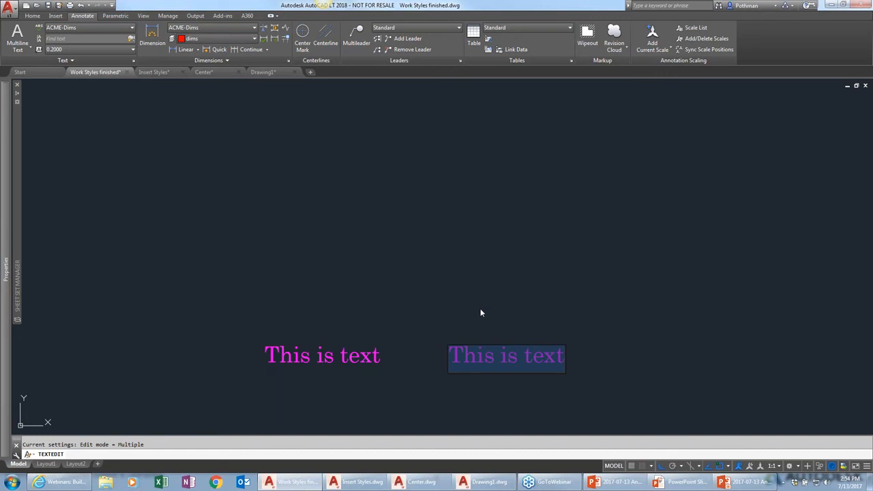
pyautogui.click(539, 329)
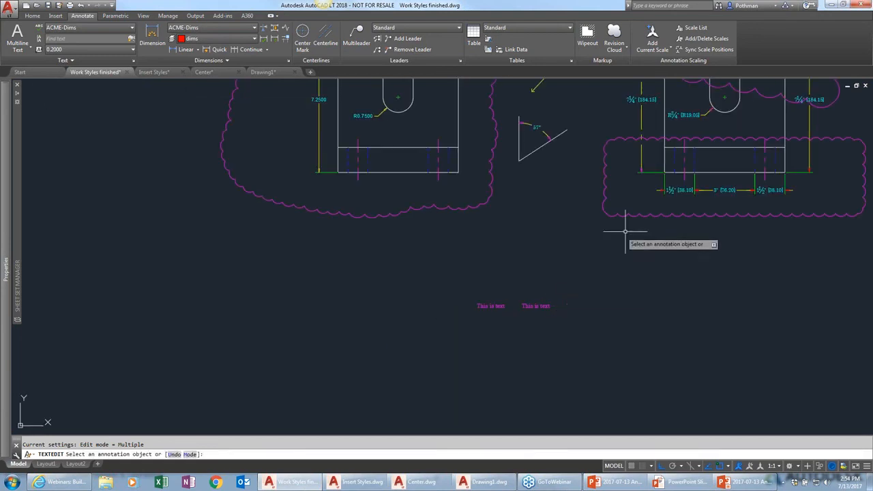
pyautogui.press('Escape')
# Select the lower-right revision cloud and view its properties
pyautogui.click(643, 217)
pyautogui.moveTo(5, 289)
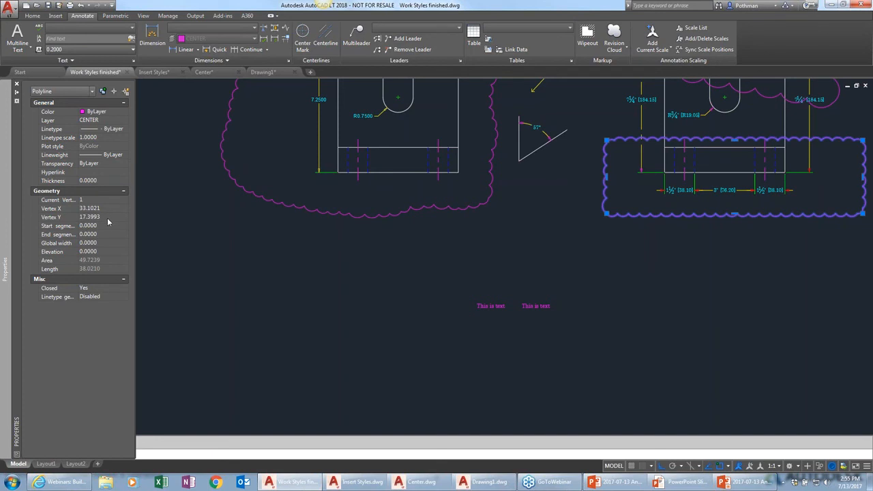
pyautogui.click(101, 270)
pyautogui.press('Escape')
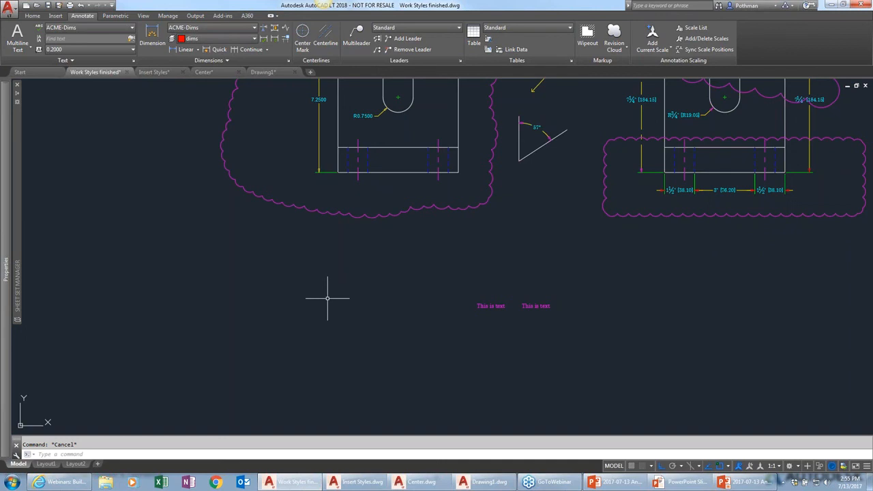
pyautogui.click(303, 41)
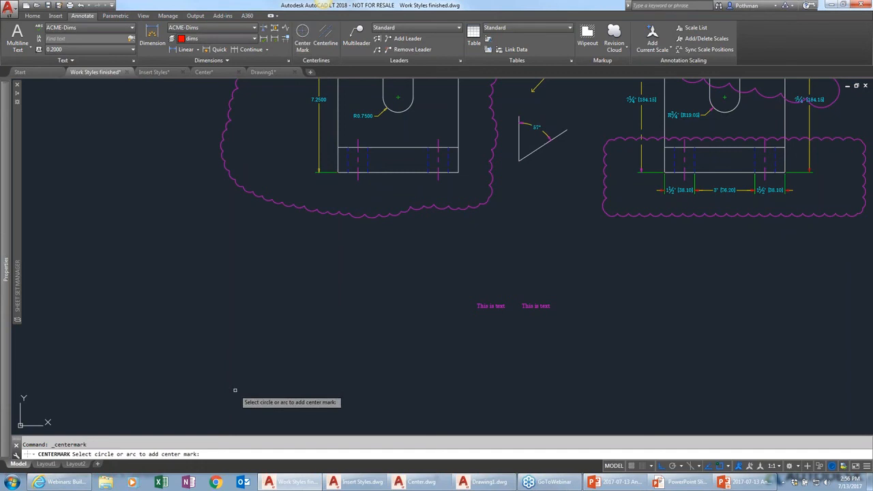
pyautogui.press('Escape')
pyautogui.click(325, 41)
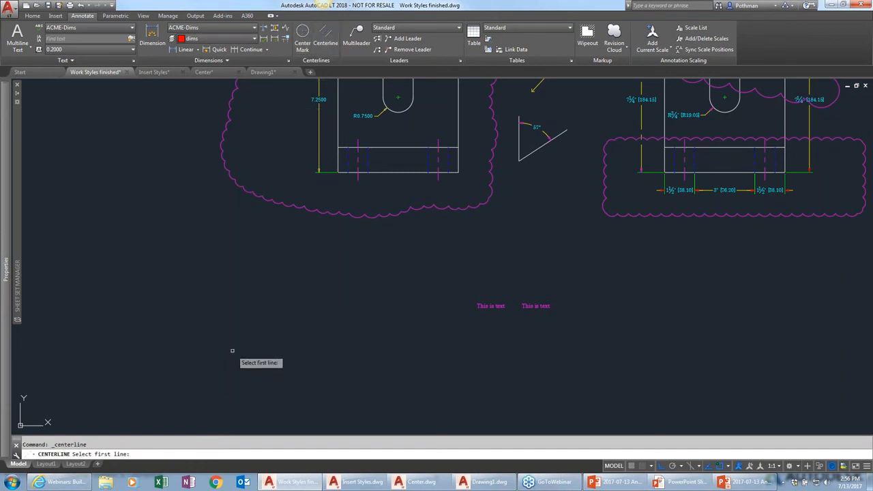
pyautogui.press('Escape')
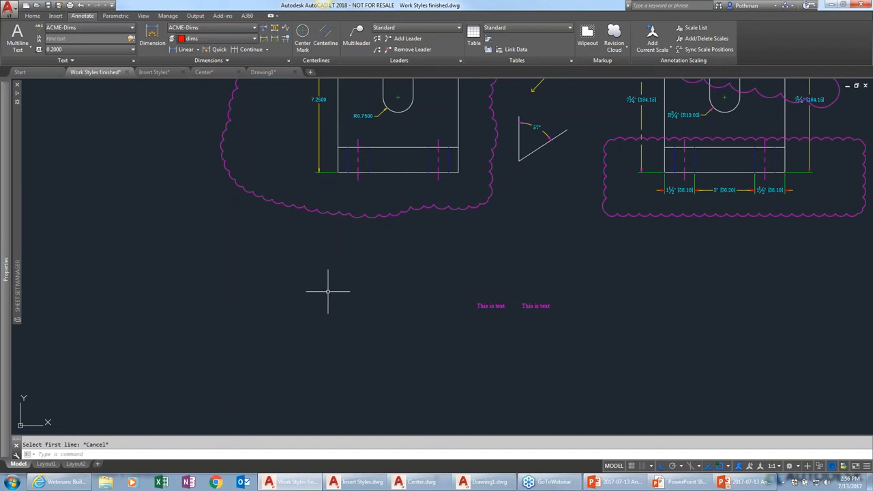
pyautogui.click(615, 38)
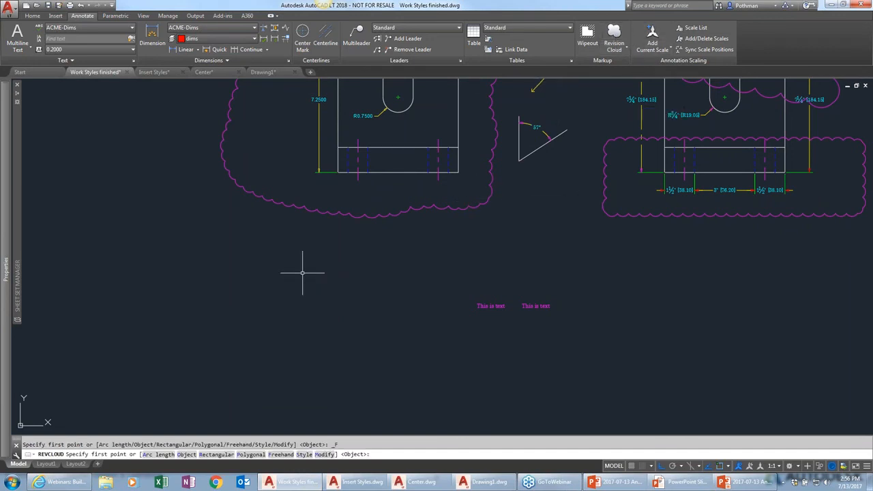
pyautogui.press('Escape')
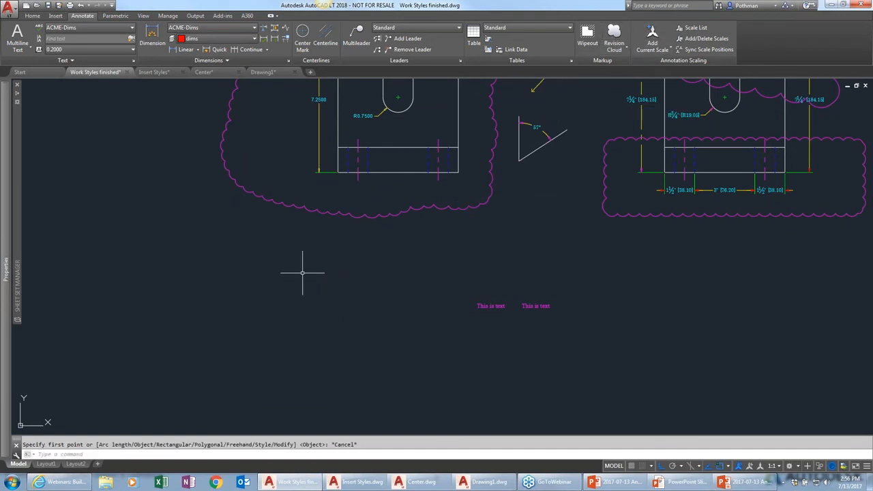